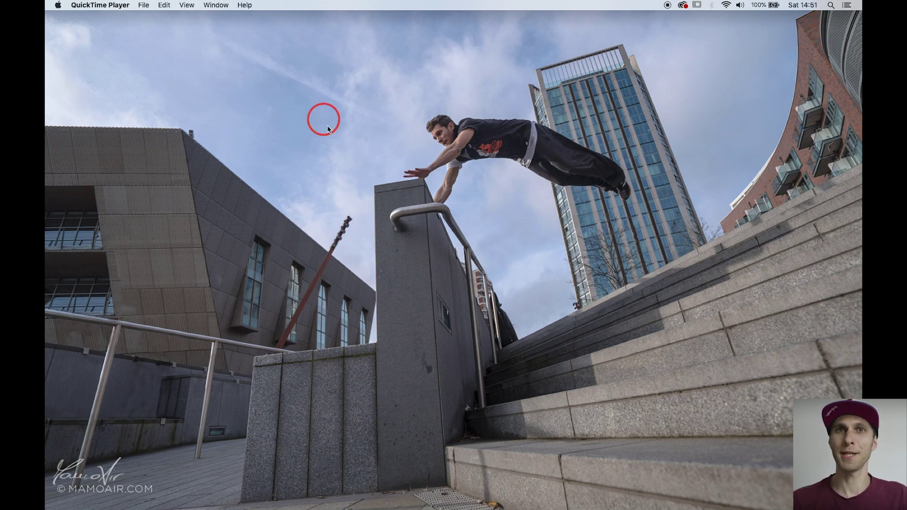
- Launch Adobe Premiere Pro 2020 from its folder in Applications, using a new Finder window
{"action": "left_click", "coordinate": [298, 94]}
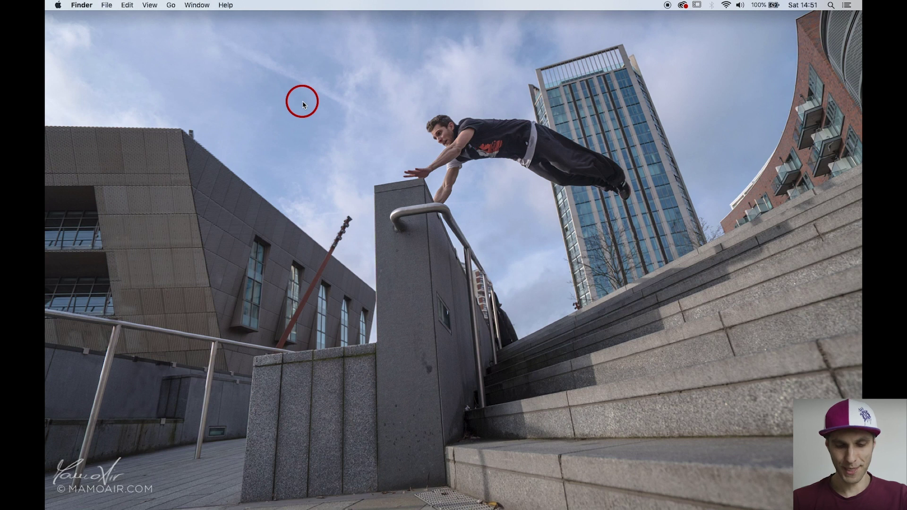
{"action": "key", "text": "super+n"}
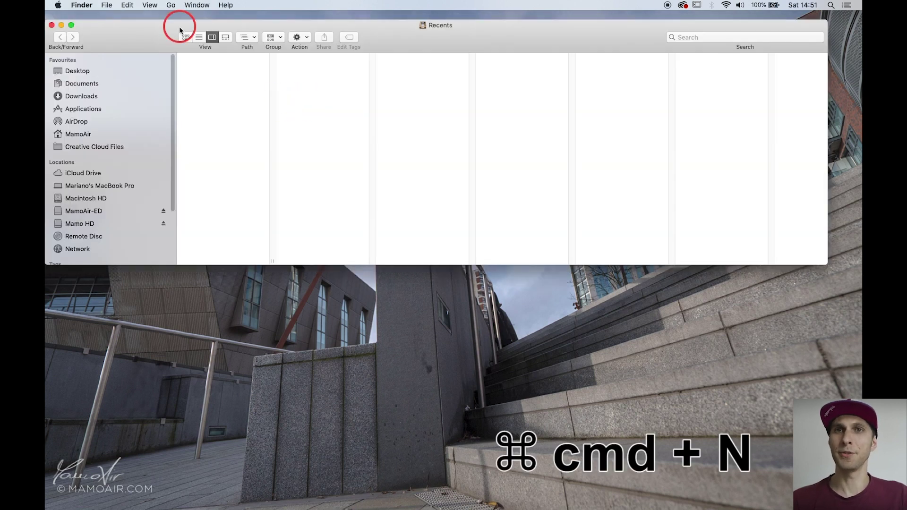
{"action": "left_click", "coordinate": [95, 110]}
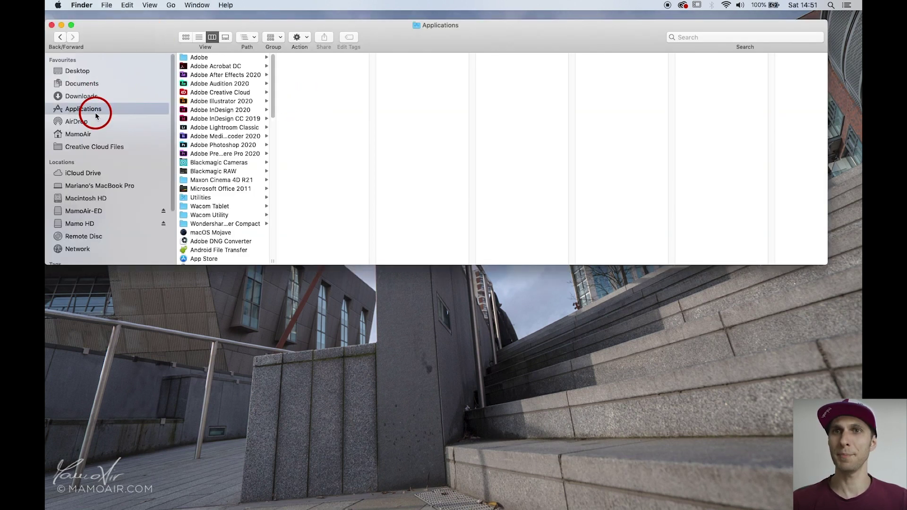
{"action": "left_click", "coordinate": [206, 154]}
{"action": "left_click", "coordinate": [319, 75]}
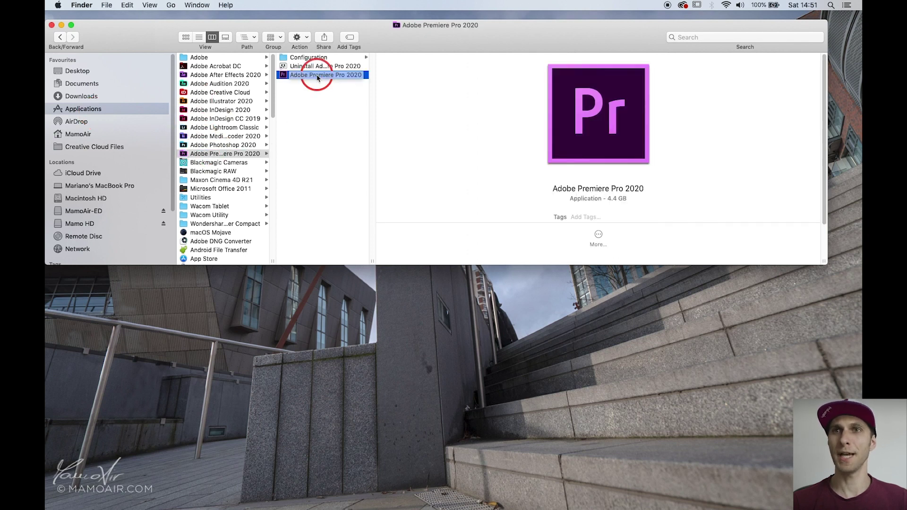
{"action": "mouse_move", "coordinate": [462, 493]}
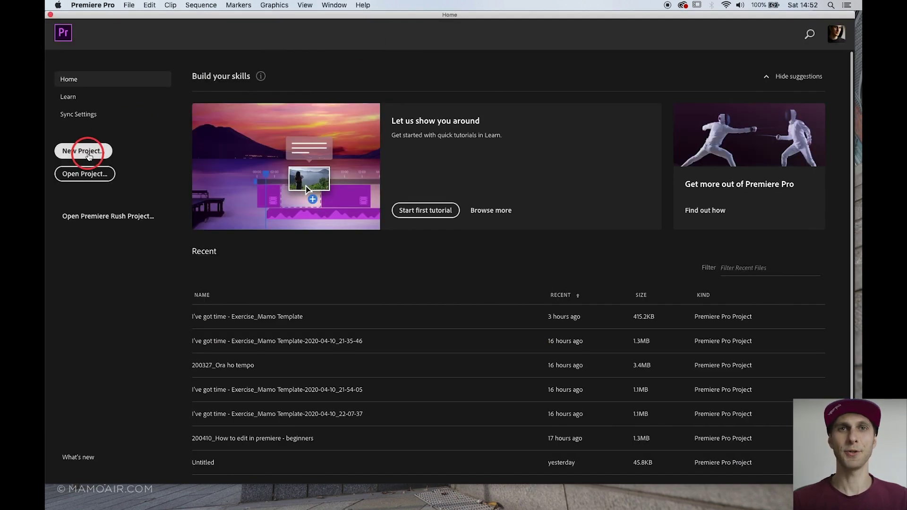
- Start a new project and name it "I've got time_editing exercise"
{"action": "left_click", "coordinate": [87, 153]}
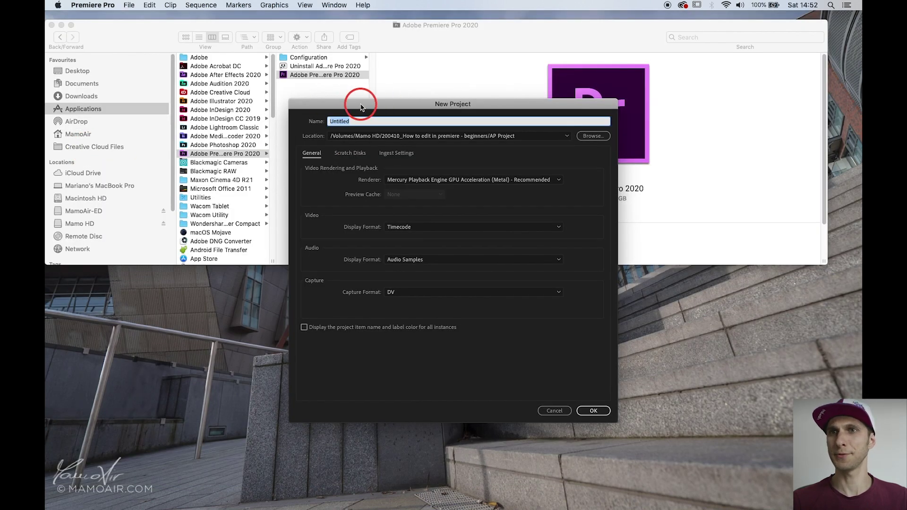
{"action": "left_click_drag", "start_coordinate": [361, 108], "coordinate": [348, 100]}
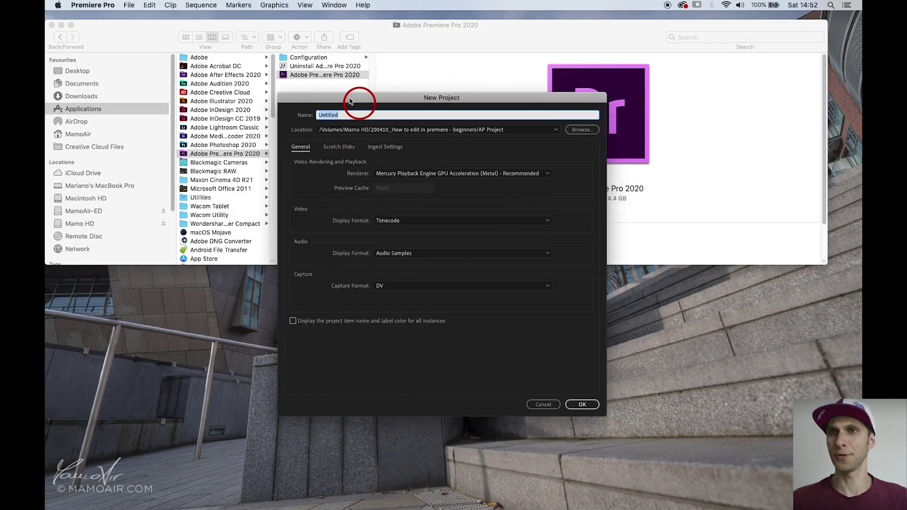
{"action": "key", "text": "BackSpace"}
{"action": "type", "text": "I've got time"}
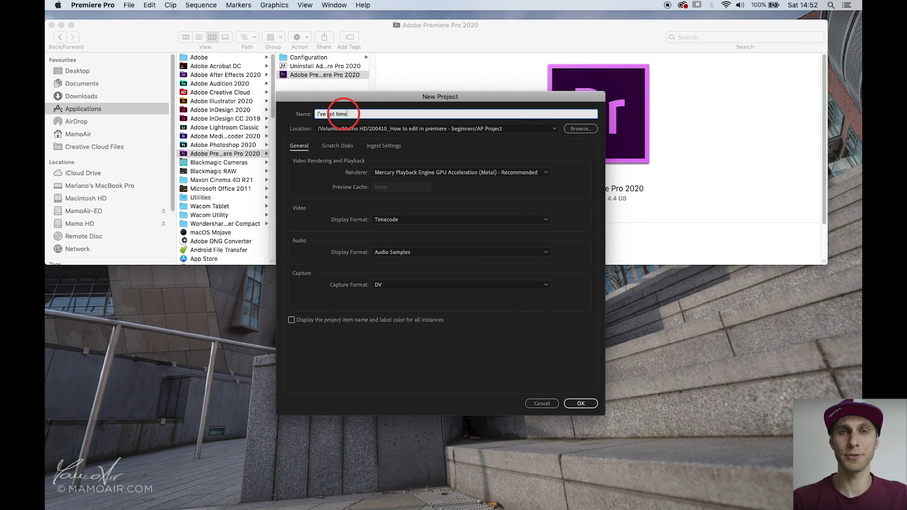
{"action": "type", "text": "_e"}
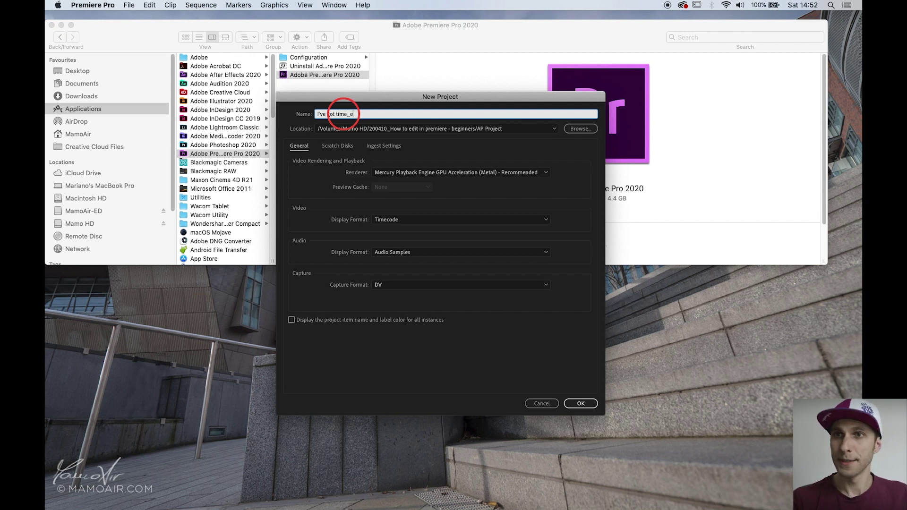
{"action": "type", "text": "diting exercise"}
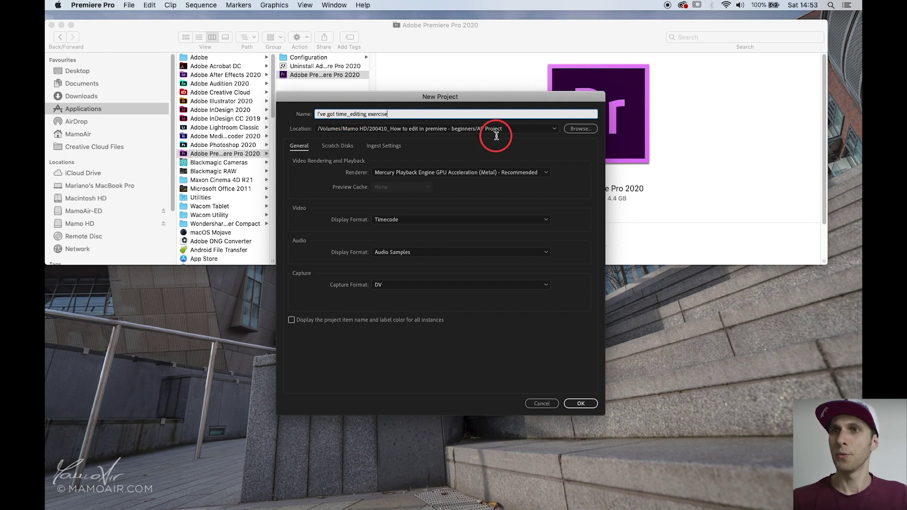
- While choosing the project location, create a folder named "200410_I've got time_Editing exercise" on the Mamo HD drive
{"action": "left_click", "coordinate": [580, 132]}
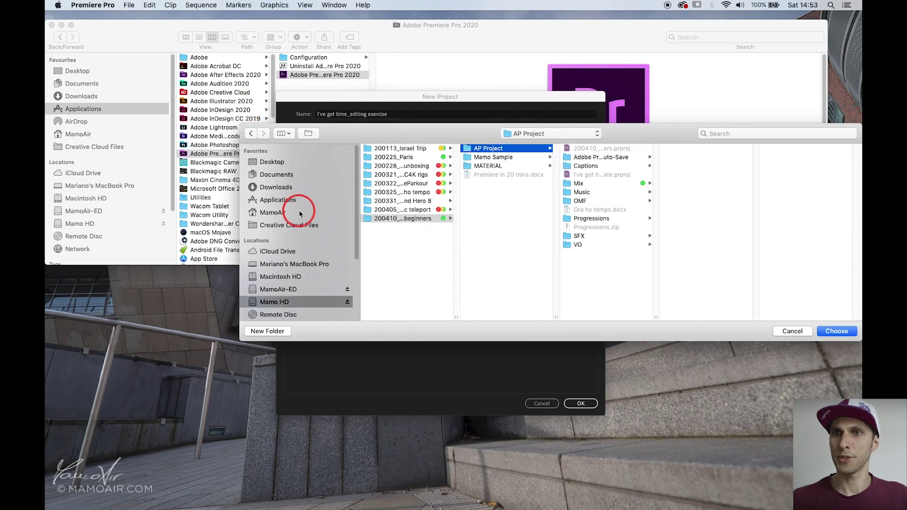
{"action": "left_click", "coordinate": [409, 255]}
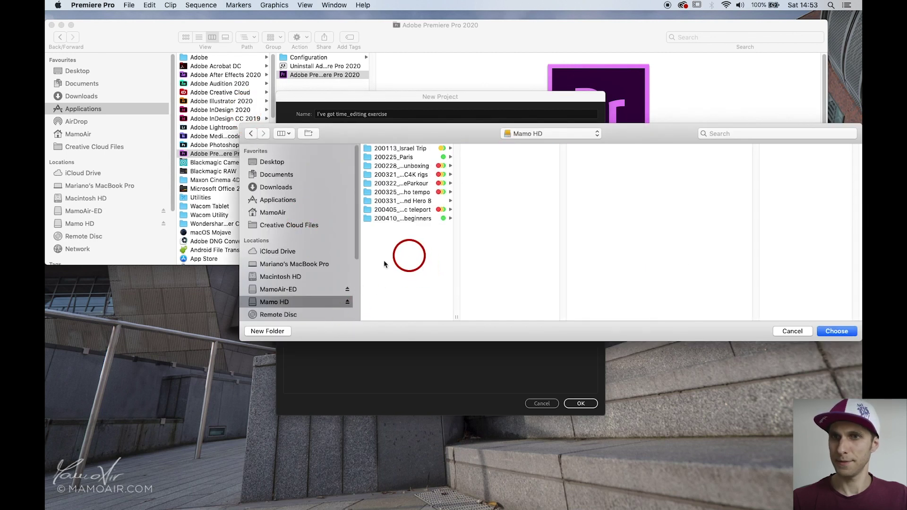
{"action": "left_click", "coordinate": [267, 331]}
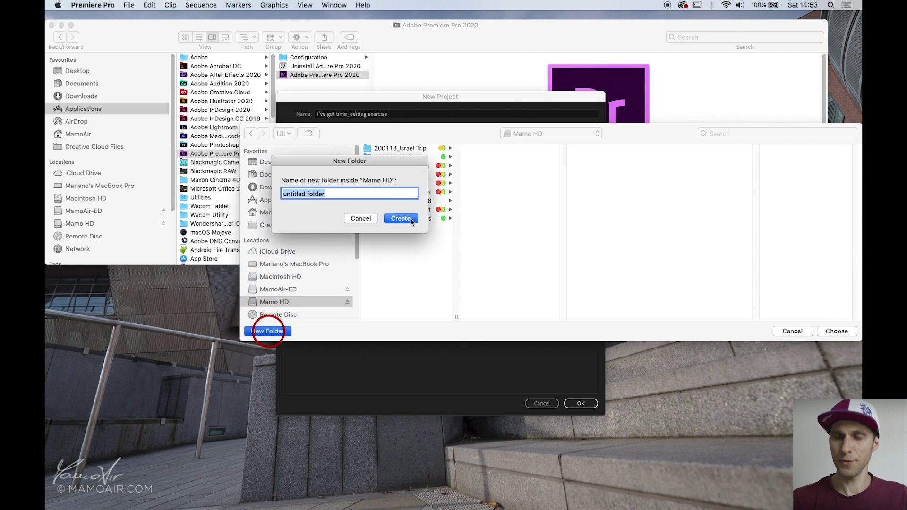
{"action": "type", "text": "20"}
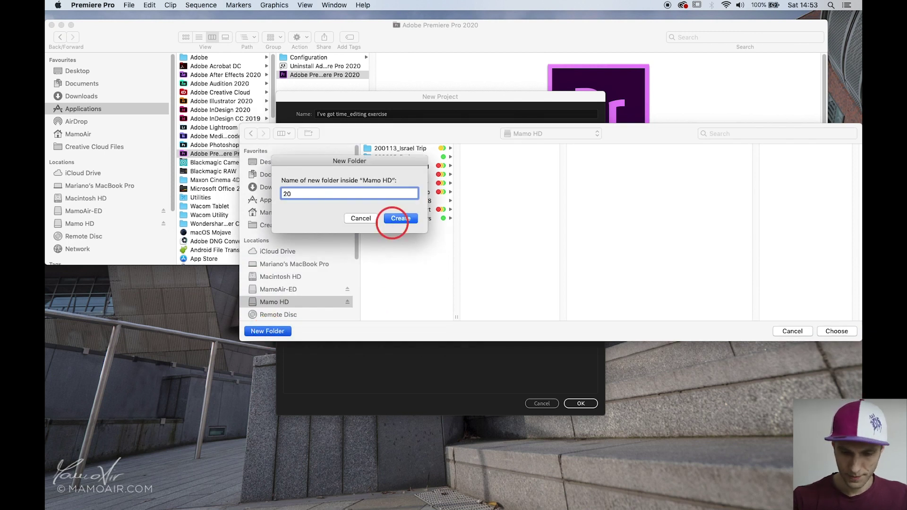
{"action": "type", "text": "0410"}
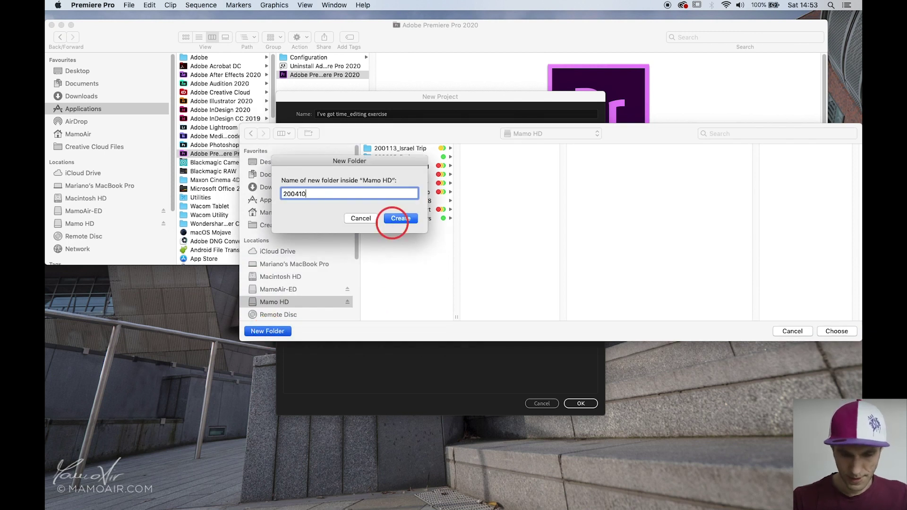
{"action": "type", "text": "_I've"}
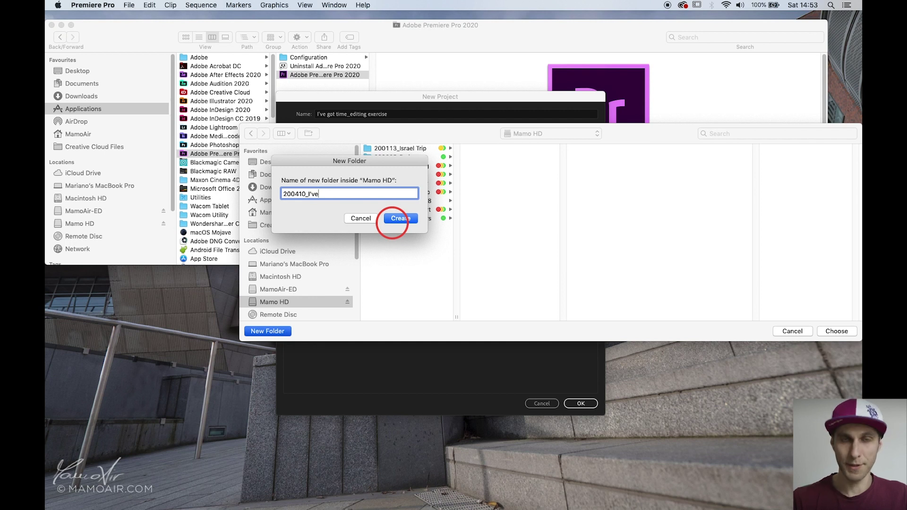
{"action": "type", "text": " got time"}
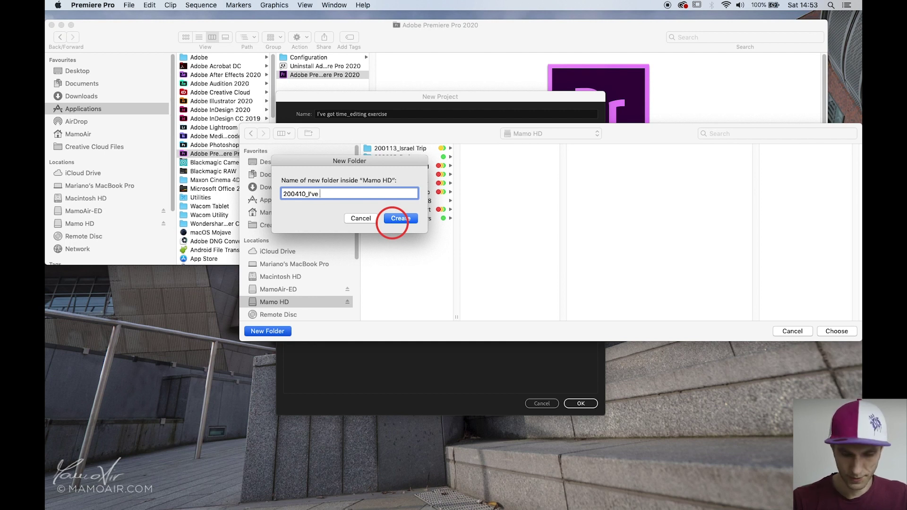
{"action": "type", "text": "_E"}
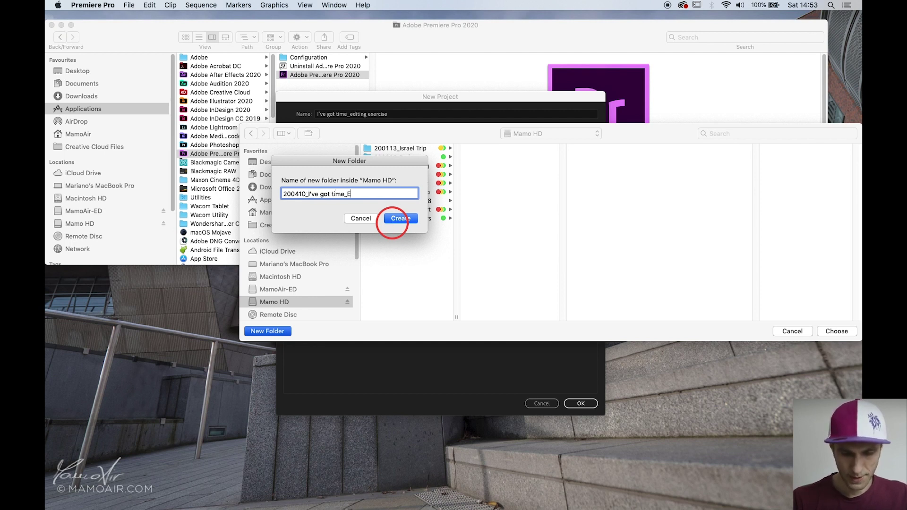
{"action": "type", "text": "diting exercise"}
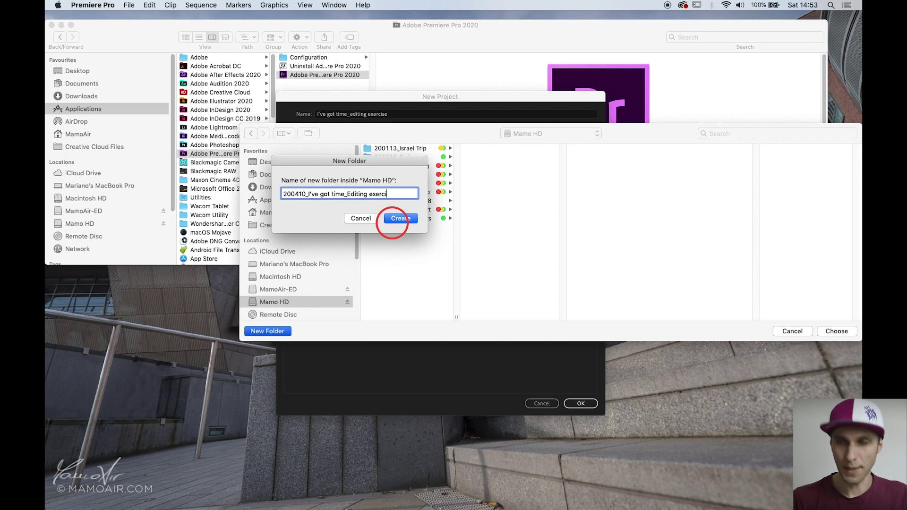
{"action": "left_click", "coordinate": [397, 220]}
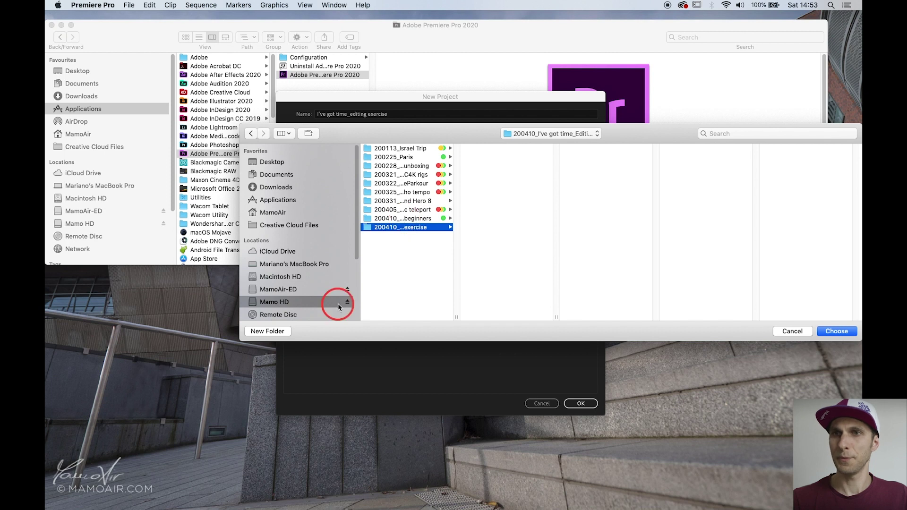
- Create a subfolder named "AP Project" inside the new exercise folder and choose it as the project location
{"action": "left_click_drag", "start_coordinate": [402, 141], "coordinate": [314, 126]}
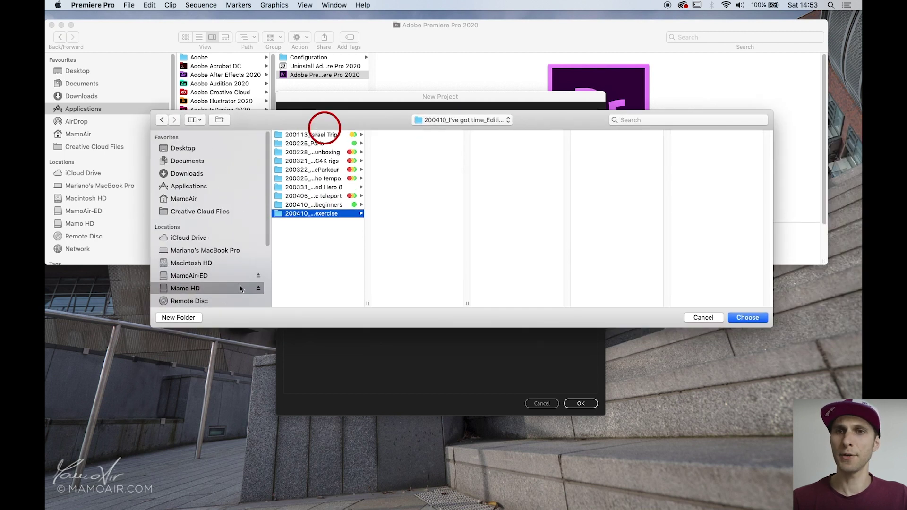
{"action": "left_click", "coordinate": [179, 318]}
{"action": "type", "text": "AP Project"}
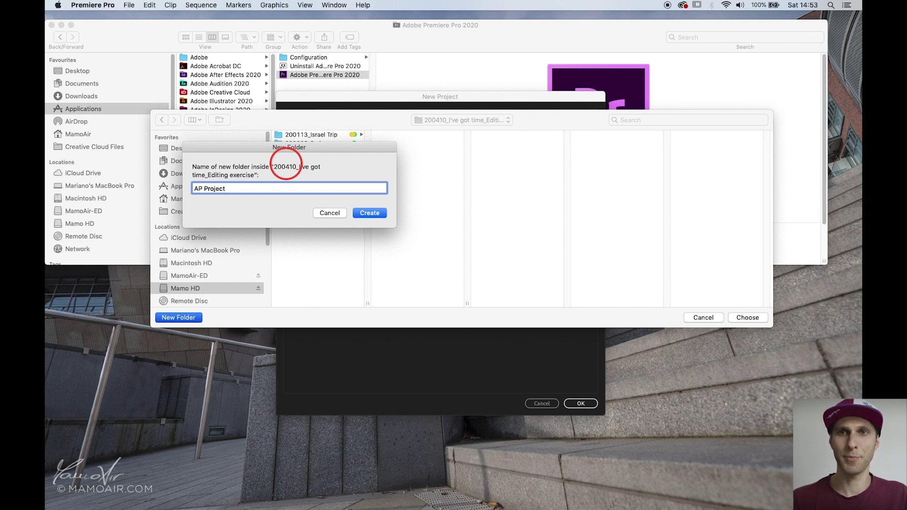
{"action": "left_click", "coordinate": [369, 213]}
{"action": "left_click", "coordinate": [422, 168]}
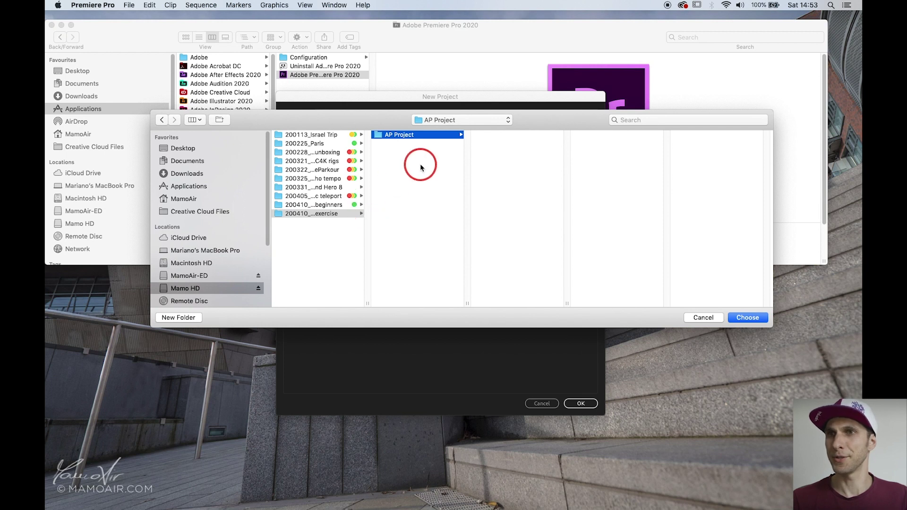
{"action": "left_click", "coordinate": [747, 317]}
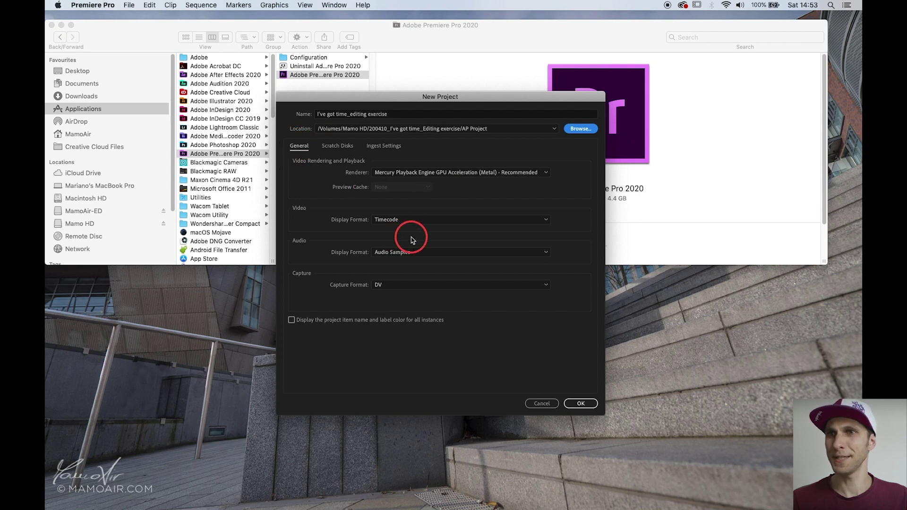
- Examine the display format options for video and audio in the new project's general settings
{"action": "left_click", "coordinate": [436, 224]}
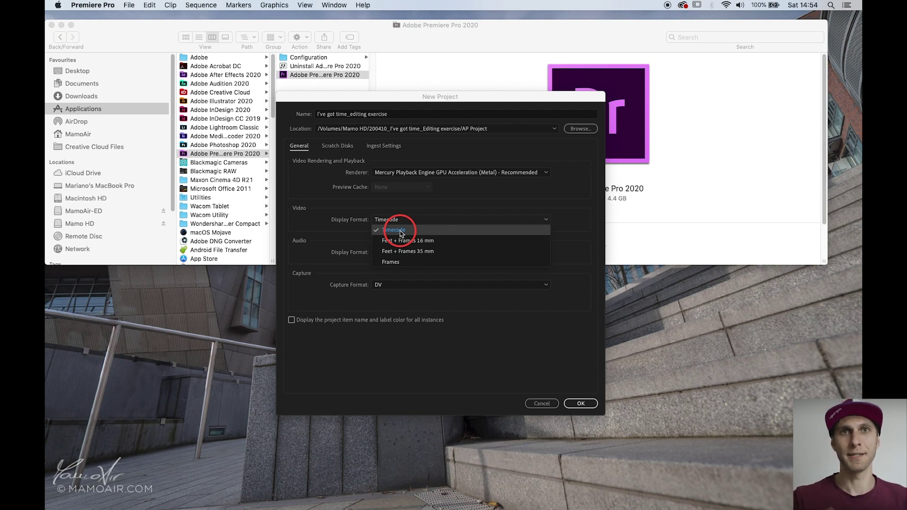
{"action": "left_click", "coordinate": [572, 216]}
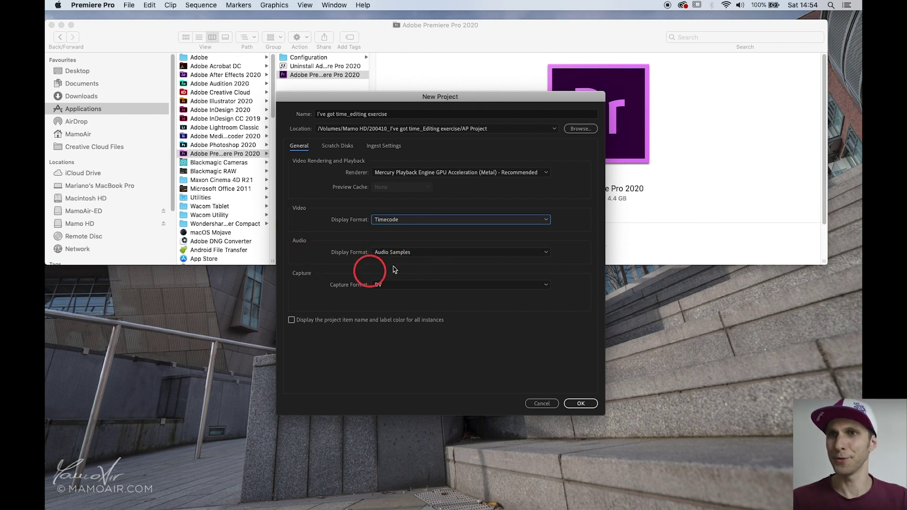
{"action": "left_click", "coordinate": [410, 253]}
{"action": "left_click", "coordinate": [573, 239]}
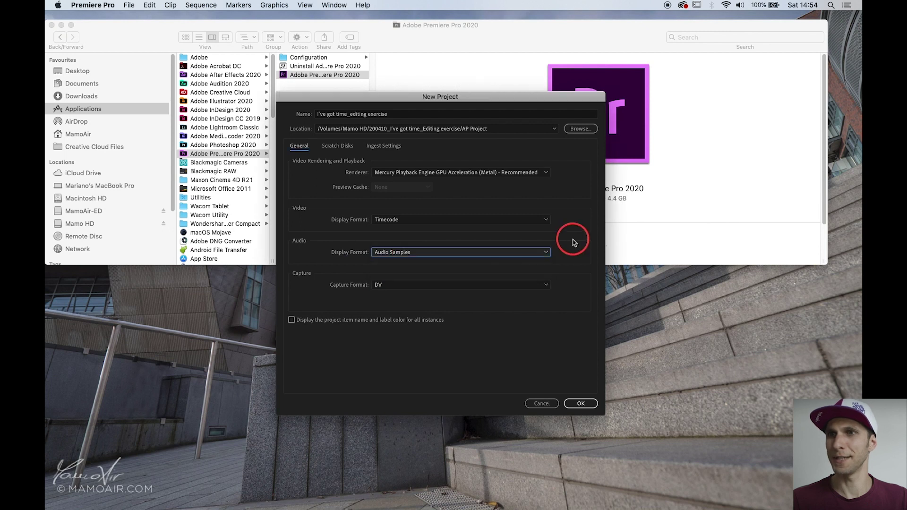
- Set the captured video, captured audio, video preview and audio preview scratch disks to Same as Project and create the project
{"action": "left_click", "coordinate": [343, 150]}
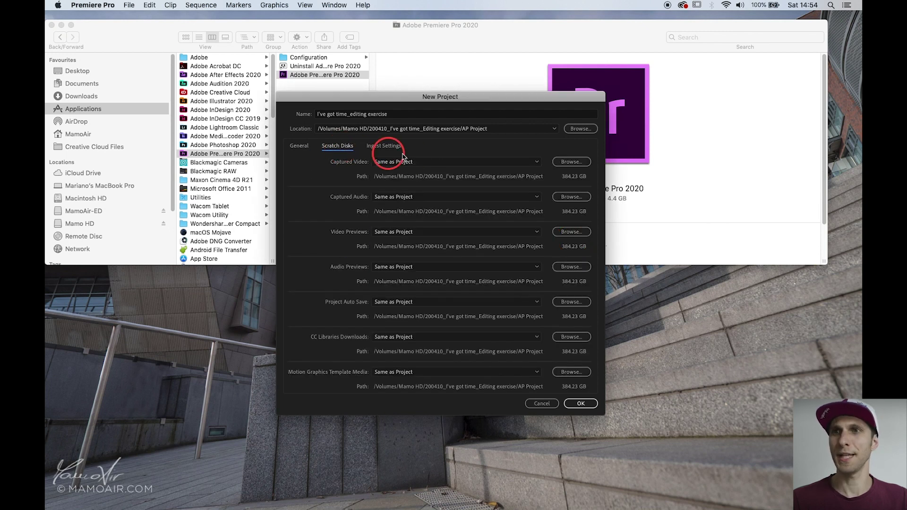
{"action": "left_click", "coordinate": [456, 162]}
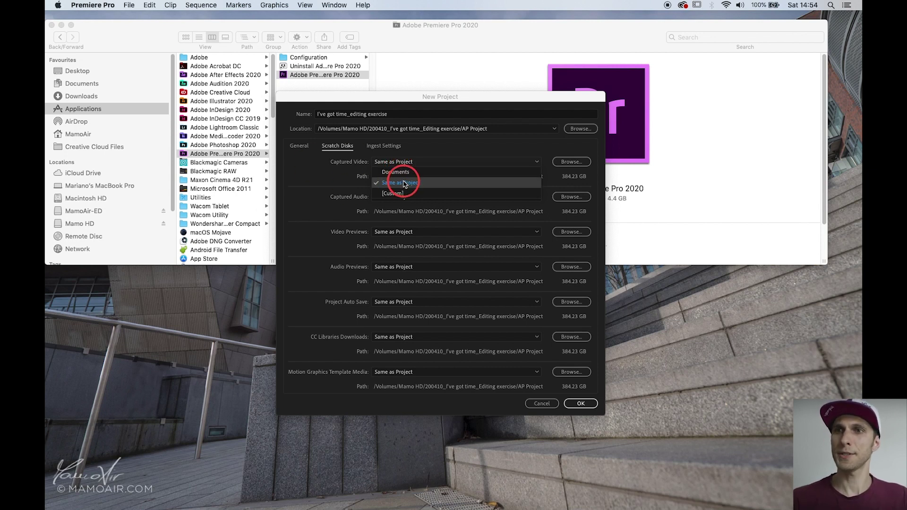
{"action": "left_click", "coordinate": [402, 182]}
{"action": "left_click", "coordinate": [424, 198]}
{"action": "left_click", "coordinate": [406, 218]}
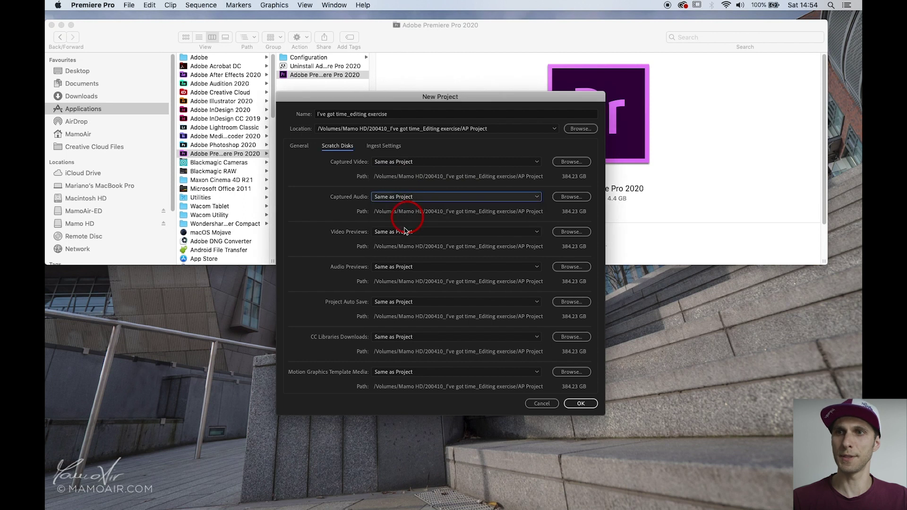
{"action": "left_click", "coordinate": [441, 234]}
{"action": "left_click", "coordinate": [400, 253]}
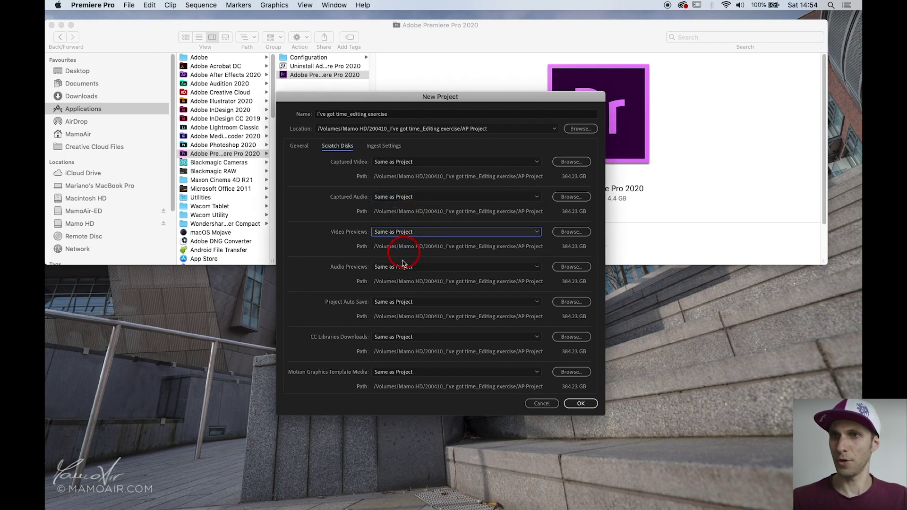
{"action": "left_click", "coordinate": [406, 271]}
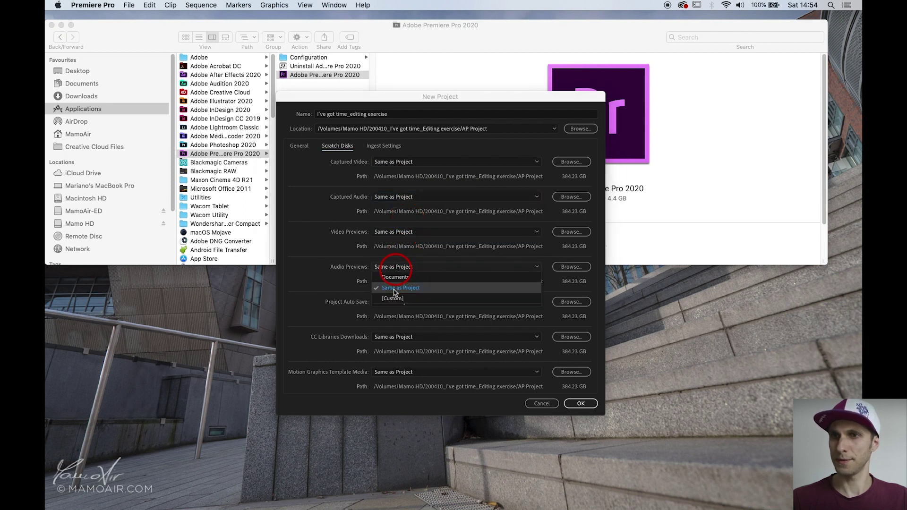
{"action": "left_click", "coordinate": [397, 289]}
{"action": "left_click", "coordinate": [400, 337]}
{"action": "left_click", "coordinate": [392, 337]}
{"action": "left_click", "coordinate": [385, 372]}
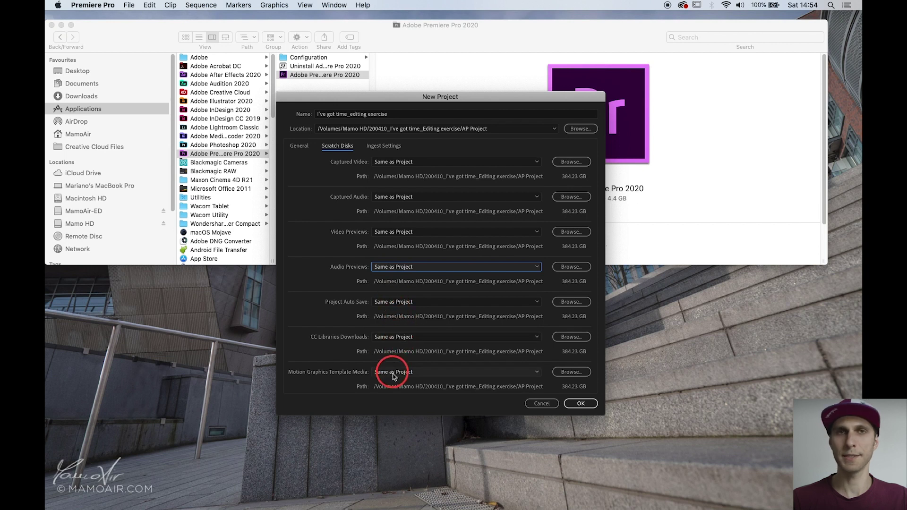
{"action": "left_click", "coordinate": [389, 373]}
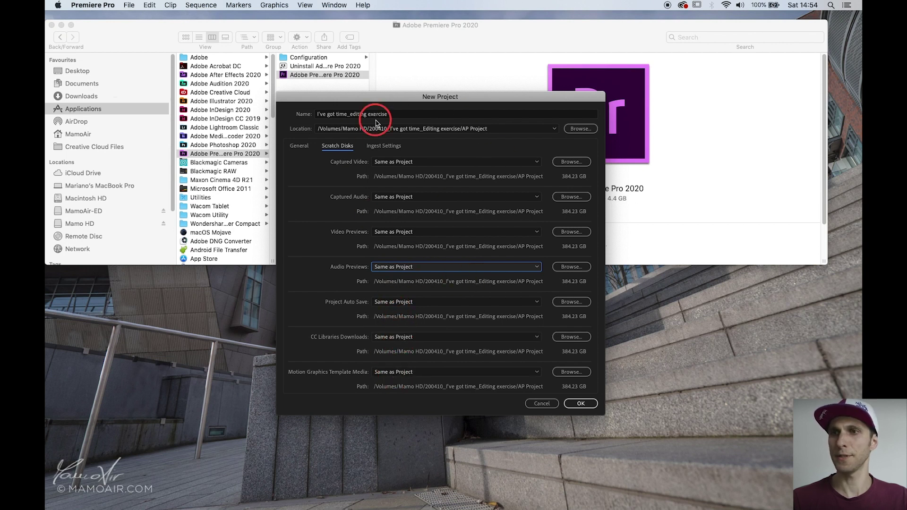
{"action": "left_click", "coordinate": [581, 404]}
{"action": "left_click", "coordinate": [228, 21]}
{"action": "left_click", "coordinate": [237, 61]}
{"action": "left_click", "coordinate": [241, 142]}
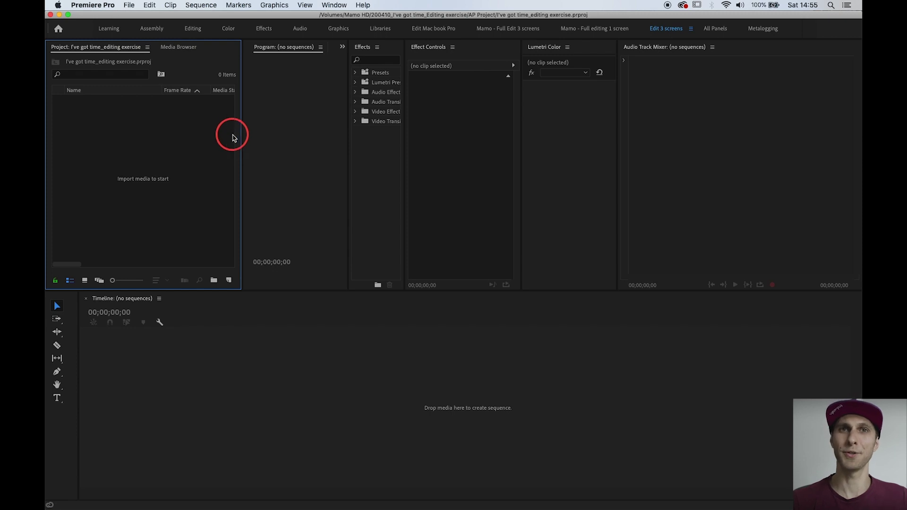
{"action": "left_click", "coordinate": [334, 6]}
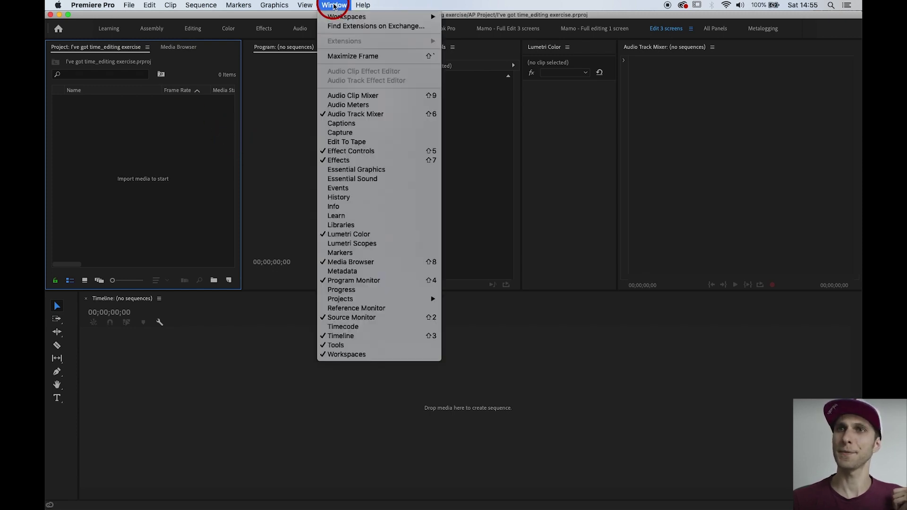
{"action": "mouse_move", "coordinate": [340, 18]}
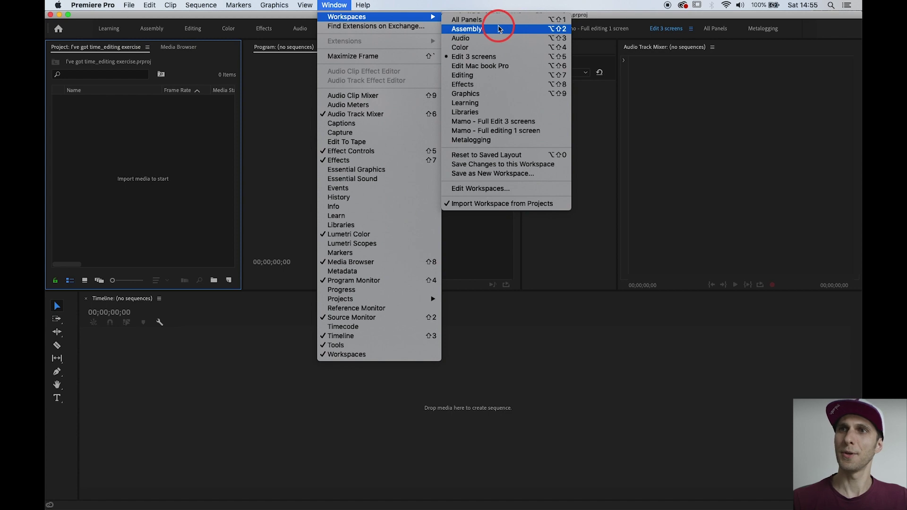
{"action": "left_click", "coordinate": [469, 84]}
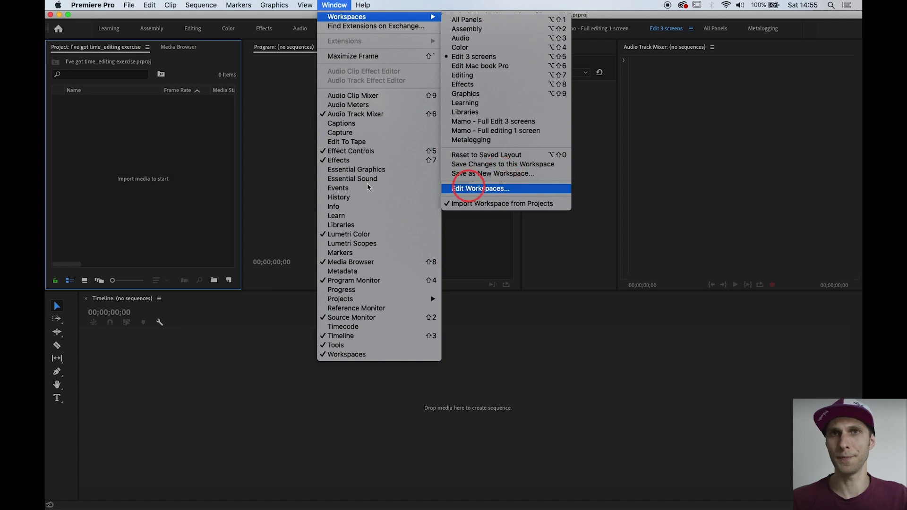
{"action": "left_click", "coordinate": [197, 175]}
{"action": "left_click", "coordinate": [141, 190]}
{"action": "left_click", "coordinate": [147, 157]}
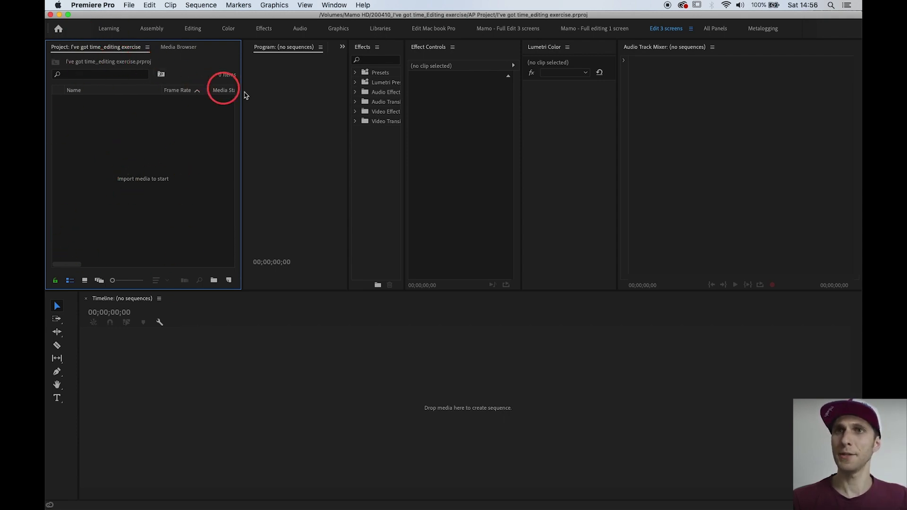
- Resize the workspace panels: narrow the Project and Tools panels and rebalance the Program, Effects and Effect Controls panel widths
{"action": "left_click_drag", "start_coordinate": [348, 65], "coordinate": [469, 74]}
{"action": "left_click_drag", "start_coordinate": [243, 101], "coordinate": [153, 95]}
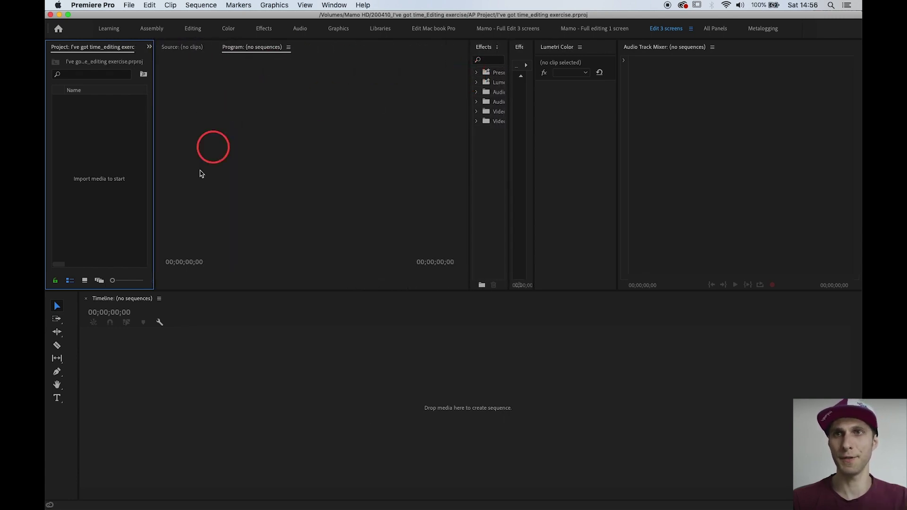
{"action": "left_click_drag", "start_coordinate": [468, 97], "coordinate": [381, 97]}
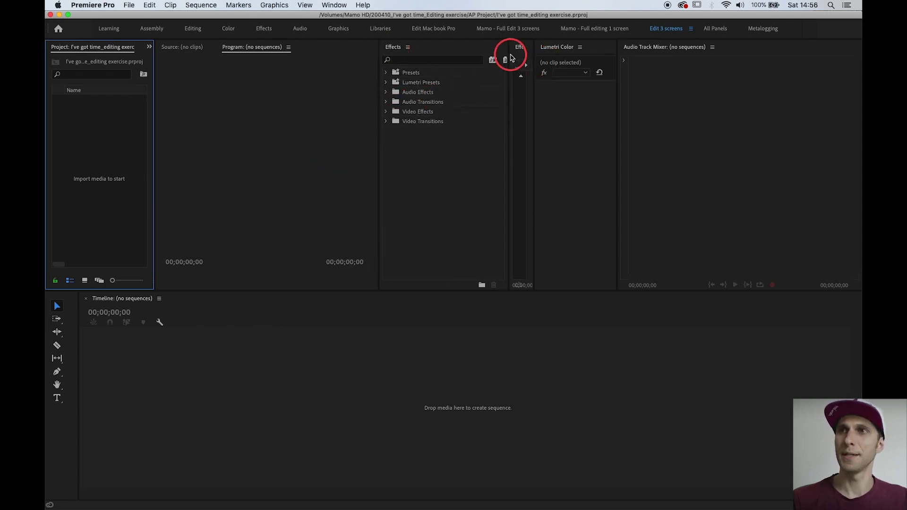
{"action": "left_click_drag", "start_coordinate": [507, 56], "coordinate": [444, 49]}
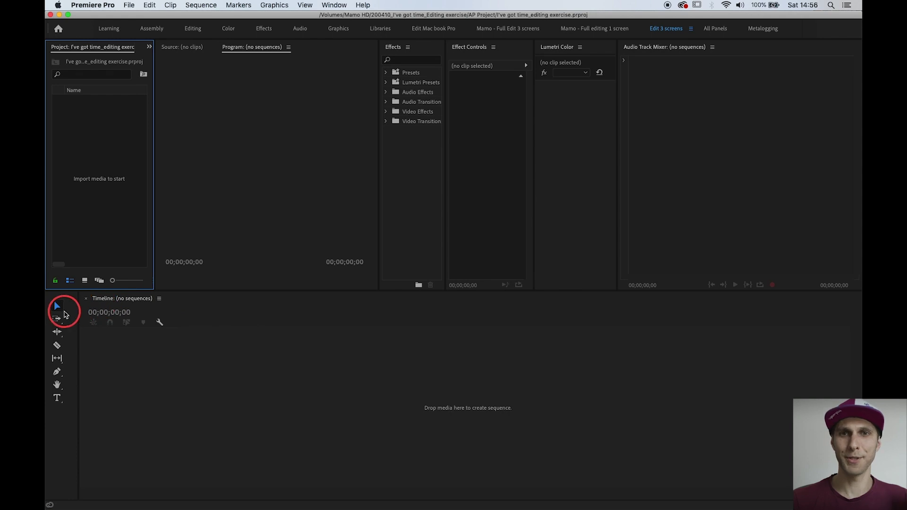
{"action": "left_click_drag", "start_coordinate": [78, 306], "coordinate": [67, 306]}
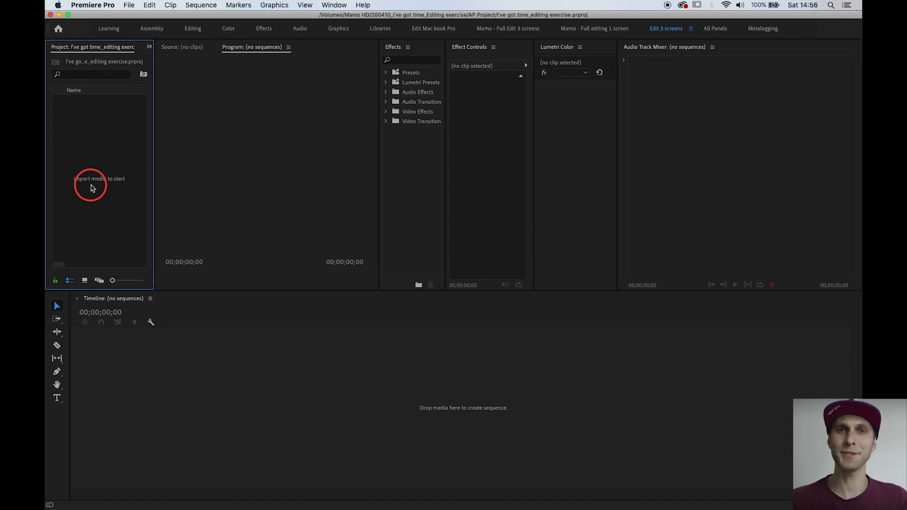
- Switch to Finder and extract MATERIAL.zip in the Downloads folder
{"action": "key", "text": "super+Tab"}
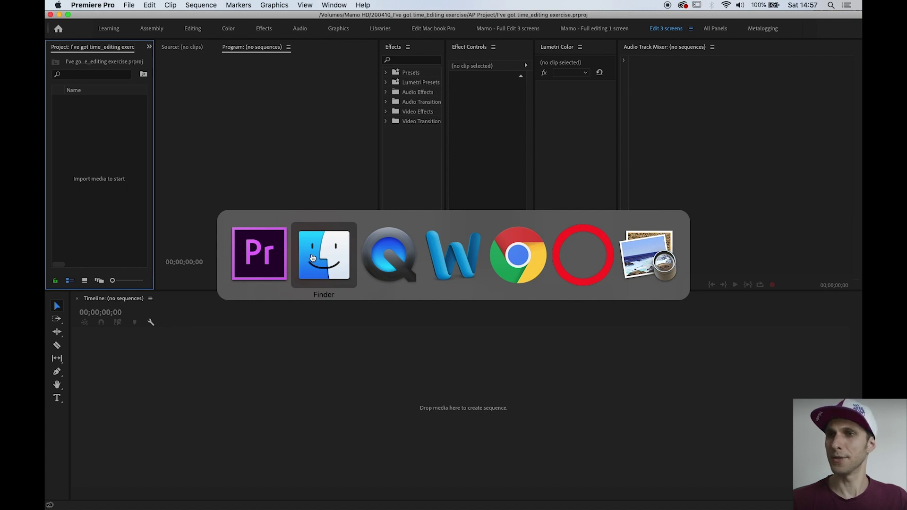
{"action": "left_click", "coordinate": [313, 257]}
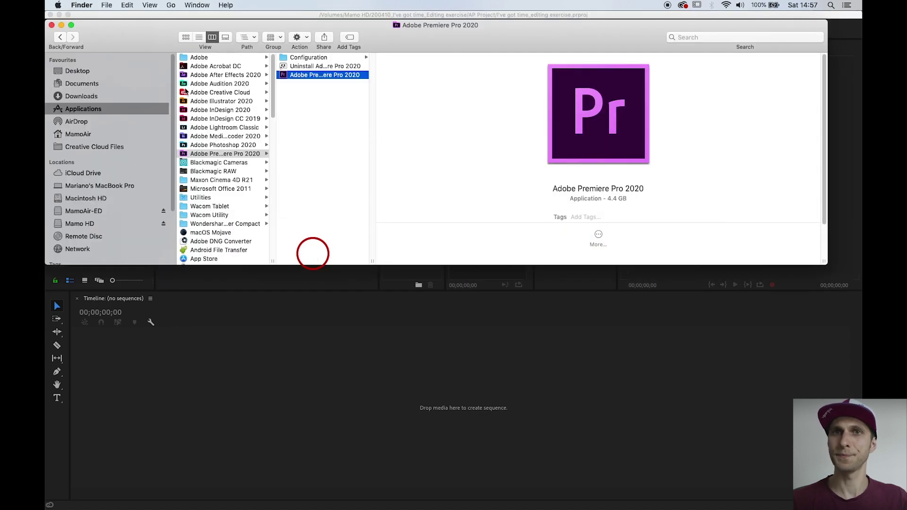
{"action": "left_click", "coordinate": [101, 97]}
{"action": "double_click", "coordinate": [204, 70]}
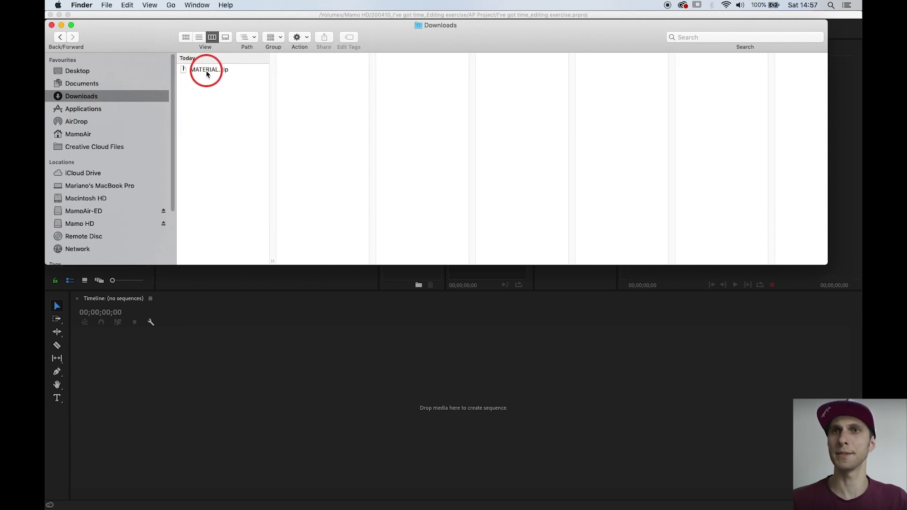
{"action": "double_click", "coordinate": [206, 72]}
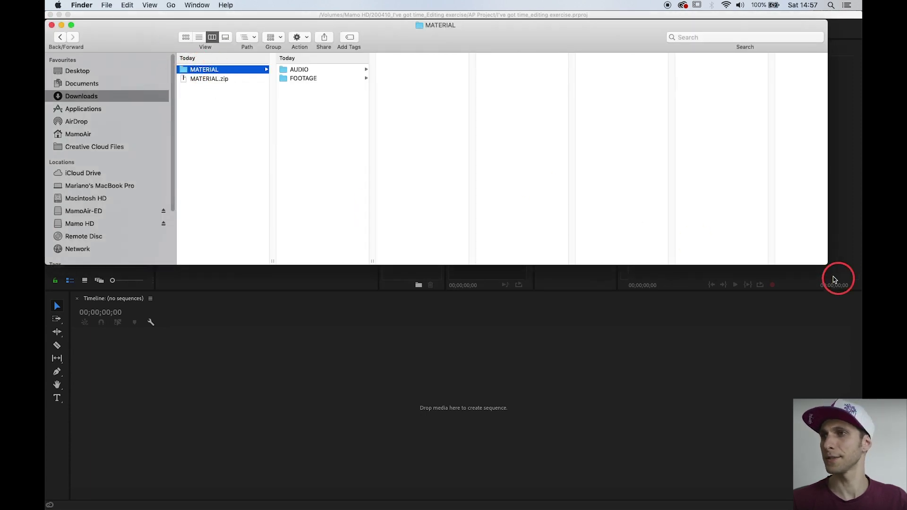
- Look through the extracted MATERIAL folder, checking the MUSIC, SFX and VO audio subfolders and the FOOTAGE clips
{"action": "left_click_drag", "start_coordinate": [829, 266], "coordinate": [862, 248]}
{"action": "left_click", "coordinate": [297, 71]}
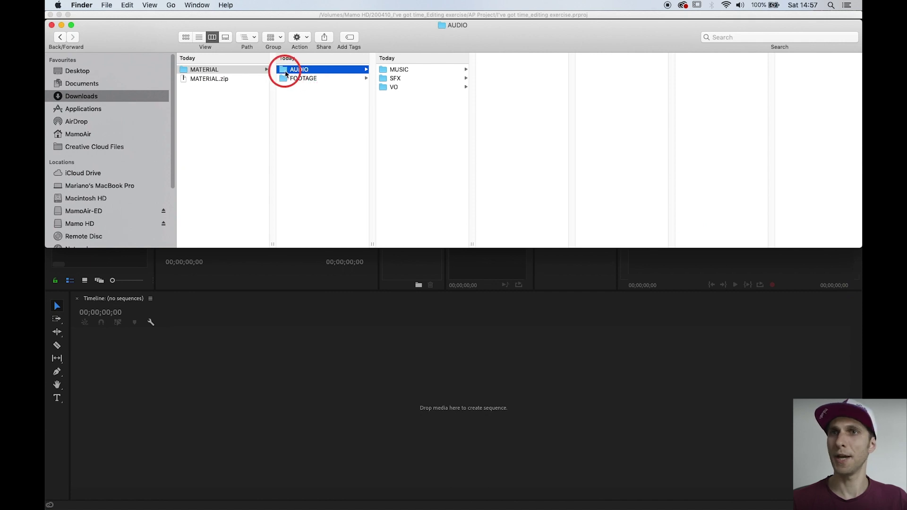
{"action": "left_click", "coordinate": [399, 71]}
{"action": "left_click", "coordinate": [402, 80]}
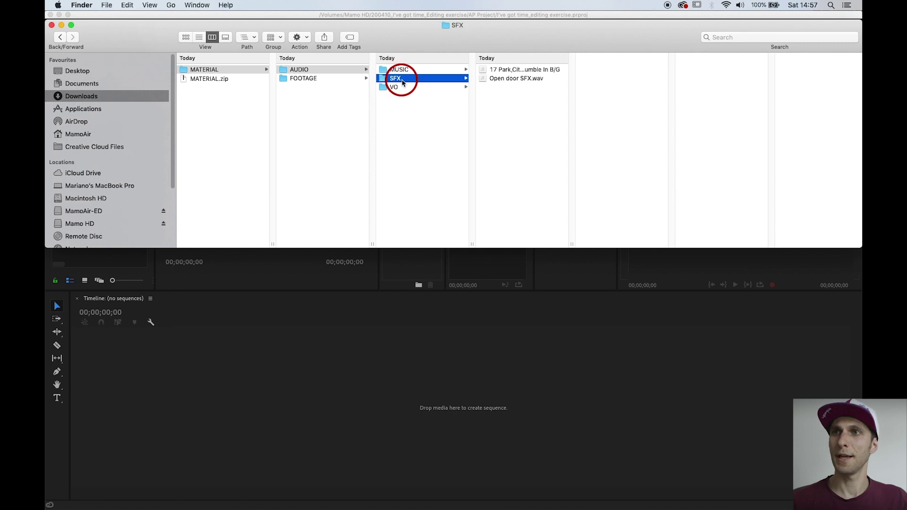
{"action": "left_click", "coordinate": [396, 89]}
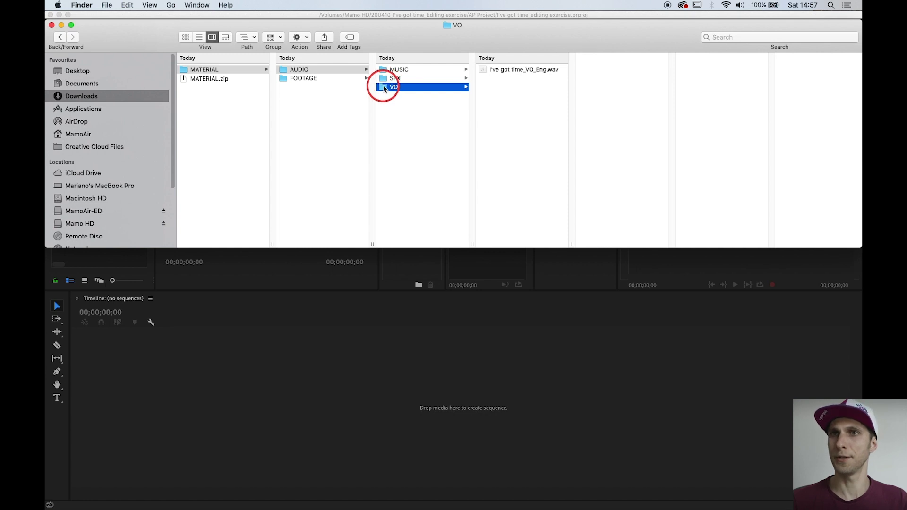
{"action": "left_click", "coordinate": [326, 80]}
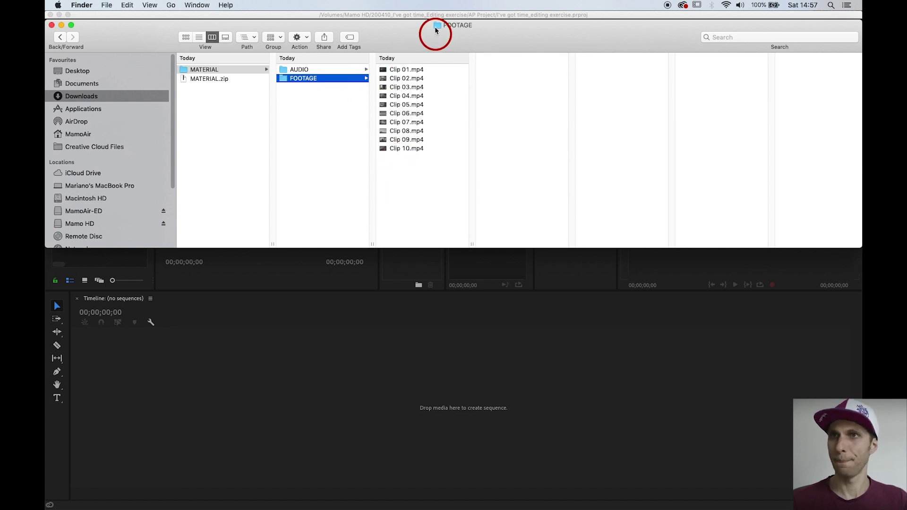
{"action": "left_click_drag", "start_coordinate": [436, 29], "coordinate": [430, 32]}
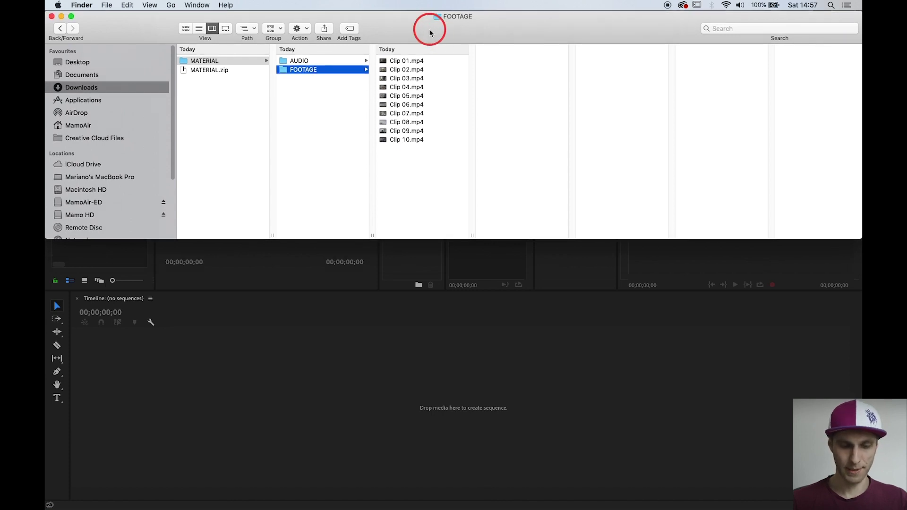
- Copy the AUDIO and FOOTAGE folders into AP Project on Mamo HD using a second Finder window, and close the MATERIAL window
{"action": "key", "text": "super+n"}
{"action": "key", "text": "super+n"}
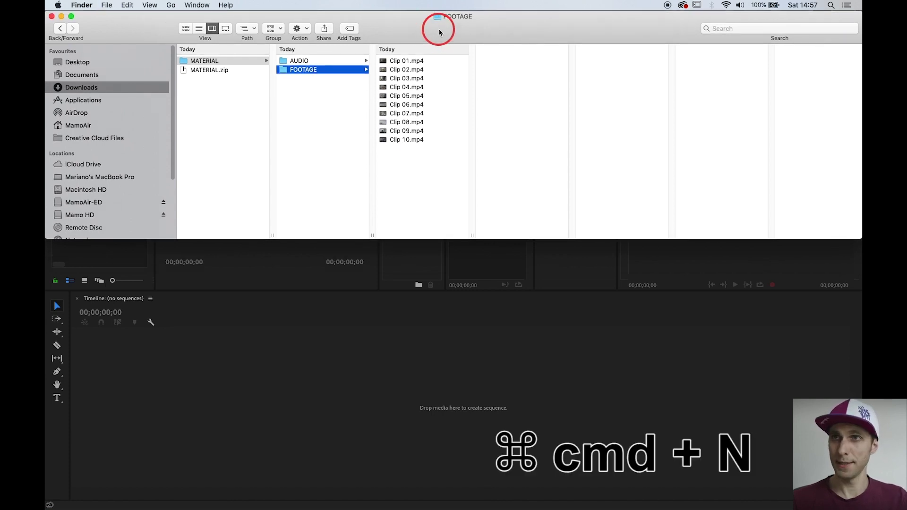
{"action": "left_click", "coordinate": [96, 445]}
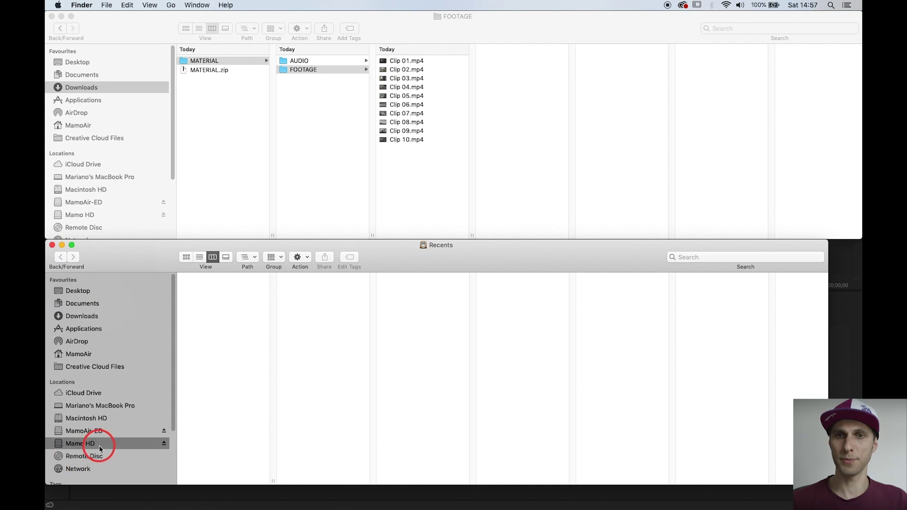
{"action": "left_click", "coordinate": [240, 357]}
{"action": "left_click", "coordinate": [305, 279]}
{"action": "left_click_drag", "start_coordinate": [314, 98], "coordinate": [405, 320]}
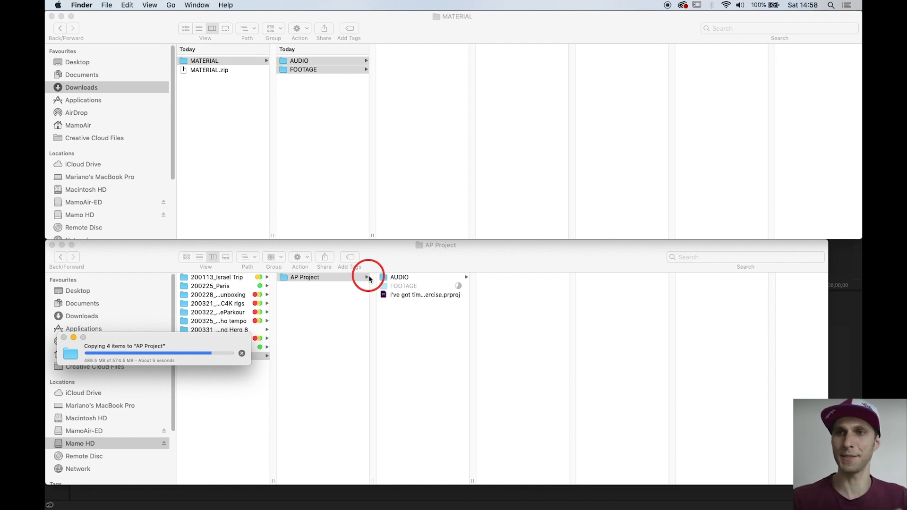
{"action": "left_click", "coordinate": [52, 17]}
- Switch to Premiere Pro and try to import the AUDIO and FOOTAGE folders from the exercise's AP Project folder on Mamo HD
{"action": "left_click", "coordinate": [91, 143]}
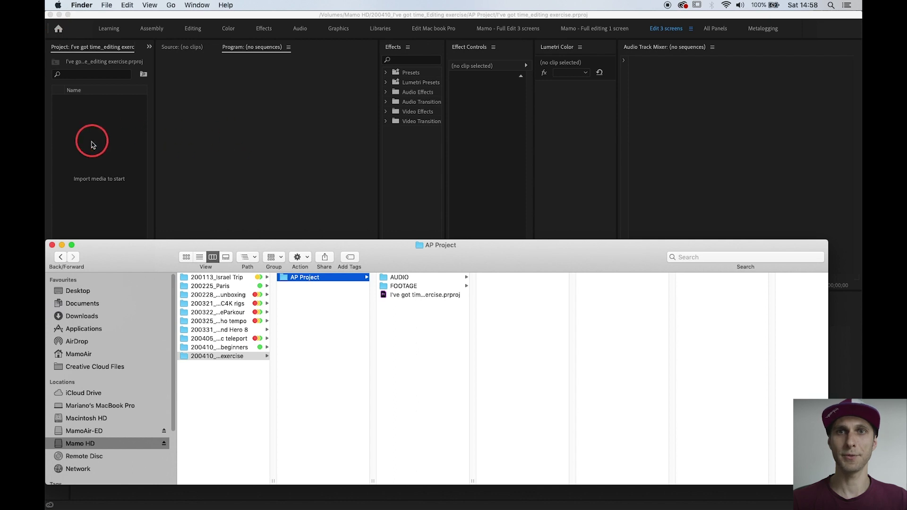
{"action": "left_click", "coordinate": [101, 180]}
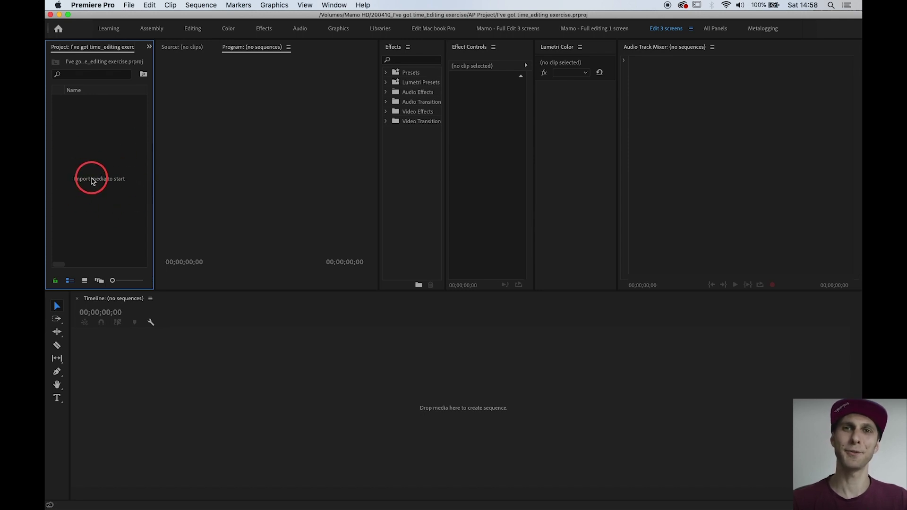
{"action": "double_click", "coordinate": [96, 182]}
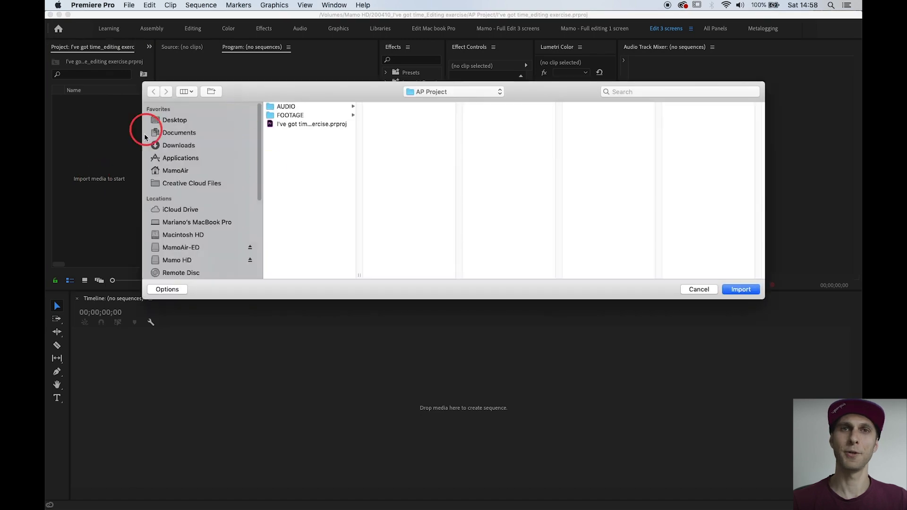
{"action": "left_click_drag", "start_coordinate": [290, 98], "coordinate": [250, 90]}
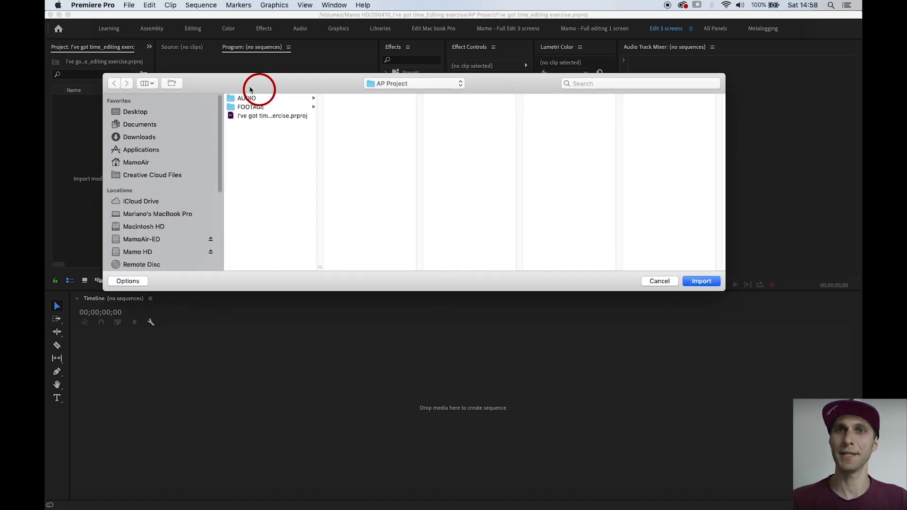
{"action": "left_click", "coordinate": [151, 251]}
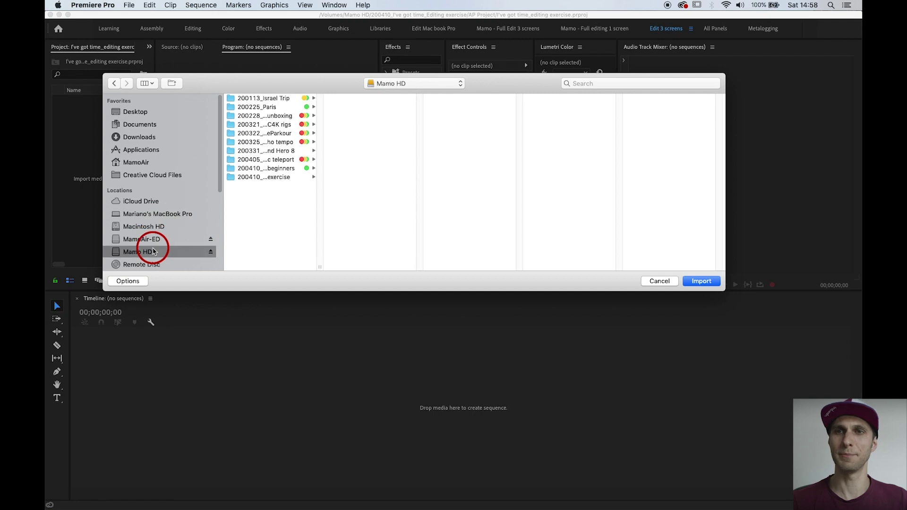
{"action": "left_click", "coordinate": [275, 176]}
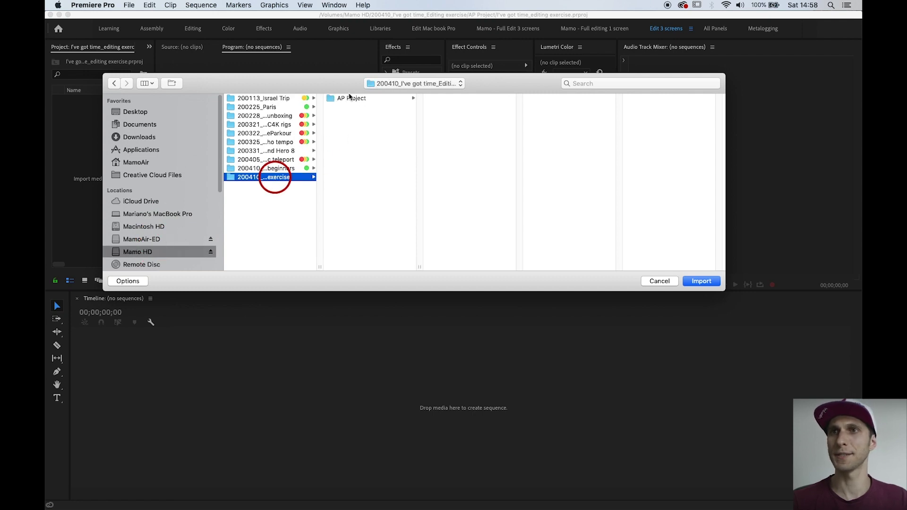
{"action": "key", "text": "Right"}
{"action": "left_click", "coordinate": [461, 107]}
{"action": "left_click", "coordinate": [462, 97], "text": "shift"}
{"action": "left_click", "coordinate": [707, 298]}
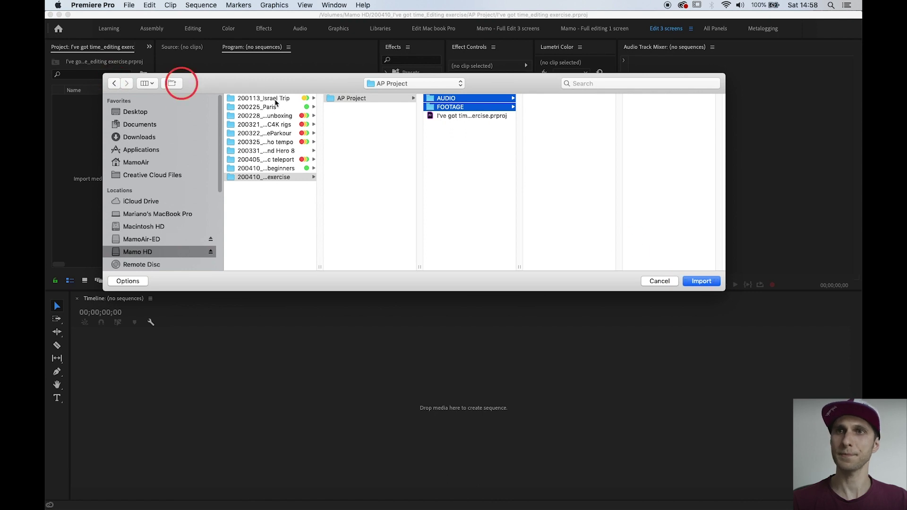
{"action": "key", "text": "Escape"}
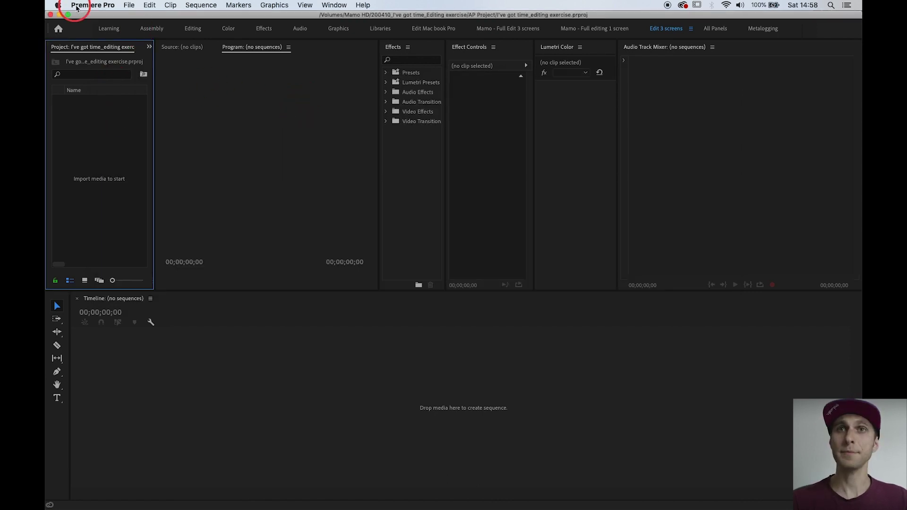
{"action": "left_click", "coordinate": [132, 7]}
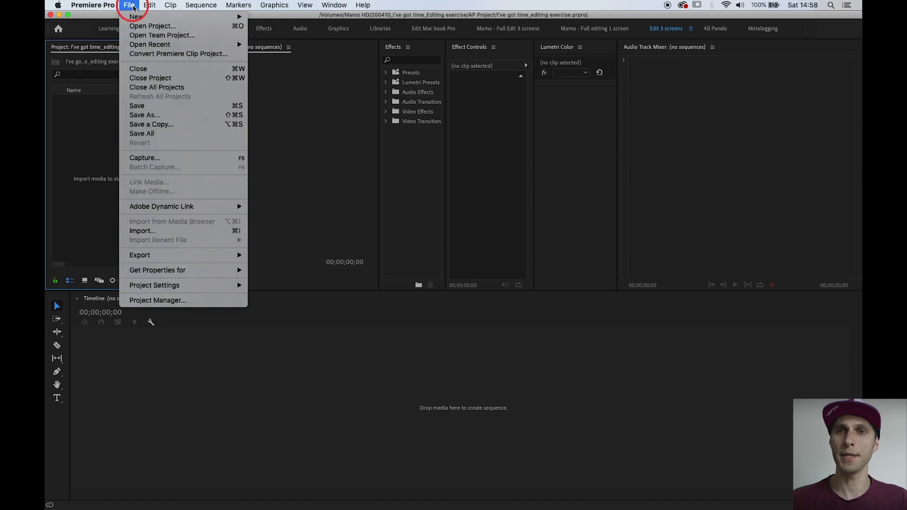
{"action": "left_click", "coordinate": [192, 231]}
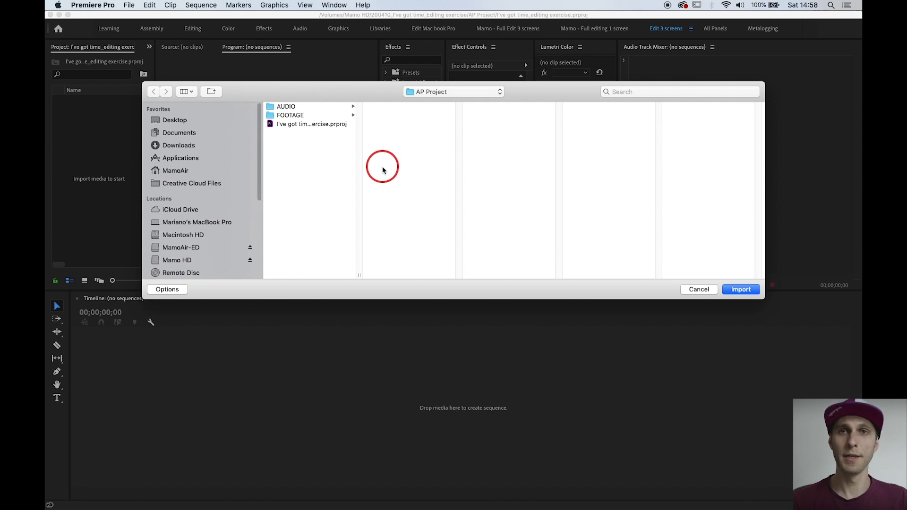
{"action": "key", "text": "Escape"}
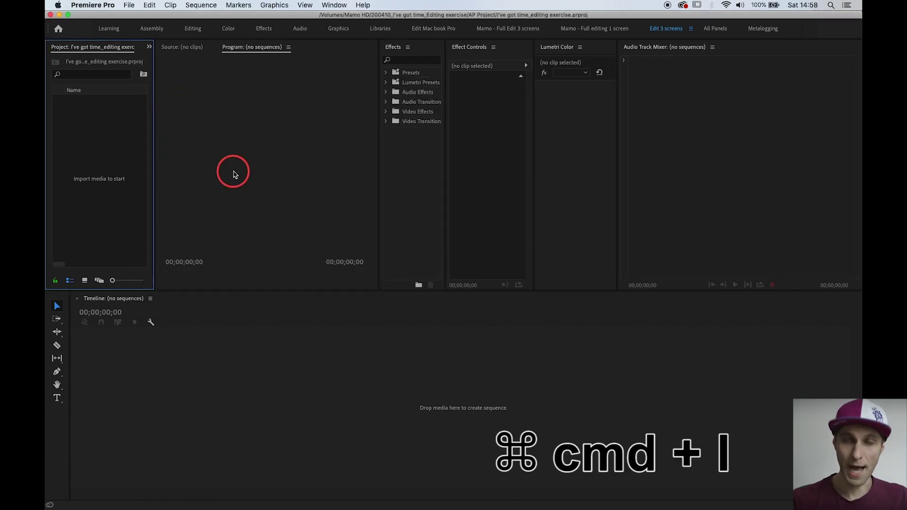
{"action": "key", "text": "super+i"}
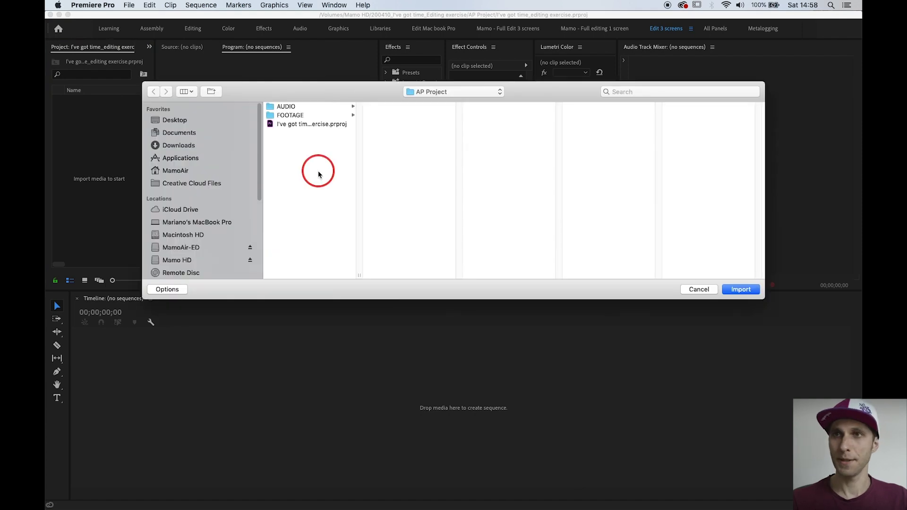
{"action": "key", "text": "Escape"}
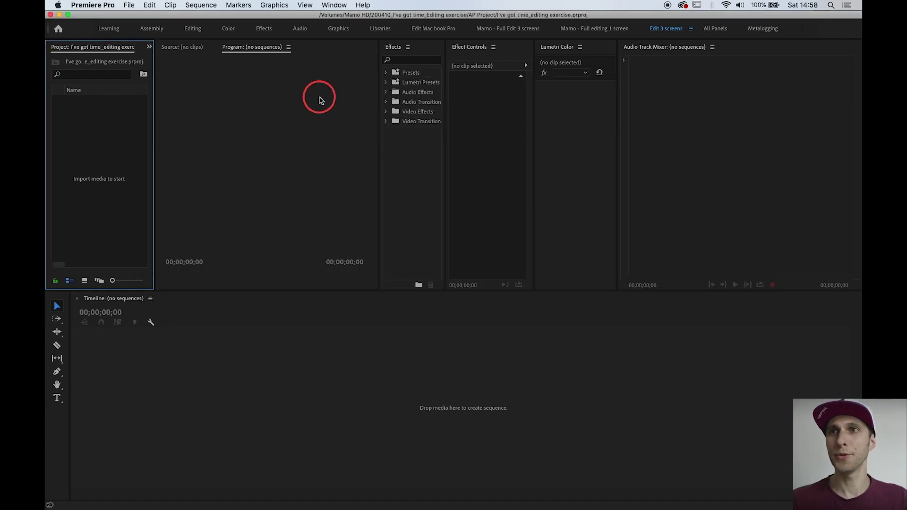
- Switch to Finder, try to import the AUDIO and FOOTAGE folders from AP Project into the Premiere Pro project, and cancel the import
{"action": "key", "text": "super+Tab"}
{"action": "left_click", "coordinate": [318, 268]}
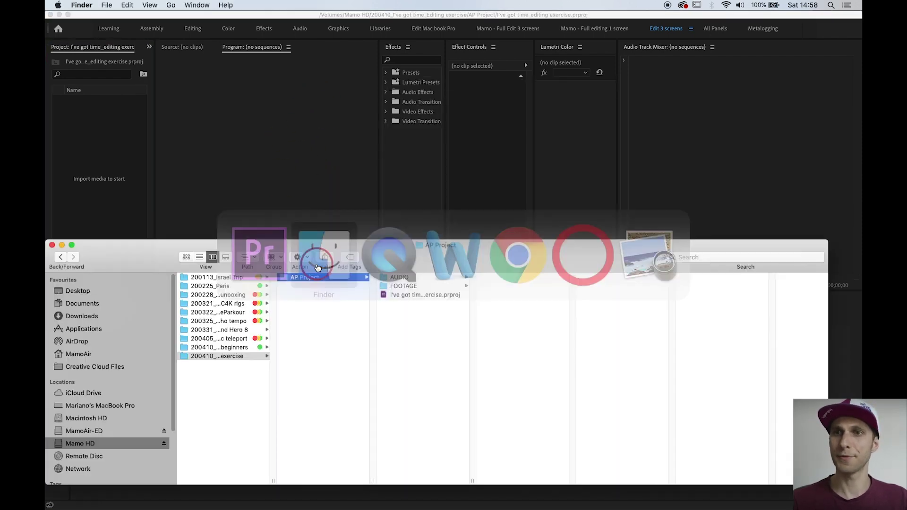
{"action": "left_click", "coordinate": [418, 287]}
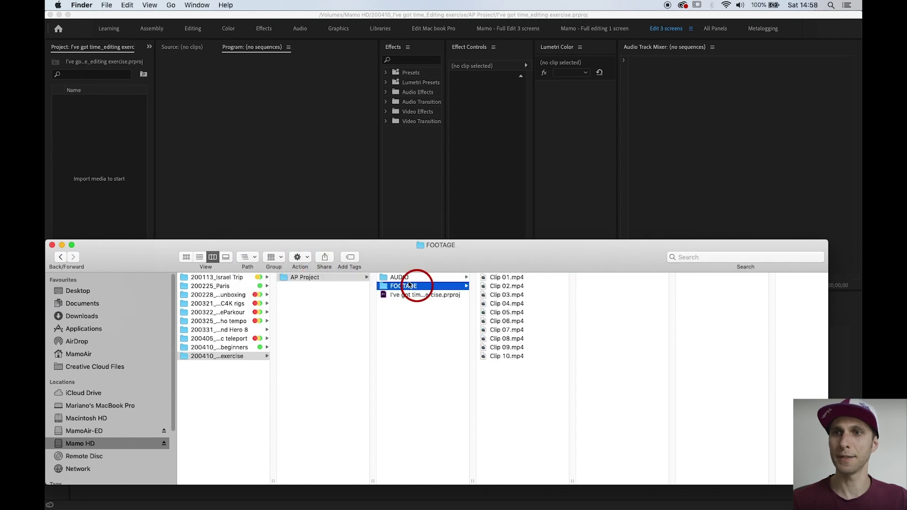
{"action": "left_click", "coordinate": [407, 277], "text": "shift"}
{"action": "left_click_drag", "start_coordinate": [386, 278], "coordinate": [86, 141]}
{"action": "left_click", "coordinate": [139, 104]}
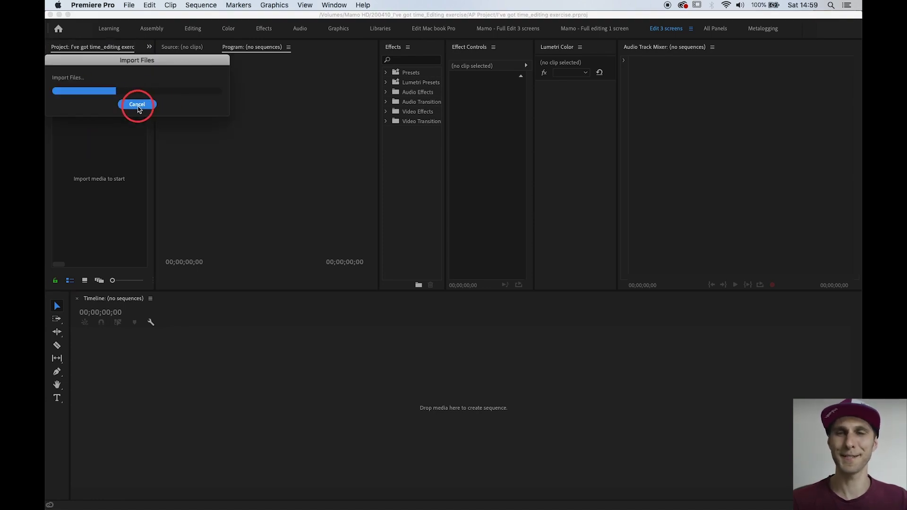
{"action": "left_click", "coordinate": [139, 107]}
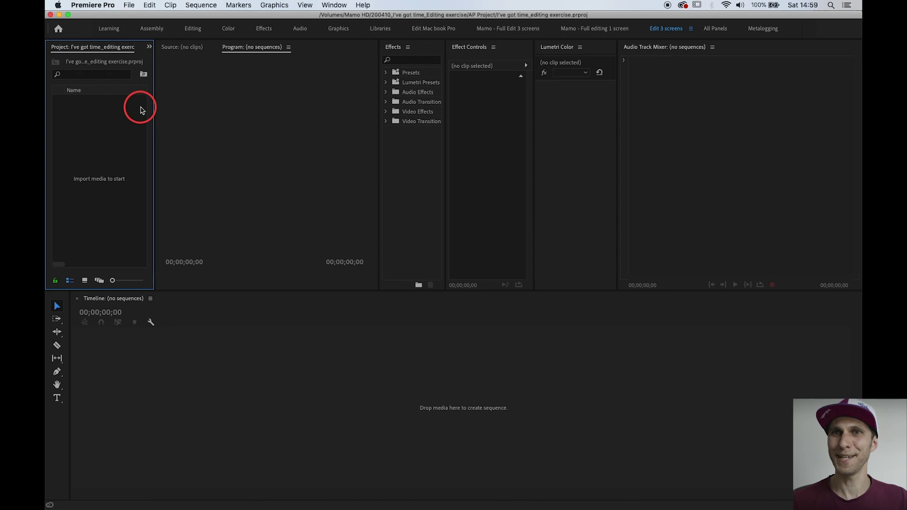
- Show the Media Browser, widen it and its folder tree, and display the contents of AP Project on Mamo HD
{"action": "left_click", "coordinate": [335, 5]}
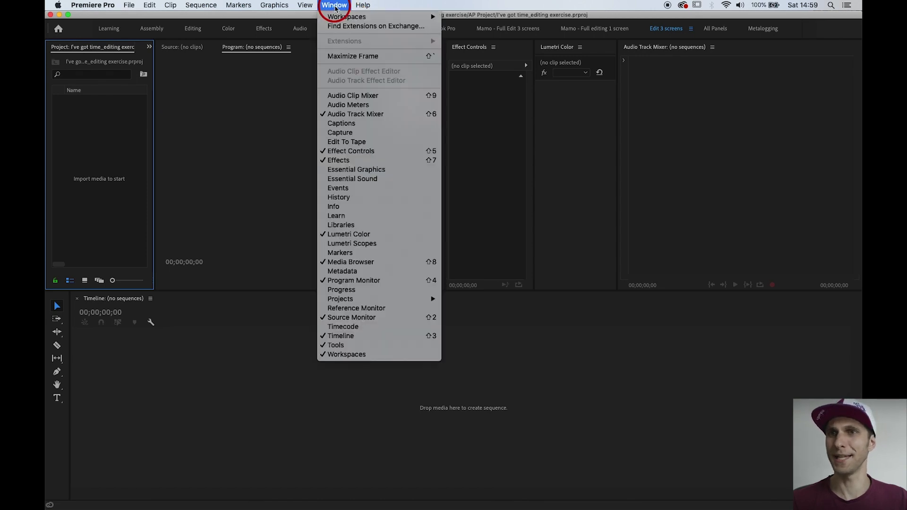
{"action": "left_click", "coordinate": [371, 261]}
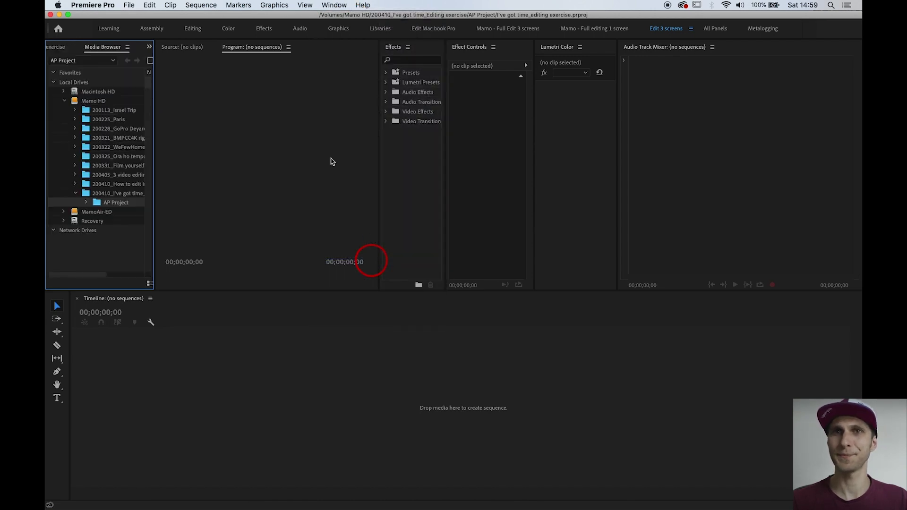
{"action": "left_click_drag", "start_coordinate": [153, 64], "coordinate": [244, 70]}
{"action": "left_click_drag", "start_coordinate": [144, 82], "coordinate": [207, 83]}
{"action": "left_click", "coordinate": [96, 207]}
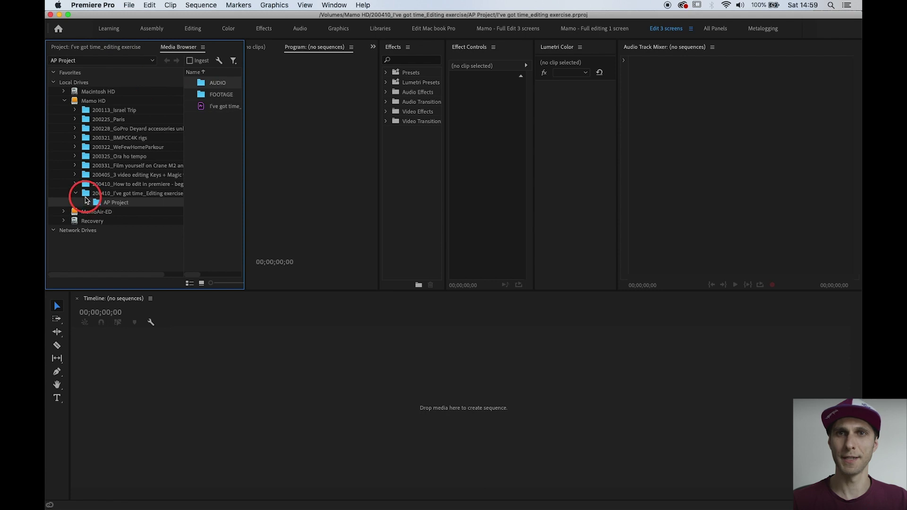
{"action": "left_click_drag", "start_coordinate": [246, 79], "coordinate": [319, 78]}
- Import the AUDIO and FOOTAGE folders from the Media Browser into the project
{"action": "left_click", "coordinate": [209, 90]}
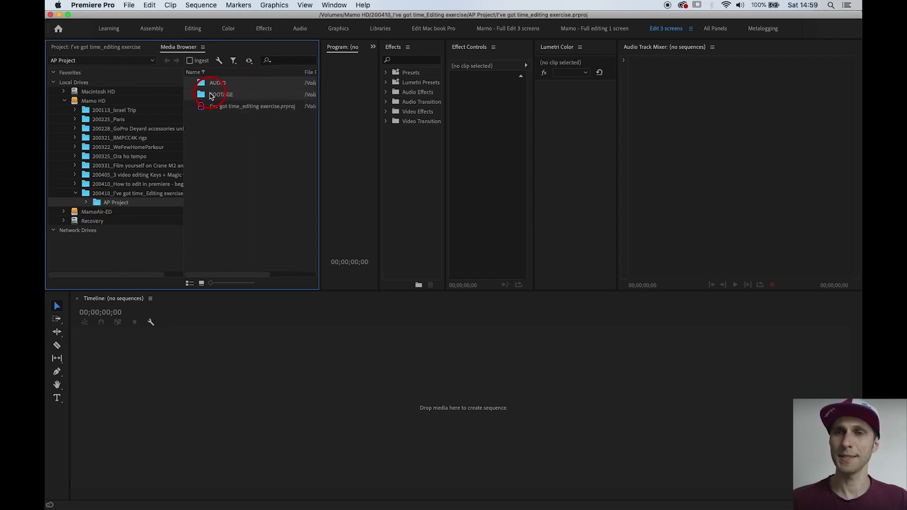
{"action": "left_click", "coordinate": [222, 97]}
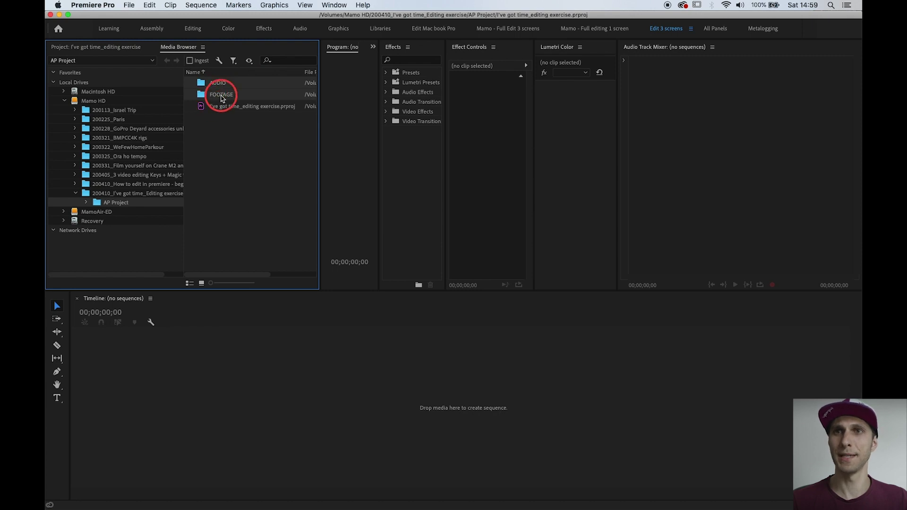
{"action": "right_click", "coordinate": [222, 98]}
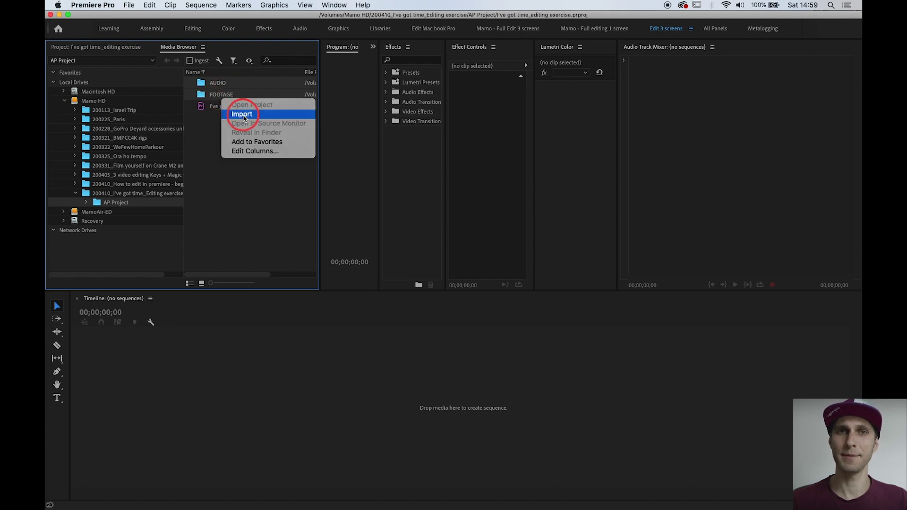
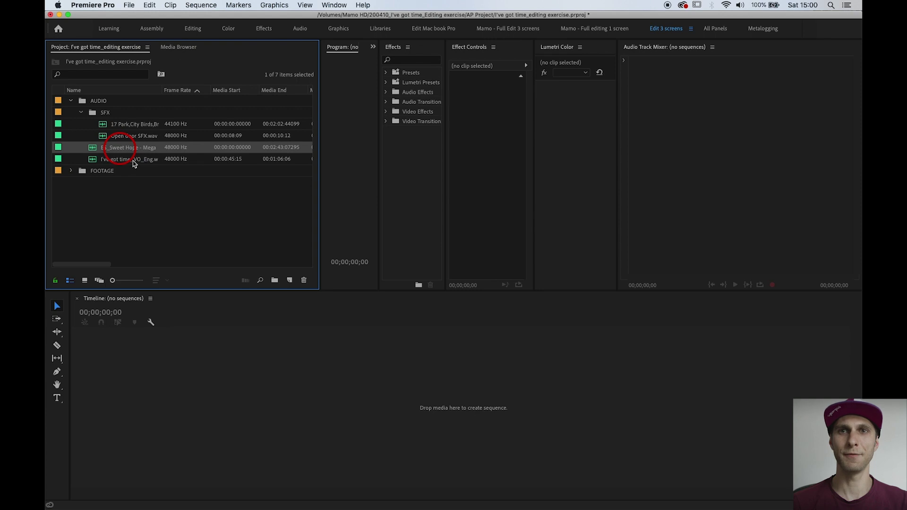
- Create a bin named MUSIC at the project's root level and move the ES_Sweet Hope track into it
{"action": "left_click", "coordinate": [134, 164]}
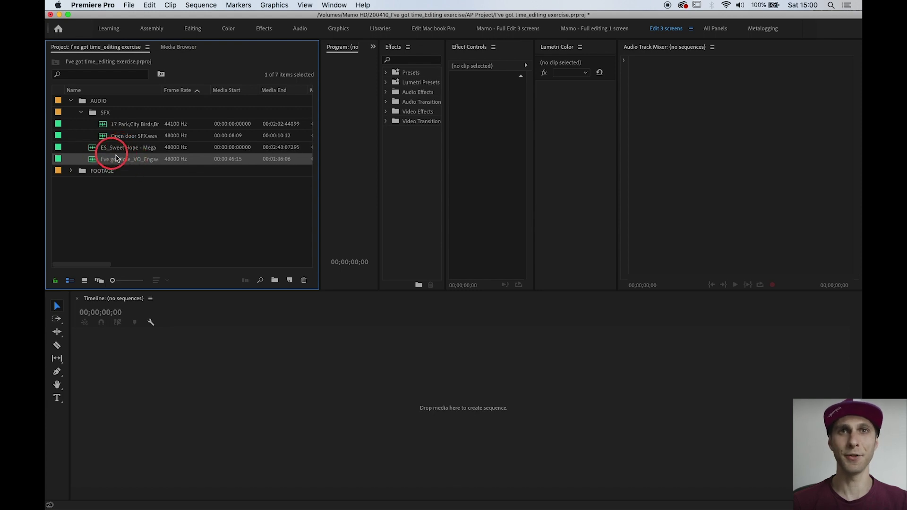
{"action": "left_click", "coordinate": [158, 197]}
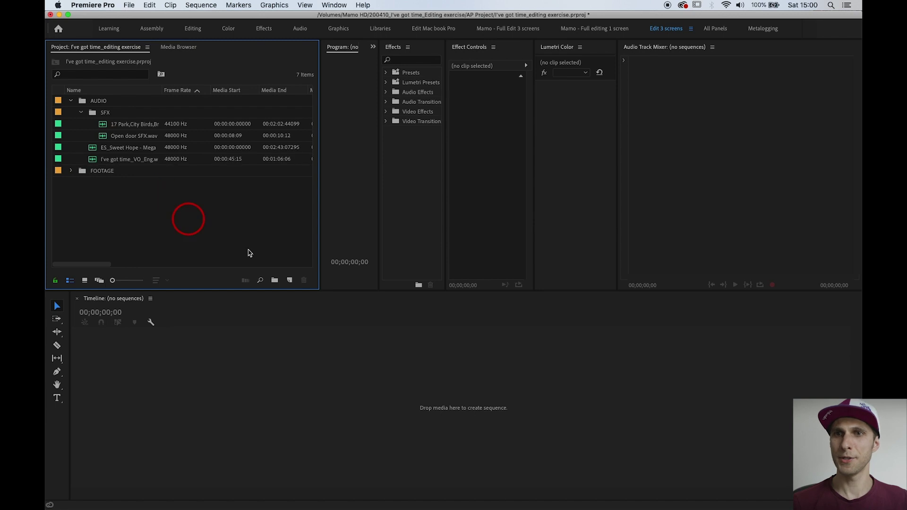
{"action": "left_click", "coordinate": [275, 281]}
{"action": "left_click", "coordinate": [103, 170]}
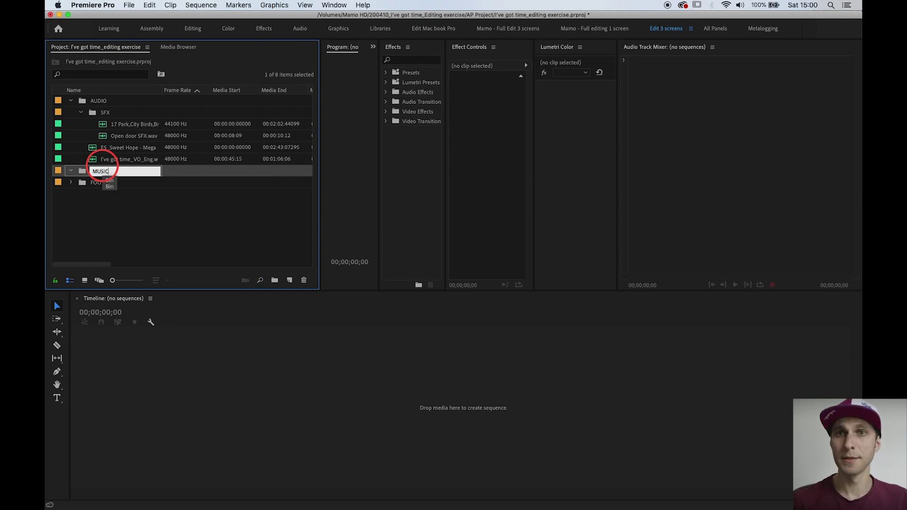
{"action": "type", "text": "MUSIC"}
{"action": "left_click", "coordinate": [104, 150]}
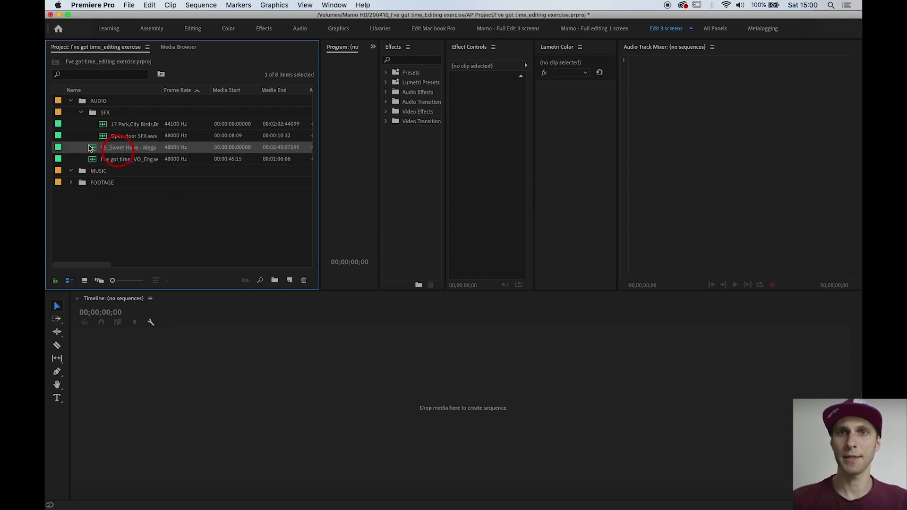
{"action": "left_click_drag", "start_coordinate": [91, 149], "coordinate": [272, 256]}
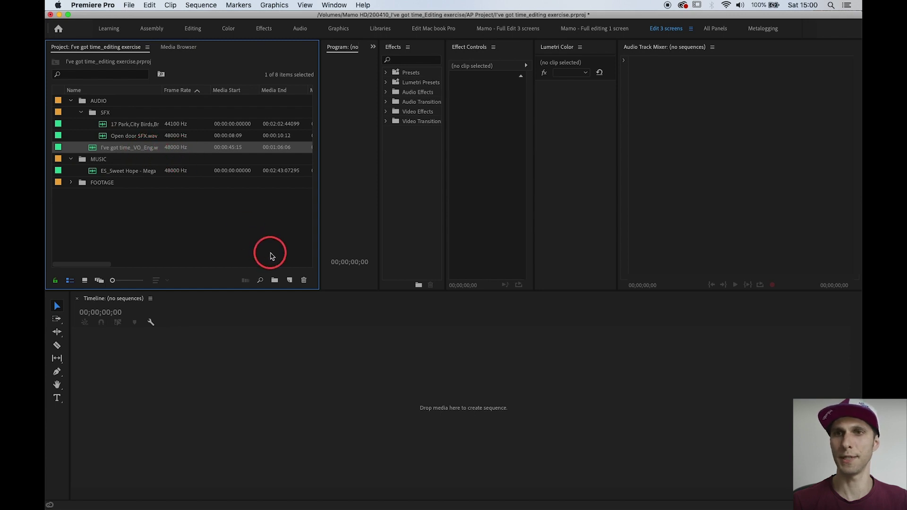
- Create a bin named VO inside AUDIO and move the "I've got time_VO" voice-over file into it
{"action": "left_click", "coordinate": [275, 280]}
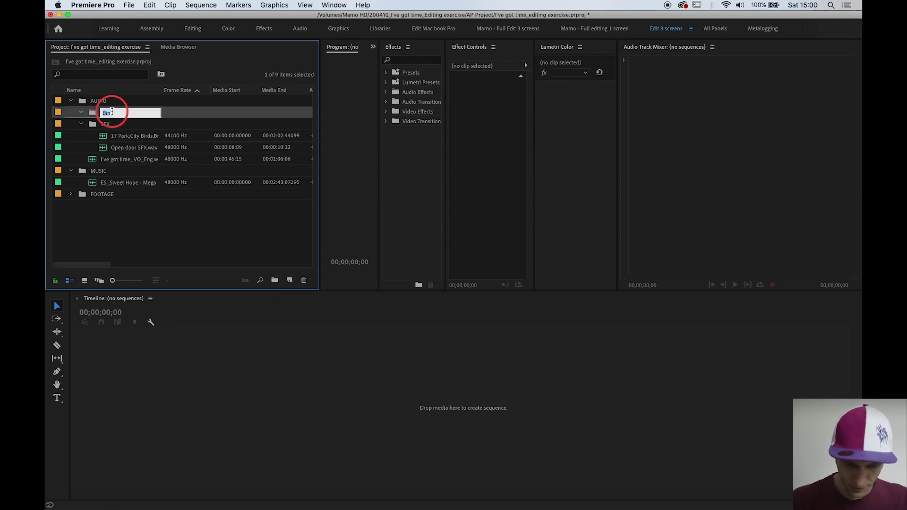
{"action": "type", "text": "VO"}
{"action": "key", "text": "Return"}
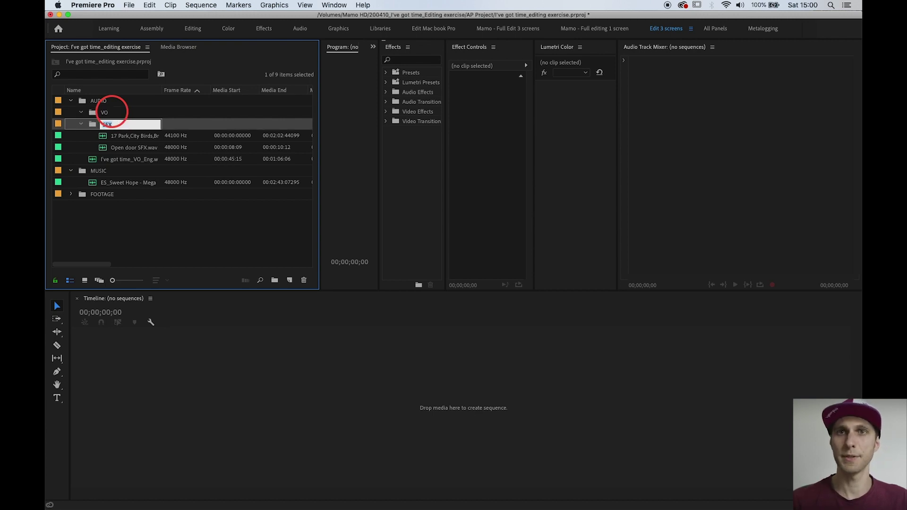
{"action": "left_click_drag", "start_coordinate": [124, 157], "coordinate": [106, 112]}
- Move the MUSIC bin into the AUDIO bin
{"action": "left_click", "coordinate": [83, 174]}
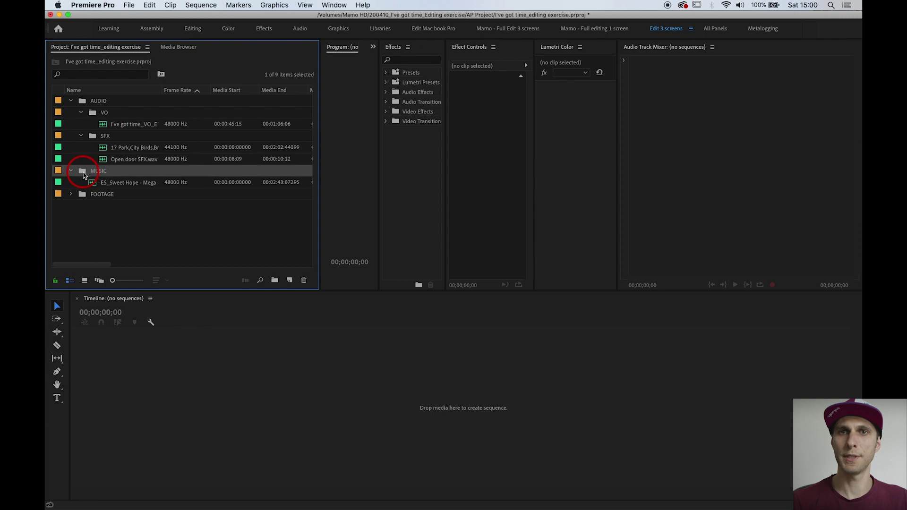
{"action": "left_click_drag", "start_coordinate": [82, 175], "coordinate": [97, 171]}
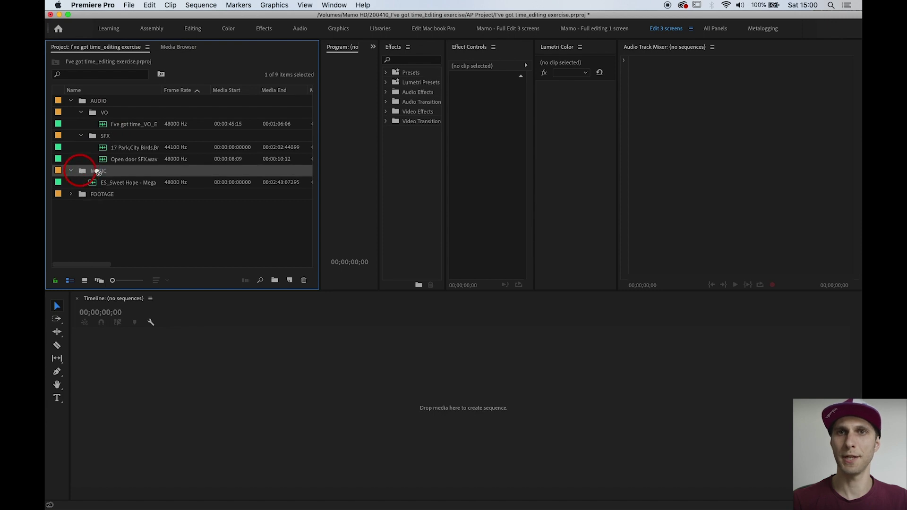
{"action": "left_click_drag", "start_coordinate": [109, 103], "coordinate": [99, 101]}
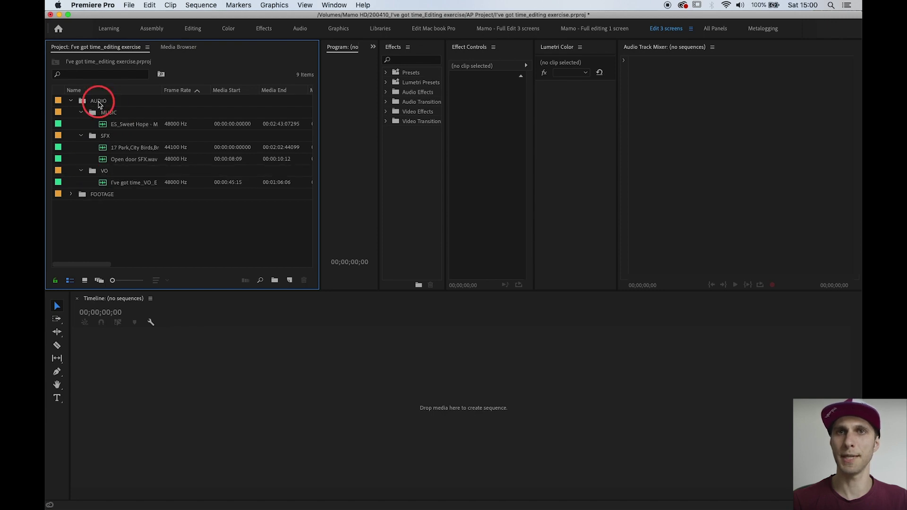
- Collapse the AUDIO bin, and look over the clips in the FOOTAGE bin
{"action": "left_click", "coordinate": [71, 102]}
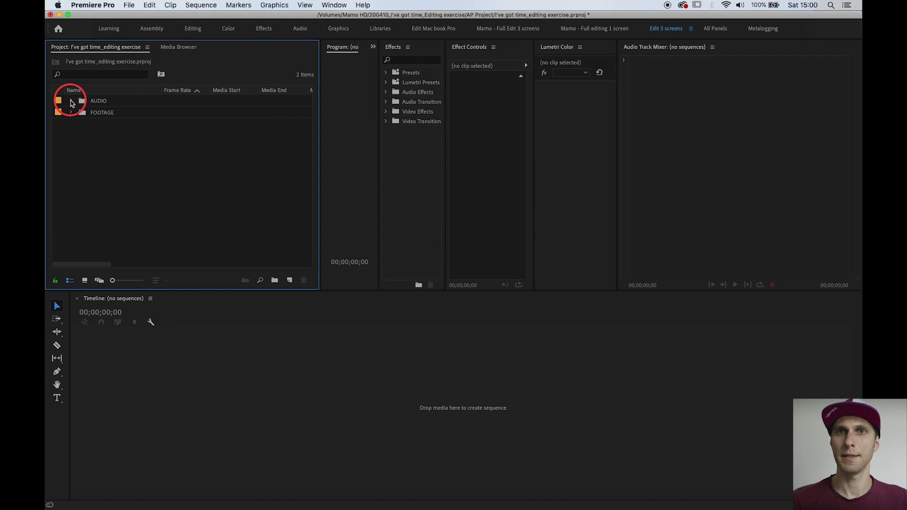
{"action": "left_click", "coordinate": [95, 100]}
{"action": "left_click", "coordinate": [88, 112]}
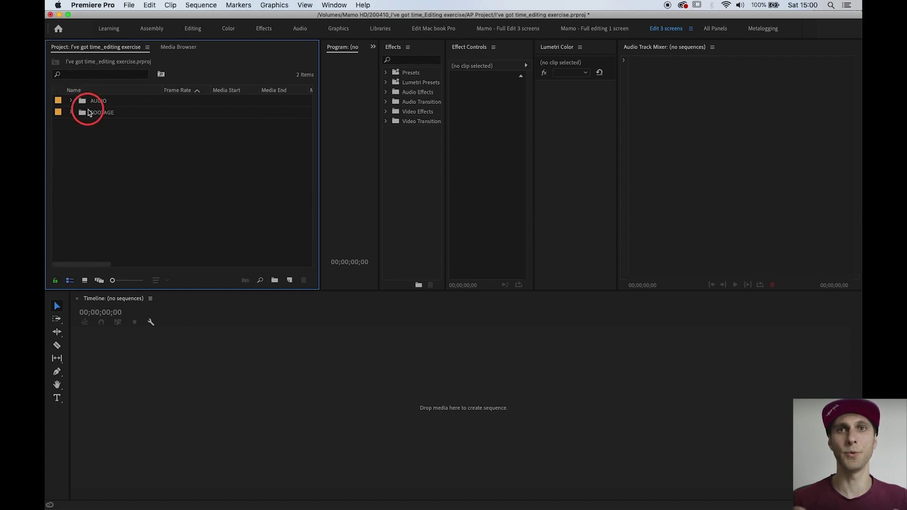
{"action": "left_click", "coordinate": [81, 103]}
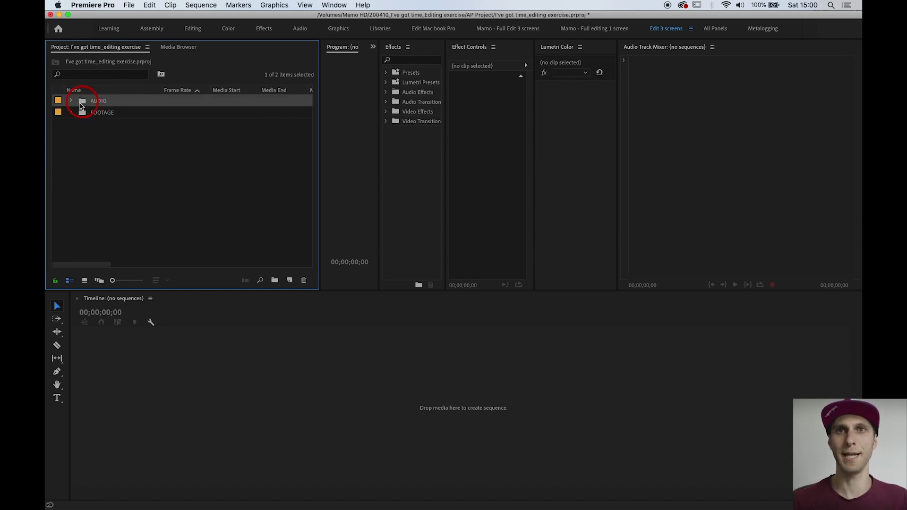
{"action": "left_click", "coordinate": [72, 102]}
{"action": "left_click", "coordinate": [72, 102]}
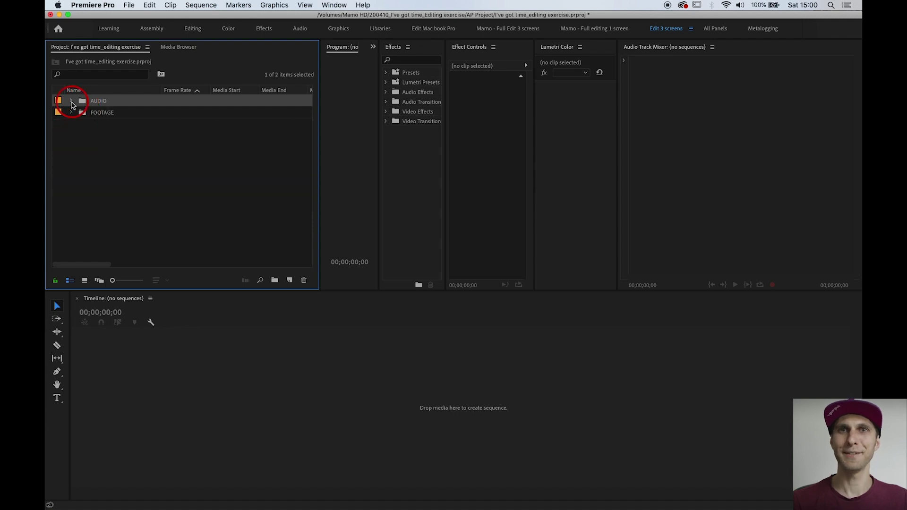
{"action": "left_click", "coordinate": [70, 113]}
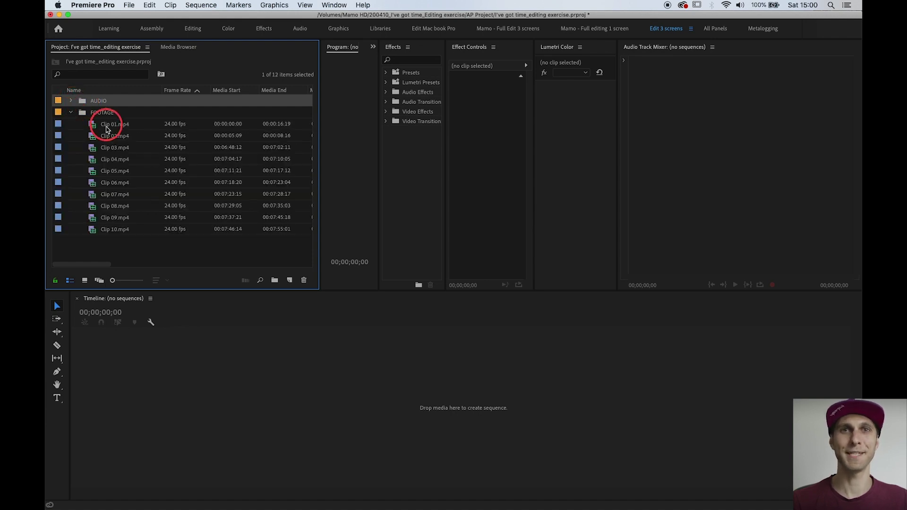
{"action": "left_click", "coordinate": [71, 113]}
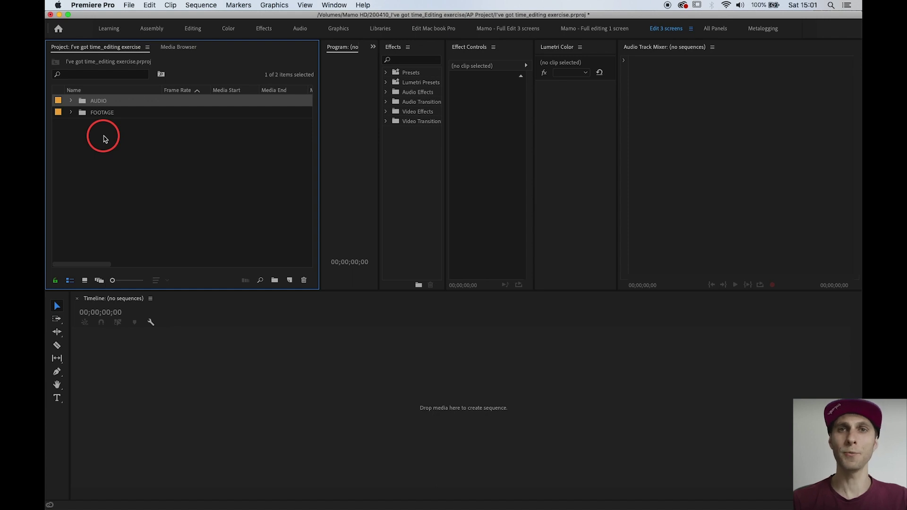
- Check the format details of Clip 01.mp4 in FOOTAGE and create a sequence from that clip in the empty timeline
{"action": "left_click", "coordinate": [72, 113]}
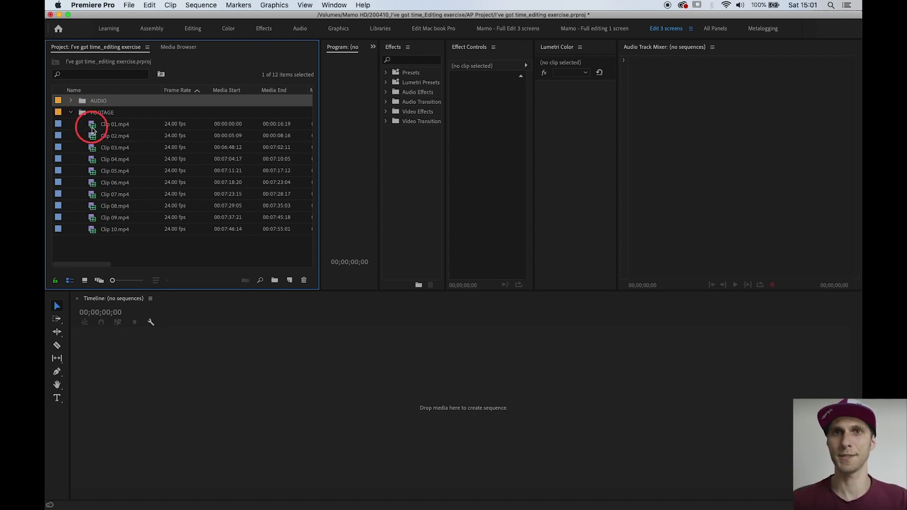
{"action": "mouse_move", "coordinate": [94, 128]}
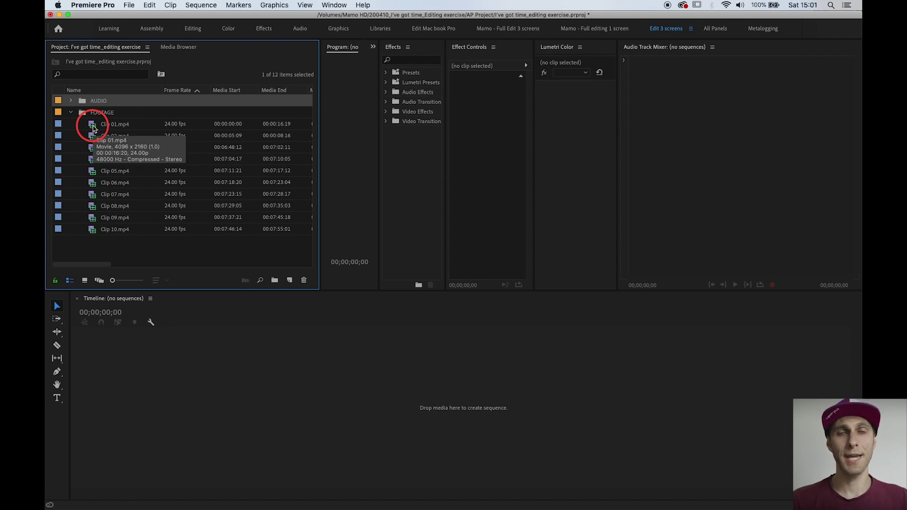
{"action": "left_click", "coordinate": [94, 128]}
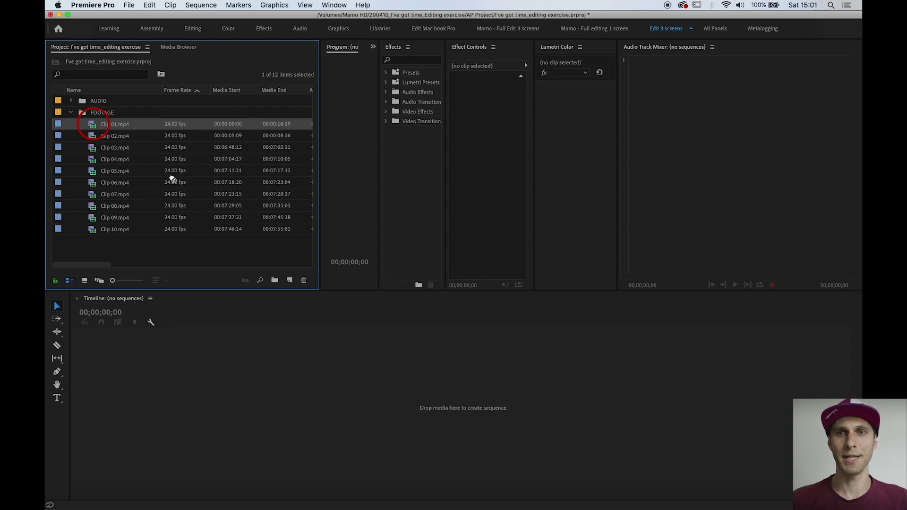
{"action": "left_click_drag", "start_coordinate": [171, 364], "coordinate": [130, 384]}
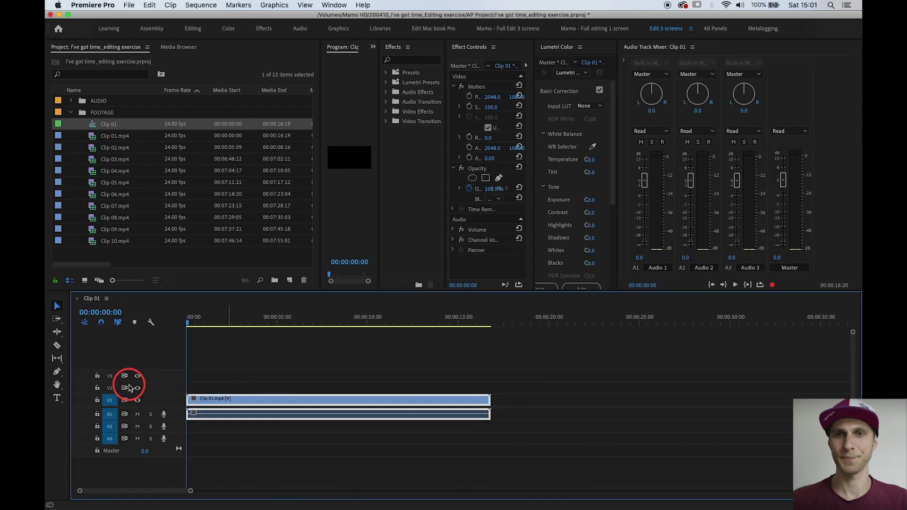
- Enlarge the Program monitor and scrub through the first seconds of the Clip 01 sequence
{"action": "left_click_drag", "start_coordinate": [250, 321], "coordinate": [221, 323]}
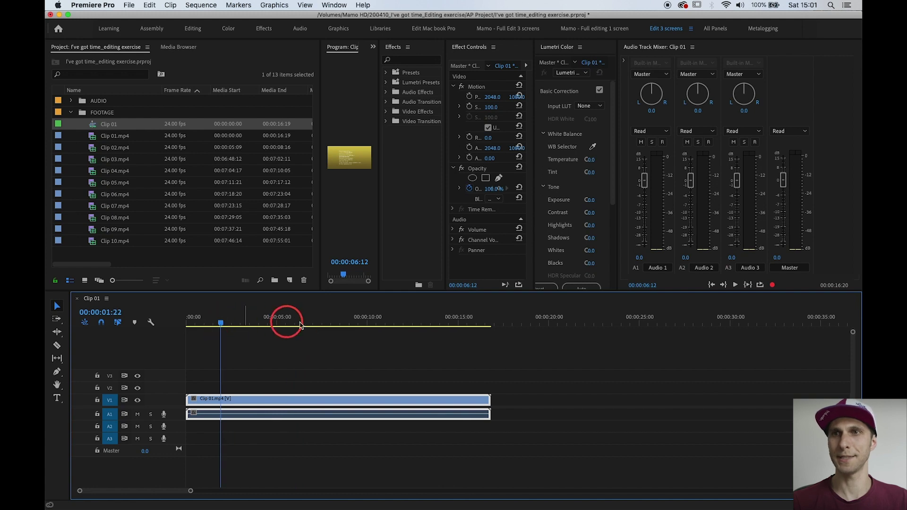
{"action": "left_click_drag", "start_coordinate": [379, 142], "coordinate": [571, 143]}
{"action": "left_click", "coordinate": [225, 323]}
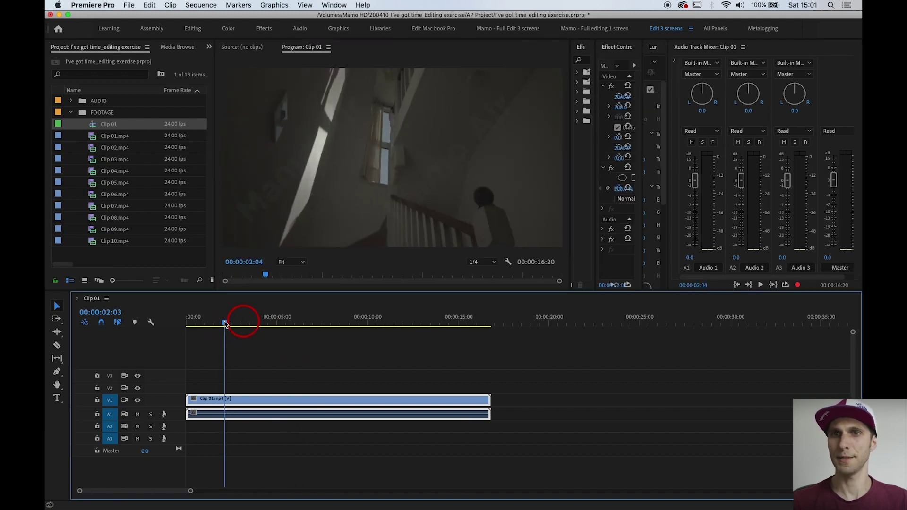
{"action": "left_click_drag", "start_coordinate": [198, 325], "coordinate": [234, 327]}
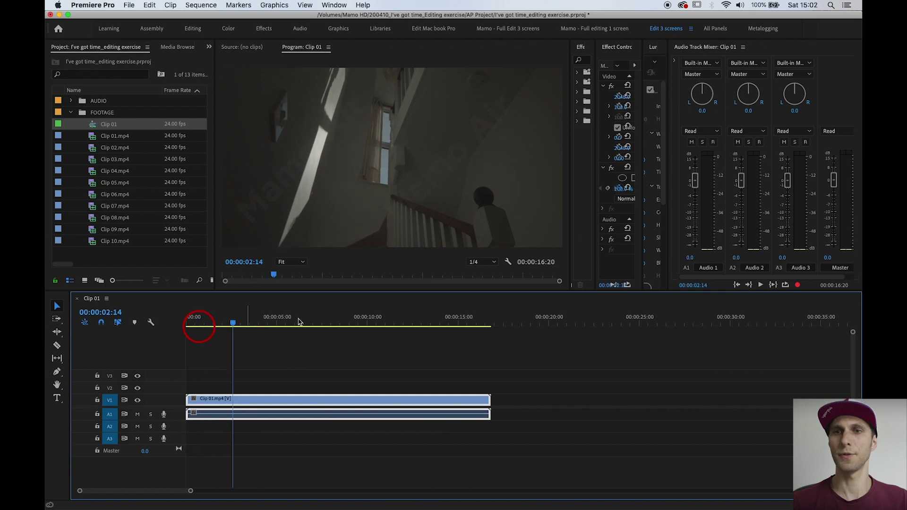
{"action": "left_click_drag", "start_coordinate": [307, 317], "coordinate": [202, 326]}
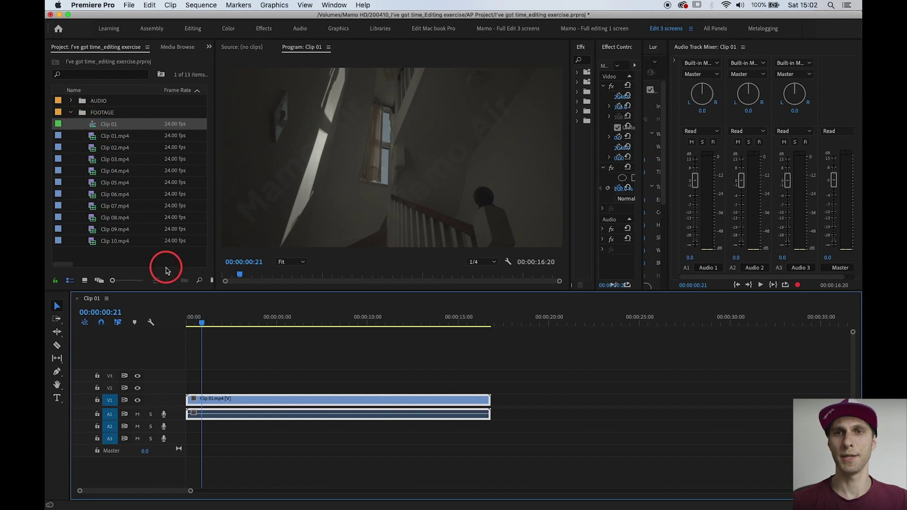
- Widen the project panel, create an EDITS bin, and move the Clip 01 sequence into it
{"action": "left_click_drag", "start_coordinate": [215, 249], "coordinate": [284, 250]}
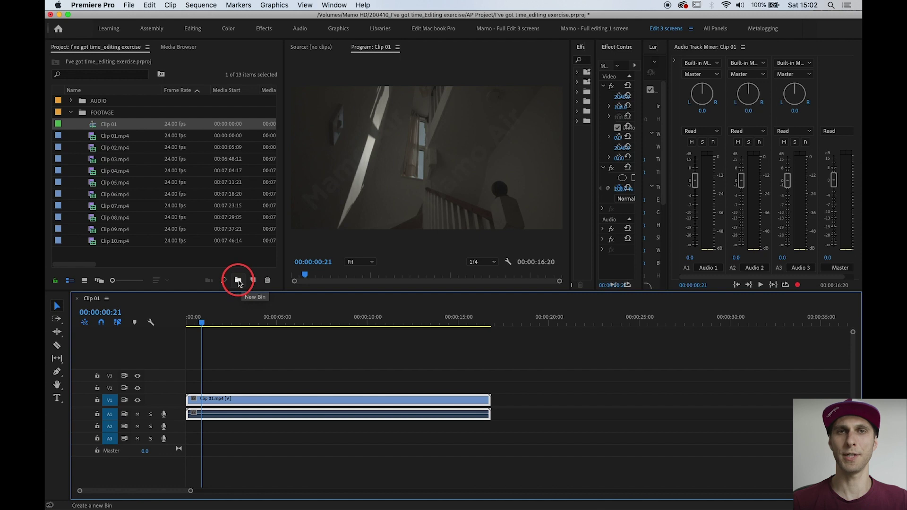
{"action": "right_click", "coordinate": [170, 255]}
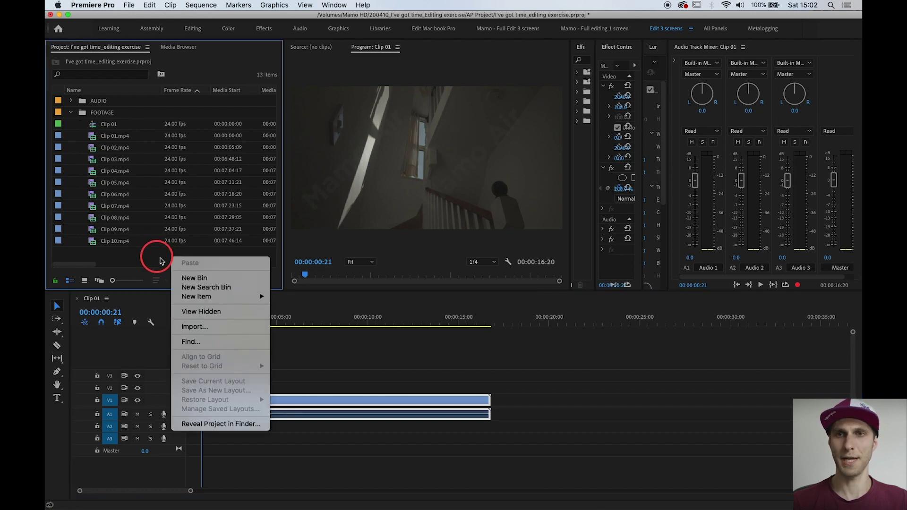
{"action": "left_click", "coordinate": [192, 278]}
{"action": "left_click", "coordinate": [110, 117]}
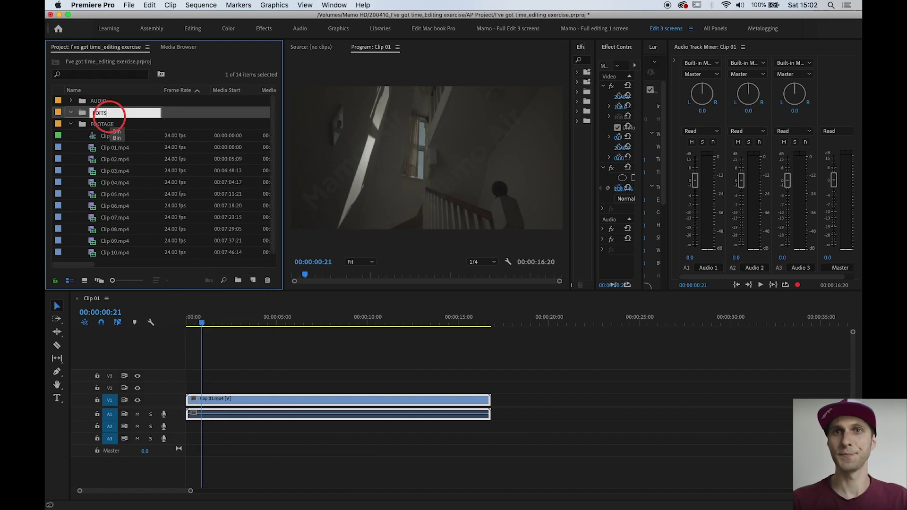
{"action": "left_click", "coordinate": [113, 135]}
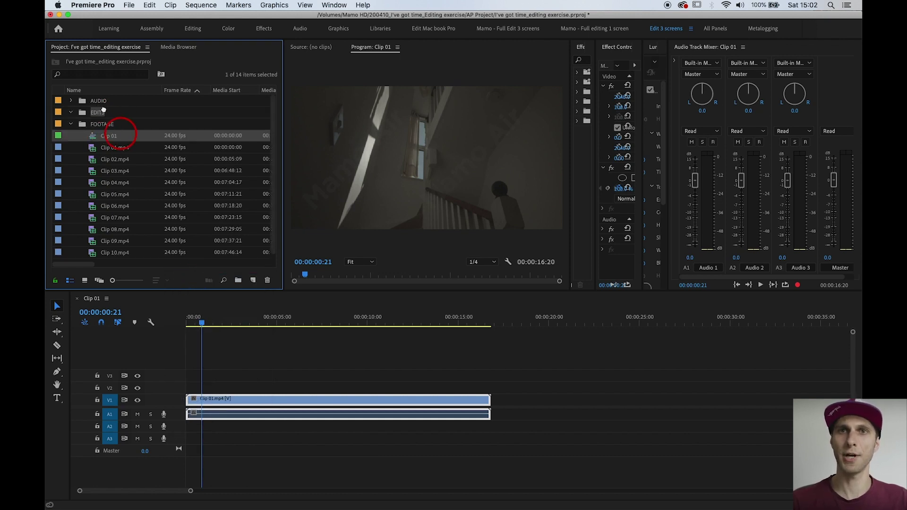
{"action": "left_click_drag", "start_coordinate": [95, 112], "coordinate": [96, 112]}
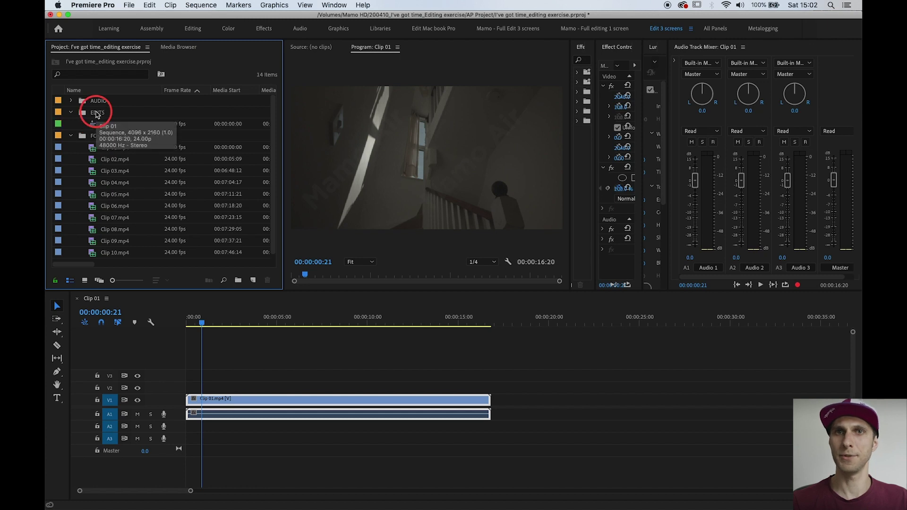
- Rename the sequence in EDITS as FOOTAGE, collapse the FOOTAGE bin, and open the renamed sequence with nothing selected
{"action": "left_click", "coordinate": [102, 125]}
{"action": "left_click", "coordinate": [111, 125]}
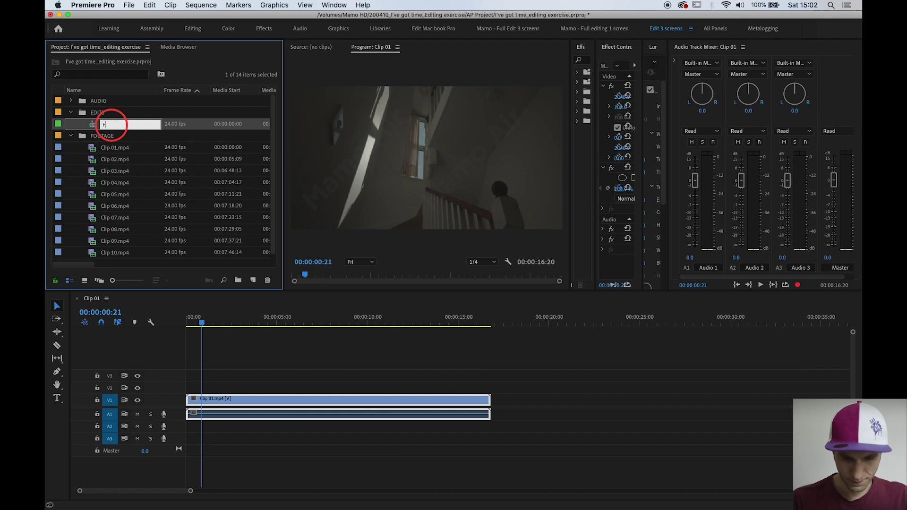
{"action": "key", "text": "Tab"}
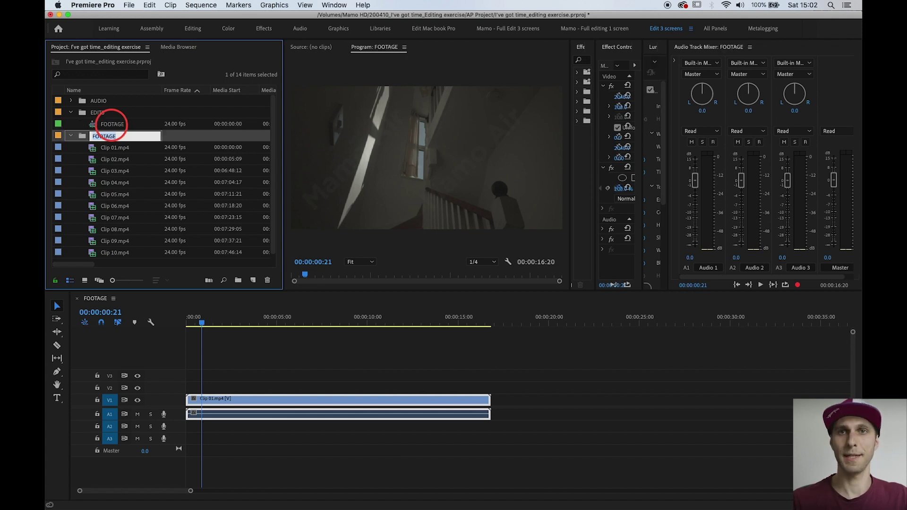
{"action": "left_click", "coordinate": [71, 137]}
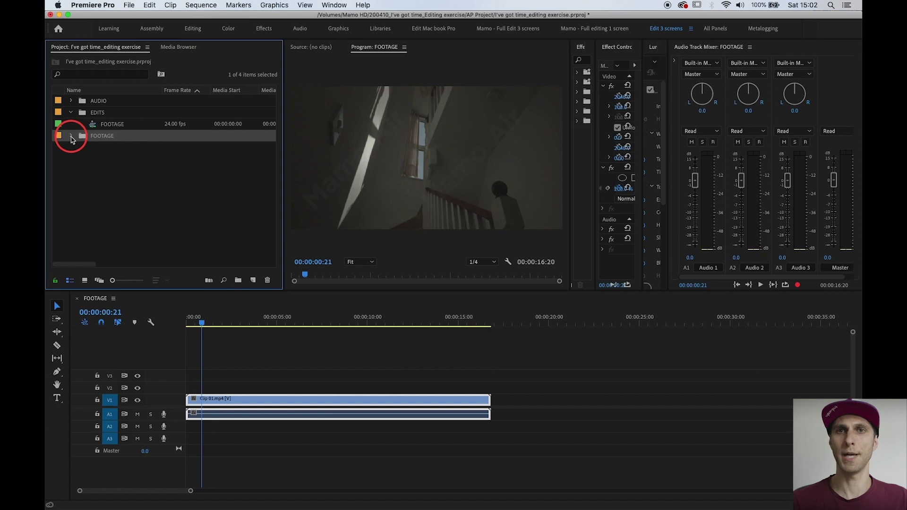
{"action": "double_click", "coordinate": [93, 125]}
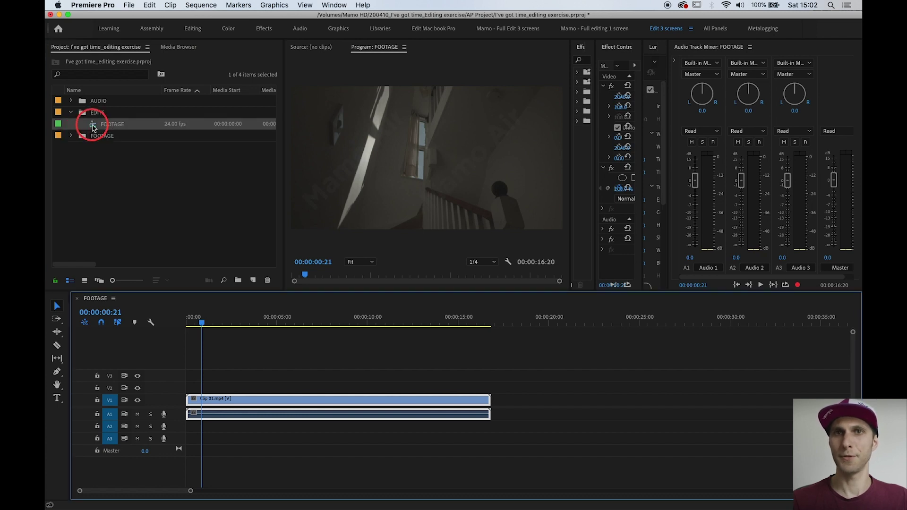
{"action": "left_click", "coordinate": [280, 379]}
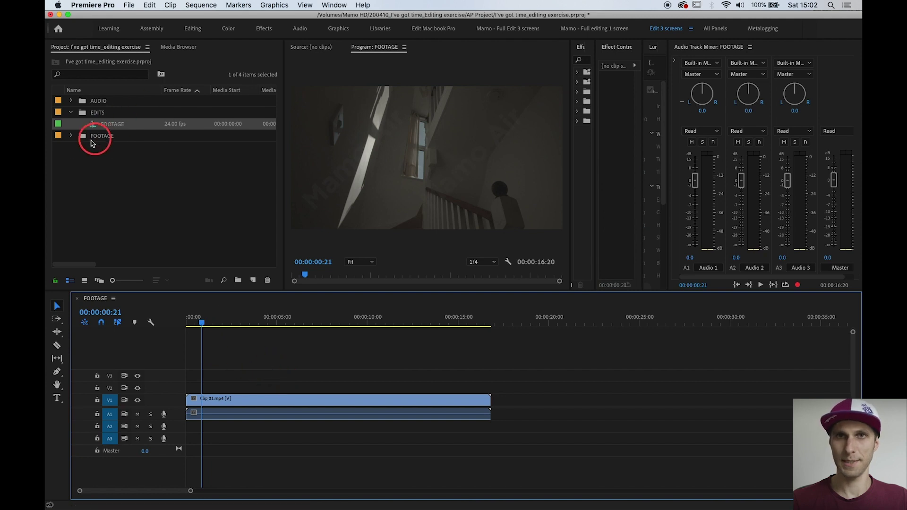
- Add Clip 02.mp4 through Clip 10.mp4 from the FOOTAGE bin to the FOOTAGE sequence, directly after Clip 01
{"action": "left_click", "coordinate": [71, 136]}
{"action": "left_click", "coordinate": [108, 161]}
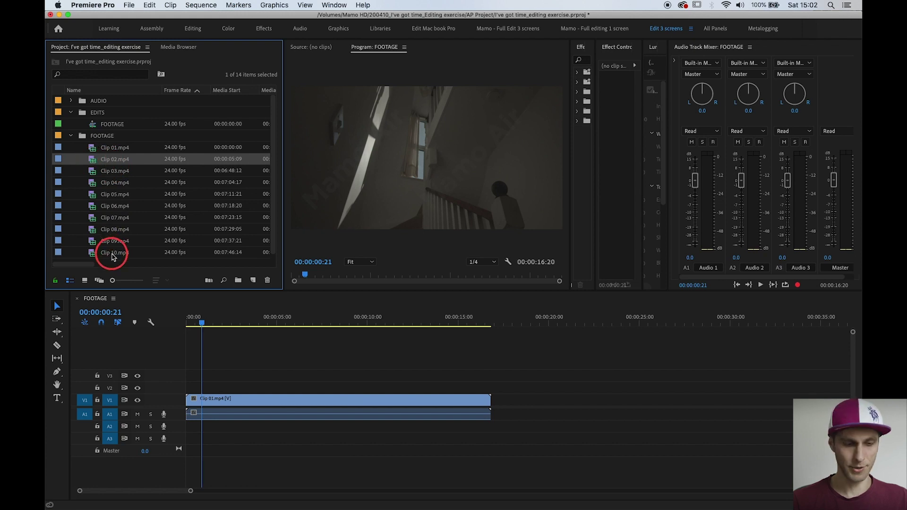
{"action": "mouse_move", "coordinate": [113, 256]}
{"action": "key", "text": "shift"}
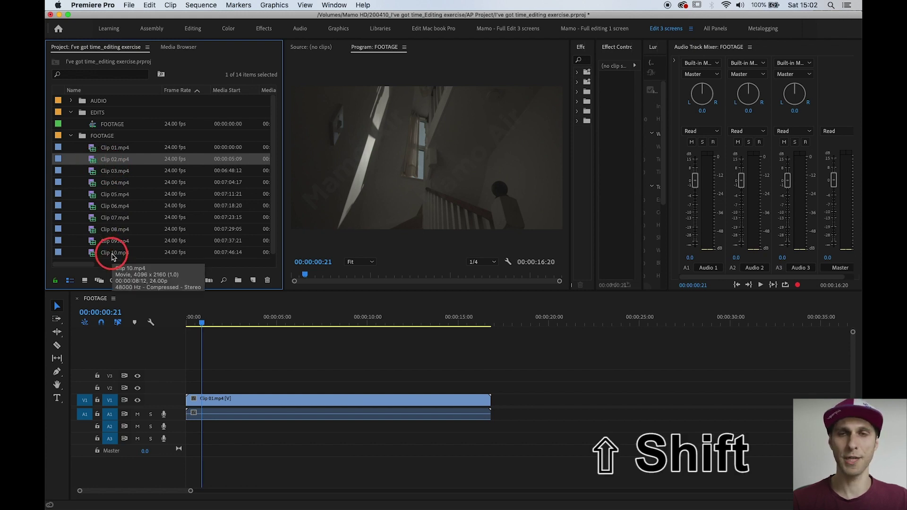
{"action": "left_click", "coordinate": [113, 257], "text": "shift"}
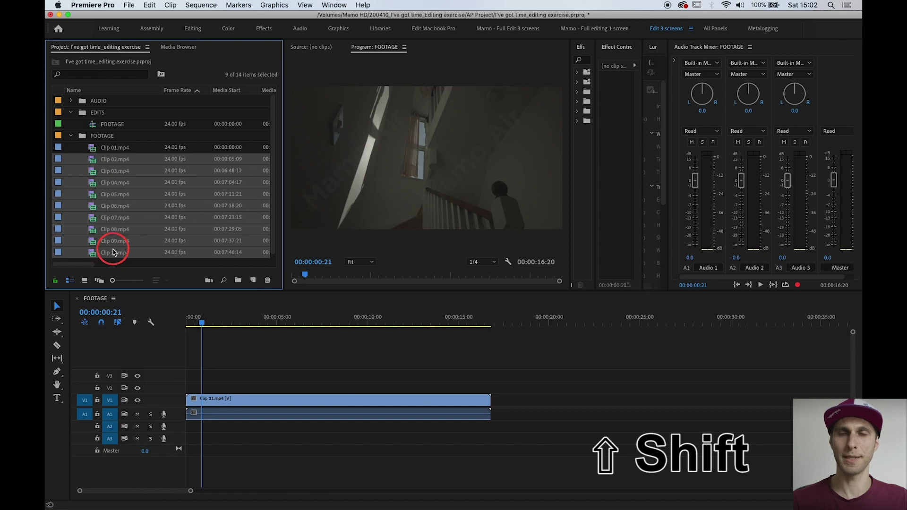
{"action": "left_click_drag", "start_coordinate": [177, 175], "coordinate": [497, 397]}
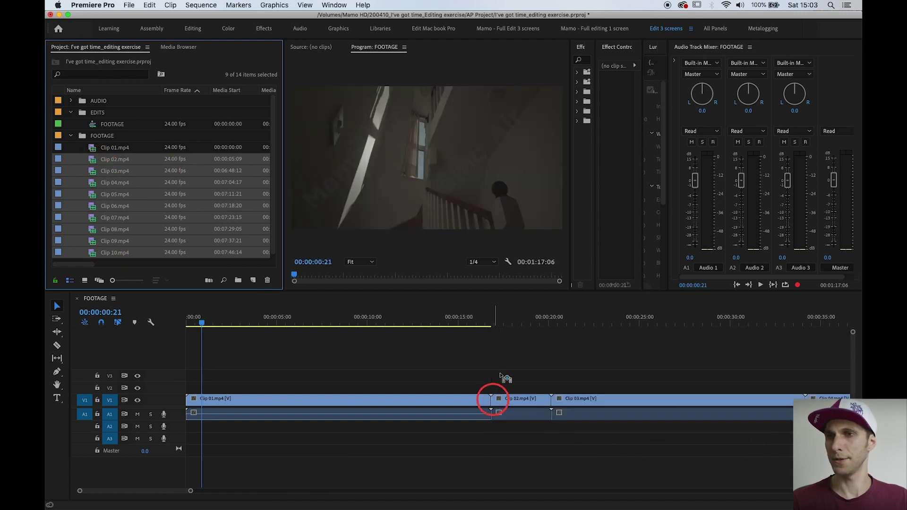
- Zoom the timeline so the whole FOOTAGE sequence fits, and scrub through the assembled clips up to Clip 10
{"action": "left_click", "coordinate": [503, 321]}
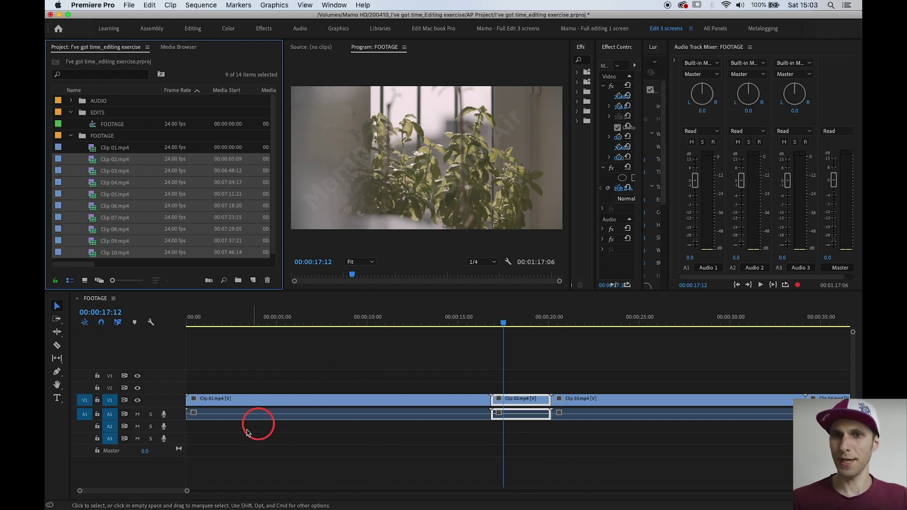
{"action": "left_click", "coordinate": [189, 472]}
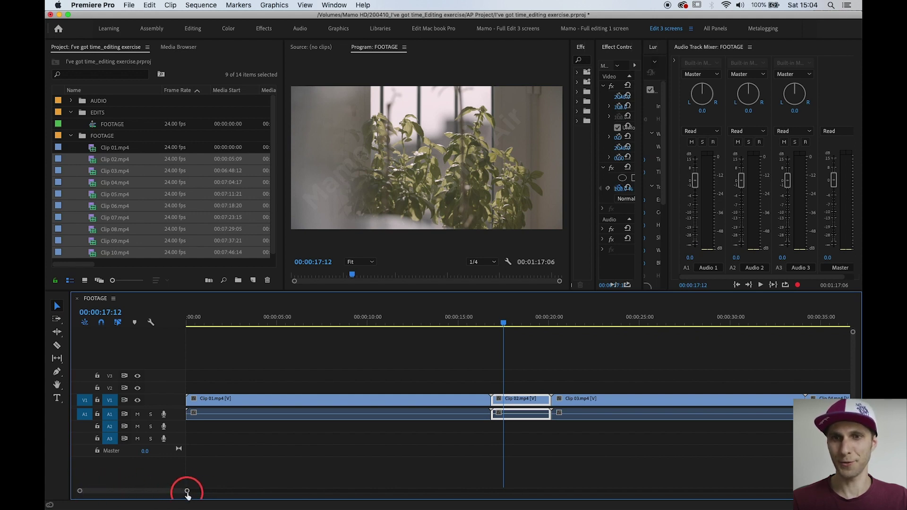
{"action": "left_click_drag", "start_coordinate": [188, 493], "coordinate": [286, 492]}
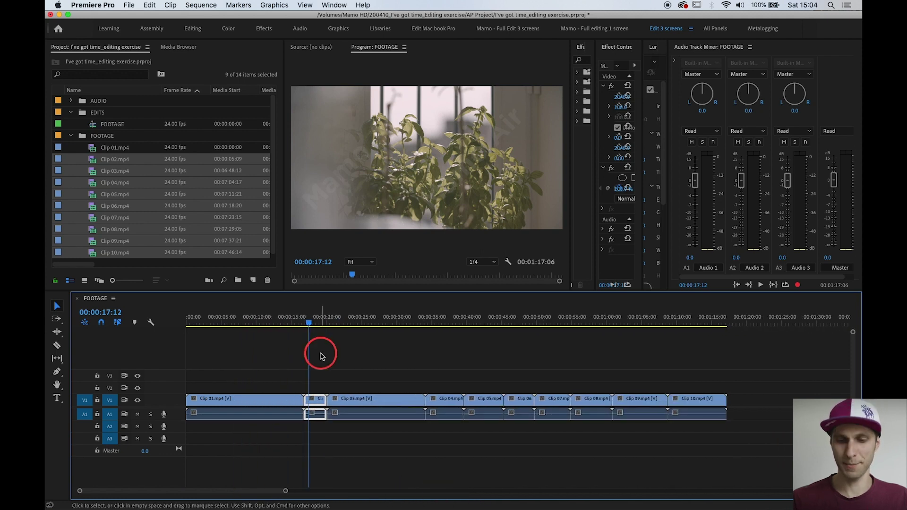
{"action": "key", "text": "minus"}
{"action": "key", "text": "minus"}
{"action": "key", "text": "equal"}
{"action": "key", "text": "equal"}
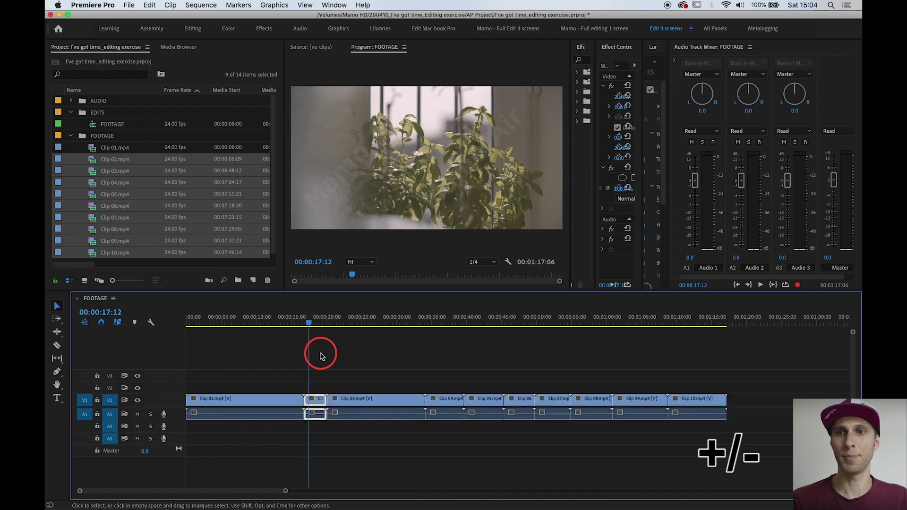
{"action": "key", "text": "equal"}
{"action": "key", "text": "equal"}
{"action": "key", "text": "minus"}
{"action": "key", "text": "minus"}
{"action": "key", "text": "minus"}
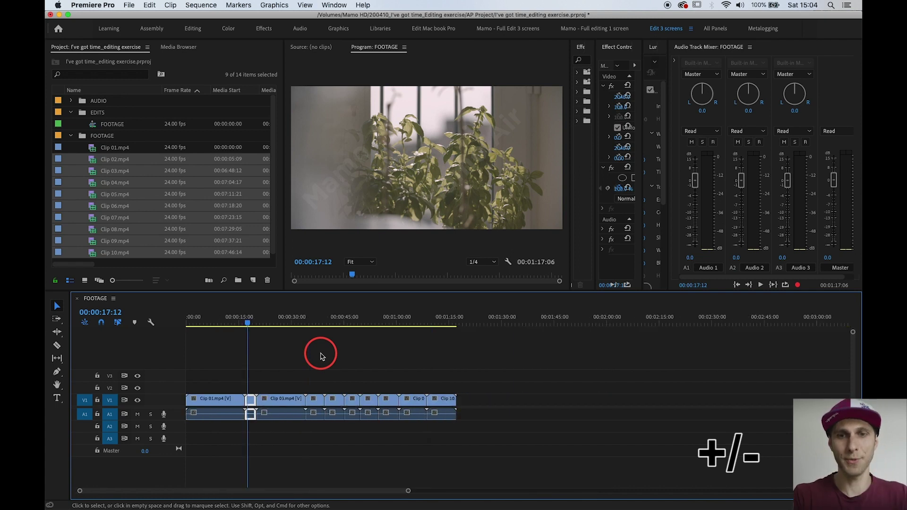
{"action": "key", "text": "equal"}
{"action": "key", "text": "equal"}
{"action": "key", "text": "minus"}
{"action": "key", "text": "minus"}
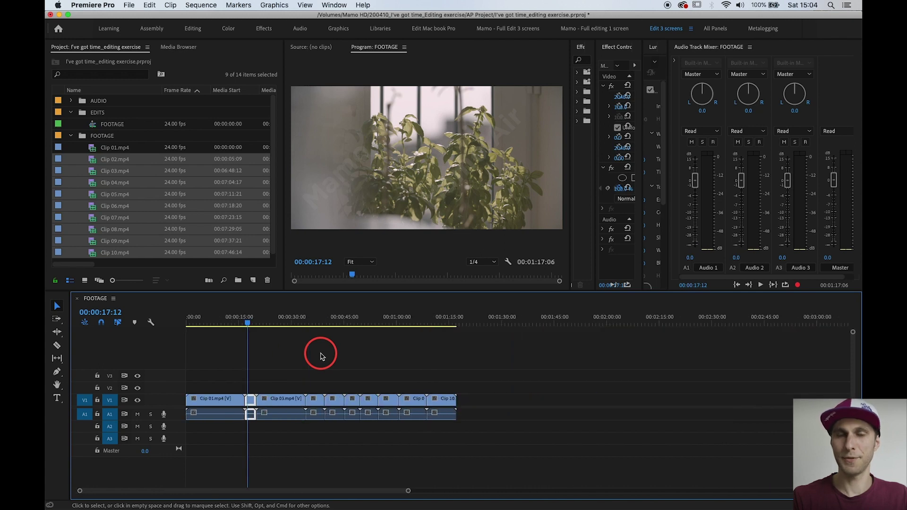
{"action": "key", "text": "equal"}
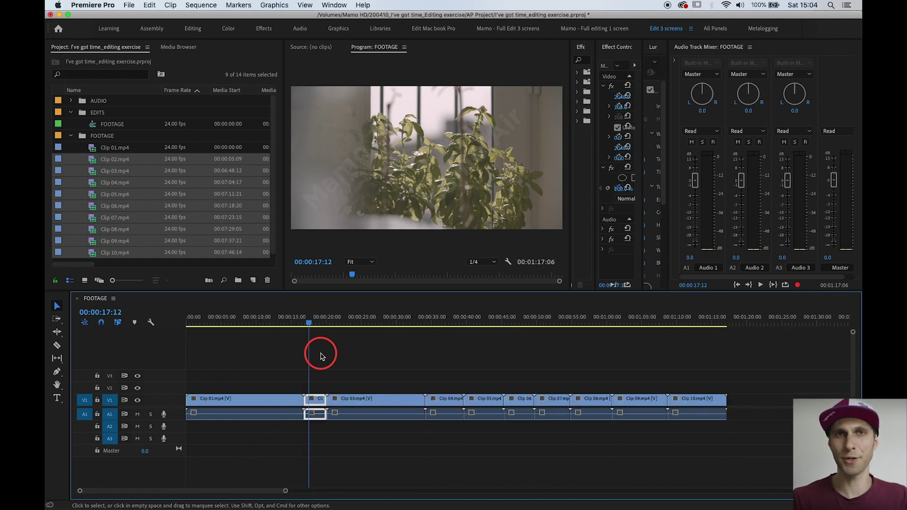
{"action": "left_click_drag", "start_coordinate": [279, 320], "coordinate": [692, 322]}
- Collapse the FOOTAGE bin in the project
{"action": "left_click", "coordinate": [71, 136]}
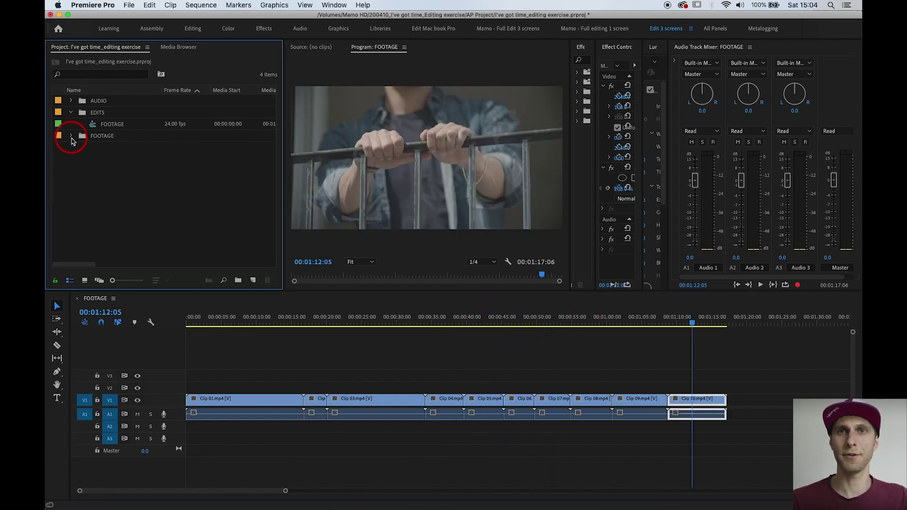
{"action": "left_click", "coordinate": [77, 115]}
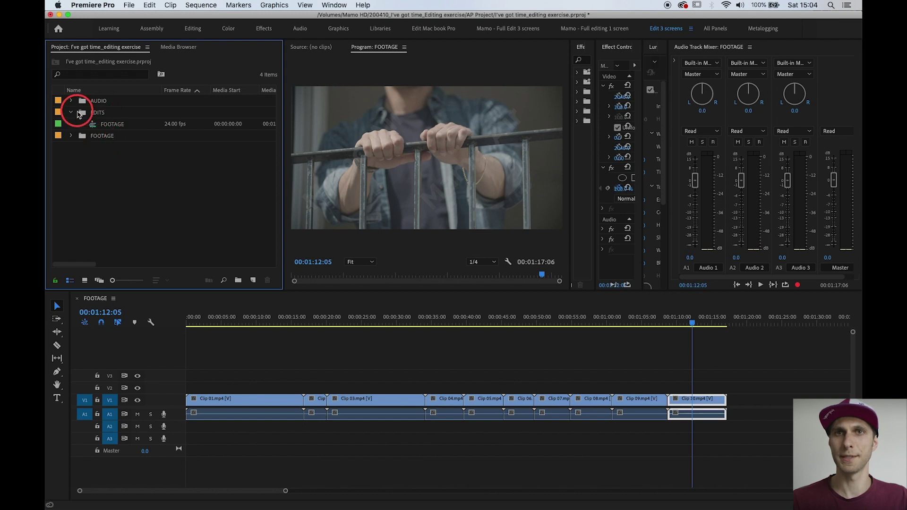
{"action": "left_click", "coordinate": [71, 114]}
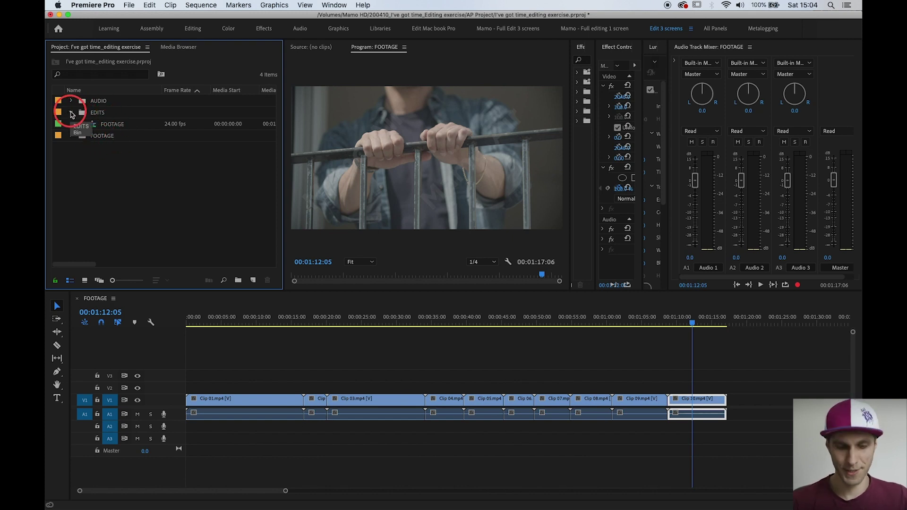
- Start a new sequence based on the ARRI 1080p 24 preset
{"action": "left_click", "coordinate": [130, 5]}
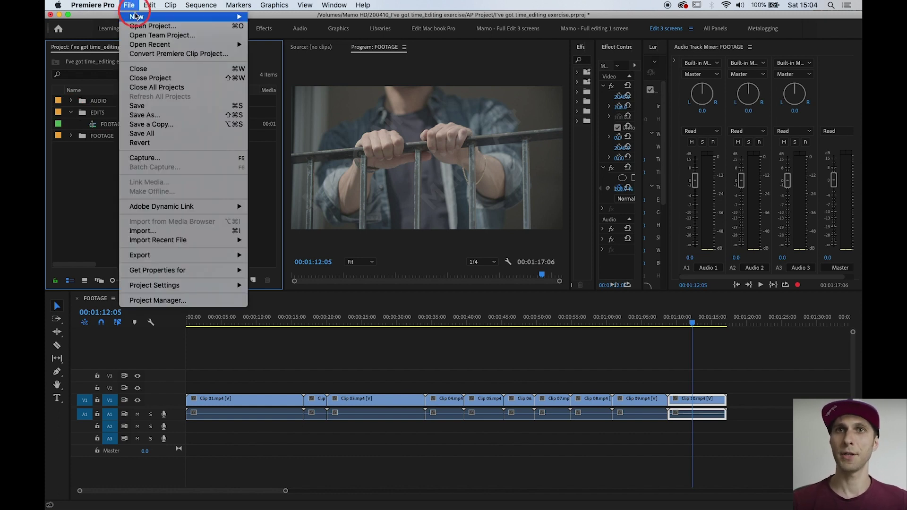
{"action": "left_click", "coordinate": [144, 16]}
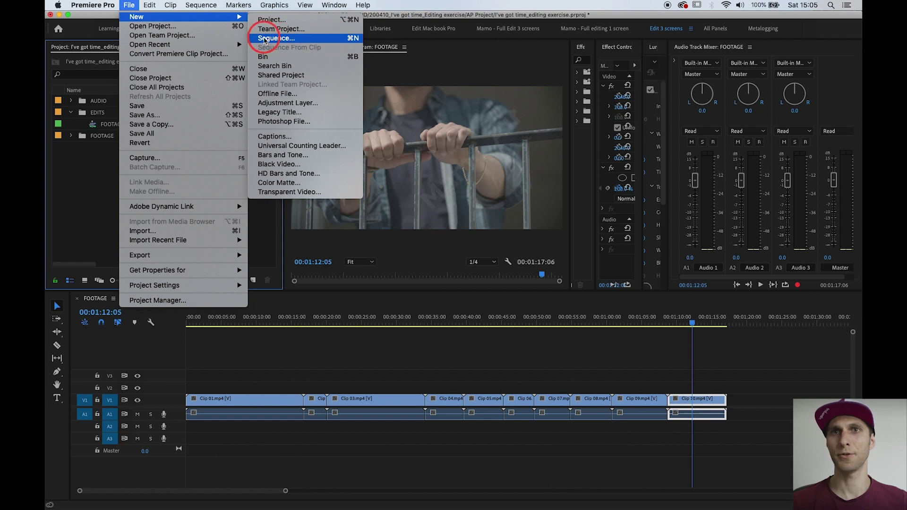
{"action": "left_click", "coordinate": [265, 39]}
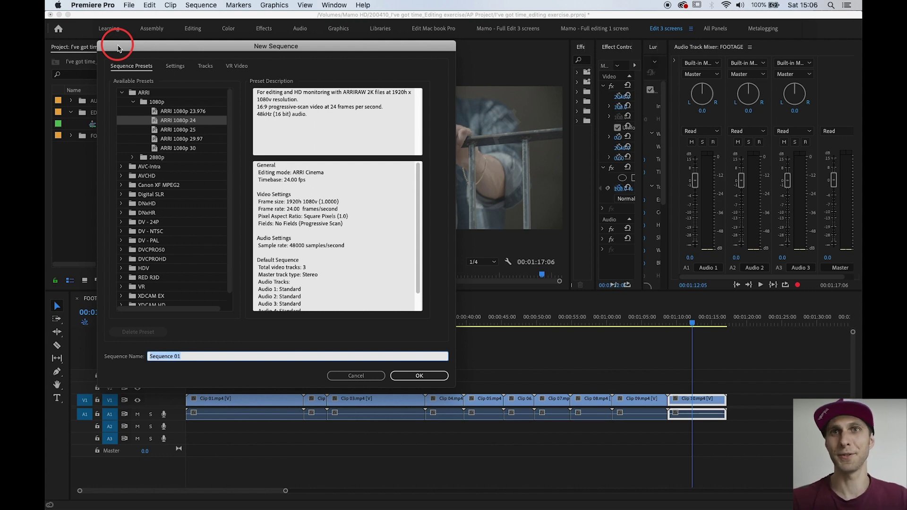
{"action": "left_click_drag", "start_coordinate": [118, 48], "coordinate": [122, 47]}
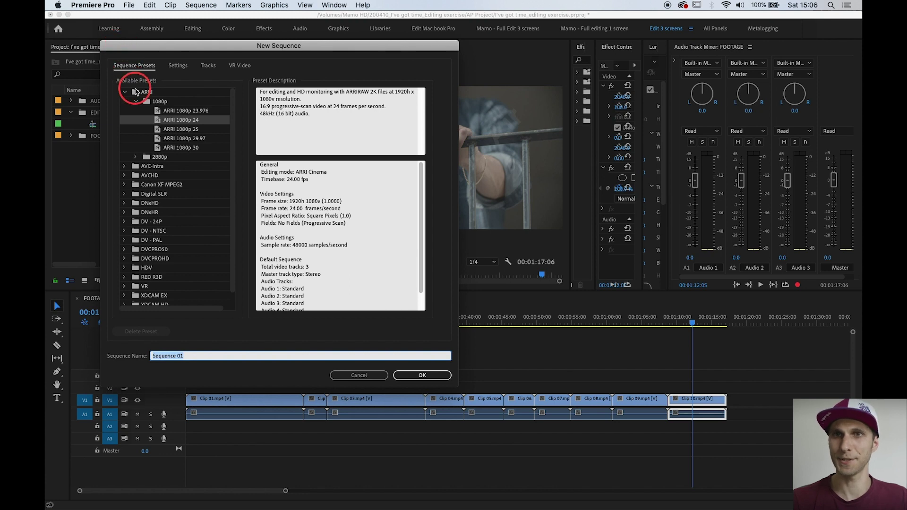
{"action": "left_click", "coordinate": [177, 131]}
{"action": "left_click", "coordinate": [177, 120]}
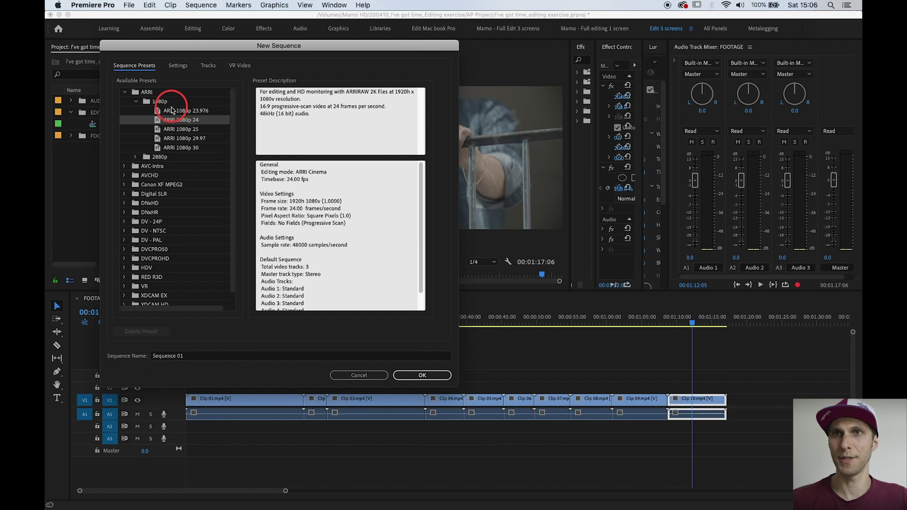
- In the new sequence's settings, keep the ARRI Cinema editing mode and choose a timebase of 24.00 frames/second
{"action": "left_click", "coordinate": [178, 67]}
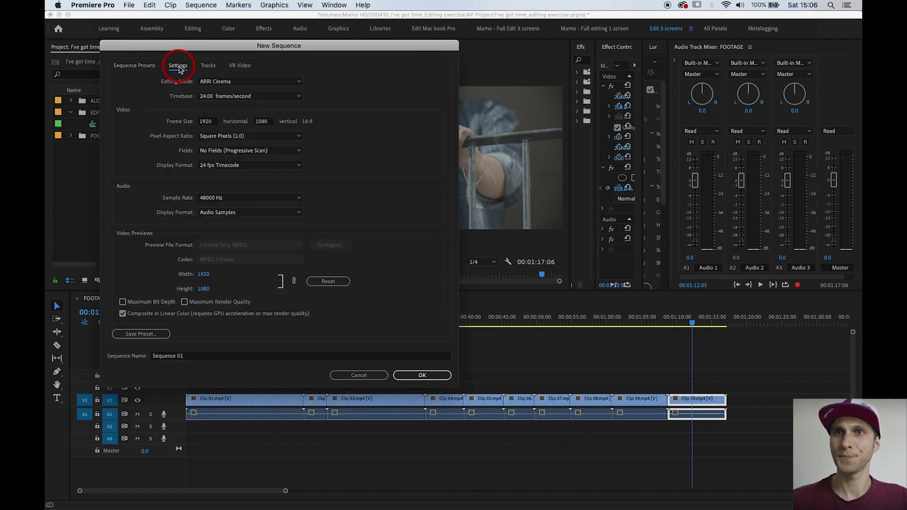
{"action": "left_click", "coordinate": [208, 83]}
{"action": "left_click", "coordinate": [205, 82]}
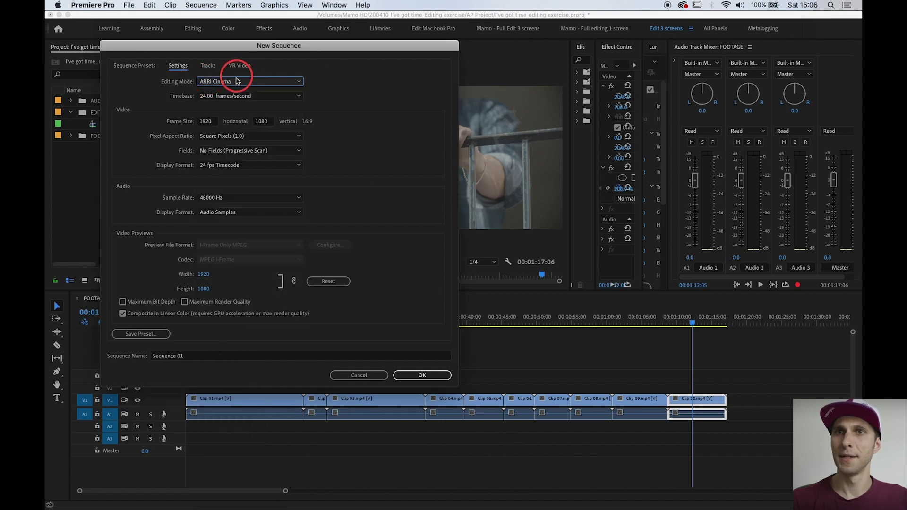
{"action": "left_click", "coordinate": [259, 97]}
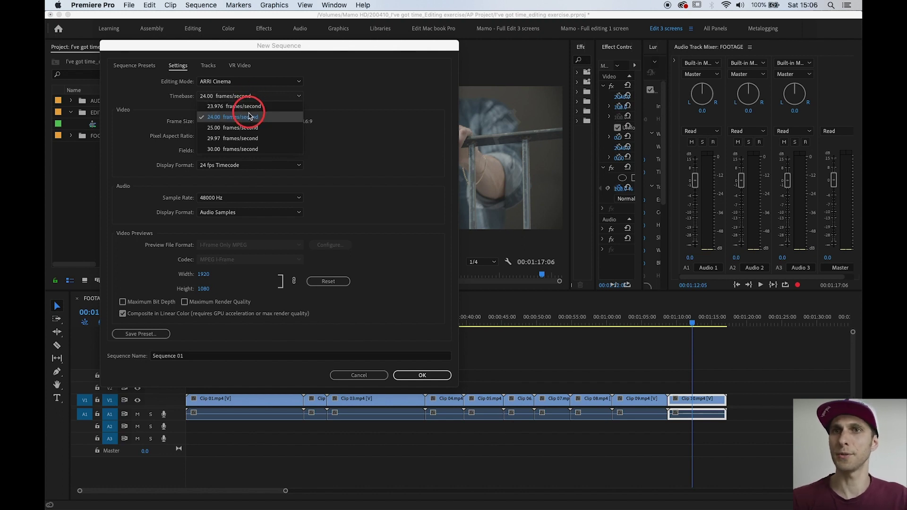
{"action": "left_click", "coordinate": [250, 116]}
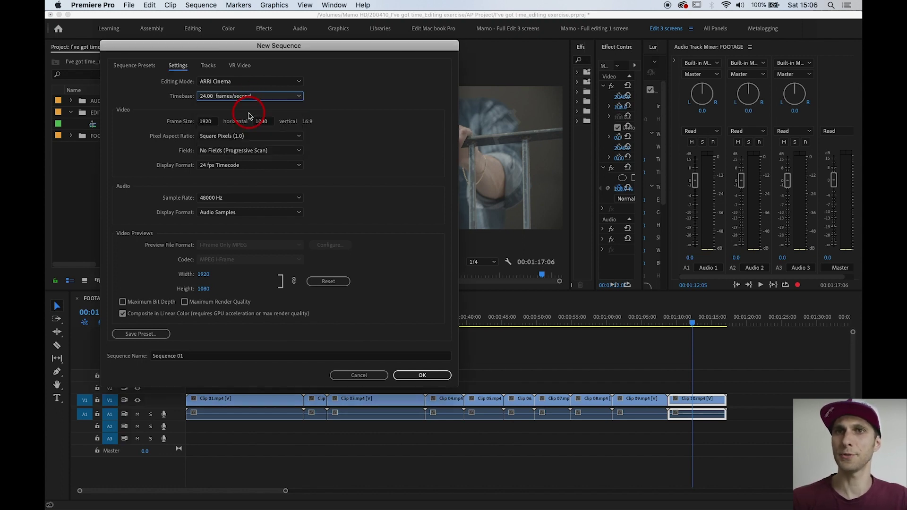
- Keep the frame size at 1920 horizontal by 1080 vertical with Square Pixels (1.0) and create the sequence
{"action": "left_click", "coordinate": [213, 121]}
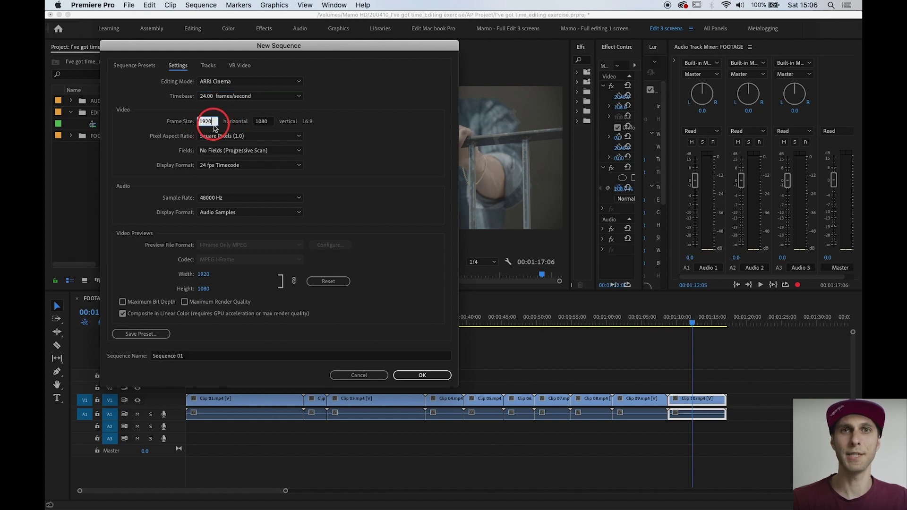
{"action": "left_click", "coordinate": [211, 121]}
{"action": "key", "text": "BackSpace"}
{"action": "type", "text": "0"}
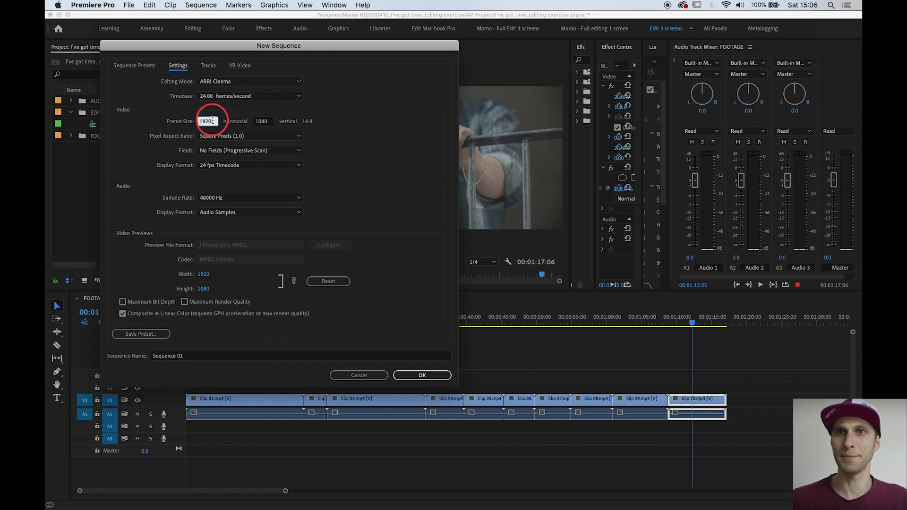
{"action": "left_click", "coordinate": [210, 127]}
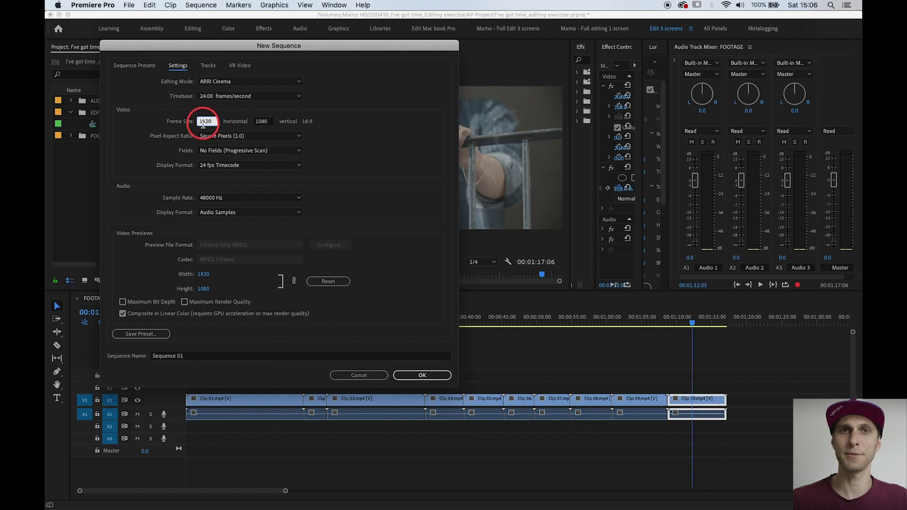
{"action": "left_click", "coordinate": [258, 125]}
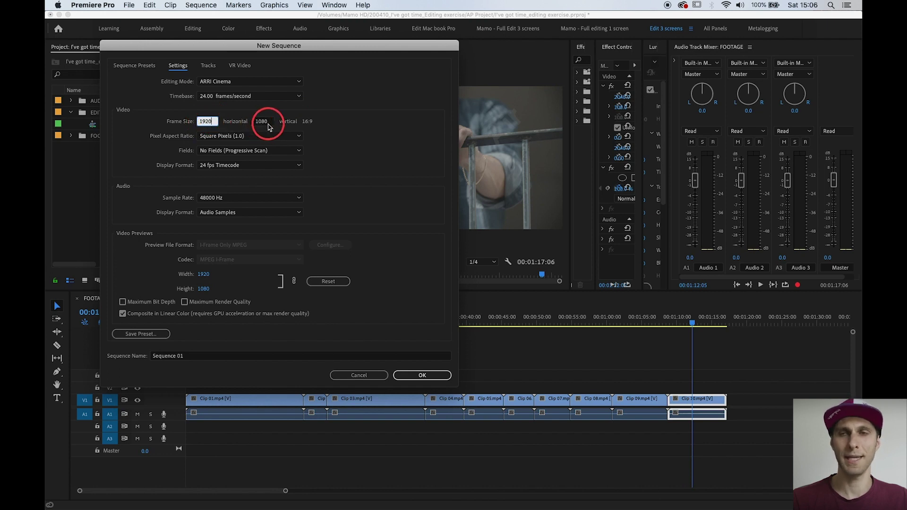
{"action": "left_click", "coordinate": [217, 133]}
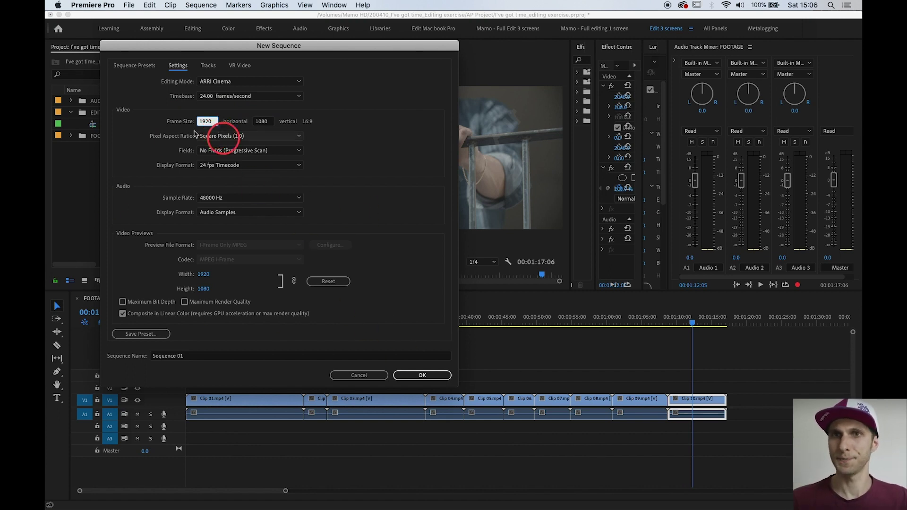
{"action": "left_click", "coordinate": [428, 375]}
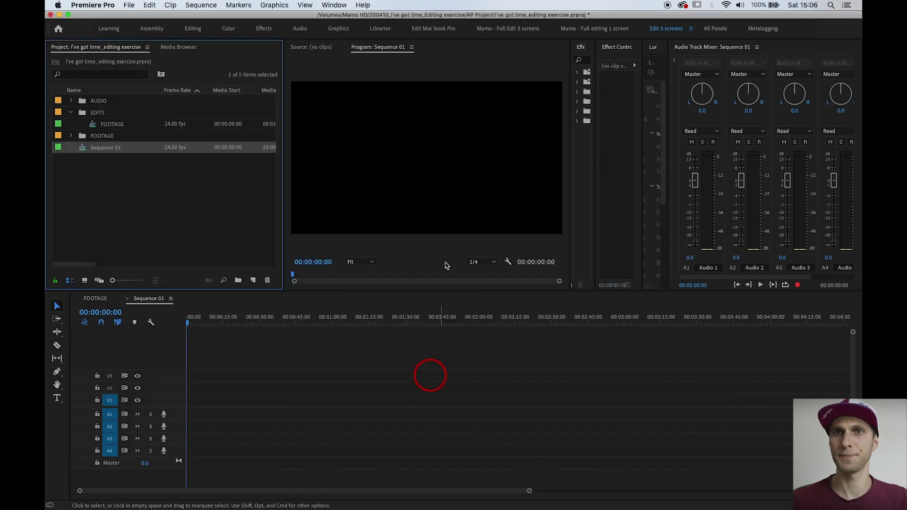
- Rename the new sequence as I've got time_169_35s and move it into the EDITS bin
{"action": "left_click", "coordinate": [102, 148]}
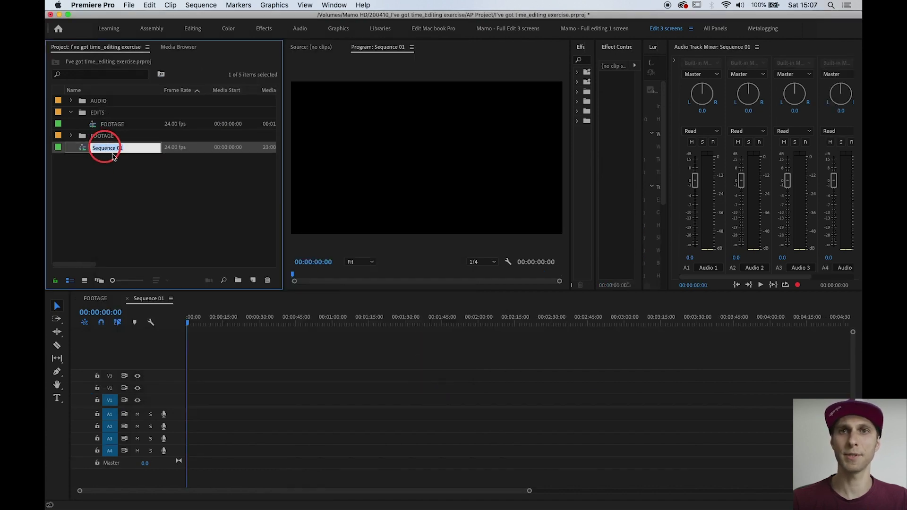
{"action": "left_click", "coordinate": [129, 168]}
{"action": "left_click", "coordinate": [105, 147]}
{"action": "left_click", "coordinate": [108, 147]}
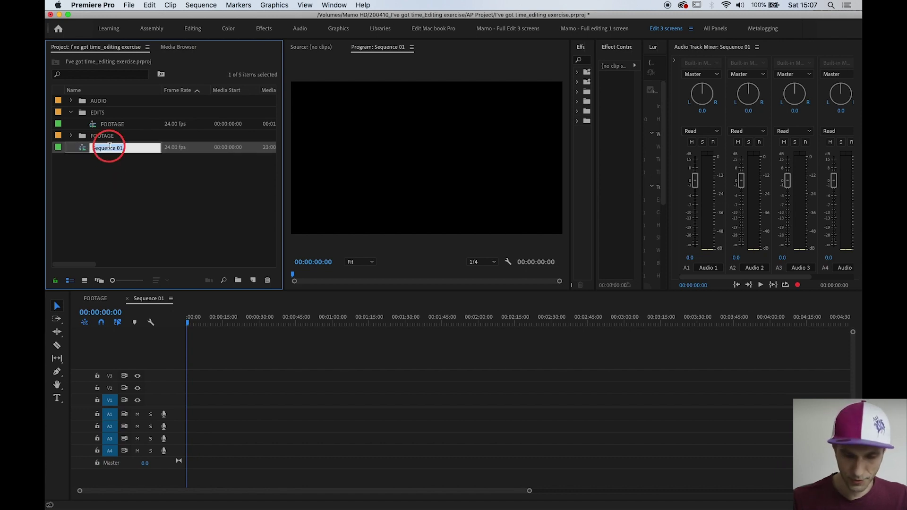
{"action": "type", "text": "I've got time_169"}
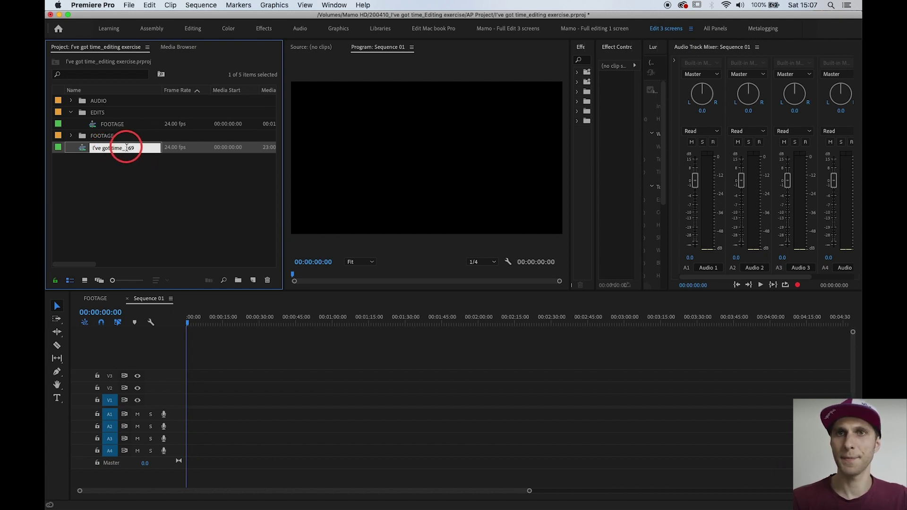
{"action": "left_click_drag", "start_coordinate": [122, 148], "coordinate": [140, 148]}
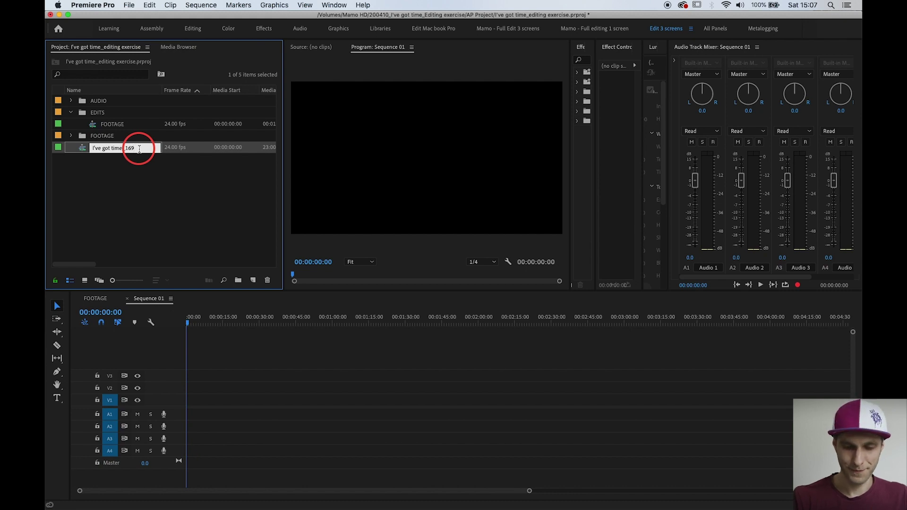
{"action": "key", "text": "Right"}
{"action": "type", "text": "_35"}
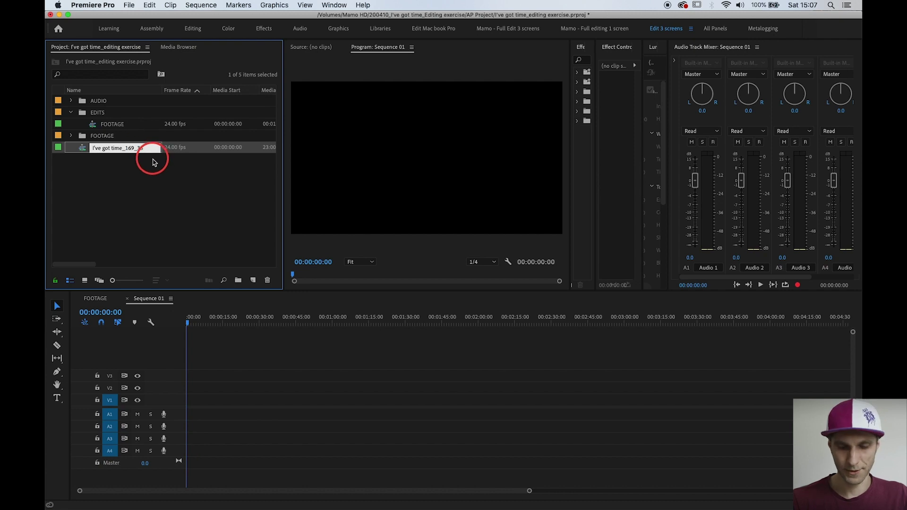
{"action": "type", "text": "s"}
{"action": "key", "text": "Return"}
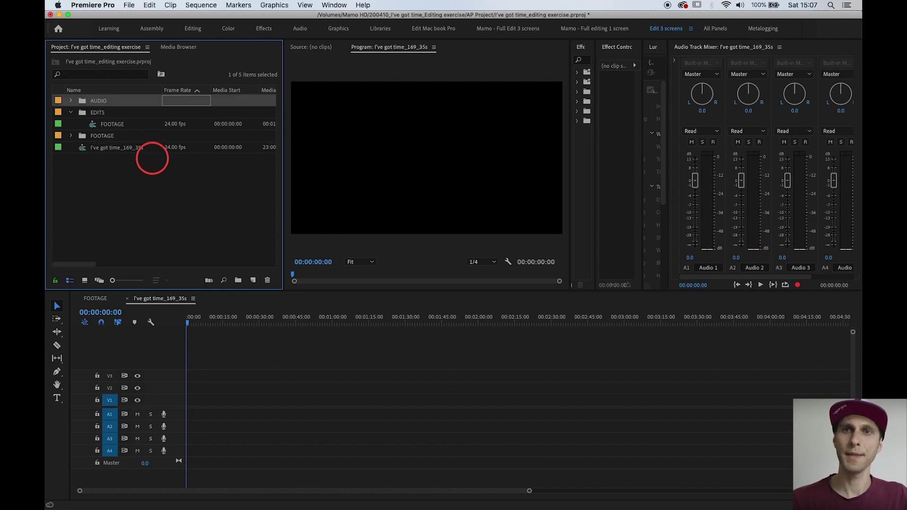
{"action": "left_click", "coordinate": [83, 149]}
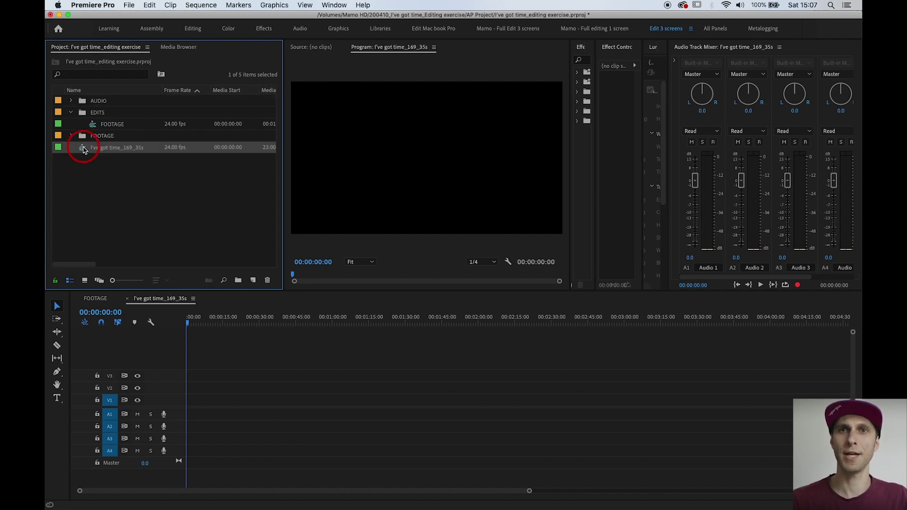
{"action": "left_click_drag", "start_coordinate": [100, 114], "coordinate": [98, 115]}
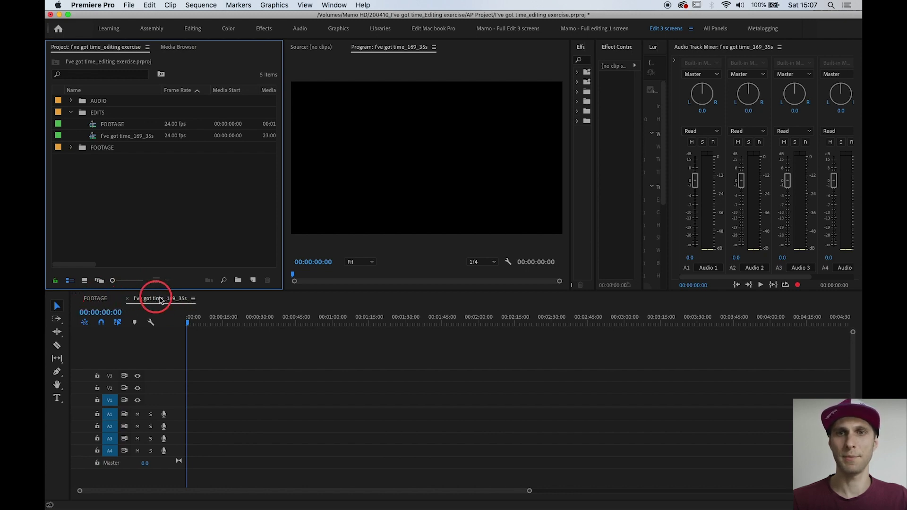
- Enlarge the timeline area and dock the FOOTAGE sequence in its own panel below the I've got time_169_35s timeline
{"action": "left_click", "coordinate": [143, 300]}
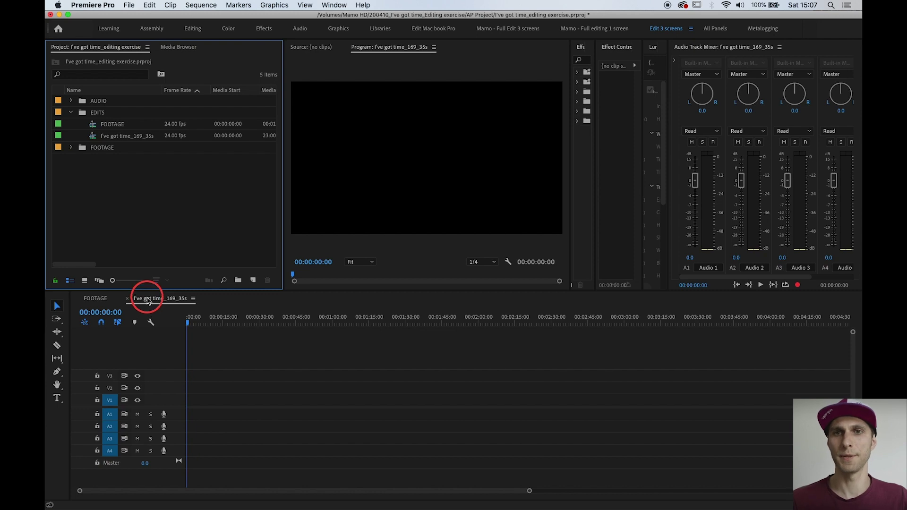
{"action": "left_click_drag", "start_coordinate": [290, 290], "coordinate": [288, 282]}
{"action": "left_click_drag", "start_coordinate": [283, 242], "coordinate": [283, 232]}
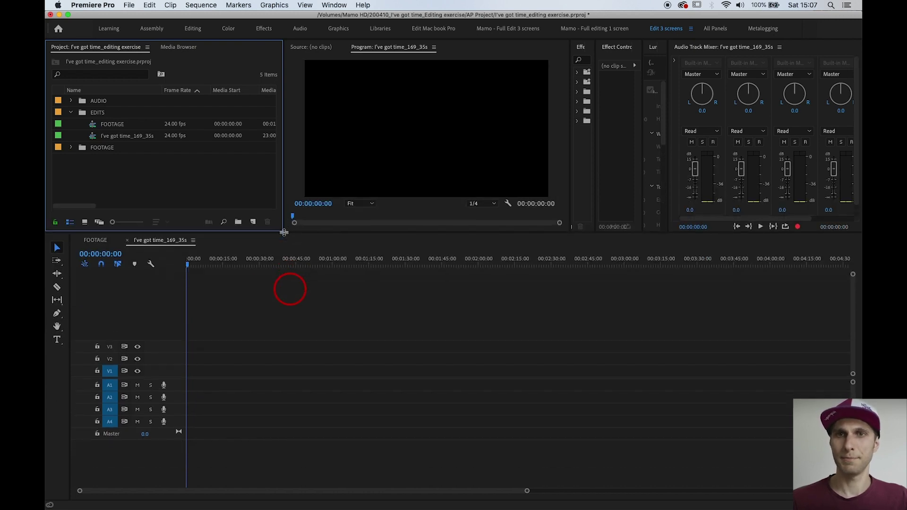
{"action": "left_click", "coordinate": [101, 253]}
{"action": "left_click", "coordinate": [93, 241]}
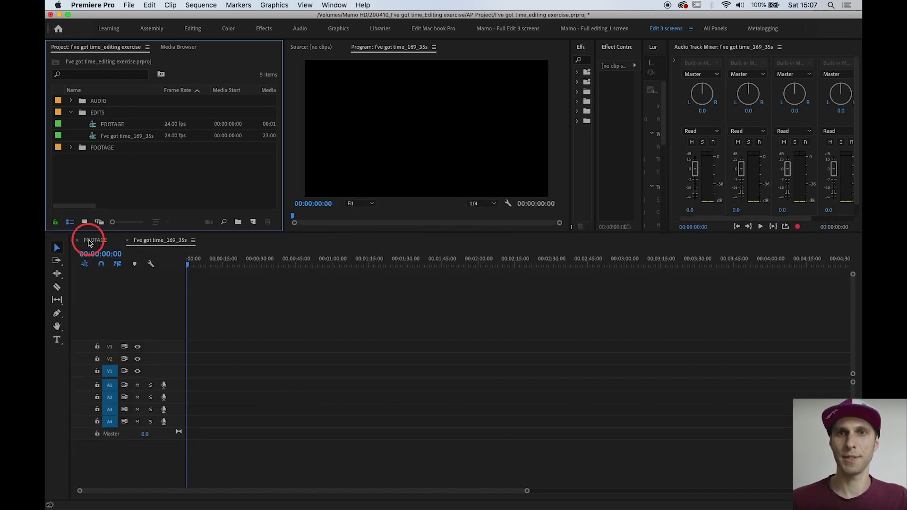
{"action": "left_click", "coordinate": [89, 243]}
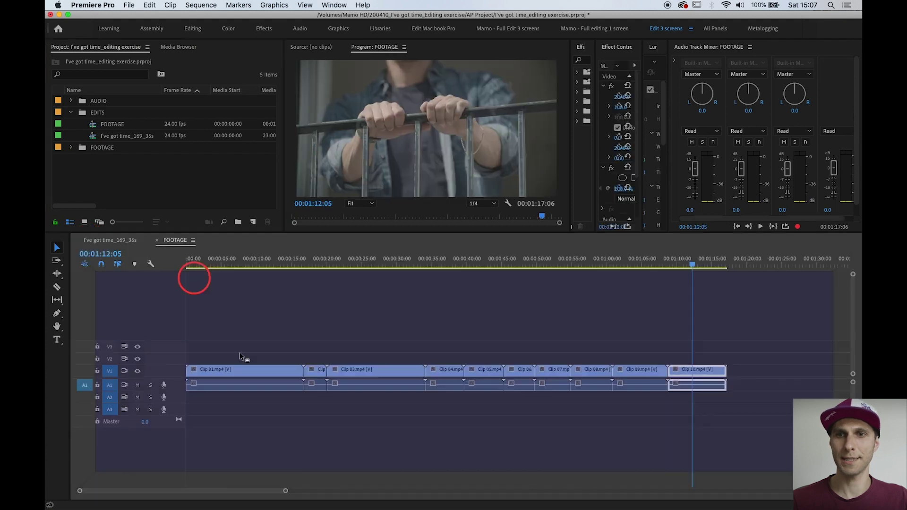
{"action": "left_click_drag", "start_coordinate": [240, 484], "coordinate": [236, 467]}
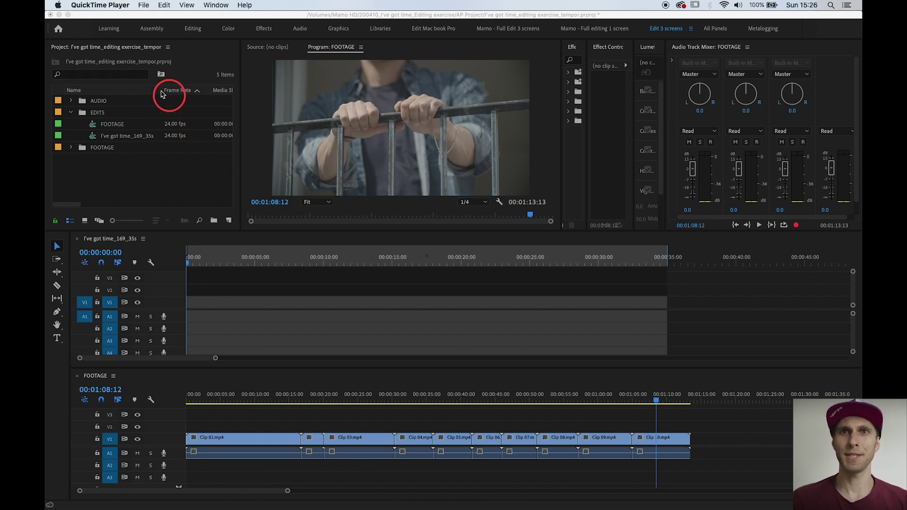
- Open the project's Metadata Display settings, expand Premiere Pro Project Metadata, and move the dialog clear of the project item list
{"action": "right_click", "coordinate": [104, 93]}
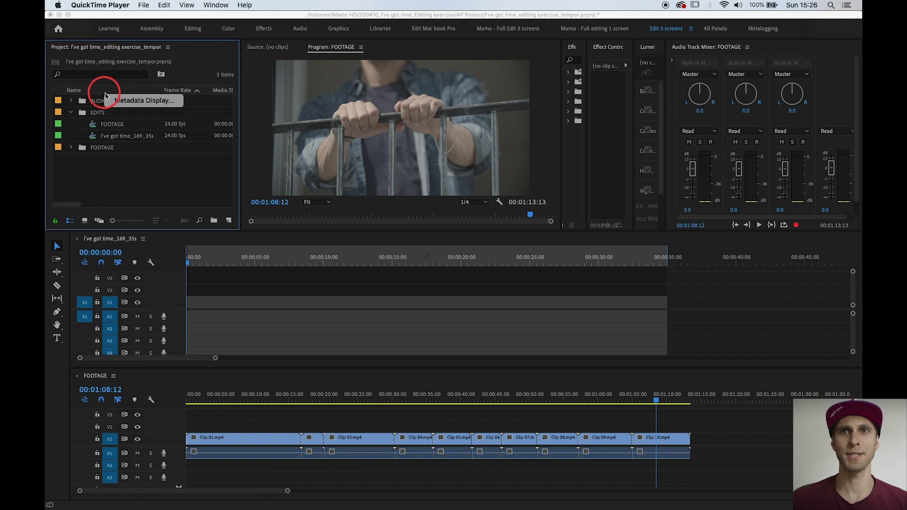
{"action": "left_click", "coordinate": [135, 100]}
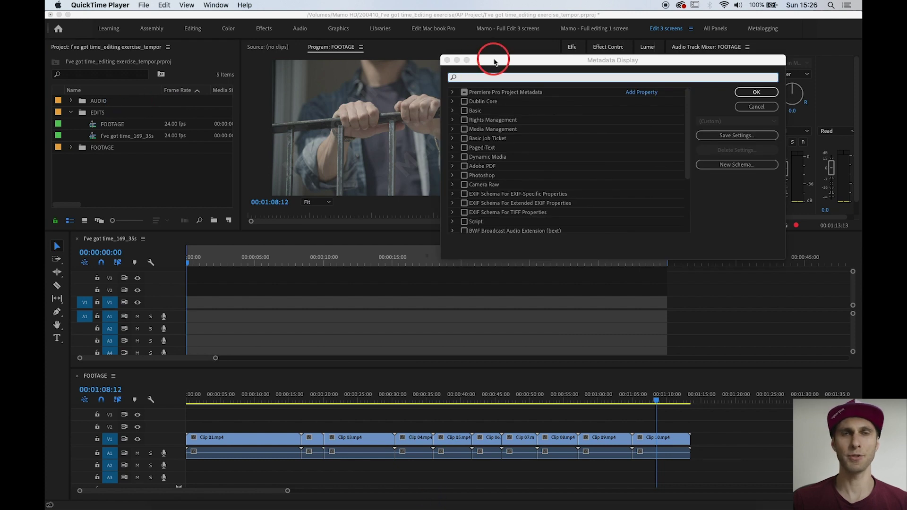
{"action": "left_click_drag", "start_coordinate": [493, 62], "coordinate": [351, 69]}
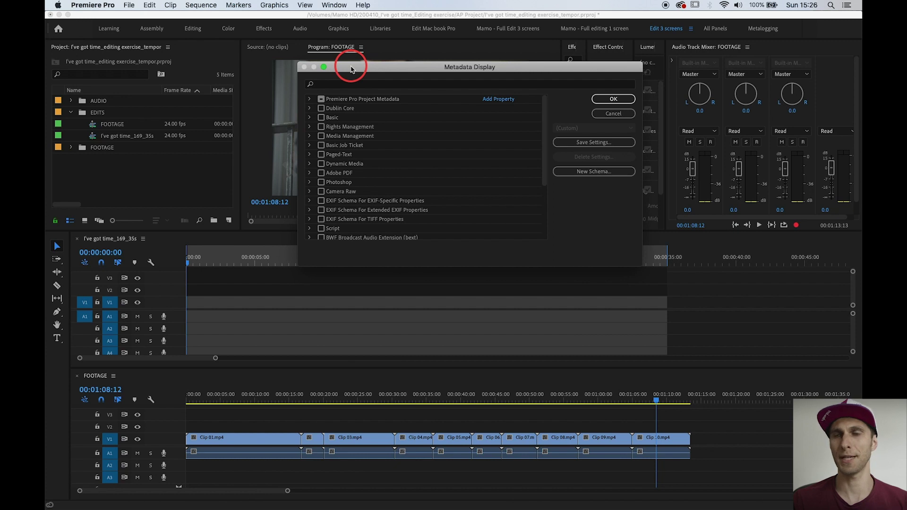
{"action": "left_click_drag", "start_coordinate": [351, 70], "coordinate": [351, 93]}
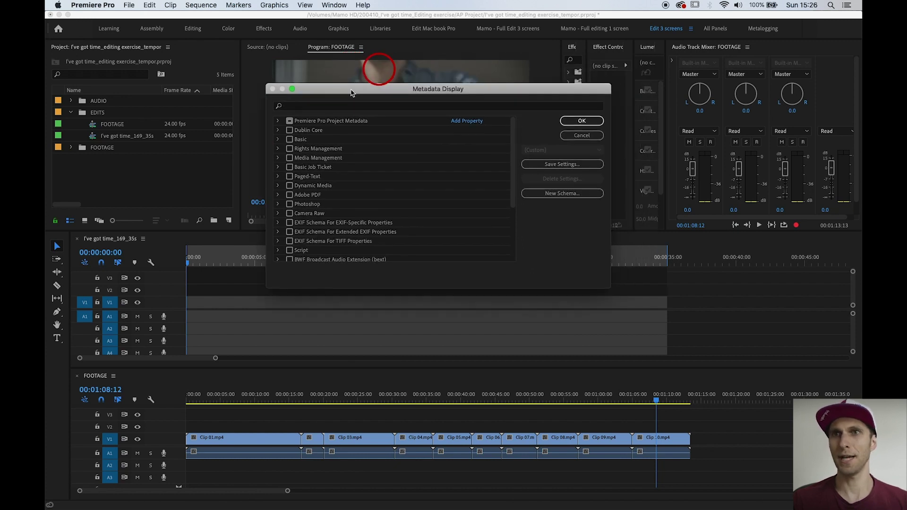
{"action": "left_click", "coordinate": [278, 122]}
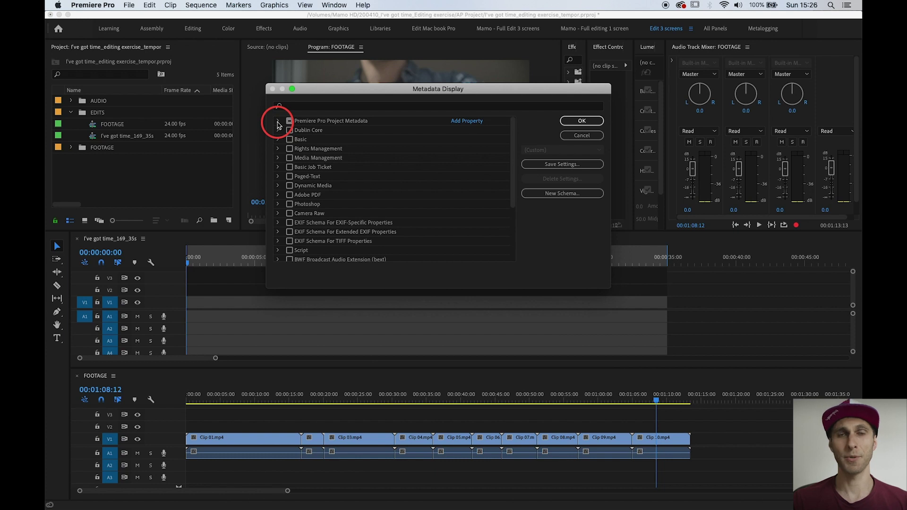
{"action": "left_click", "coordinate": [278, 123]}
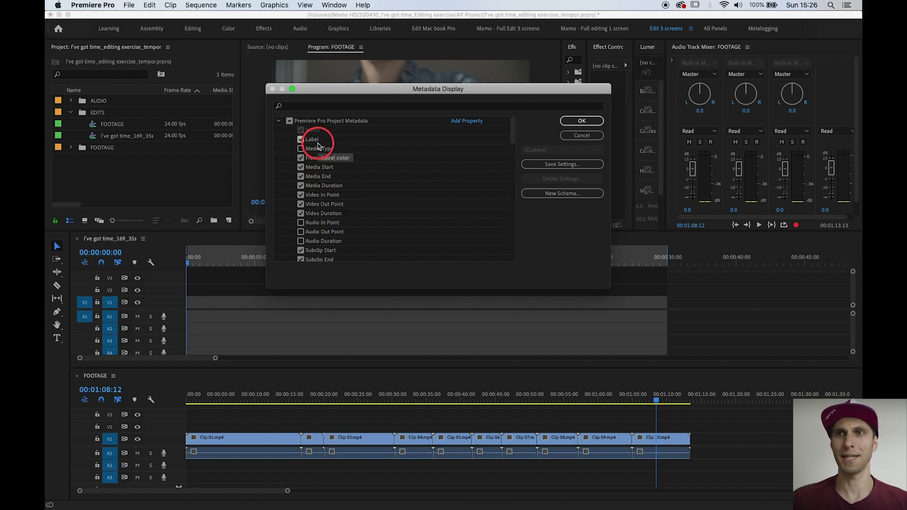
{"action": "left_click_drag", "start_coordinate": [343, 90], "coordinate": [329, 91]}
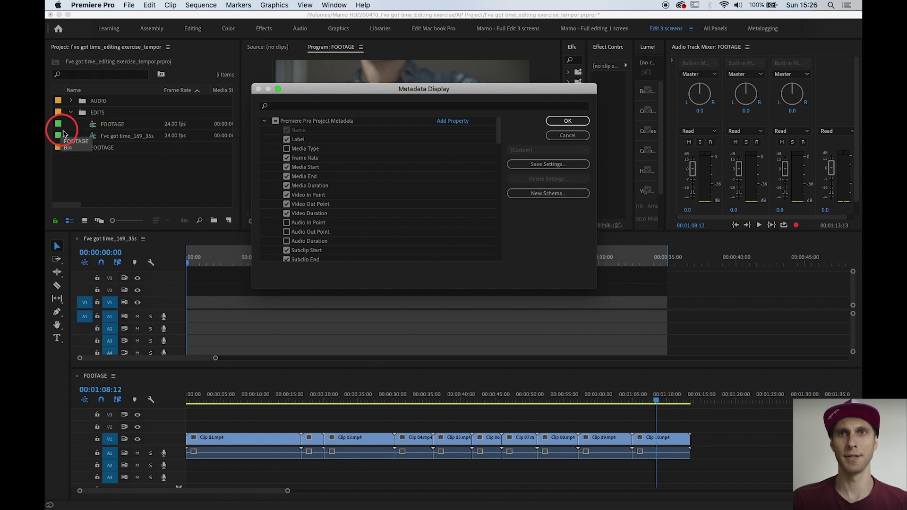
- Keep Frame Rate displayed and turn off Media Start, Media End, Media Duration, Video In Point, Video Out Point and Video Duration
{"action": "left_click", "coordinate": [287, 158]}
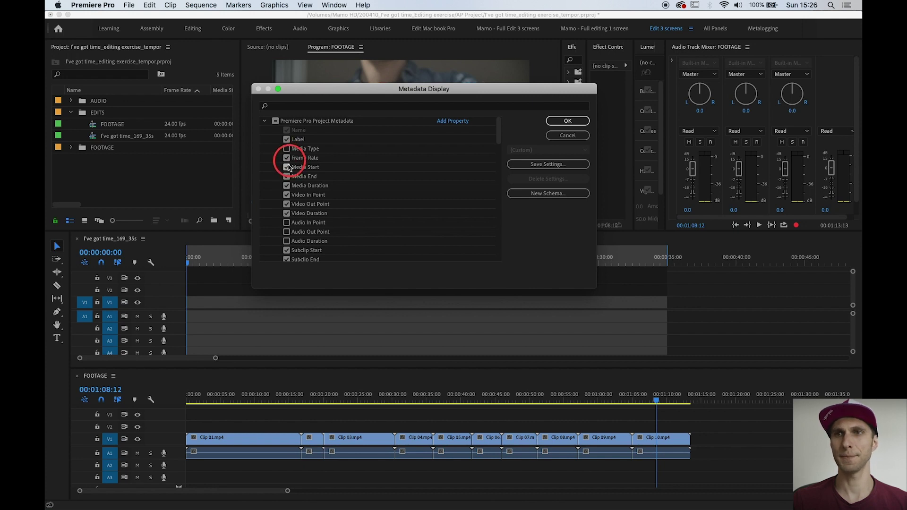
{"action": "left_click", "coordinate": [286, 168]}
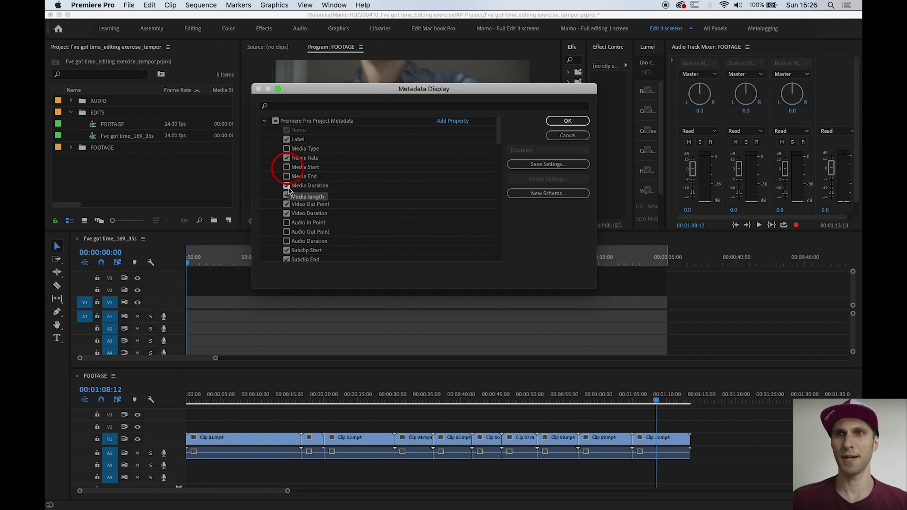
{"action": "left_click", "coordinate": [286, 185]}
{"action": "left_click", "coordinate": [287, 194]}
{"action": "left_click", "coordinate": [286, 204]}
{"action": "left_click", "coordinate": [287, 213]}
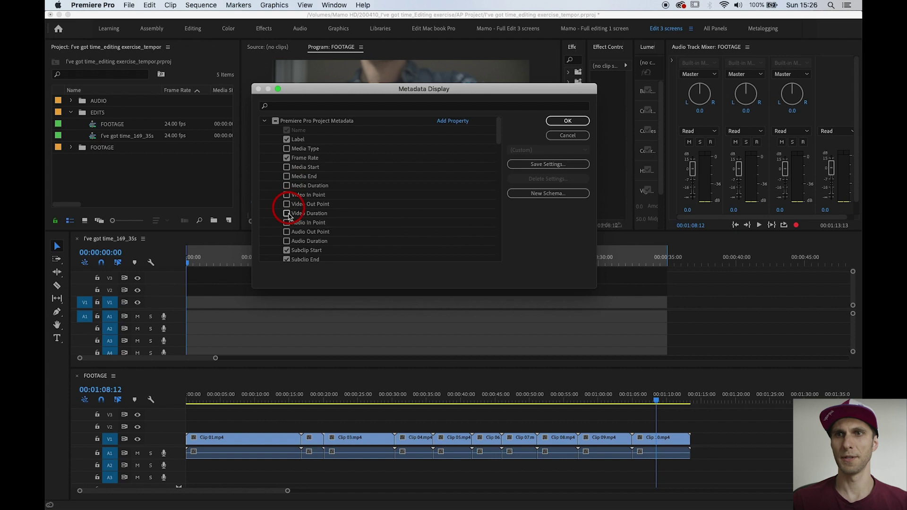
- Turn off Subclip Start, Subclip End, Subclip Duration and Audio Info, keeping Video Info displayed
{"action": "scroll", "coordinate": [302, 215], "scroll_direction": "down", "scroll_amount": 3}
{"action": "left_click", "coordinate": [287, 196]}
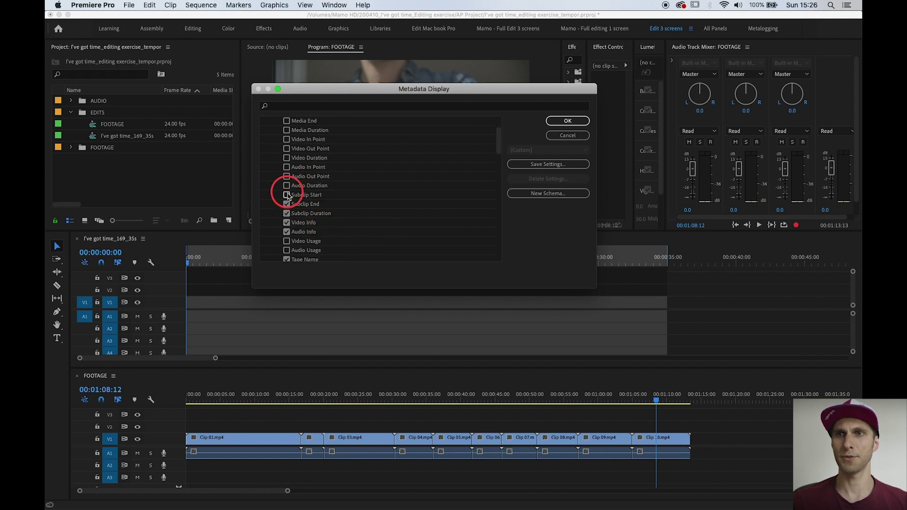
{"action": "left_click", "coordinate": [287, 204]}
{"action": "left_click", "coordinate": [287, 214]}
{"action": "left_click", "coordinate": [286, 232]}
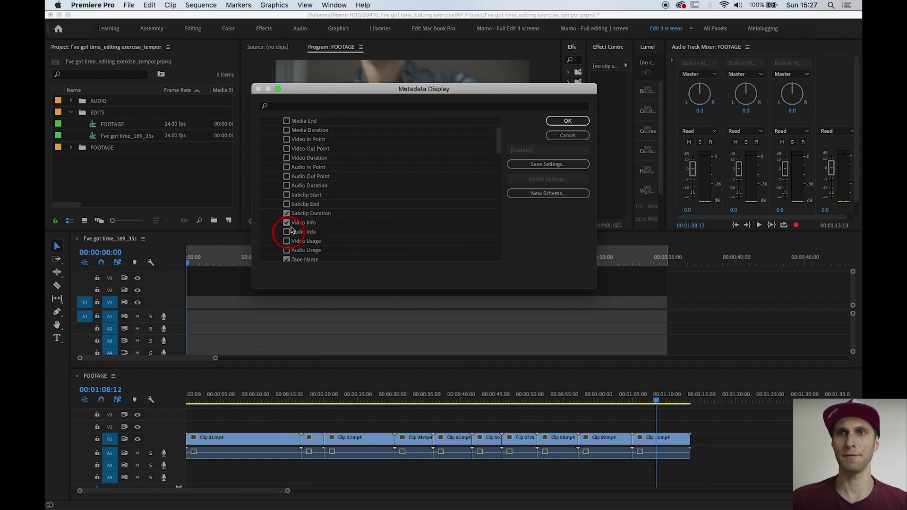
{"action": "left_click", "coordinate": [287, 222]}
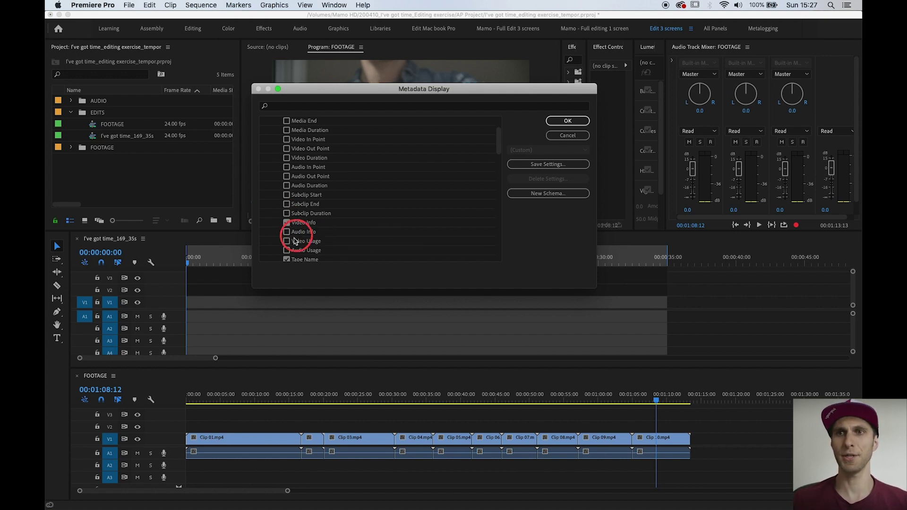
- Turn off the Tape Name and Log Note properties and apply the metadata display settings
{"action": "scroll", "coordinate": [288, 232], "scroll_direction": "down", "scroll_amount": 2}
{"action": "left_click", "coordinate": [286, 223]}
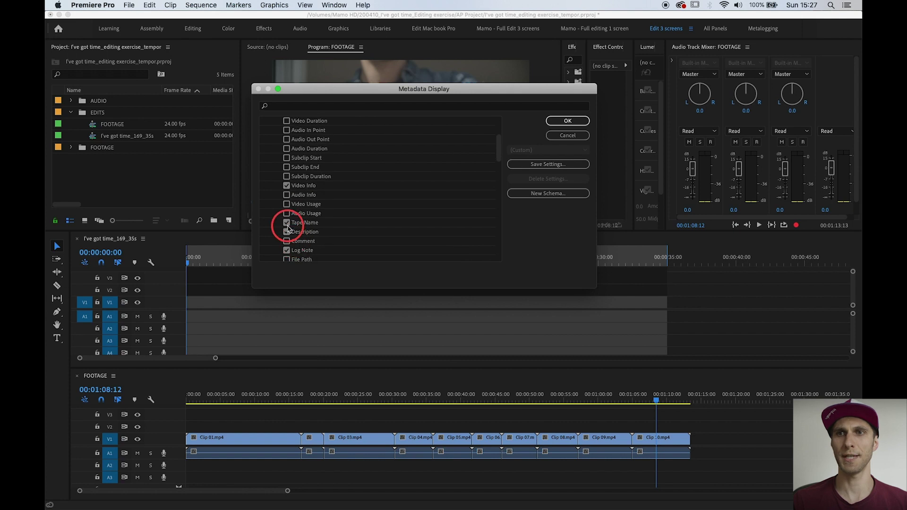
{"action": "left_click", "coordinate": [287, 250]}
{"action": "scroll", "coordinate": [293, 222], "scroll_direction": "down", "scroll_amount": 6}
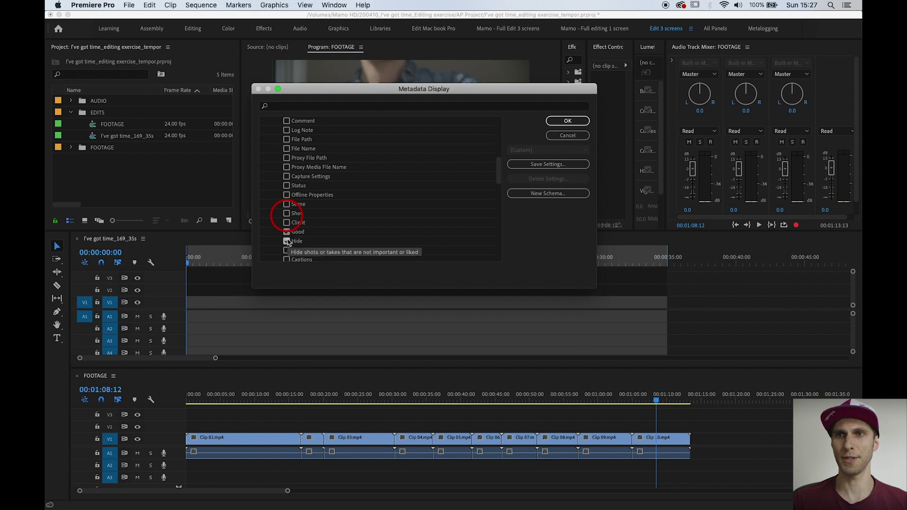
{"action": "left_click", "coordinate": [567, 121]}
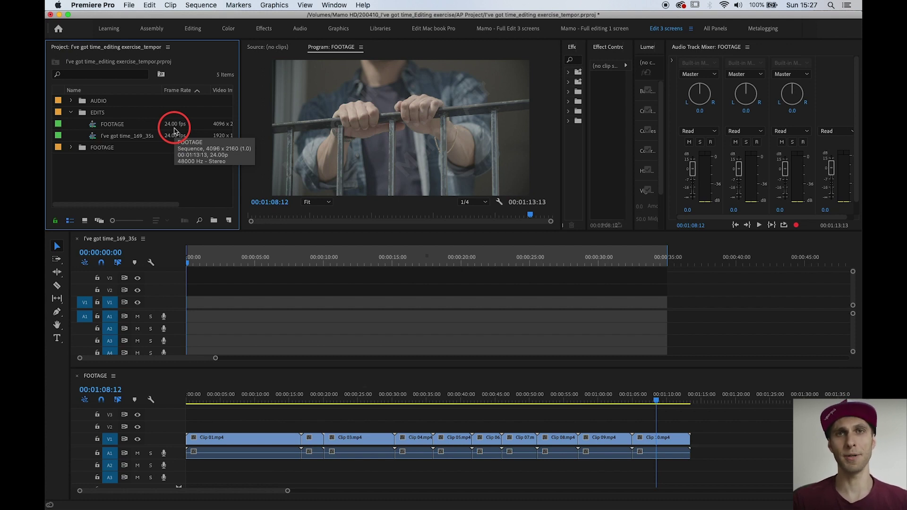
- Switch to Finder, open Clip 01.mp4 from the project's FOOTAGE folder in VLC and pause its playback
{"action": "key", "text": "super+Tab"}
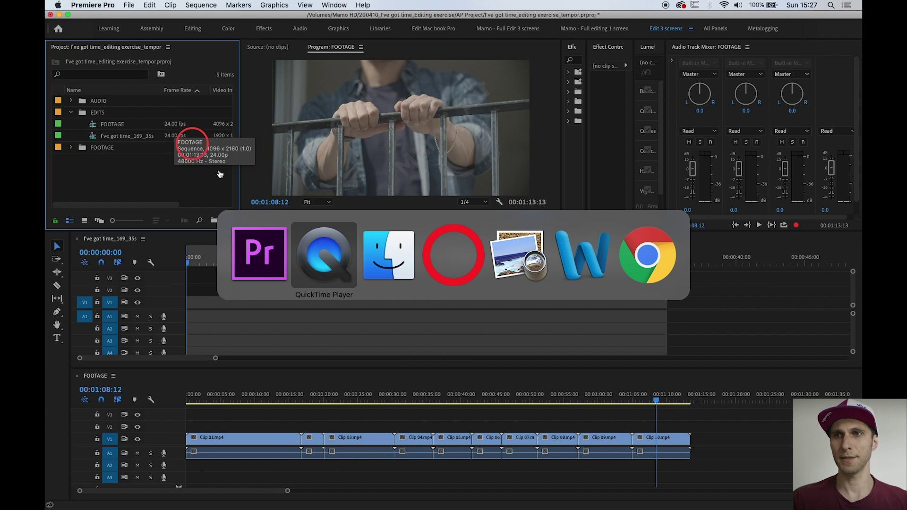
{"action": "left_click", "coordinate": [384, 262]}
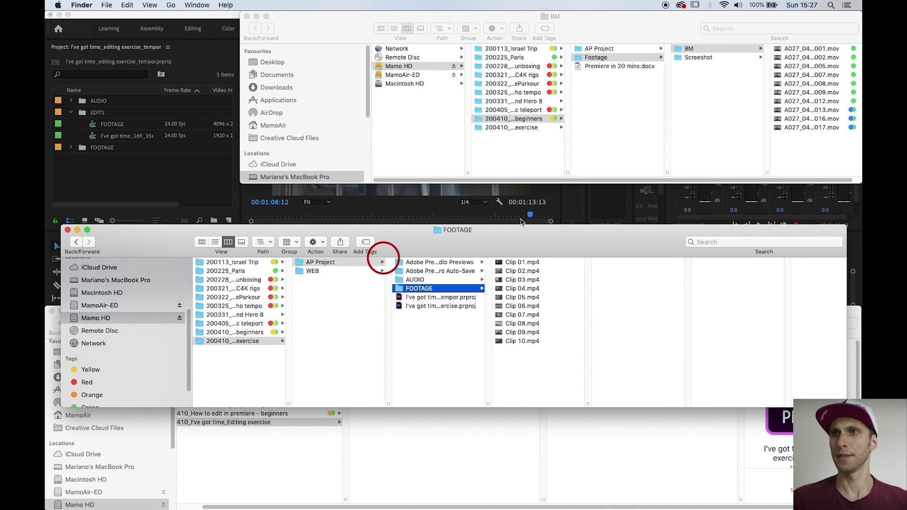
{"action": "left_click", "coordinate": [246, 16]}
{"action": "left_click_drag", "start_coordinate": [429, 243], "coordinate": [423, 233]}
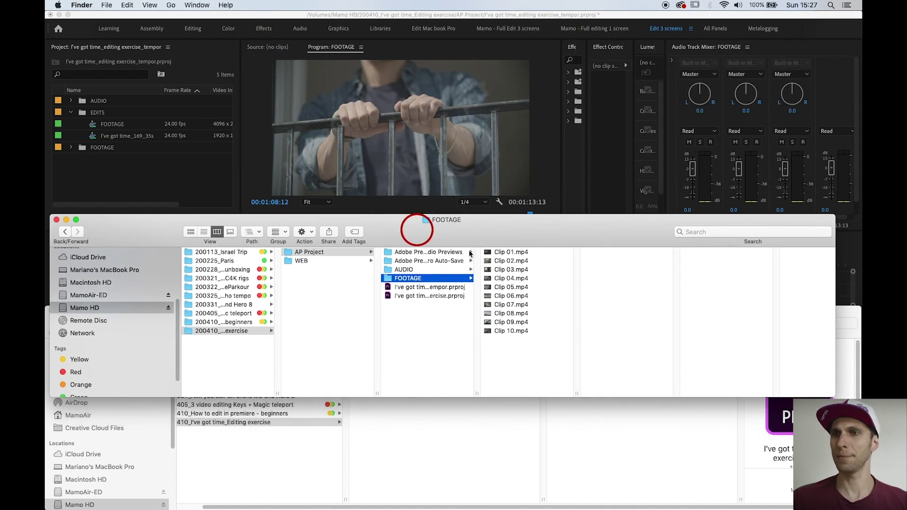
{"action": "right_click", "coordinate": [497, 252]}
{"action": "mouse_move", "coordinate": [544, 266]}
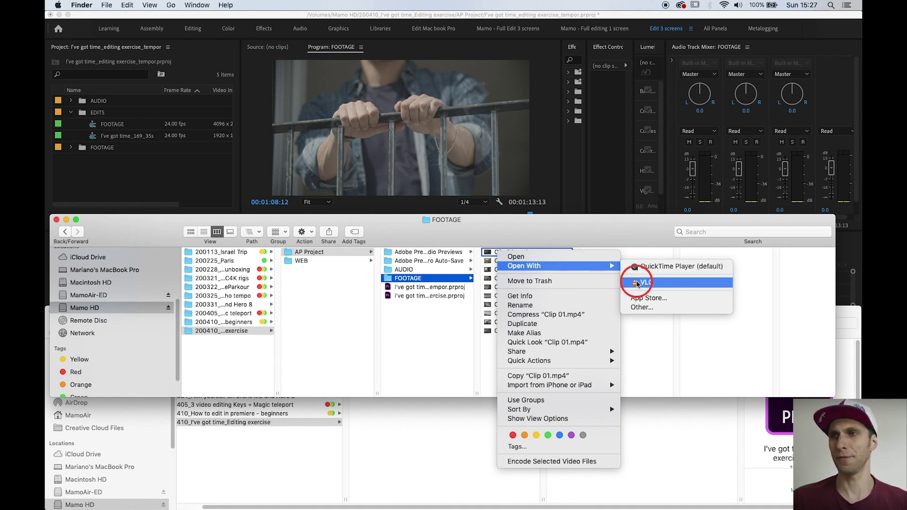
{"action": "left_click", "coordinate": [652, 283]}
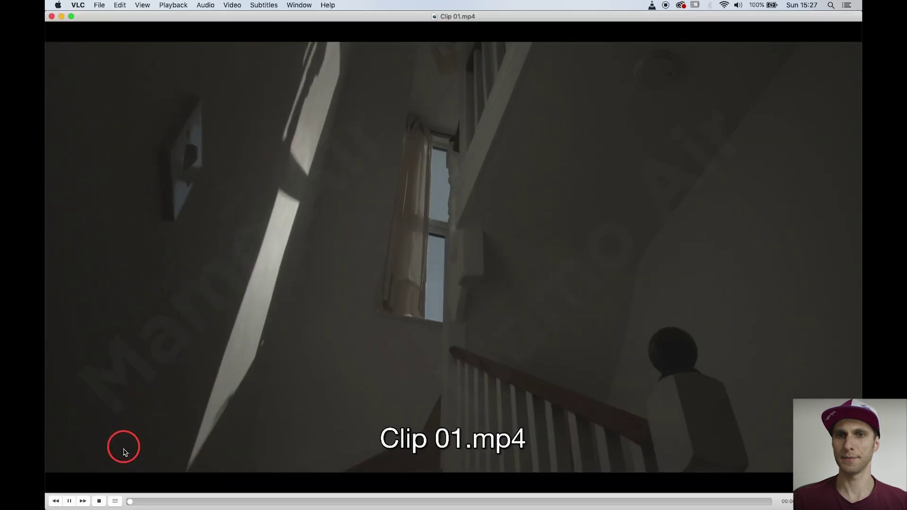
{"action": "left_click", "coordinate": [69, 501]}
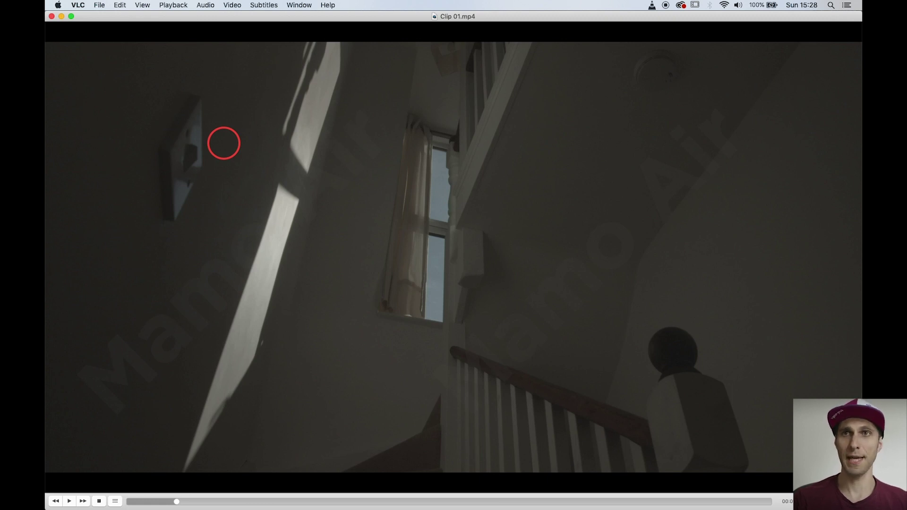
- Examine the codec details of Clip 01.mp4 in VLC's media information, including resolution and frame rate, and return to Premiere Pro
{"action": "key", "text": "super+i"}
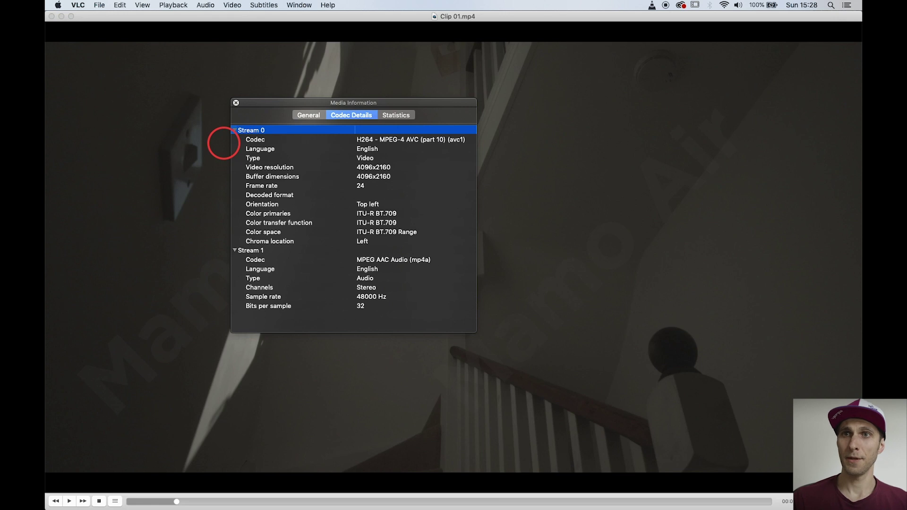
{"action": "left_click", "coordinate": [298, 5]}
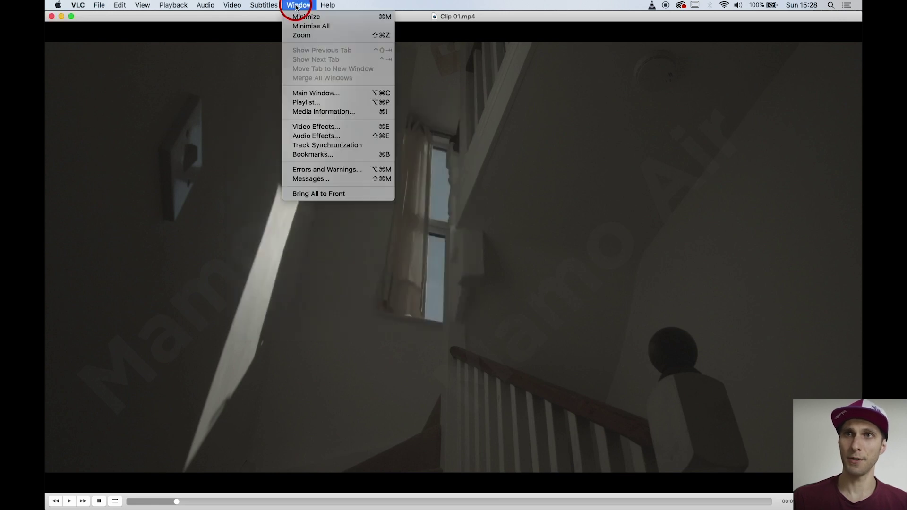
{"action": "left_click", "coordinate": [351, 114]}
{"action": "left_click", "coordinate": [313, 116]}
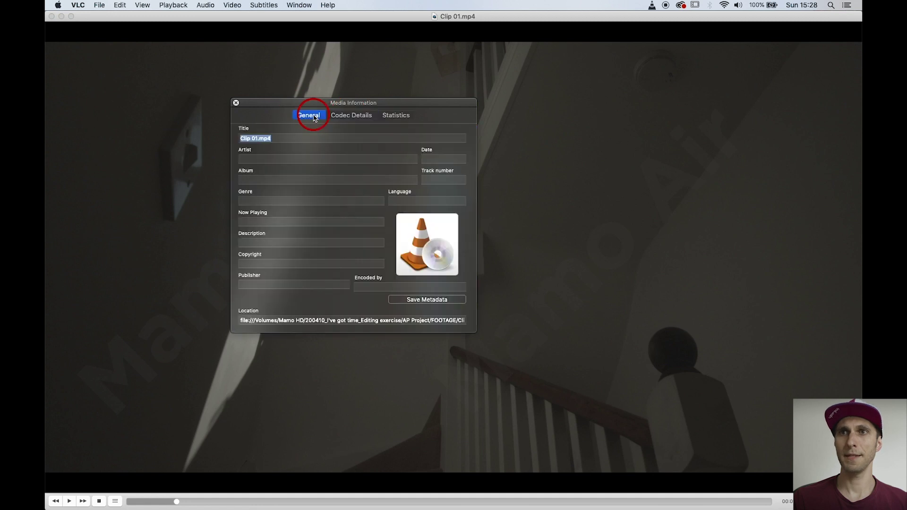
{"action": "left_click", "coordinate": [351, 116]}
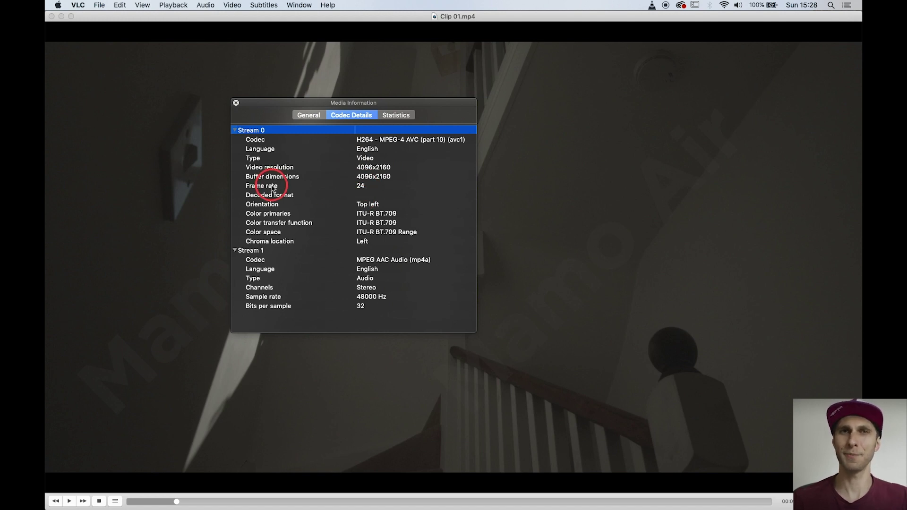
{"action": "key", "text": "super+Tab"}
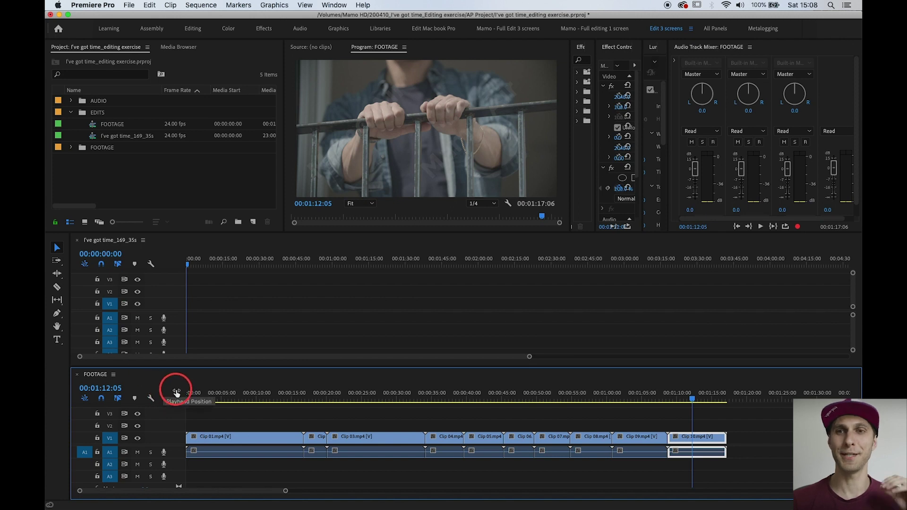
- Enlarge the FOOTAGE timeline and scrub from its start to 00:00:21:08 in Clip 03.mp4
{"action": "left_click_drag", "start_coordinate": [218, 366], "coordinate": [219, 326]}
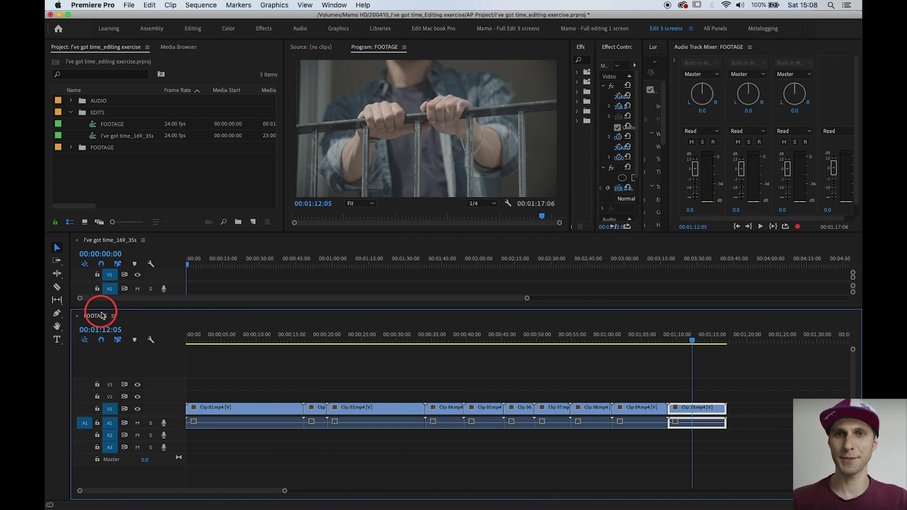
{"action": "left_click", "coordinate": [227, 339]}
{"action": "left_click", "coordinate": [186, 340]}
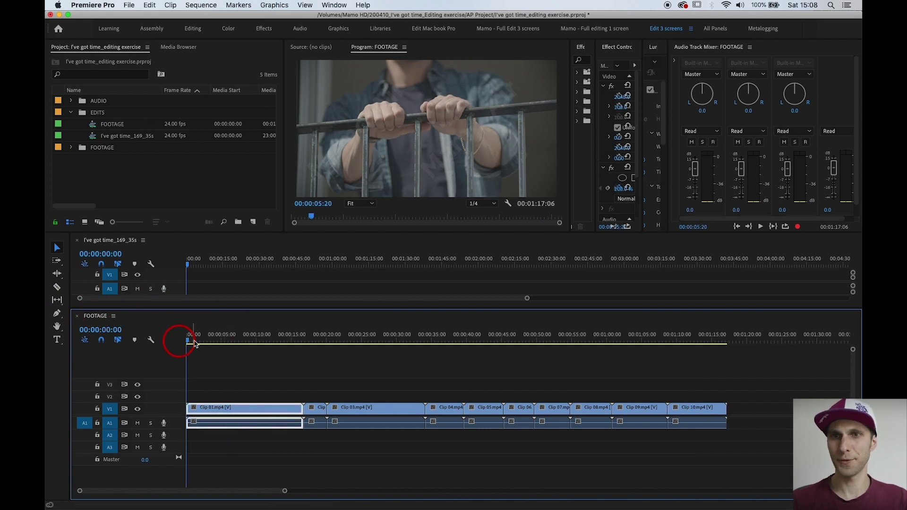
{"action": "left_click_drag", "start_coordinate": [191, 343], "coordinate": [338, 347]}
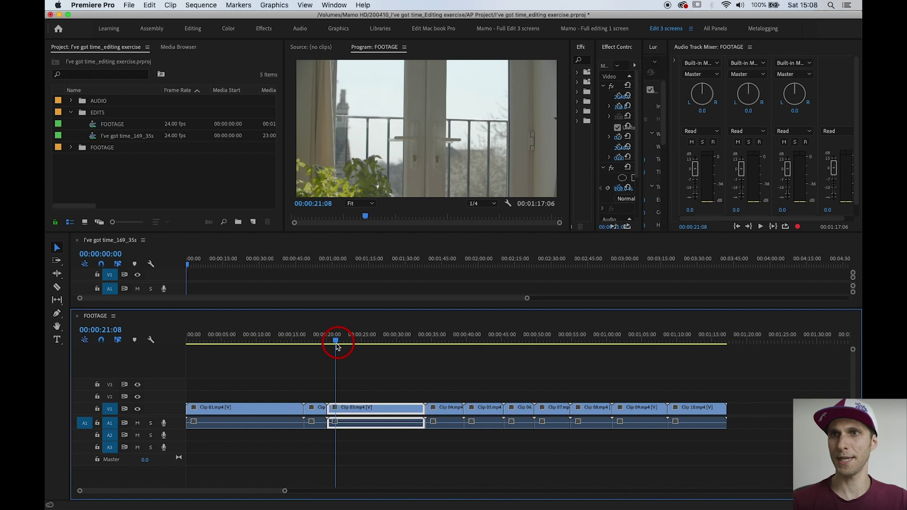
- Give the project and monitor panels more height and shrink the FOOTAGE timeline below them
{"action": "left_click", "coordinate": [373, 233]}
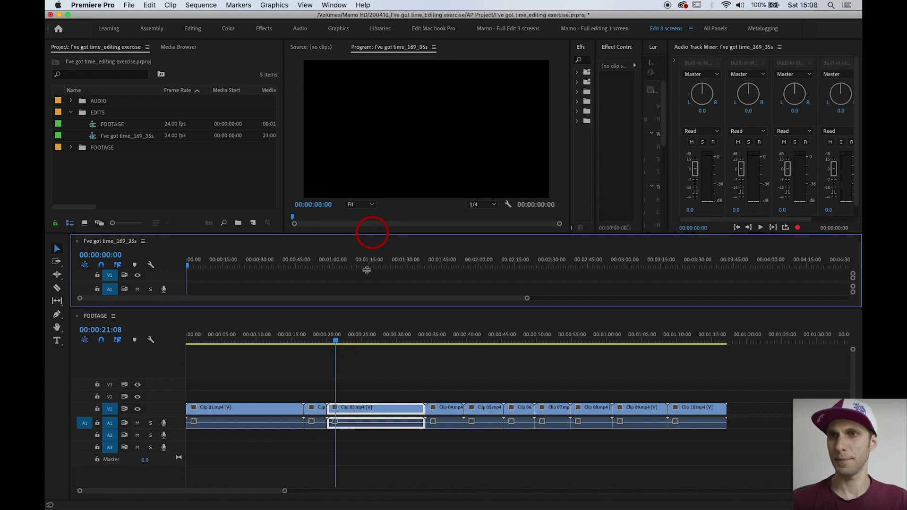
{"action": "left_click_drag", "start_coordinate": [373, 233], "coordinate": [366, 270]}
{"action": "left_click_drag", "start_coordinate": [359, 309], "coordinate": [359, 349]}
{"action": "left_click", "coordinate": [333, 378]}
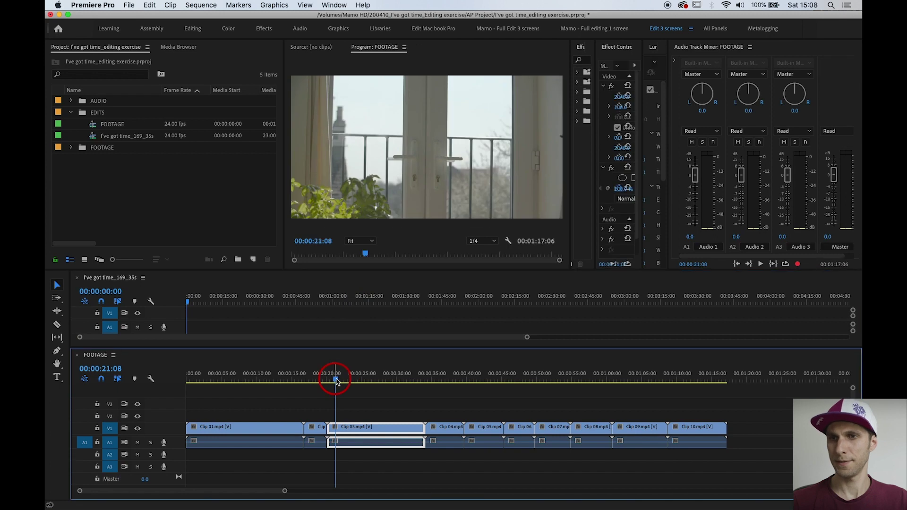
- Split Clip 03.mp4 in the FOOTAGE sequence at 00:00:23:21 with the Razor tool and delete the portion before the cut
{"action": "left_click_drag", "start_coordinate": [336, 381], "coordinate": [353, 384]}
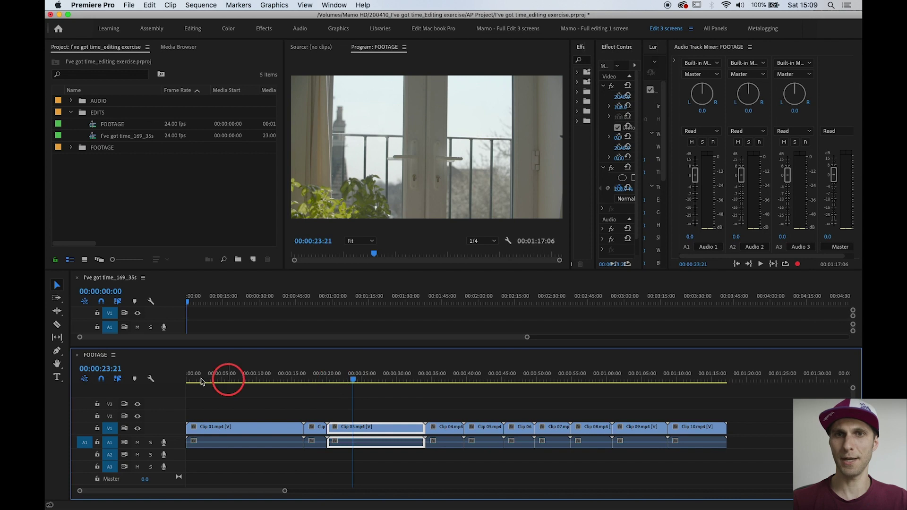
{"action": "left_click", "coordinate": [56, 325]}
{"action": "key", "text": "c"}
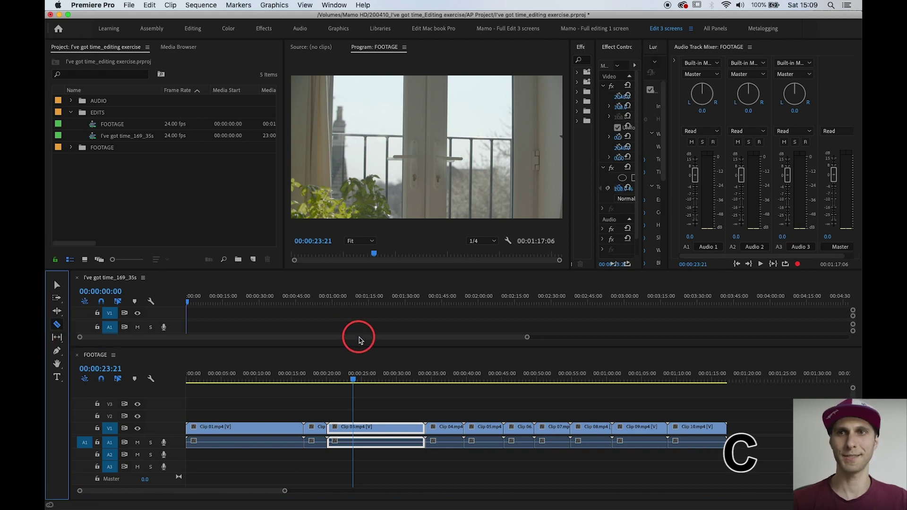
{"action": "left_click", "coordinate": [354, 428]}
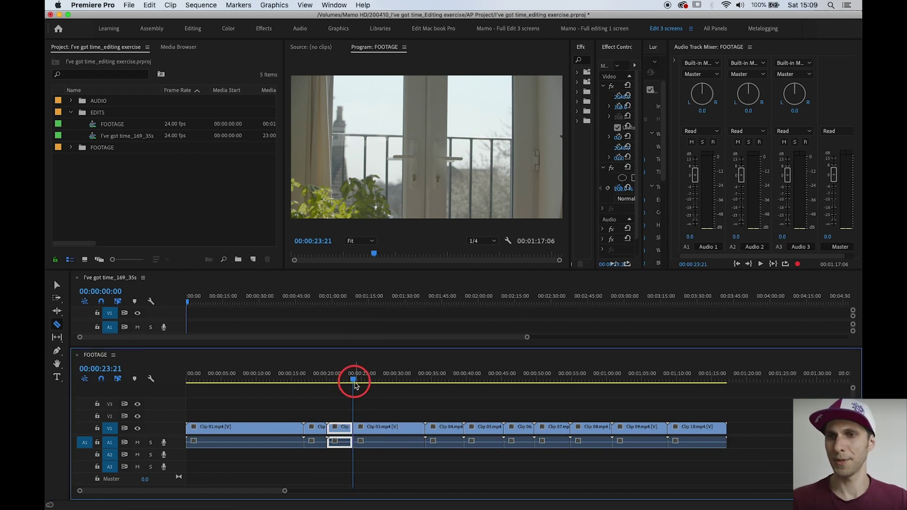
{"action": "key", "text": "v"}
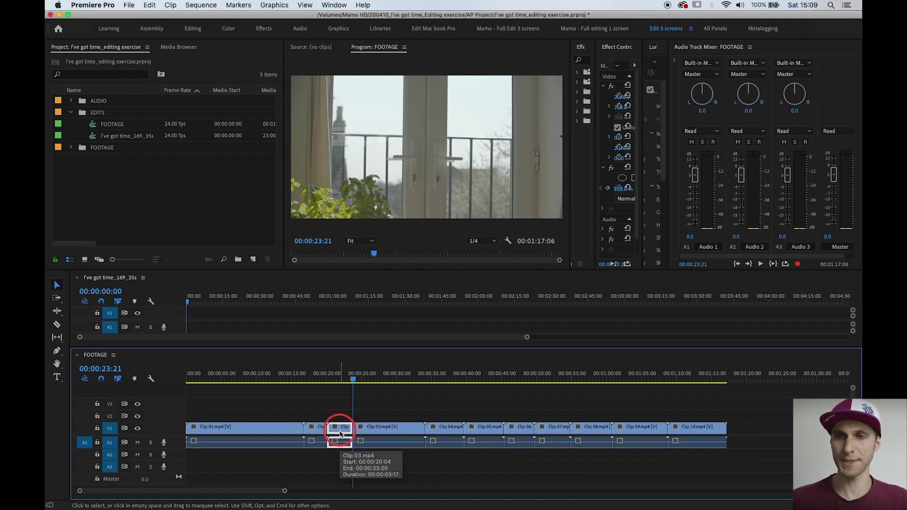
{"action": "key", "text": "Delete"}
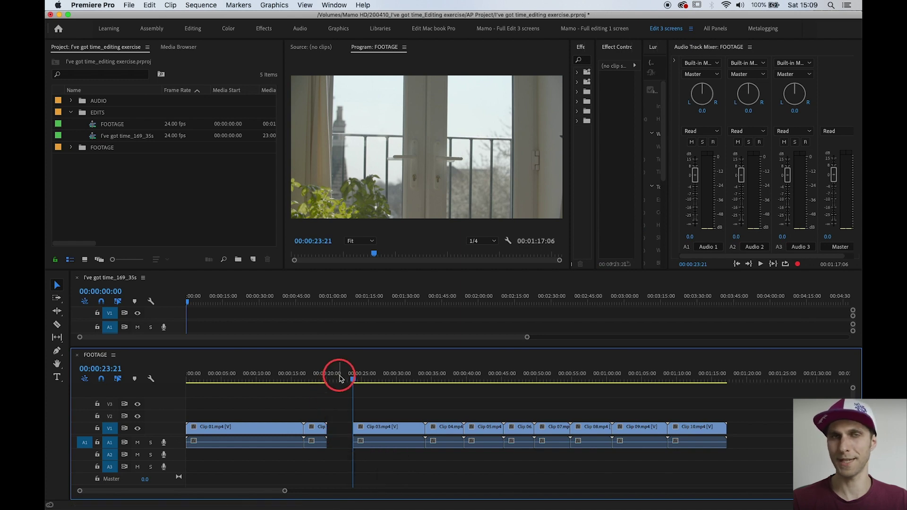
- Move the FOOTAGE playhead to 00:00:09:21 and save the project
{"action": "left_click_drag", "start_coordinate": [340, 378], "coordinate": [256, 401]}
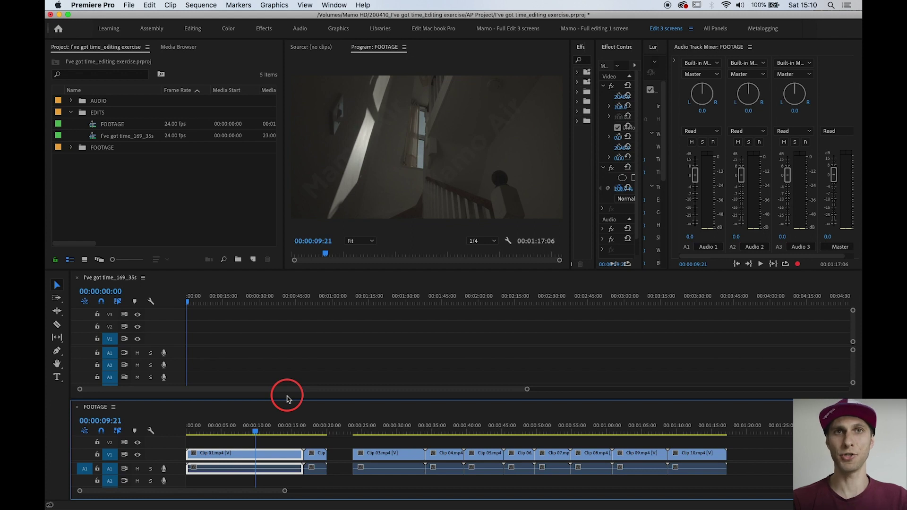
{"action": "key", "text": "super+s"}
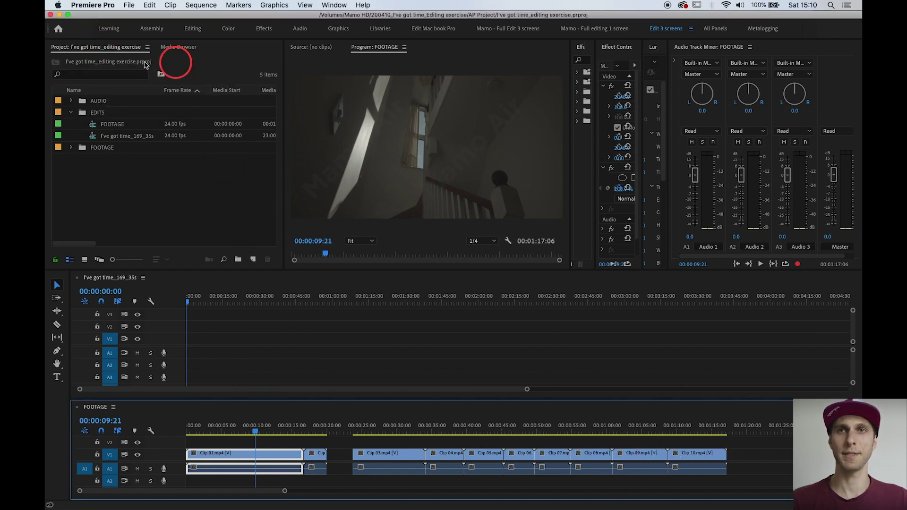
{"action": "left_click", "coordinate": [129, 6]}
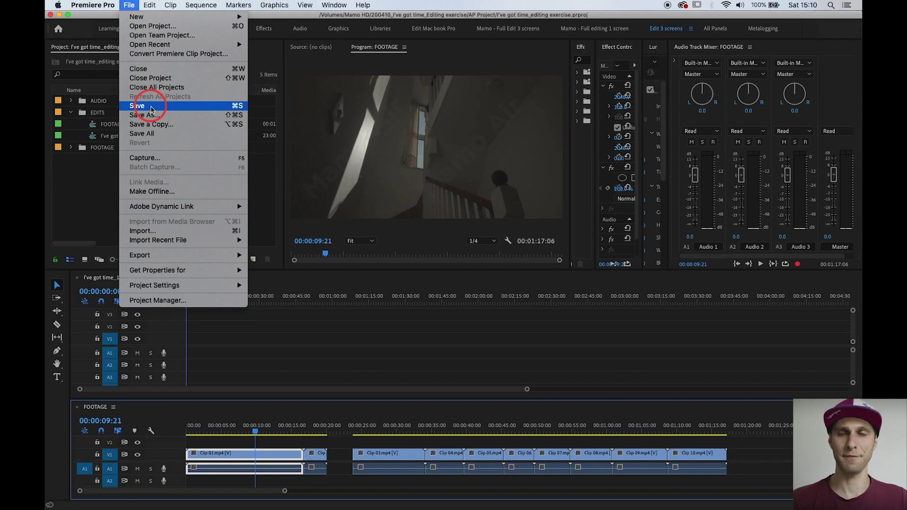
{"action": "left_click", "coordinate": [312, 336]}
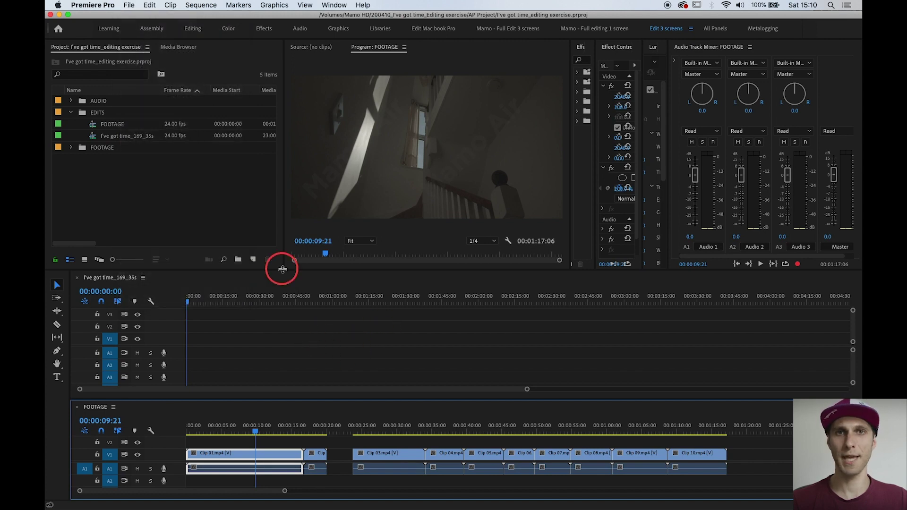
- Enlarge the project and monitor panels further and slightly lower the divider between the two timelines
{"action": "left_click_drag", "start_coordinate": [283, 269], "coordinate": [284, 277]}
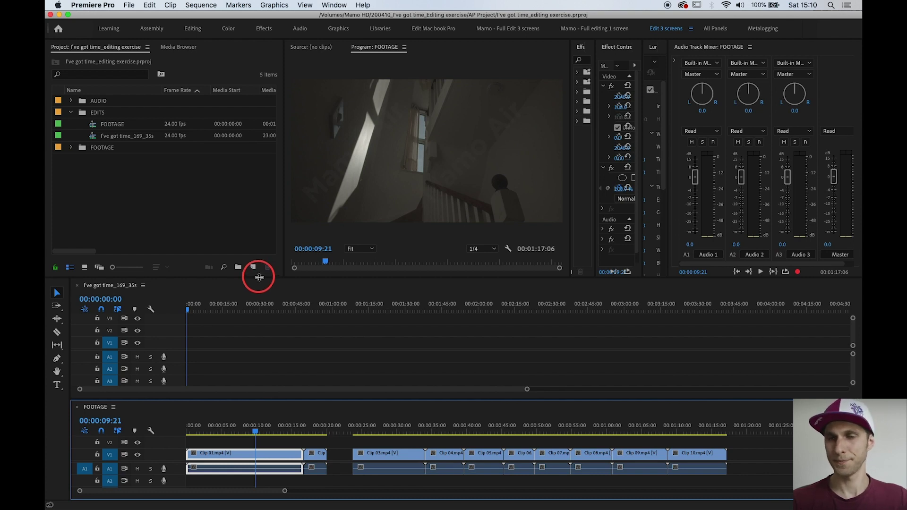
{"action": "left_click_drag", "start_coordinate": [258, 279], "coordinate": [263, 292]}
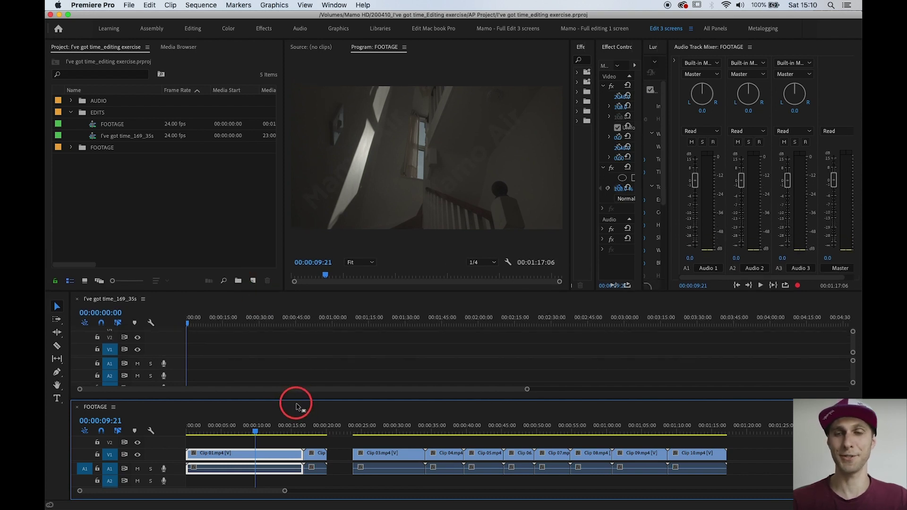
{"action": "left_click_drag", "start_coordinate": [301, 403], "coordinate": [301, 404]}
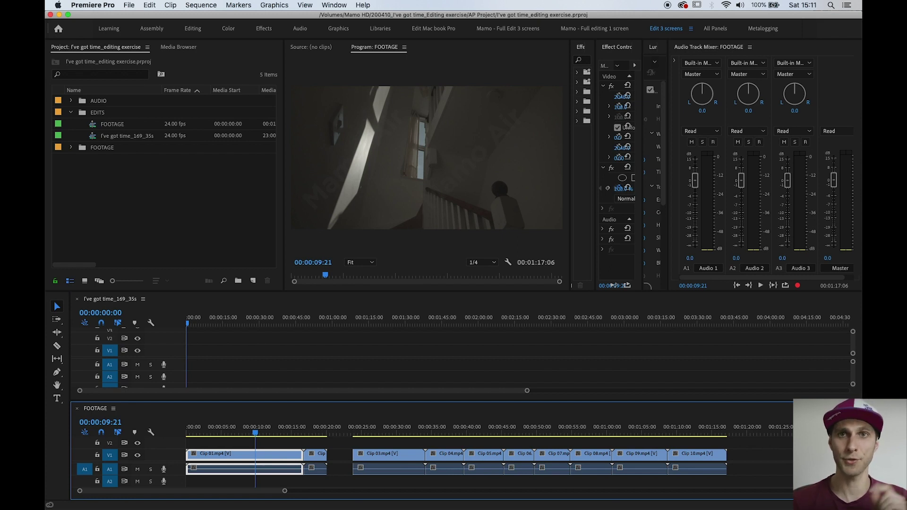
- Expand the AUDIO bin, load I've got time_VO_Eng.wav into the Source Monitor and move its playhead to 00:00:46:05
{"action": "left_click", "coordinate": [70, 102]}
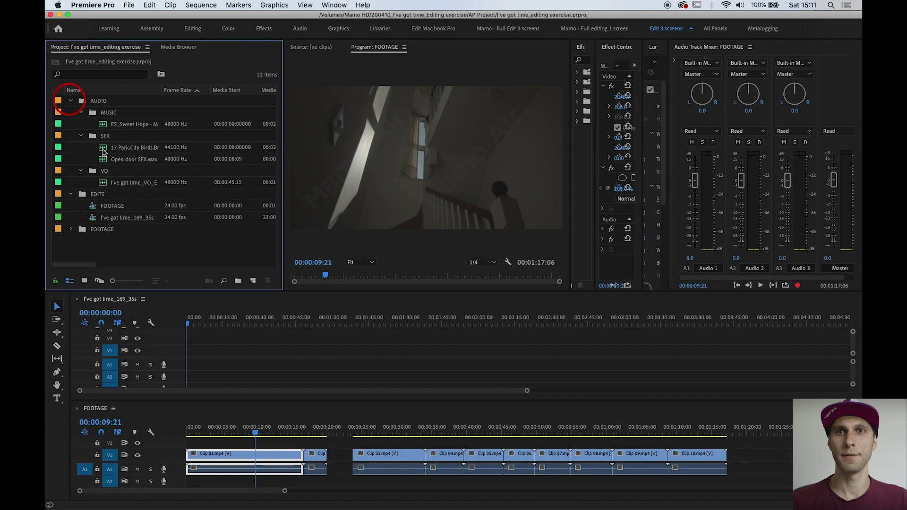
{"action": "double_click", "coordinate": [106, 185]}
{"action": "left_click", "coordinate": [103, 188]}
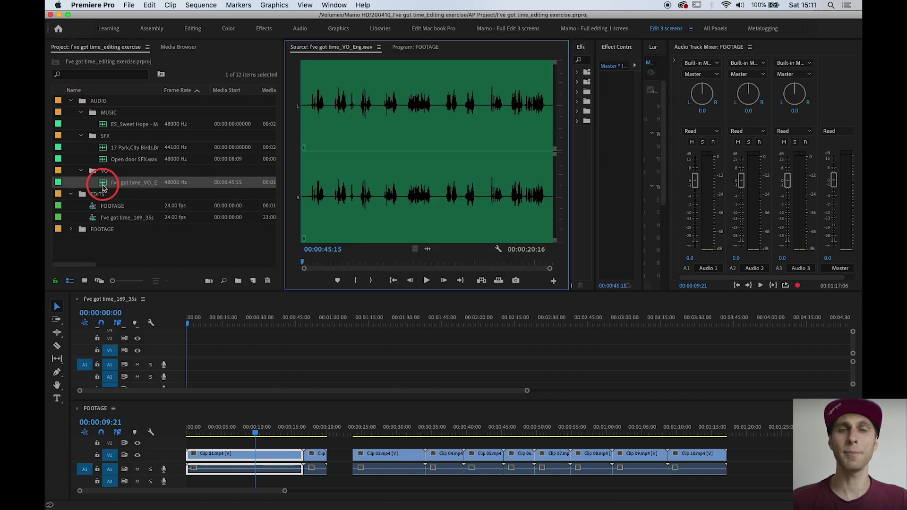
{"action": "left_click_drag", "start_coordinate": [103, 187], "coordinate": [308, 121]}
{"action": "left_click", "coordinate": [308, 118]}
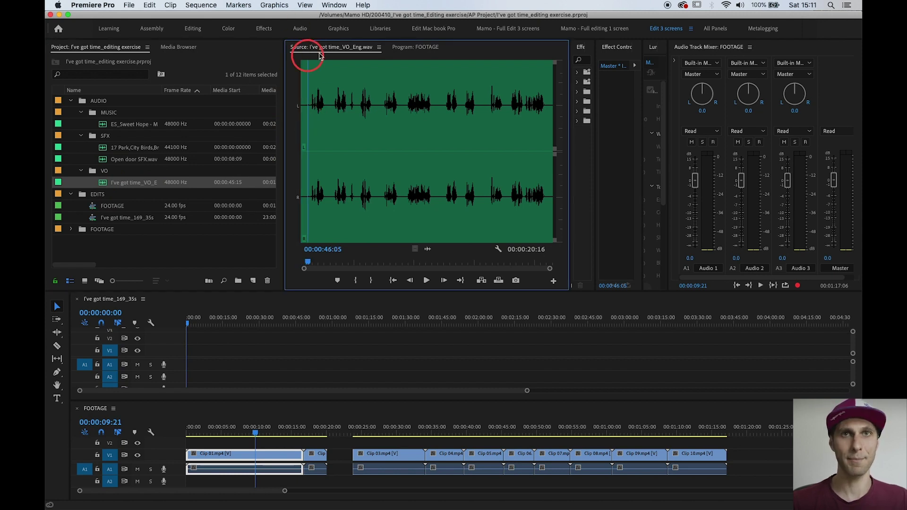
- Compare the Source Monitor's voice-over waveform with the Program Monitor's FOOTAGE sequence, and reopen I've got time_VO_Eng.wav as the source
{"action": "left_click", "coordinate": [399, 49]}
{"action": "left_click", "coordinate": [311, 49]}
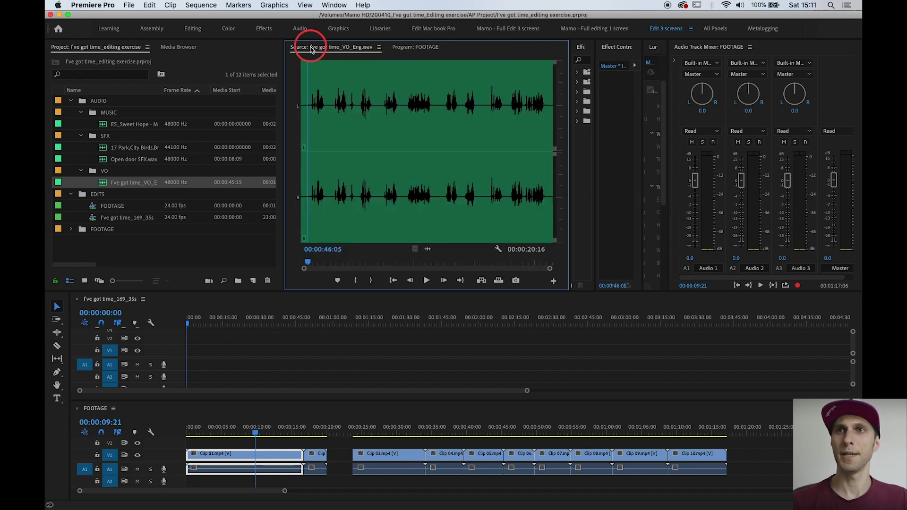
{"action": "left_click", "coordinate": [106, 185]}
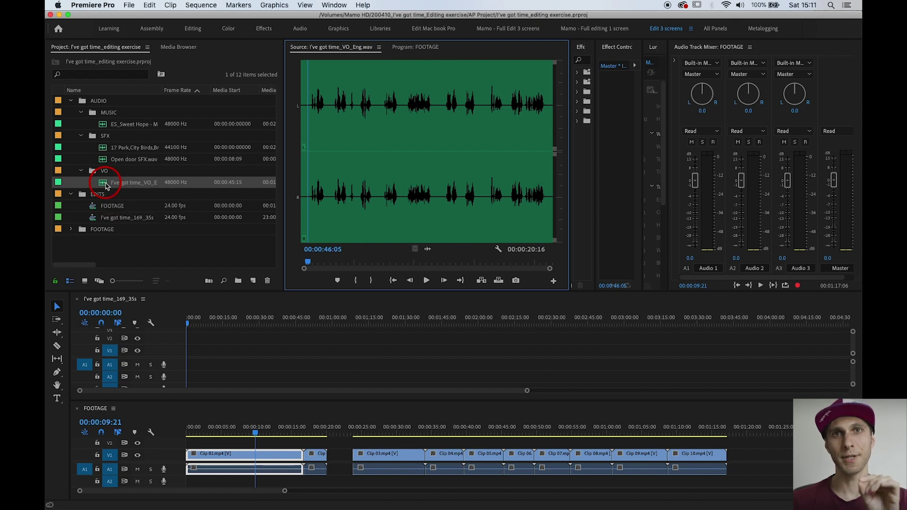
{"action": "left_click", "coordinate": [412, 48]}
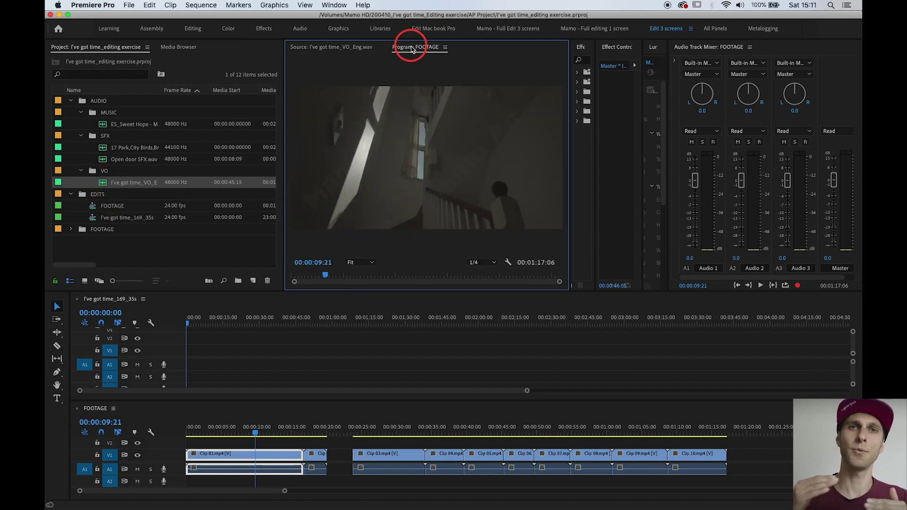
{"action": "double_click", "coordinate": [102, 184]}
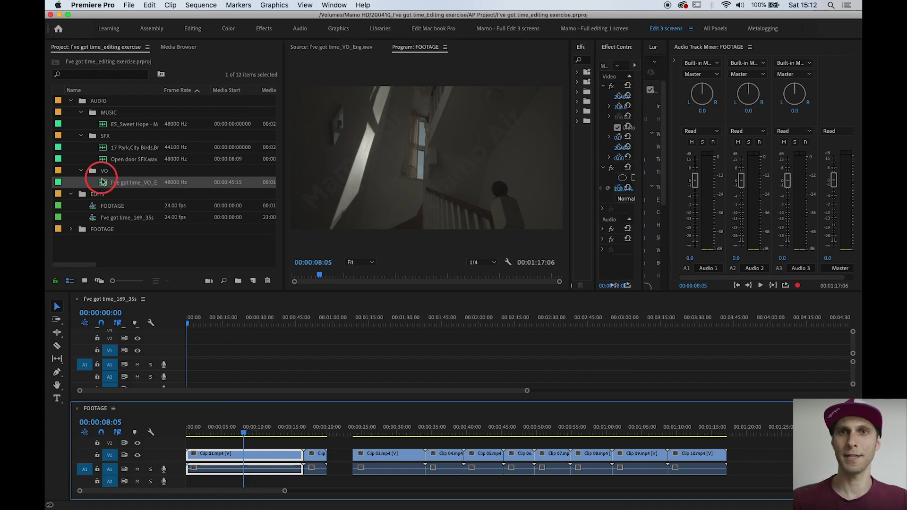
- Play part of I've got time_VO_Eng.wav in the Source Monitor and stop at 00:00:51:15
{"action": "left_click", "coordinate": [310, 115]}
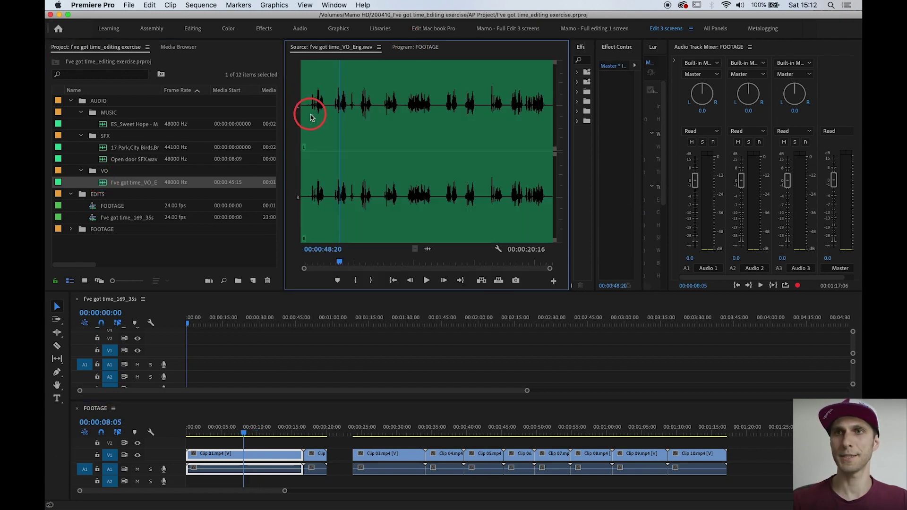
{"action": "key", "text": "space"}
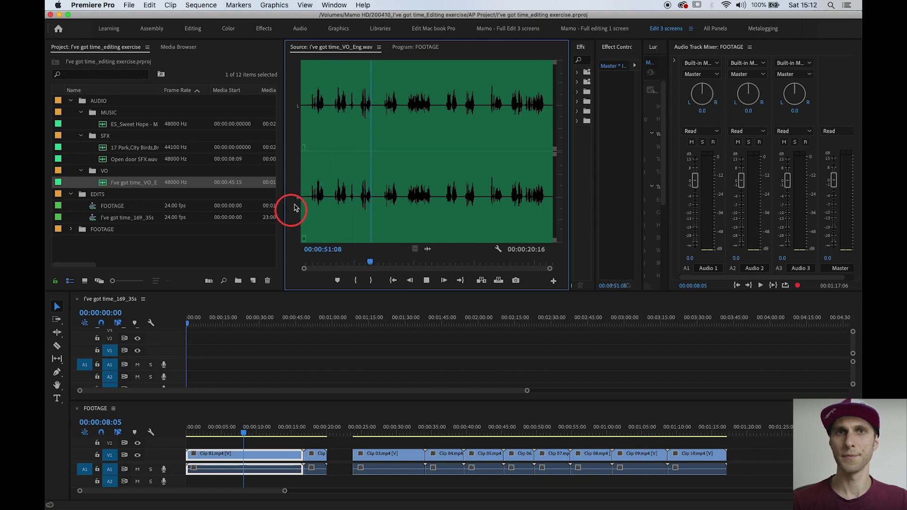
{"action": "key", "text": "space"}
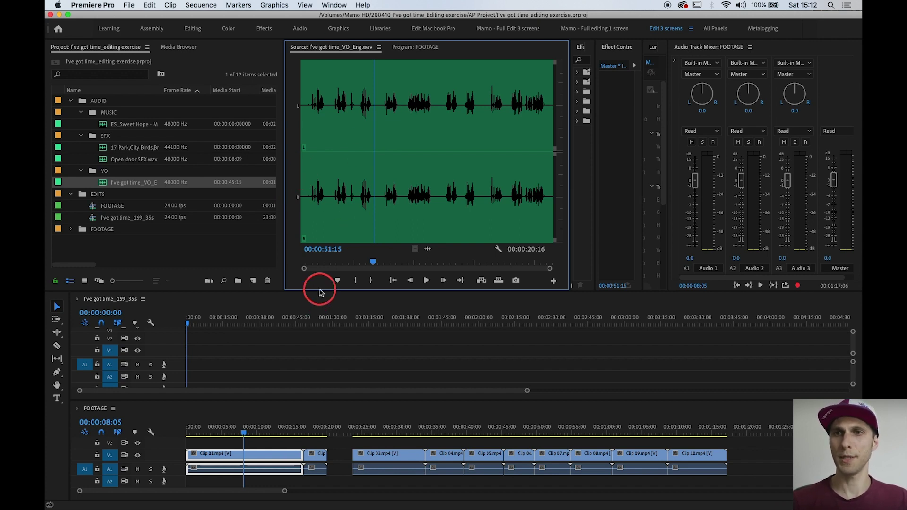
- Enlarge the timeline area and place I've got time_VO_Eng.wav on track A1 at the start of I've got time_169_35s
{"action": "left_click_drag", "start_coordinate": [320, 293], "coordinate": [320, 244]}
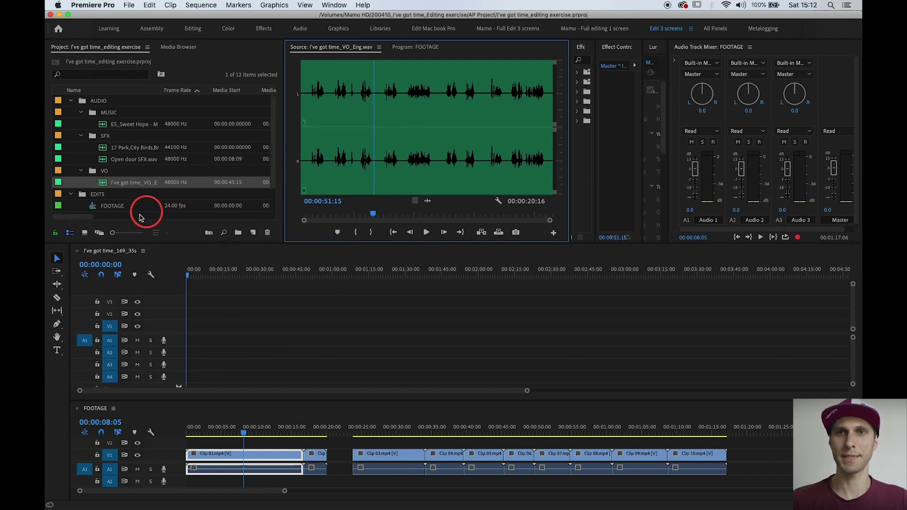
{"action": "mouse_move", "coordinate": [103, 182]}
{"action": "left_mouse_down"}
{"action": "mouse_move", "coordinate": [100, 194]}
{"action": "mouse_move", "coordinate": [183, 348]}
{"action": "left_mouse_up"}
{"action": "left_click", "coordinate": [196, 254]}
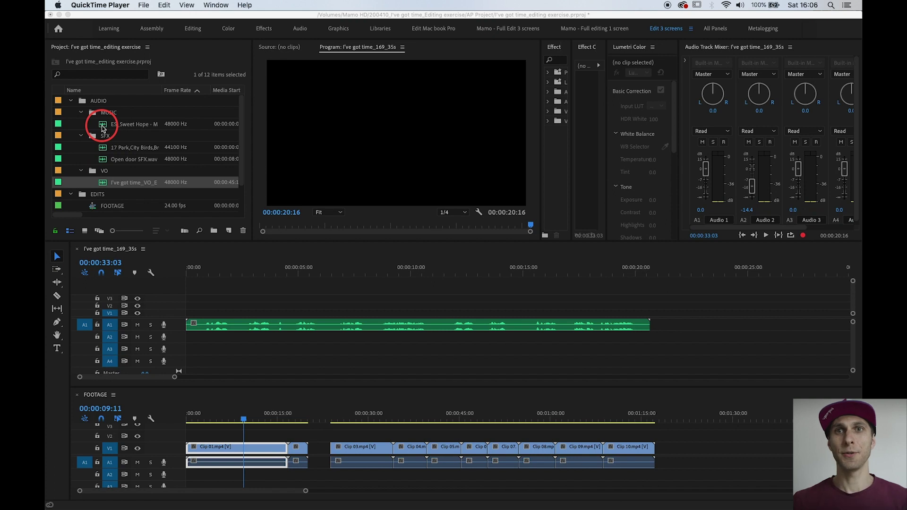
- Load the ES_Sweet Hope music file into the Source Monitor and zoom in on its waveform around 00:01:06:00
{"action": "left_click", "coordinate": [103, 127]}
{"action": "left_click", "coordinate": [102, 125]}
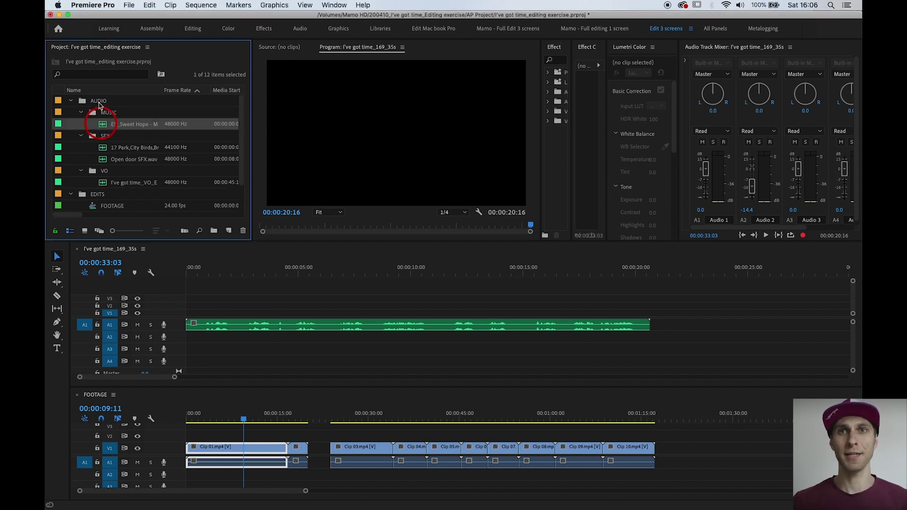
{"action": "double_click", "coordinate": [103, 127]}
{"action": "left_click_drag", "start_coordinate": [325, 122], "coordinate": [420, 220]}
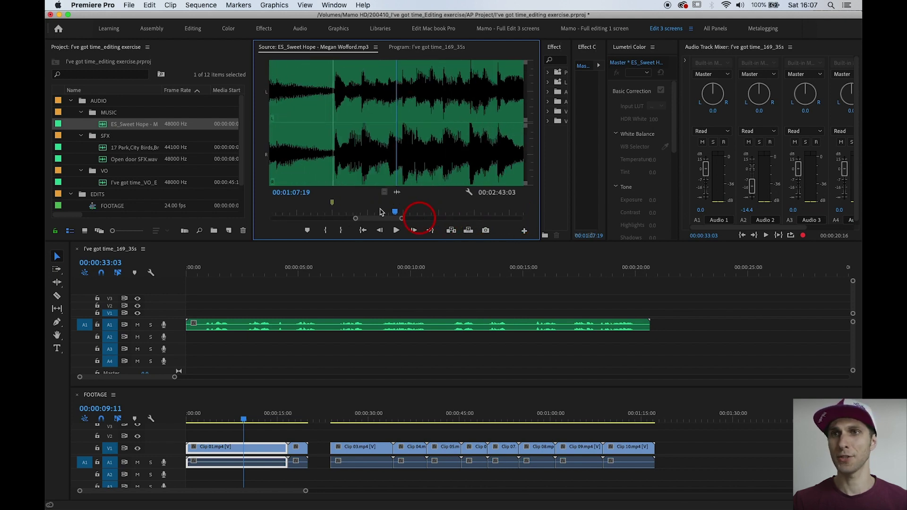
- Move the Source Monitor playhead to 00:01:06:00 and mark an In point on the music there
{"action": "mouse_move", "coordinate": [343, 173]}
{"action": "left_mouse_down"}
{"action": "mouse_move", "coordinate": [326, 178]}
{"action": "mouse_move", "coordinate": [333, 176]}
{"action": "left_mouse_up"}
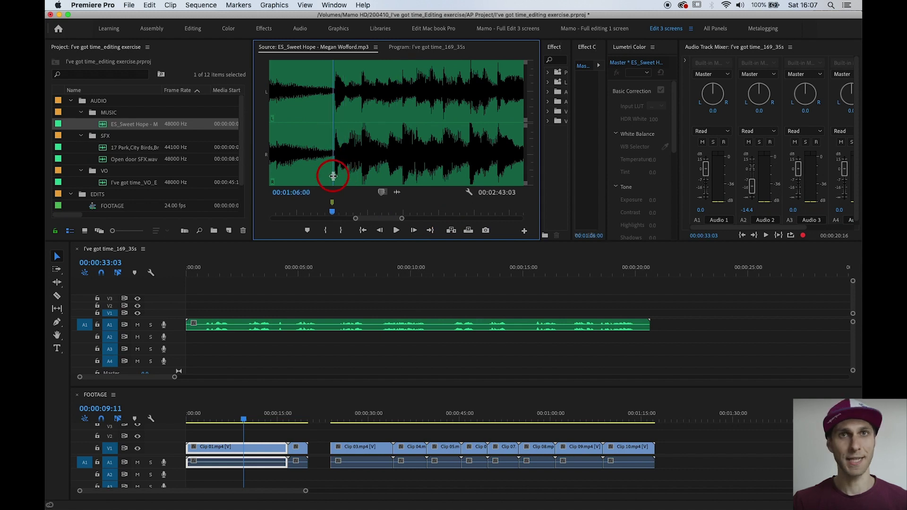
{"action": "left_click", "coordinate": [295, 191]}
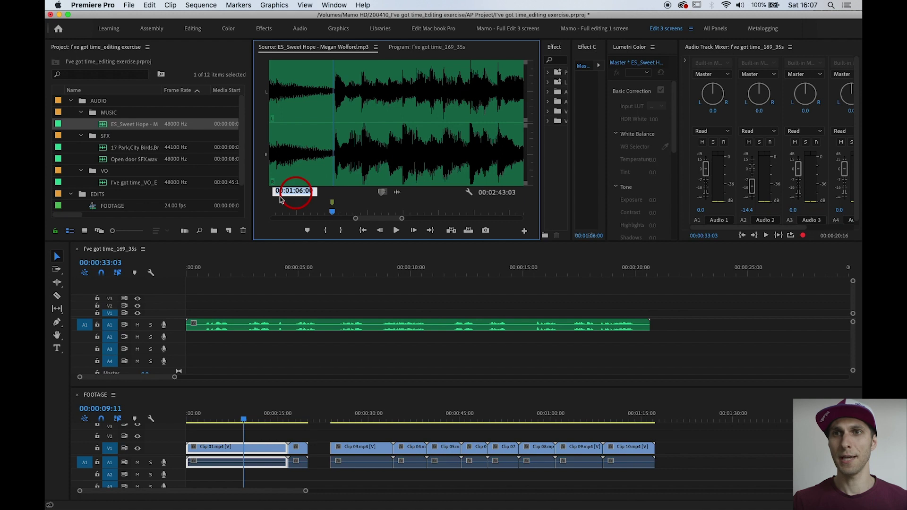
{"action": "left_click", "coordinate": [294, 192]}
{"action": "left_click", "coordinate": [291, 212]}
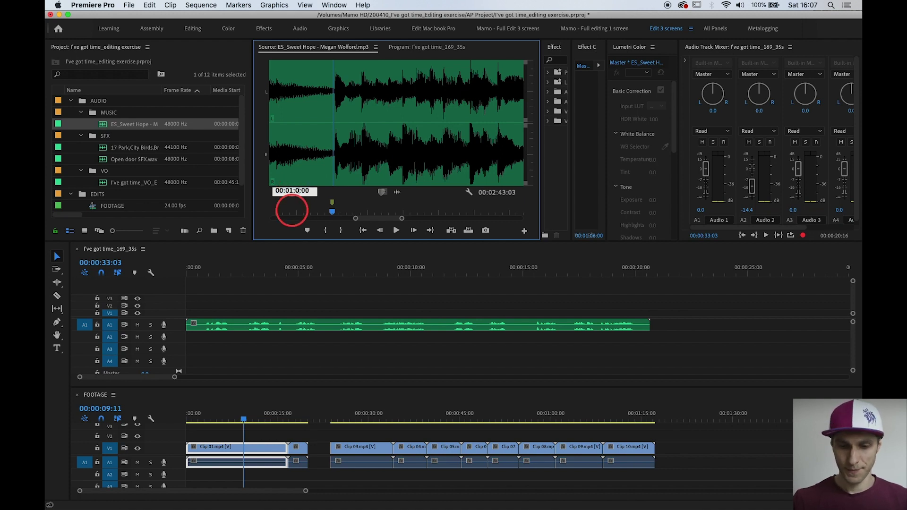
{"action": "type", "text": "6"}
{"action": "key", "text": "Return"}
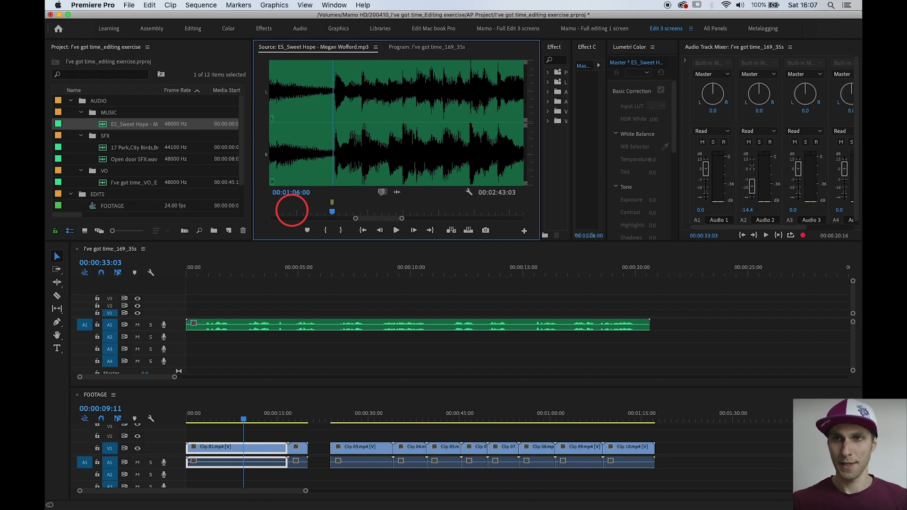
{"action": "left_click", "coordinate": [341, 182]}
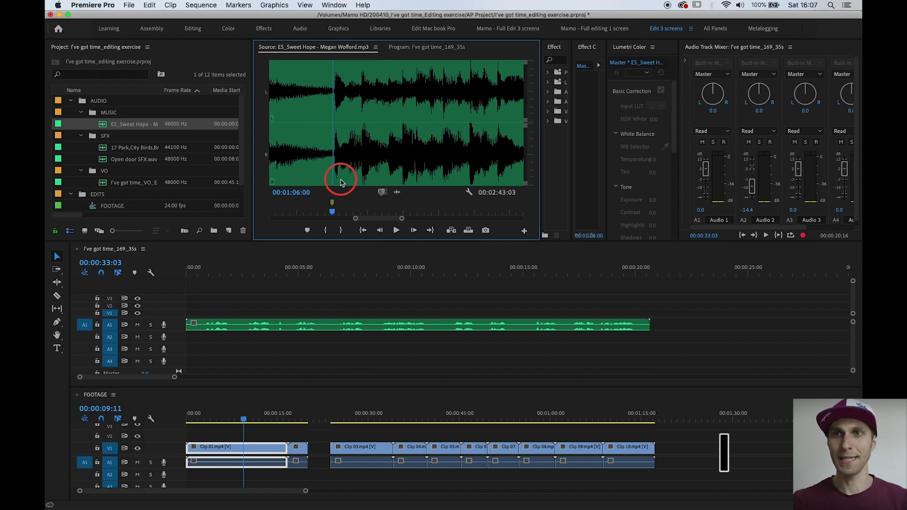
{"action": "key", "text": "i"}
- Move the Source Monitor playhead to 00:01:12:00 and mark an Out point on the music there
{"action": "left_click_drag", "start_coordinate": [401, 218], "coordinate": [410, 216]}
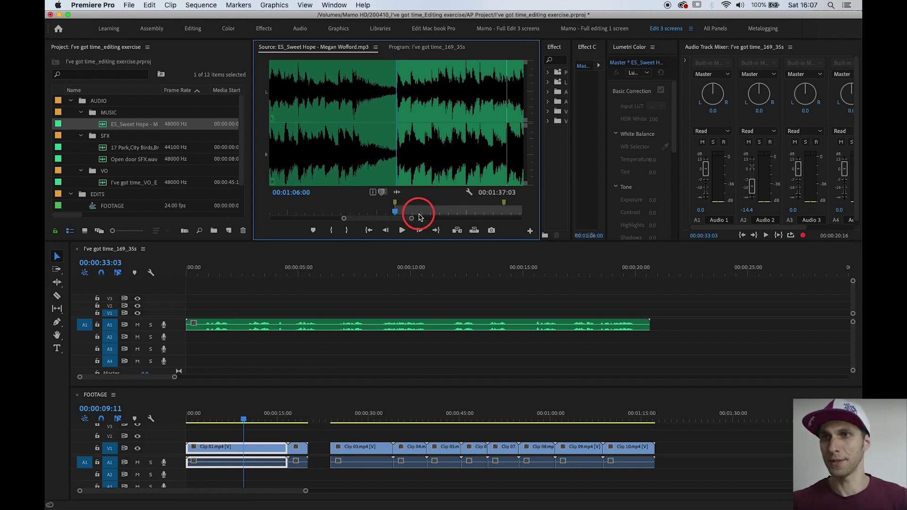
{"action": "left_click", "coordinate": [502, 174]}
{"action": "key", "text": "="}
{"action": "left_click", "coordinate": [425, 165]}
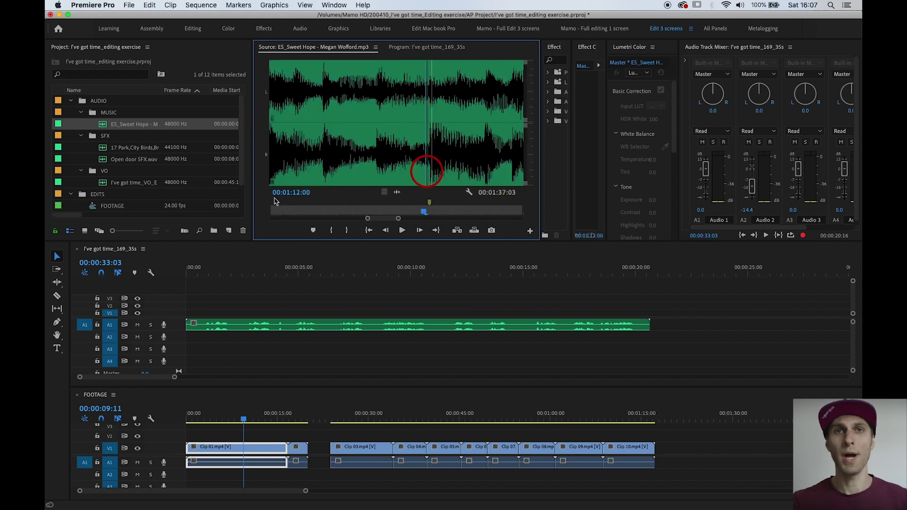
{"action": "left_click", "coordinate": [290, 199]}
{"action": "left_click", "coordinate": [290, 194]}
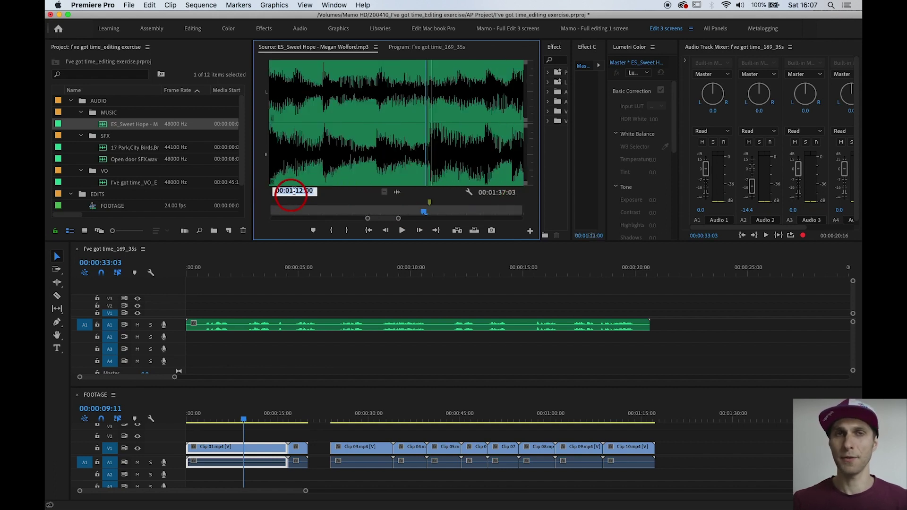
{"action": "left_click", "coordinate": [294, 191]}
{"action": "key", "text": "o"}
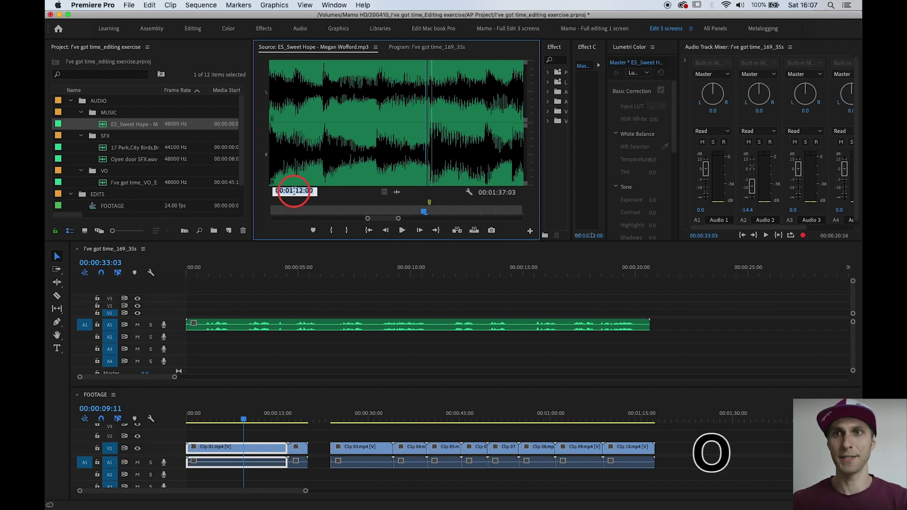
{"action": "left_click", "coordinate": [411, 154]}
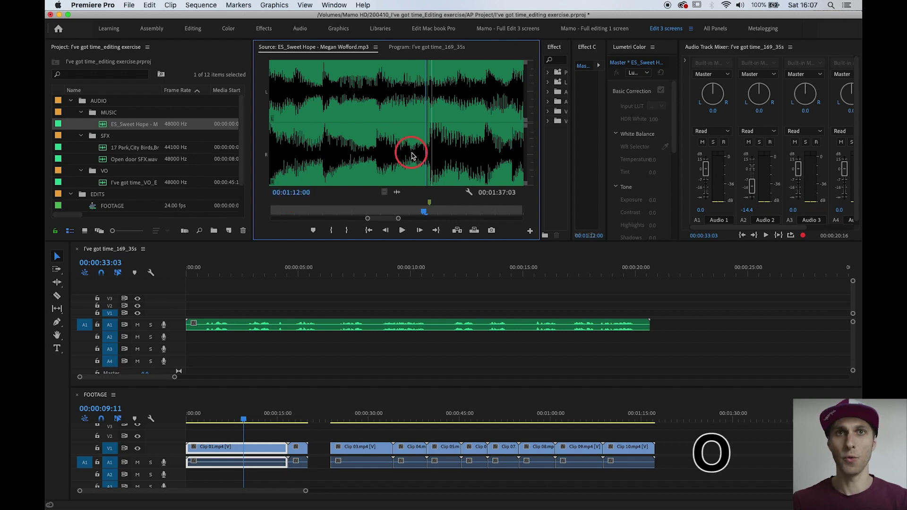
{"action": "key", "text": "o"}
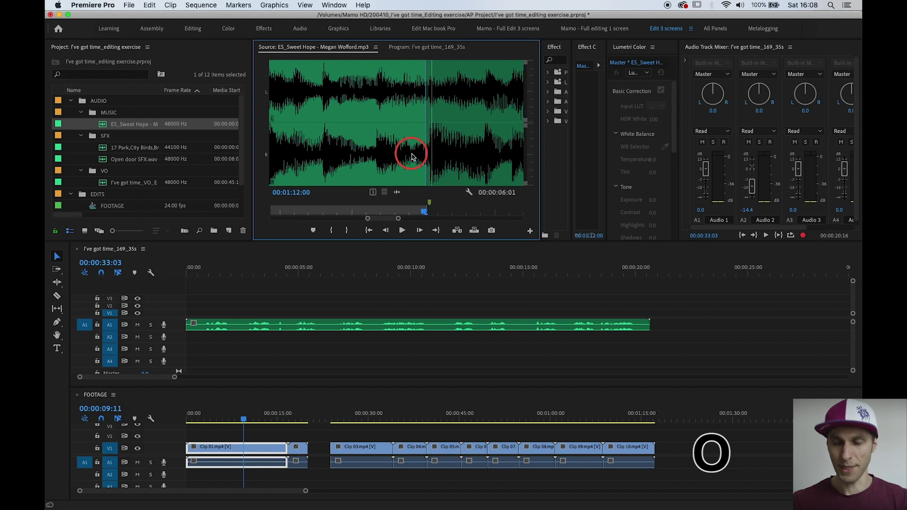
- Reopen the ES_Sweet Hope source and place its marked section on track A2 at the start of I've got time_169_35s
{"action": "double_click", "coordinate": [102, 124]}
{"action": "left_click", "coordinate": [338, 125]}
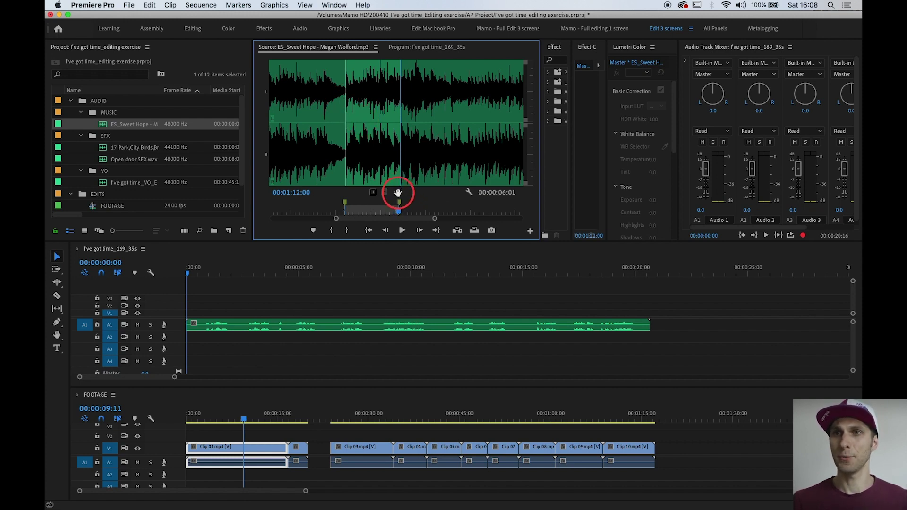
{"action": "left_click_drag", "start_coordinate": [397, 192], "coordinate": [187, 338]}
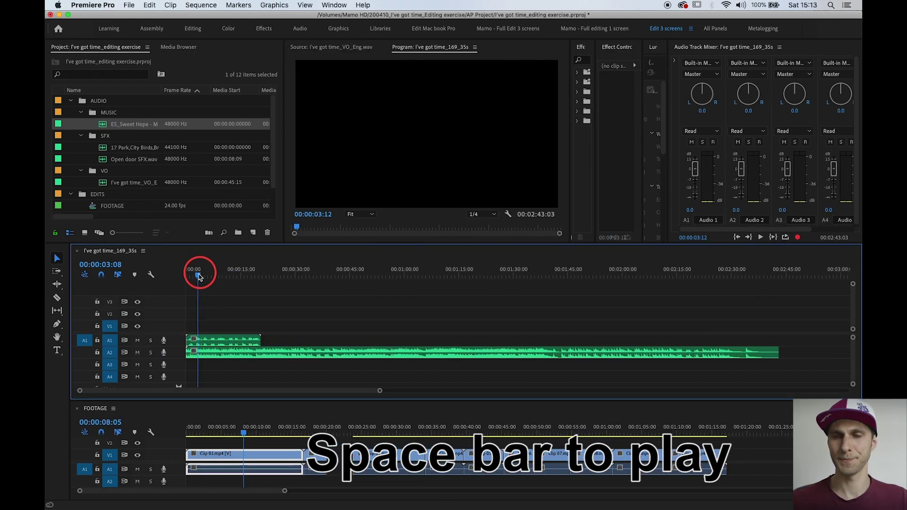
- Play I've got time_169_35s from its start to check the voice-over and music levels together
{"action": "left_click_drag", "start_coordinate": [199, 276], "coordinate": [152, 274]}
{"action": "key", "text": "space"}
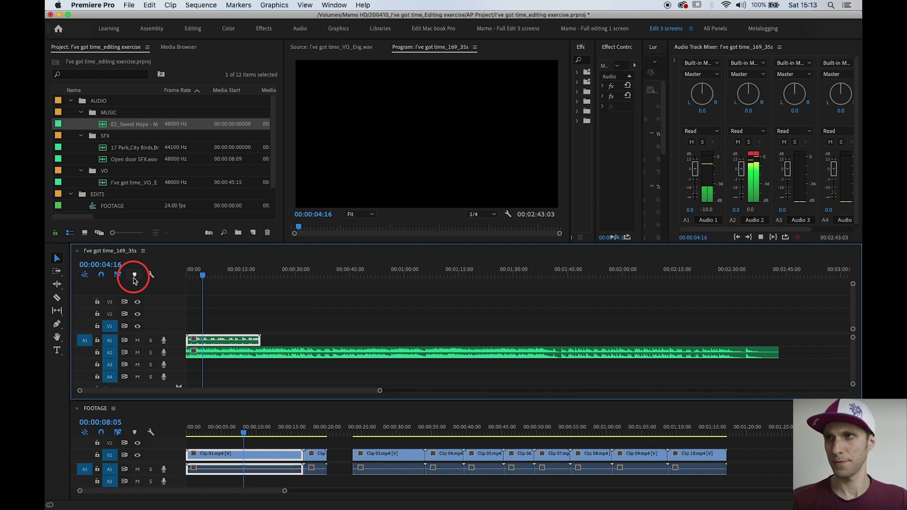
{"action": "key", "text": "space"}
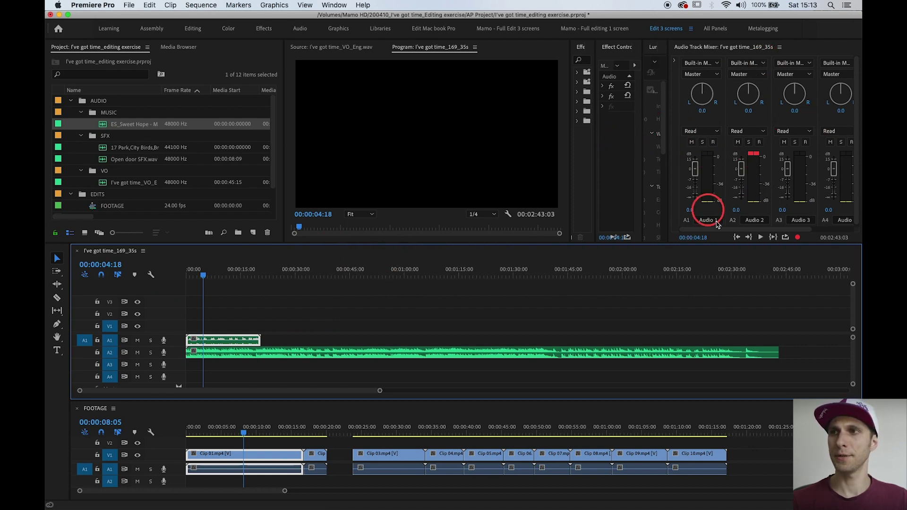
- Widen the Audio Track Mixer to show all channels and lower the divider between the two timelines
{"action": "left_click", "coordinate": [690, 89]}
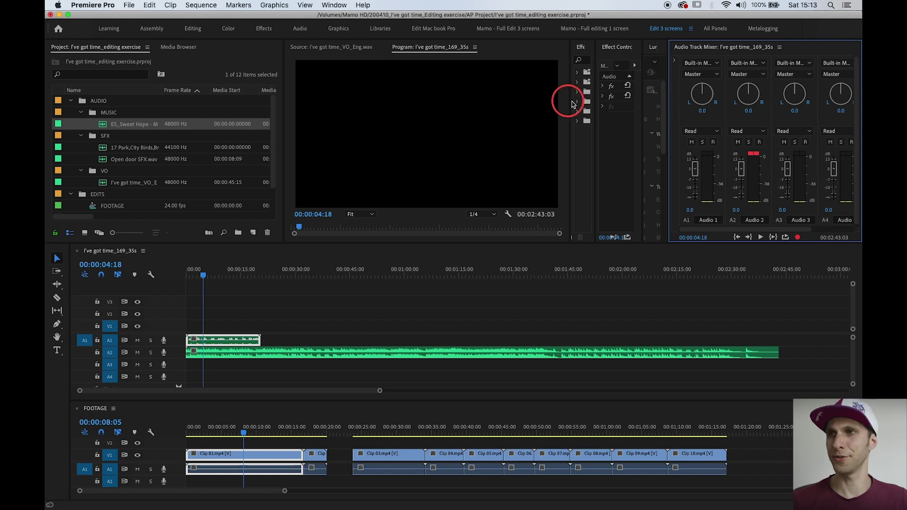
{"action": "left_click_drag", "start_coordinate": [668, 98], "coordinate": [606, 103]}
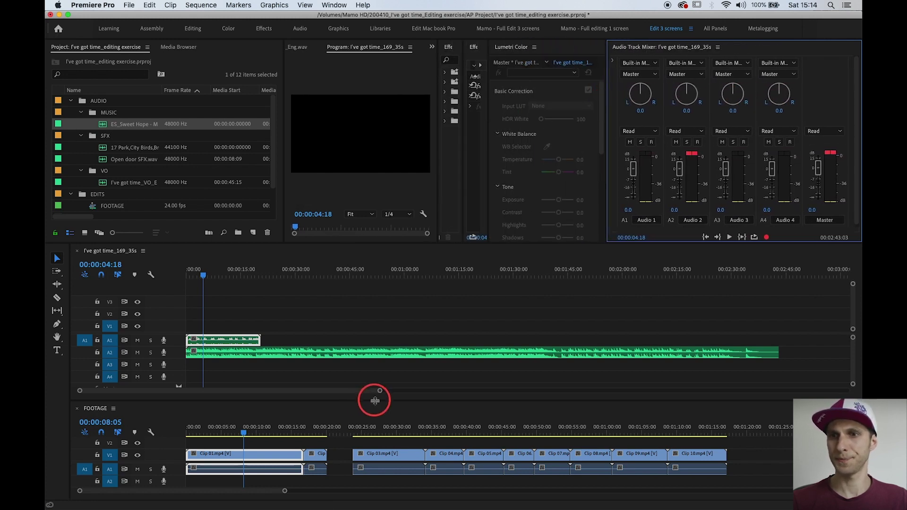
{"action": "left_click_drag", "start_coordinate": [375, 400], "coordinate": [375, 465]}
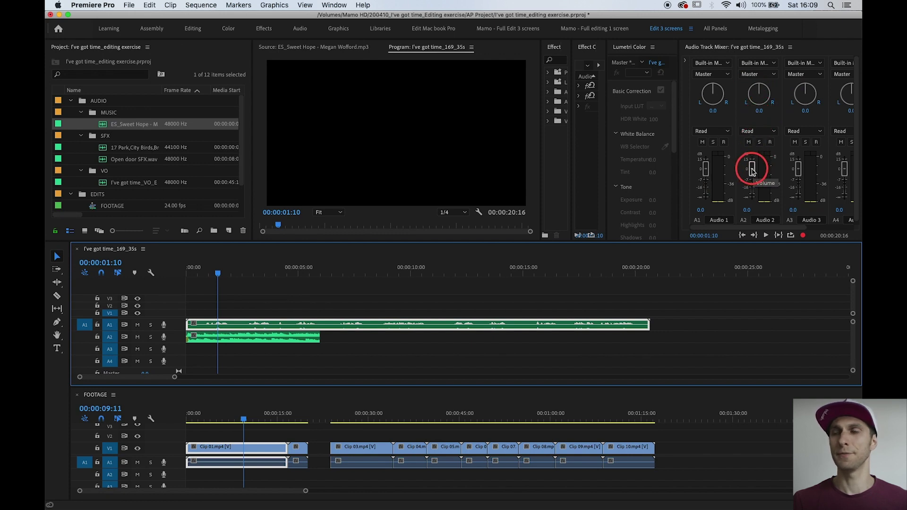
- Set the Audio 2 track volume to -0.6 dB and play the first second of the sequence
{"action": "left_click_drag", "start_coordinate": [753, 170], "coordinate": [753, 169]}
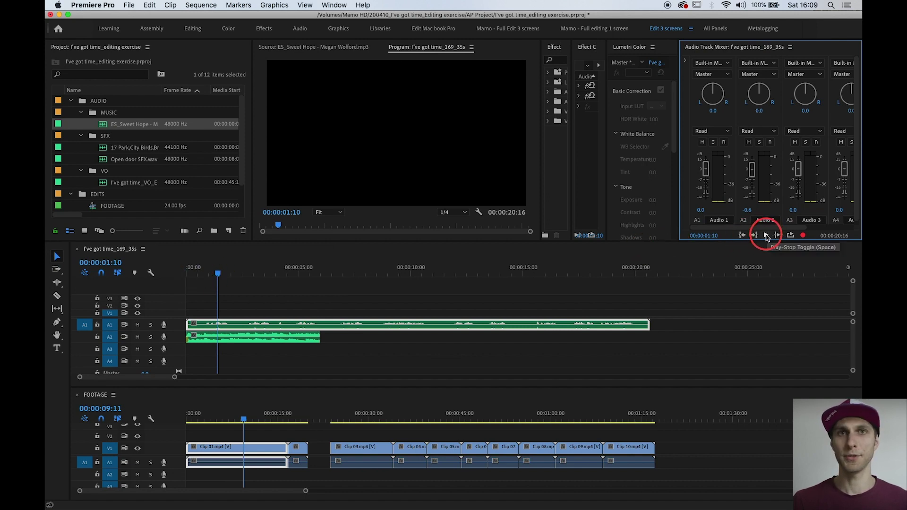
{"action": "left_click", "coordinate": [190, 270]}
{"action": "key", "text": "space"}
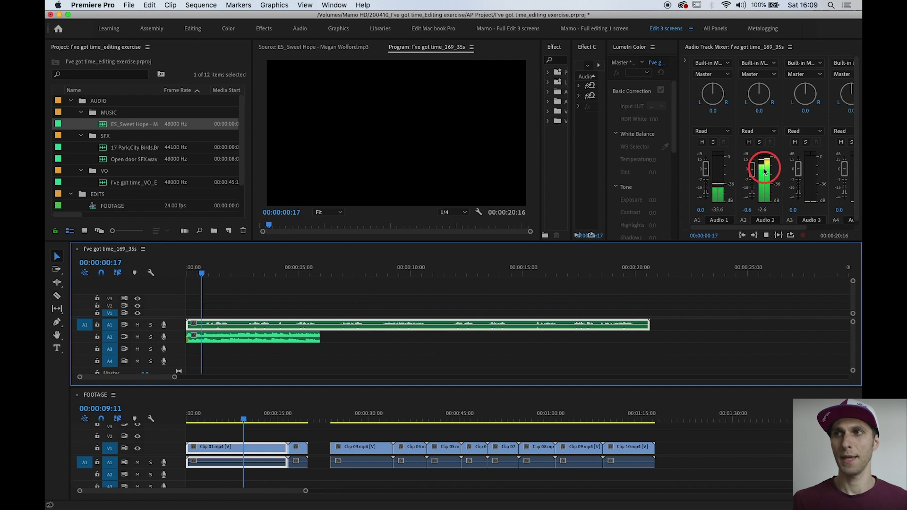
{"action": "key", "text": "space"}
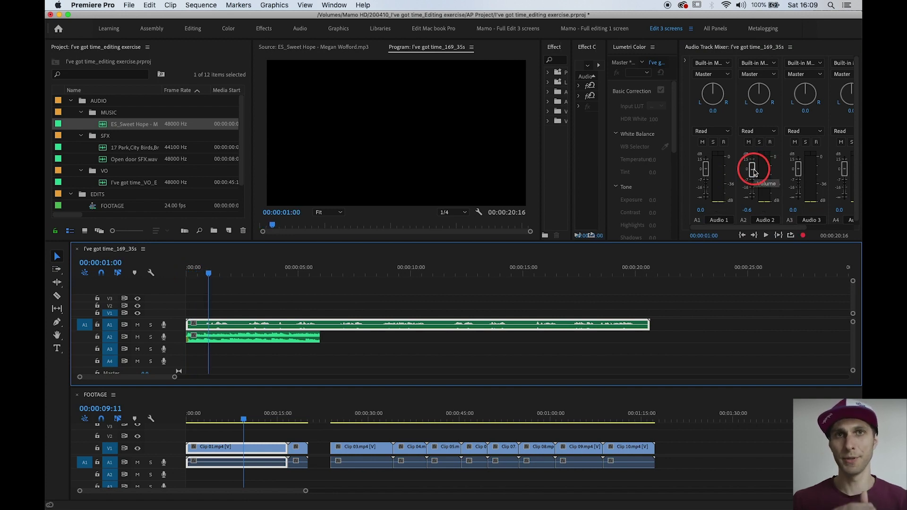
- Lower the Audio 2 track volume during playback, set it to exactly -15.0 dB and deselect the timeline clips
{"action": "key", "text": "space"}
{"action": "left_click_drag", "start_coordinate": [753, 171], "coordinate": [754, 189]}
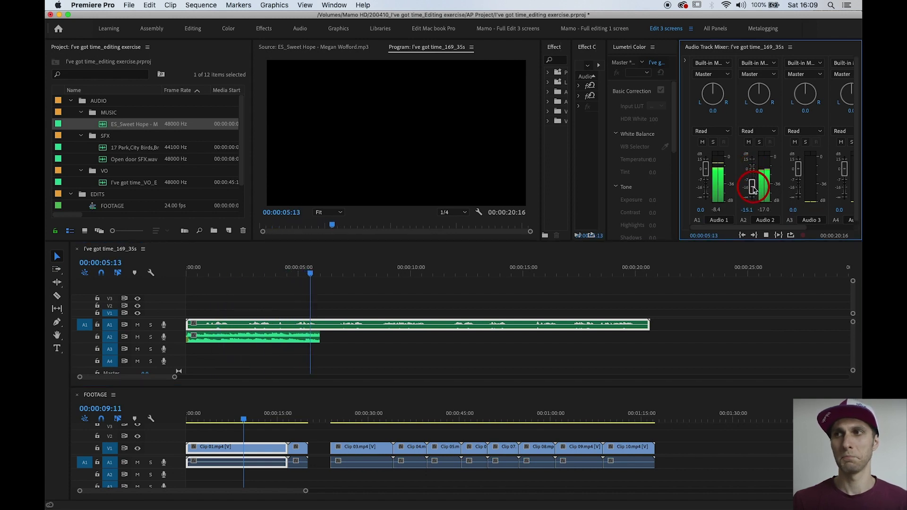
{"action": "key", "text": "space"}
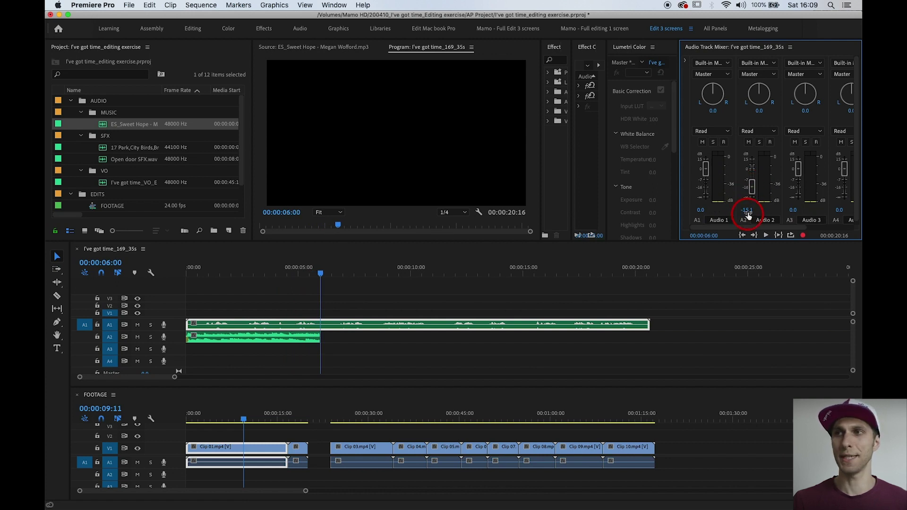
{"action": "left_click", "coordinate": [747, 210]}
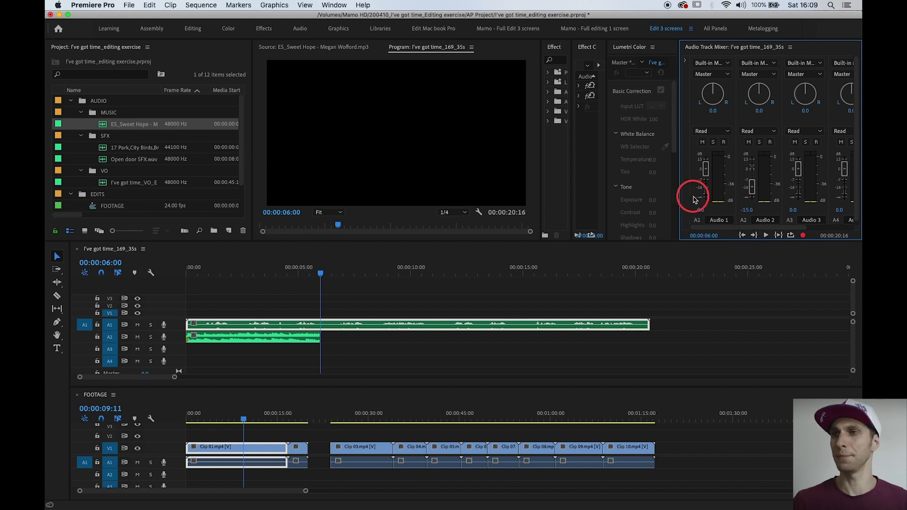
{"action": "left_click", "coordinate": [306, 285]}
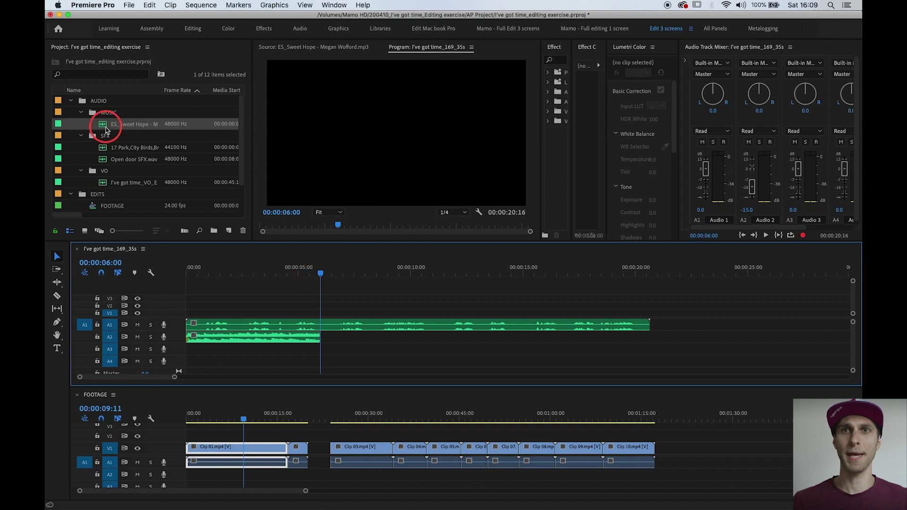
- Open the ES_Sweet Hope music file as source and mark its In point at 00:01:31:19
{"action": "double_click", "coordinate": [105, 127]}
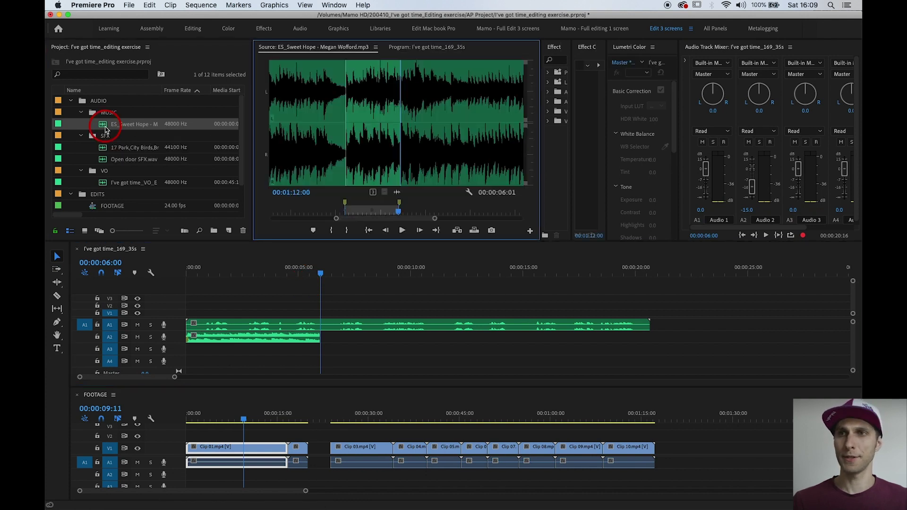
{"action": "left_click_drag", "start_coordinate": [358, 201], "coordinate": [403, 175]}
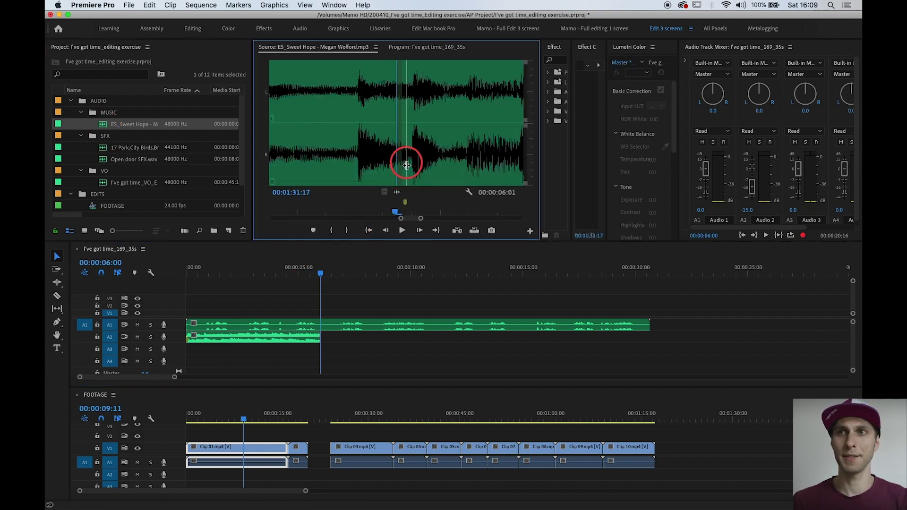
{"action": "left_click_drag", "start_coordinate": [400, 173], "coordinate": [408, 173]}
{"action": "left_click", "coordinate": [300, 196]}
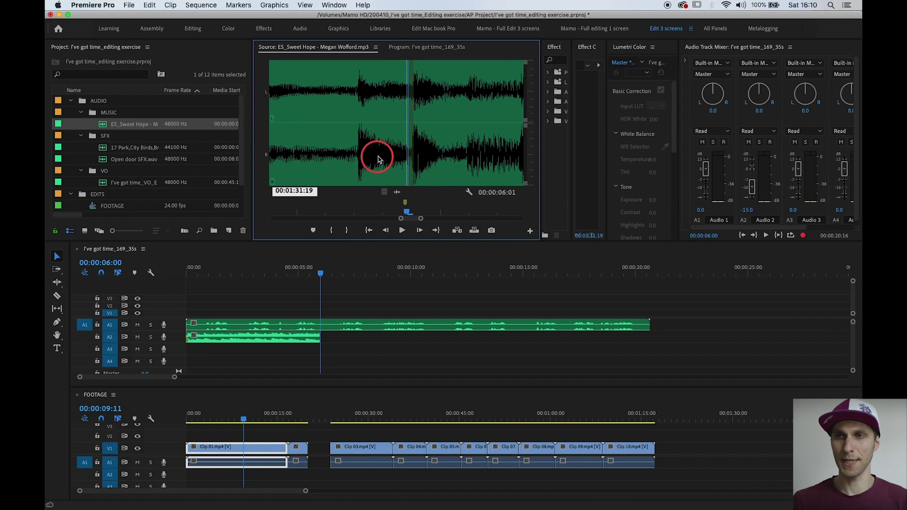
{"action": "left_click", "coordinate": [413, 193]}
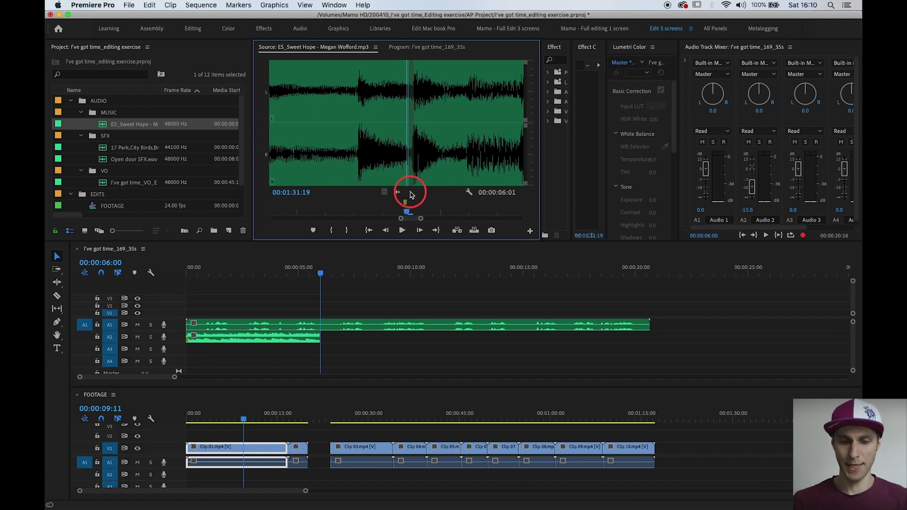
{"action": "key", "text": "alt+o"}
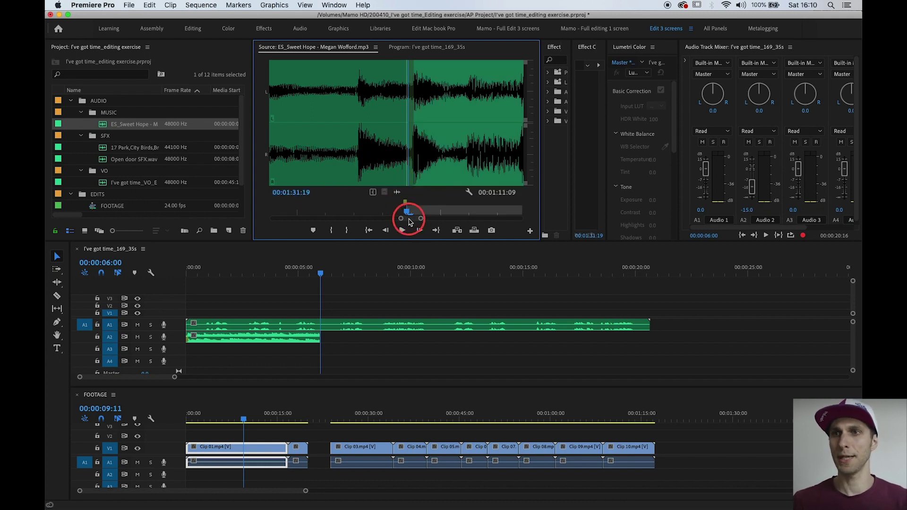
- Mark the music's Out point at 00:01:40:21 and place this section on Audio 2 directly after the first music clip
{"action": "left_click_drag", "start_coordinate": [420, 221], "coordinate": [456, 218]}
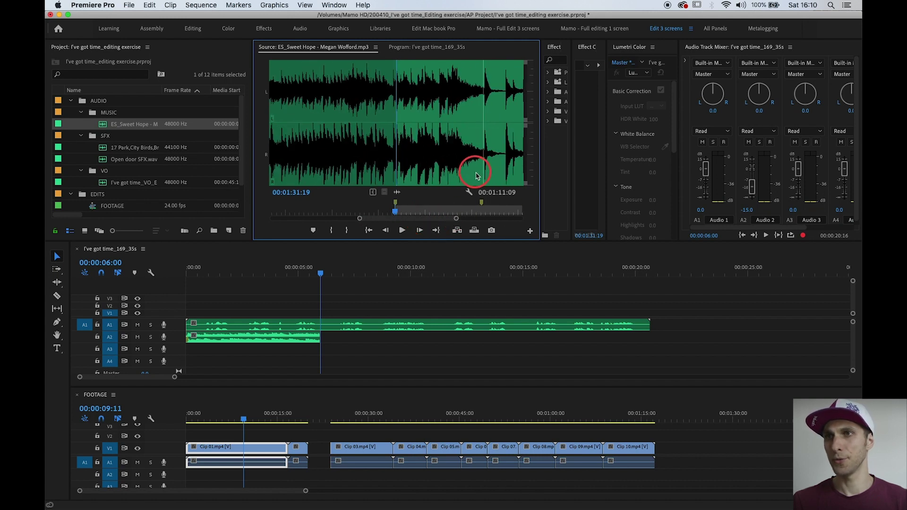
{"action": "left_click", "coordinate": [478, 175]}
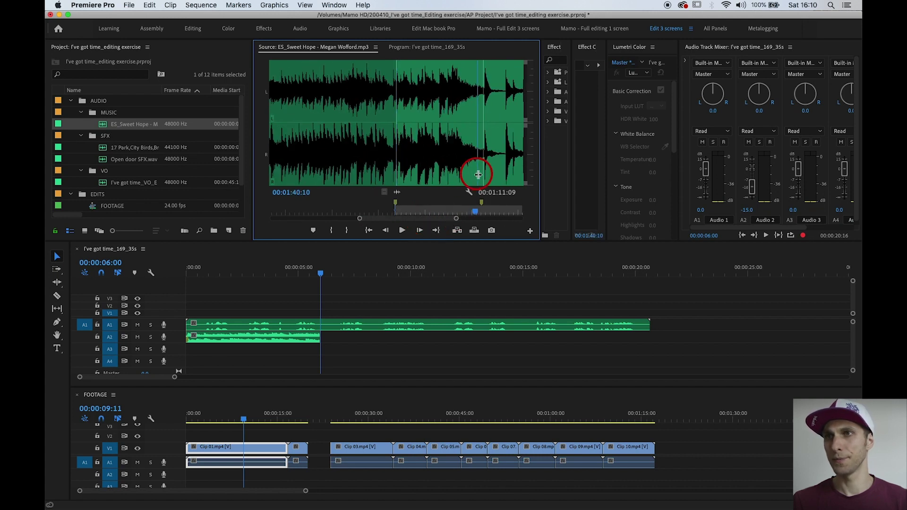
{"action": "left_click", "coordinate": [294, 193]}
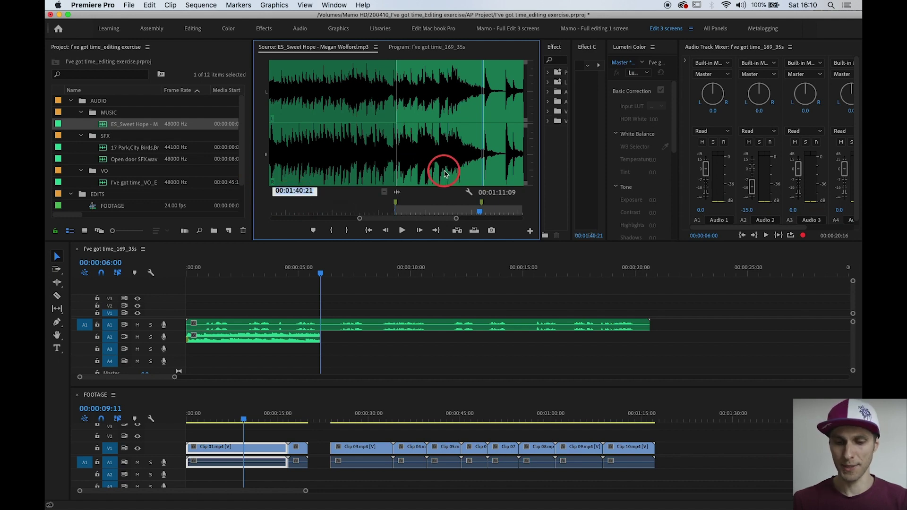
{"action": "key", "text": "Escape"}
{"action": "key", "text": "o"}
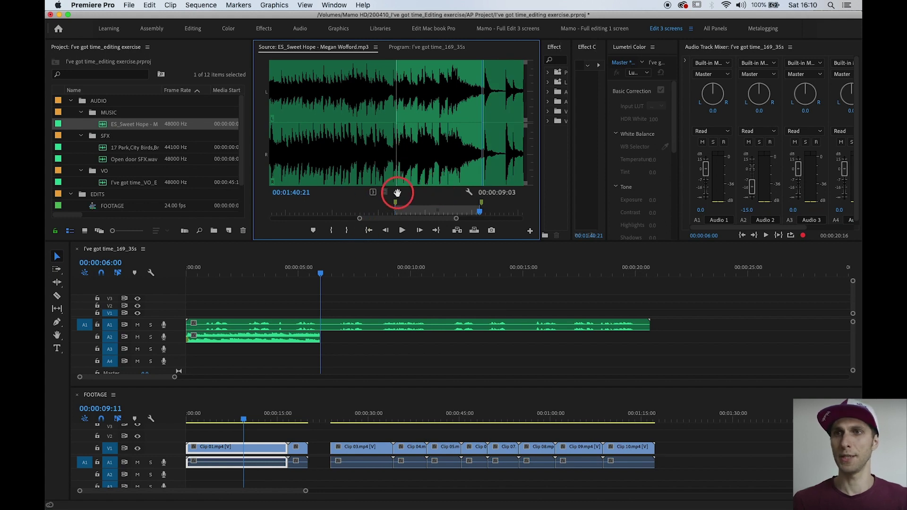
{"action": "left_click_drag", "start_coordinate": [373, 309], "coordinate": [325, 338]}
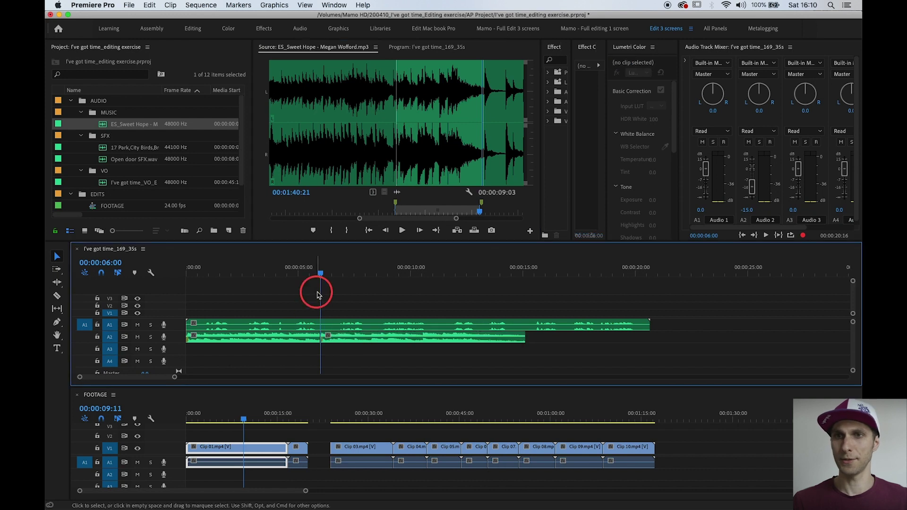
- Play the sequence from 00:00:03:18 across the join between the two music clips
{"action": "left_click", "coordinate": [270, 272]}
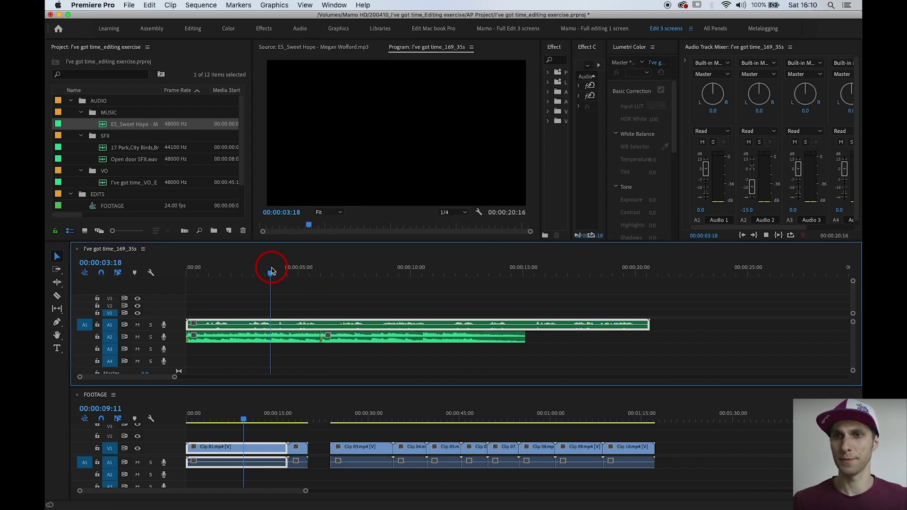
{"action": "key", "text": "space"}
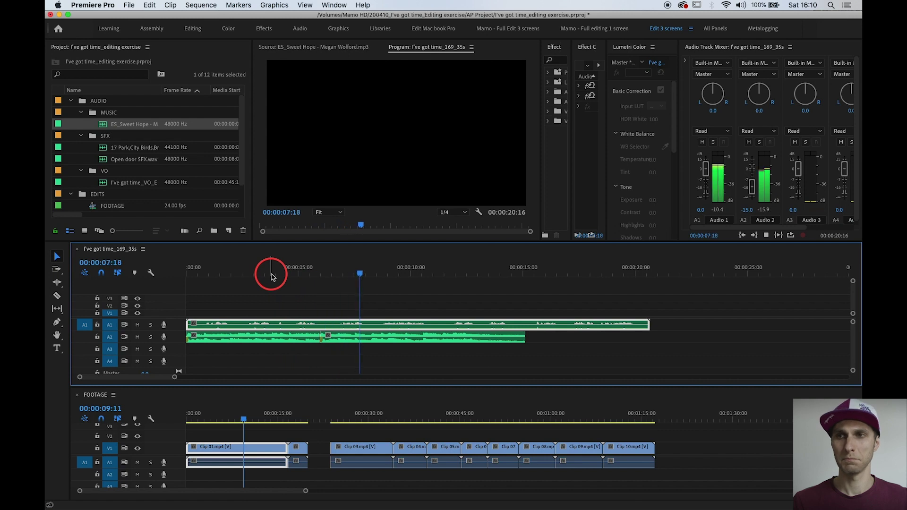
{"action": "key", "text": "space"}
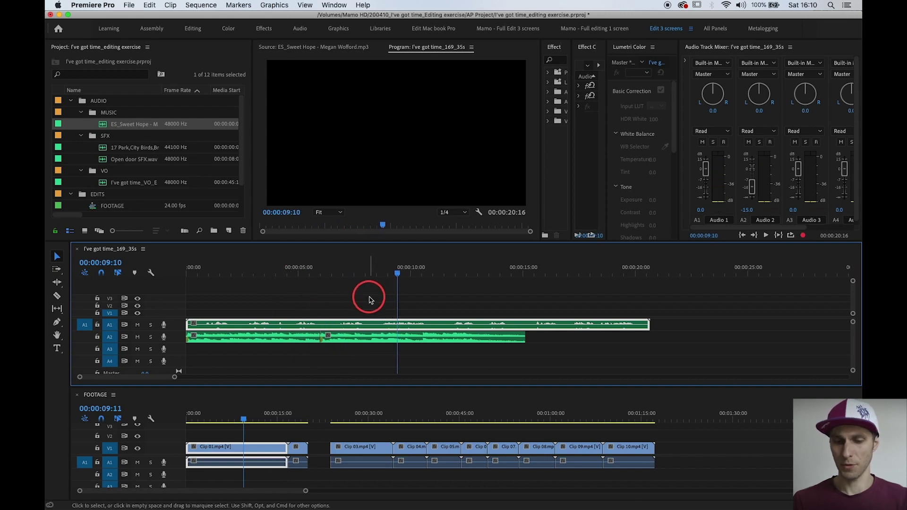
- Enlarge the audio tracks around the music join and give the I've got time_169_35s timeline more height
{"action": "left_click", "coordinate": [317, 270]}
{"action": "key", "text": "equal"}
{"action": "key", "text": "equal"}
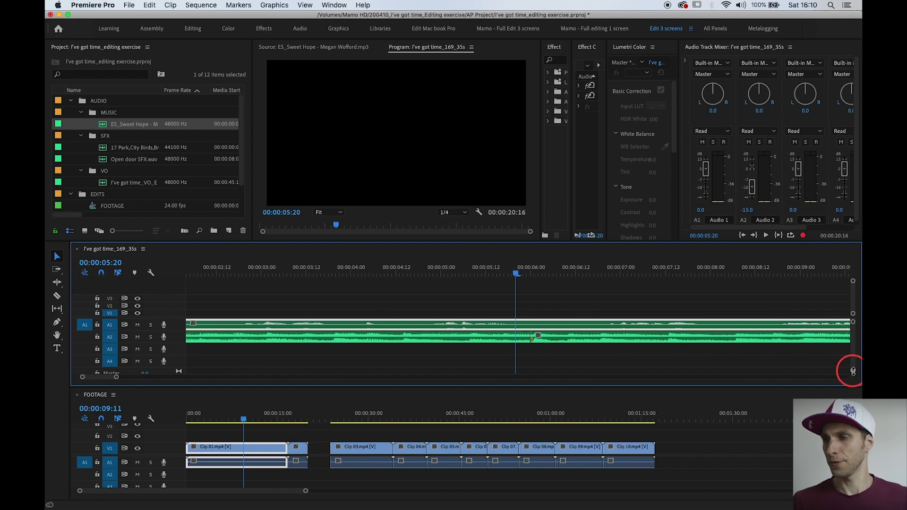
{"action": "left_click_drag", "start_coordinate": [853, 372], "coordinate": [854, 369]}
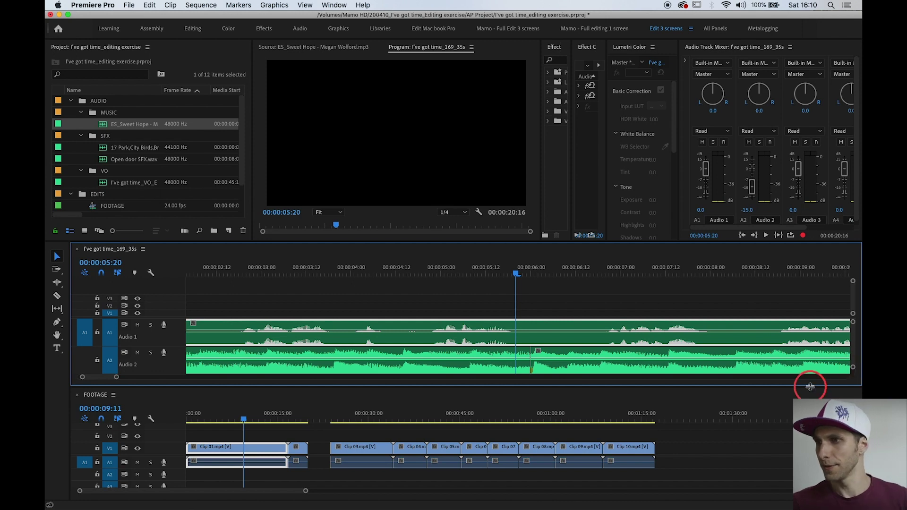
{"action": "left_click_drag", "start_coordinate": [802, 388], "coordinate": [801, 413]}
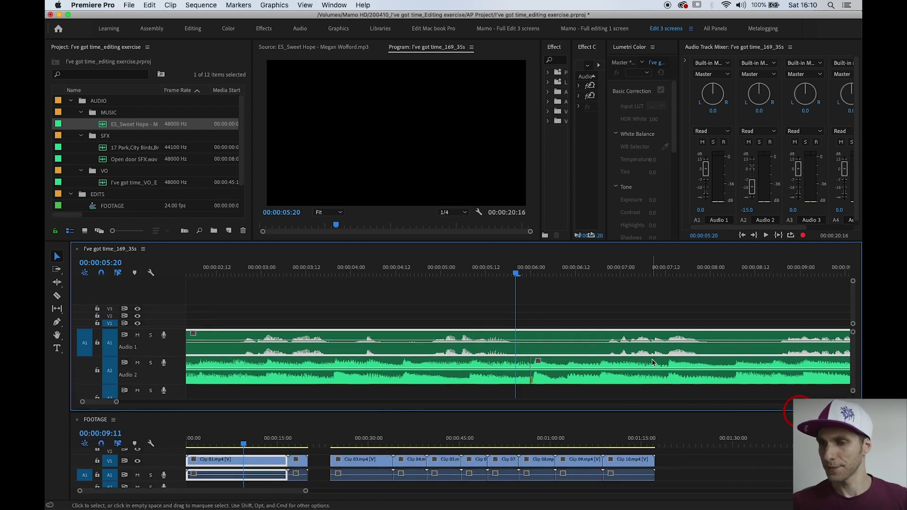
- Move the second music clip away from the join and trim the first music clip's end to 00:00:06:01
{"action": "left_click", "coordinate": [549, 378]}
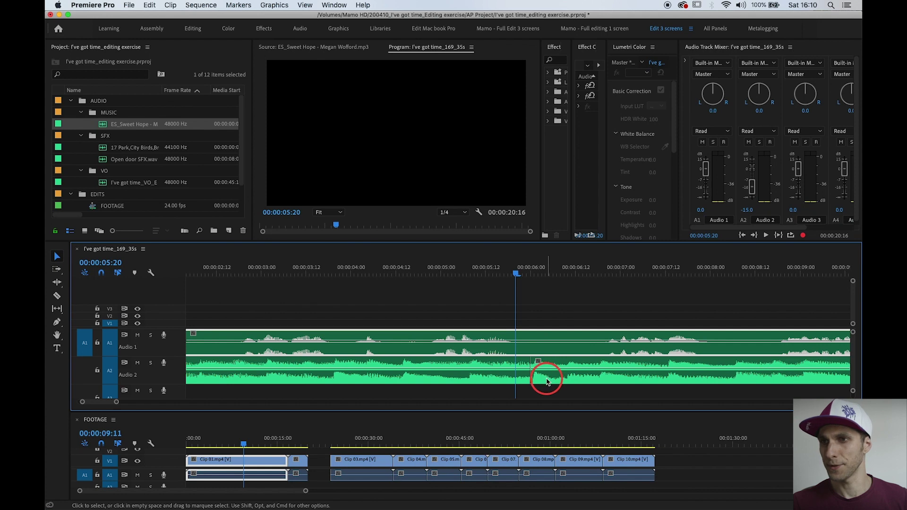
{"action": "mouse_move", "coordinate": [547, 382]}
{"action": "left_mouse_down"}
{"action": "mouse_move", "coordinate": [551, 374]}
{"action": "mouse_move", "coordinate": [533, 377]}
{"action": "mouse_move", "coordinate": [573, 378]}
{"action": "mouse_move", "coordinate": [531, 375]}
{"action": "mouse_move", "coordinate": [540, 375]}
{"action": "left_mouse_up"}
{"action": "left_click", "coordinate": [531, 273]}
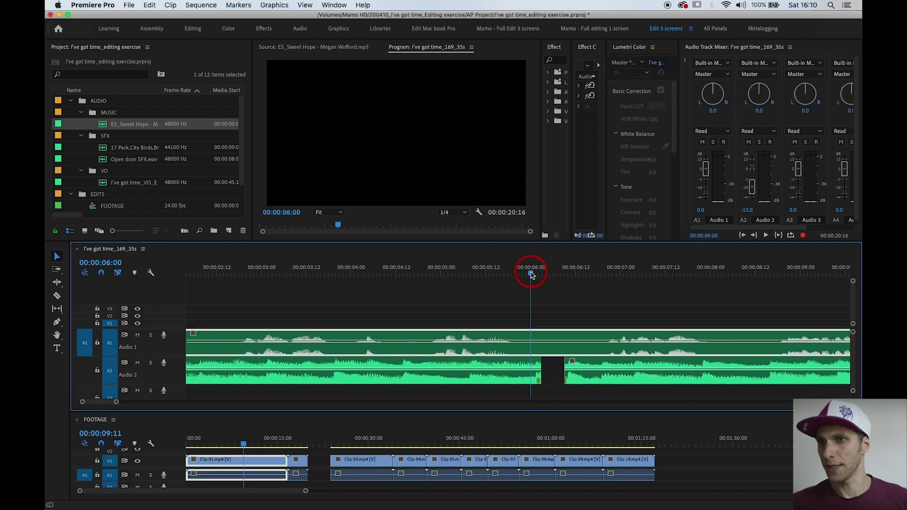
{"action": "left_click_drag", "start_coordinate": [531, 274], "coordinate": [535, 274]}
{"action": "left_click_drag", "start_coordinate": [538, 364], "coordinate": [539, 364]}
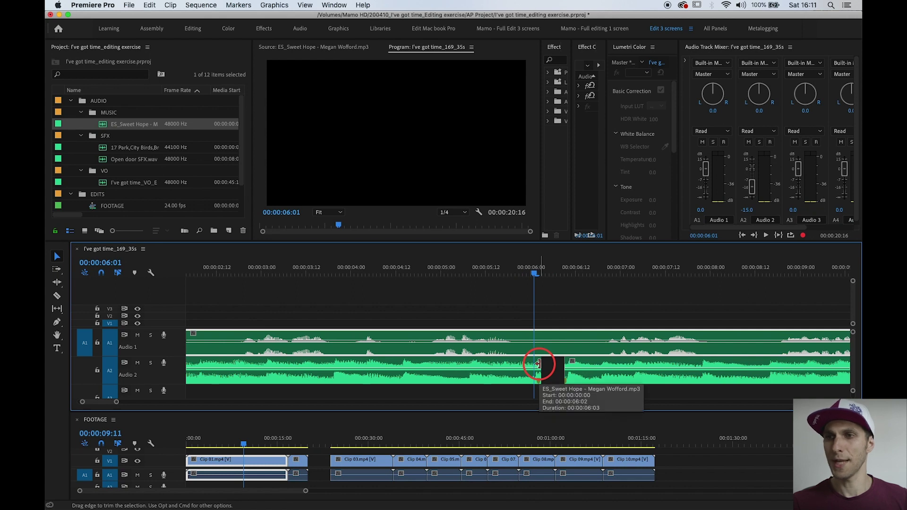
{"action": "left_click", "coordinate": [539, 364]}
{"action": "left_click_drag", "start_coordinate": [538, 363], "coordinate": [534, 364]}
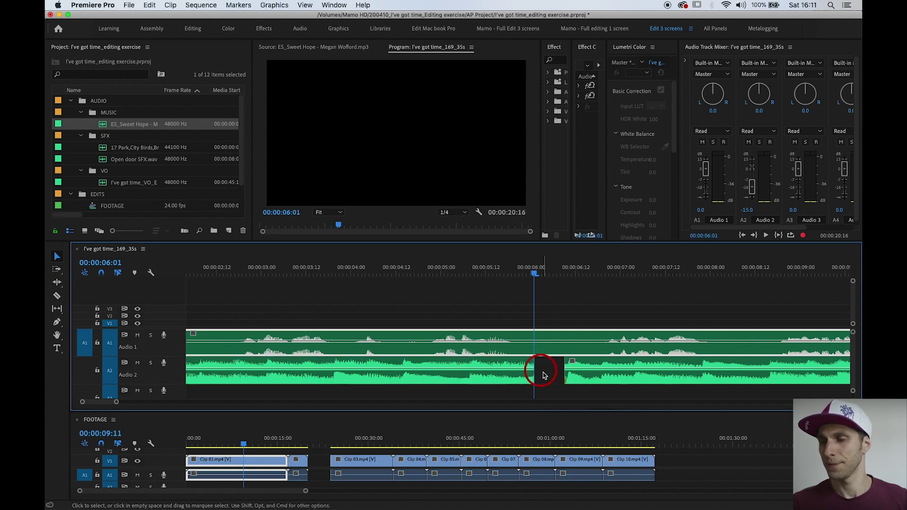
- Move the second music clip back so it starts directly at the end of the first music clip
{"action": "left_click", "coordinate": [627, 377]}
{"action": "left_click", "coordinate": [565, 267]}
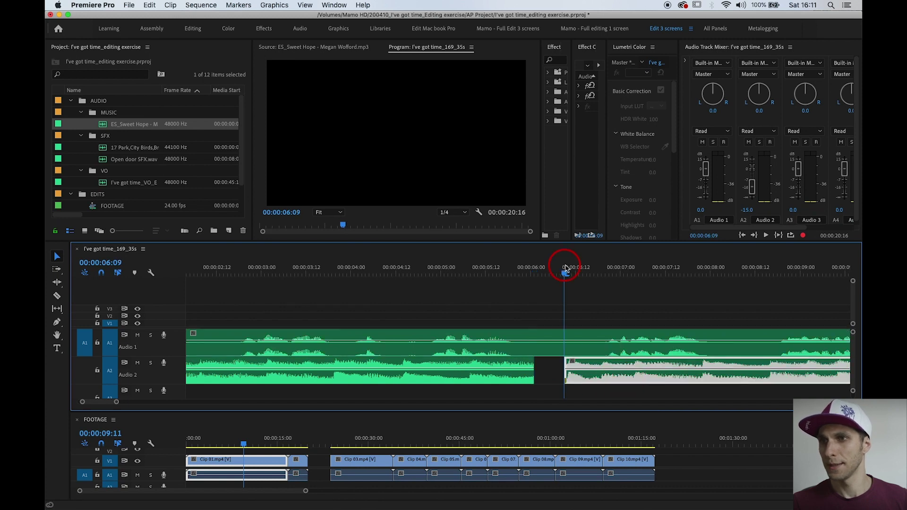
{"action": "left_click_drag", "start_coordinate": [566, 268], "coordinate": [569, 270]}
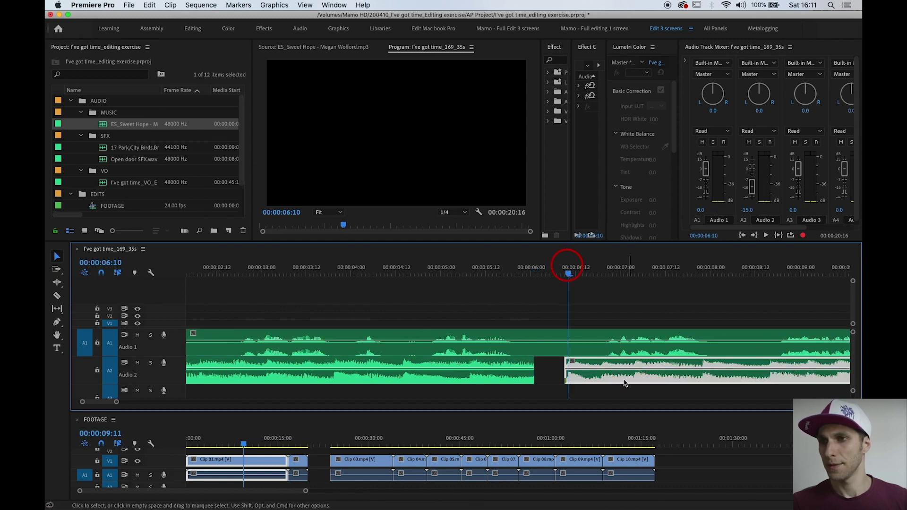
{"action": "left_click_drag", "start_coordinate": [628, 379], "coordinate": [600, 378]}
- Play the adjusted music join from 00:00:04:00 to check its timing
{"action": "left_click", "coordinate": [350, 267]}
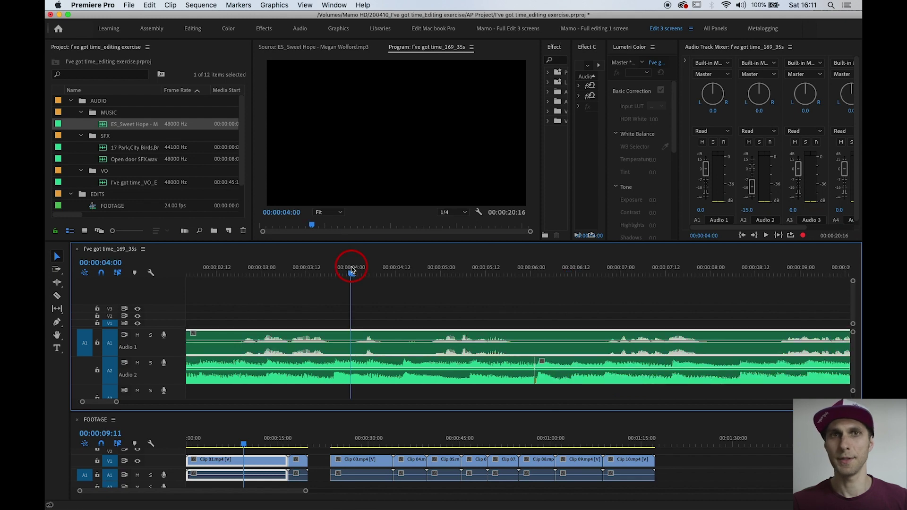
{"action": "key", "text": "space"}
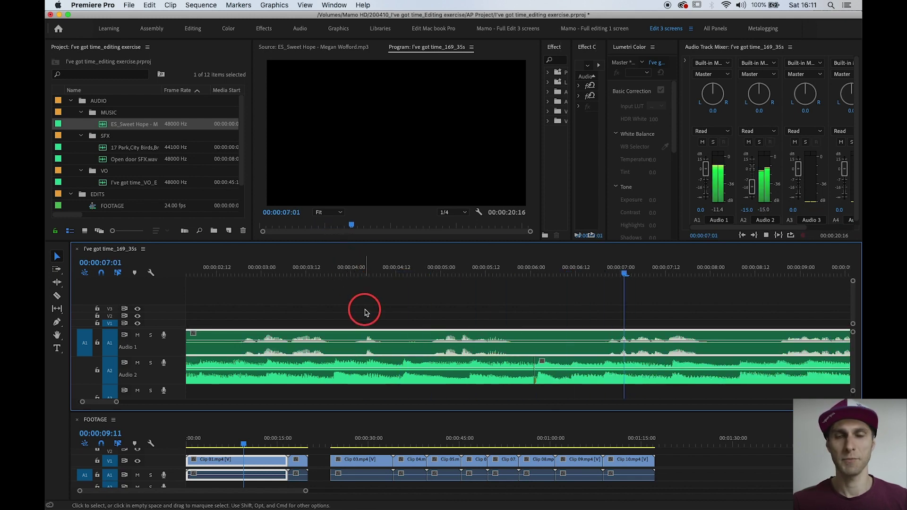
{"action": "key", "text": "space"}
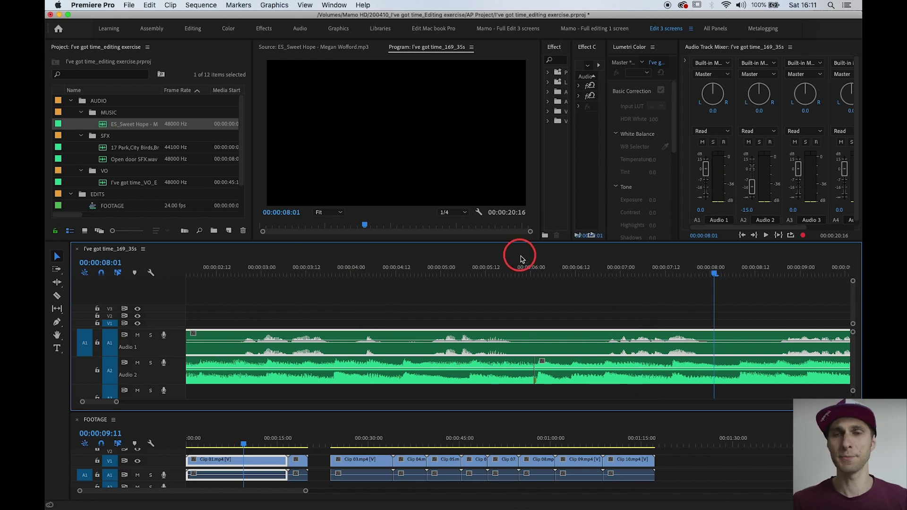
- Apply the default Constant Power transition between the two music clips and shorten it to a few frames around the cut
{"action": "right_click", "coordinate": [534, 366]}
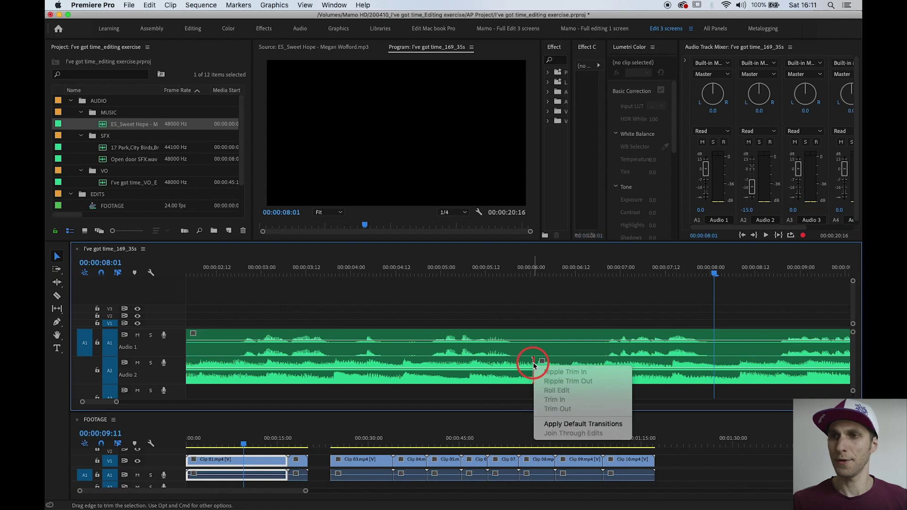
{"action": "left_click", "coordinate": [565, 424]}
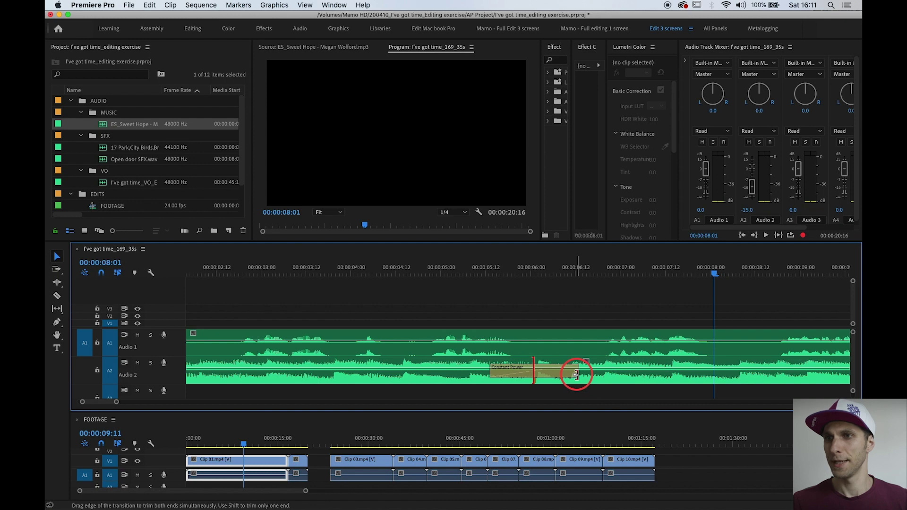
{"action": "left_click", "coordinate": [575, 376]}
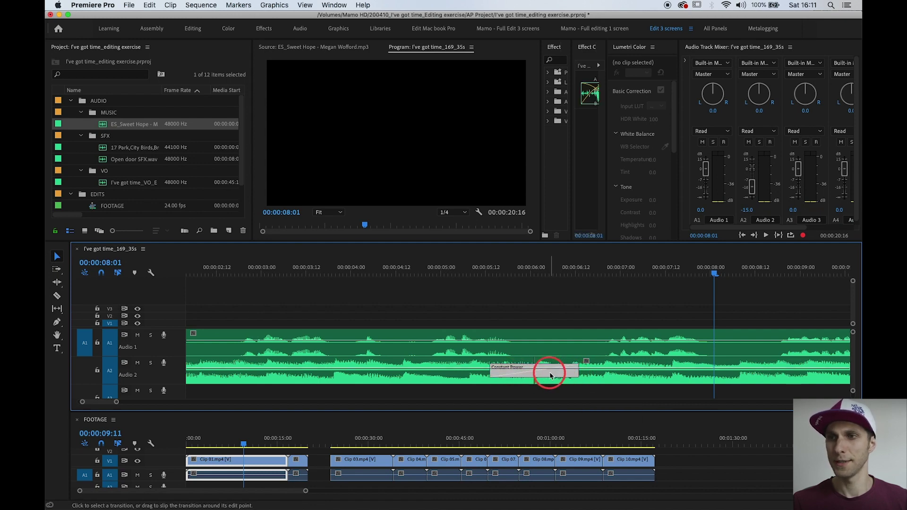
{"action": "left_click_drag", "start_coordinate": [573, 372], "coordinate": [540, 371]}
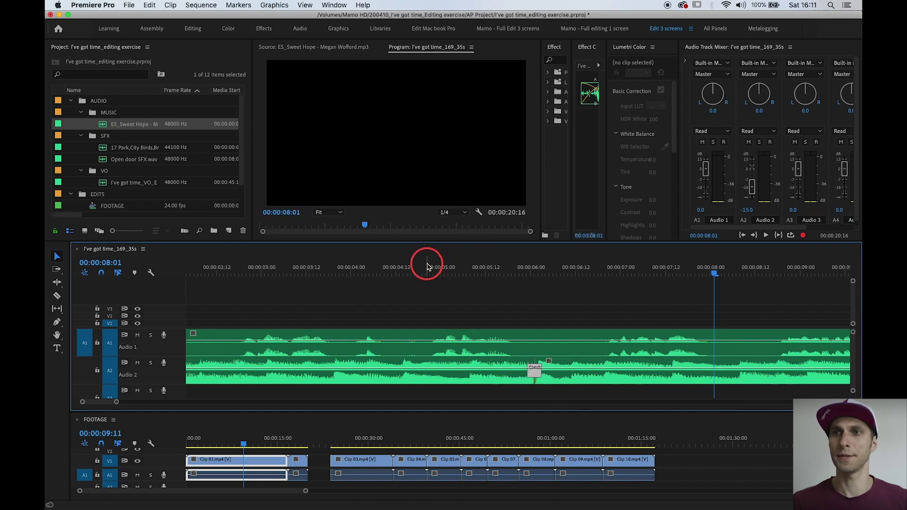
- Play the sequence from just before the shortened crossfade to check the music transition
{"action": "left_click", "coordinate": [427, 267]}
{"action": "key", "text": "space"}
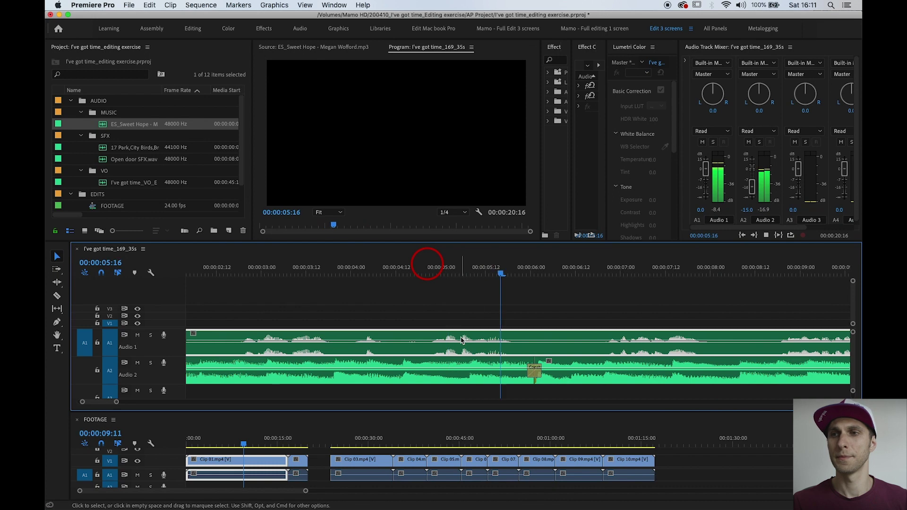
{"action": "left_click", "coordinate": [462, 340]}
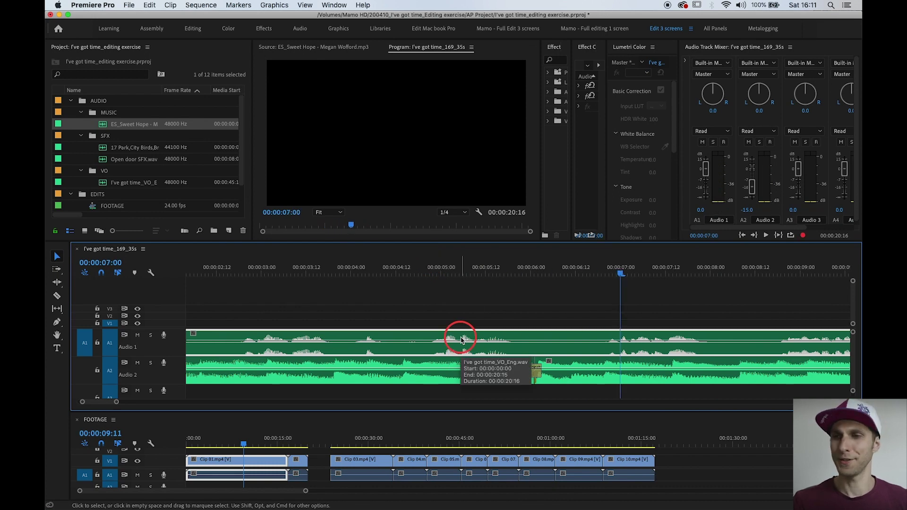
- Save the I've got time_editing exercise project
{"action": "key", "text": "minus"}
{"action": "key", "text": "minus"}
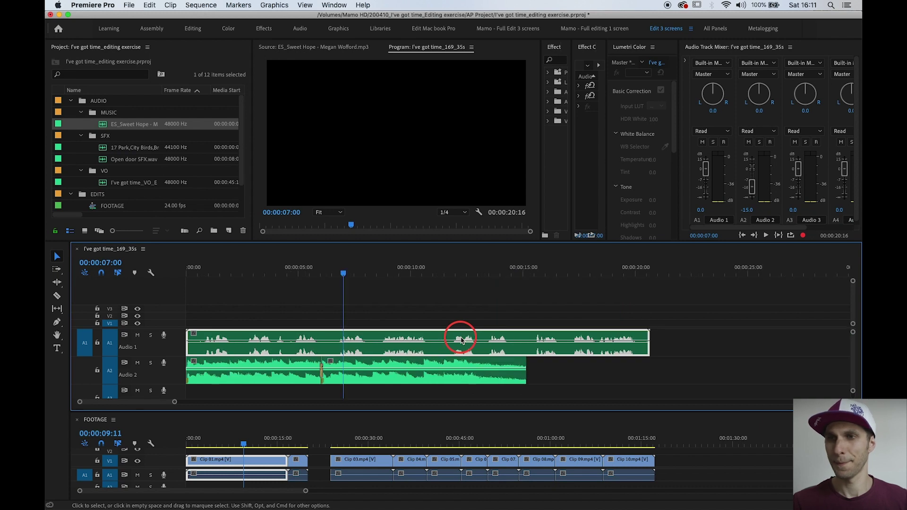
{"action": "key", "text": "super+s"}
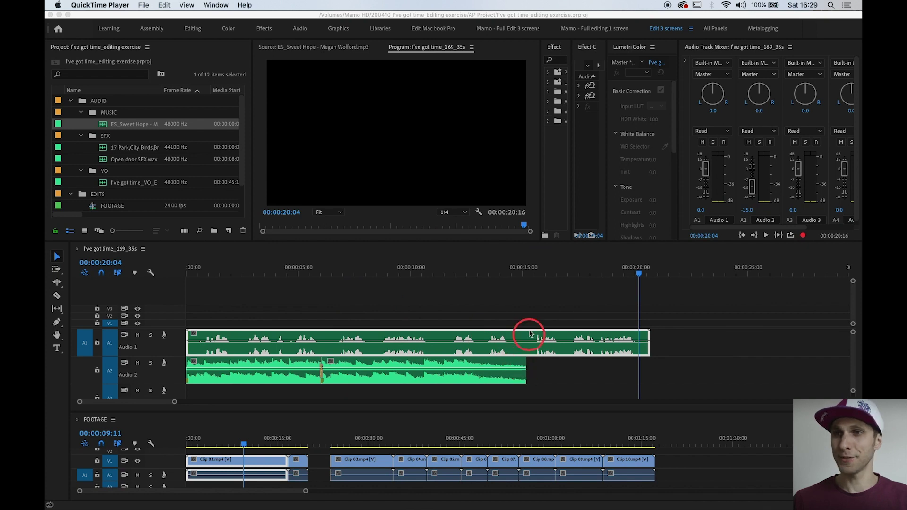
- Apply the default Constant Power transition to the end of the second music clip and lengthen it to almost two seconds
{"action": "left_click", "coordinate": [519, 269]}
{"action": "left_click", "coordinate": [519, 271]}
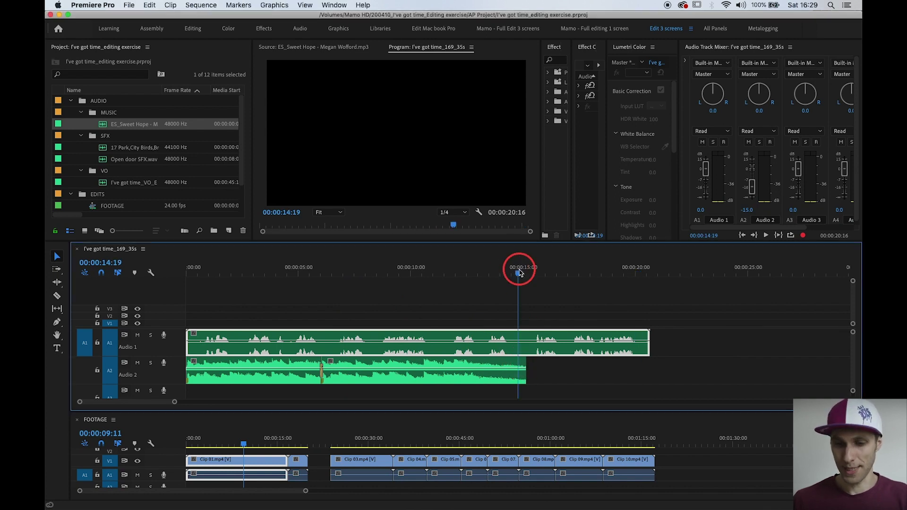
{"action": "key", "text": "="}
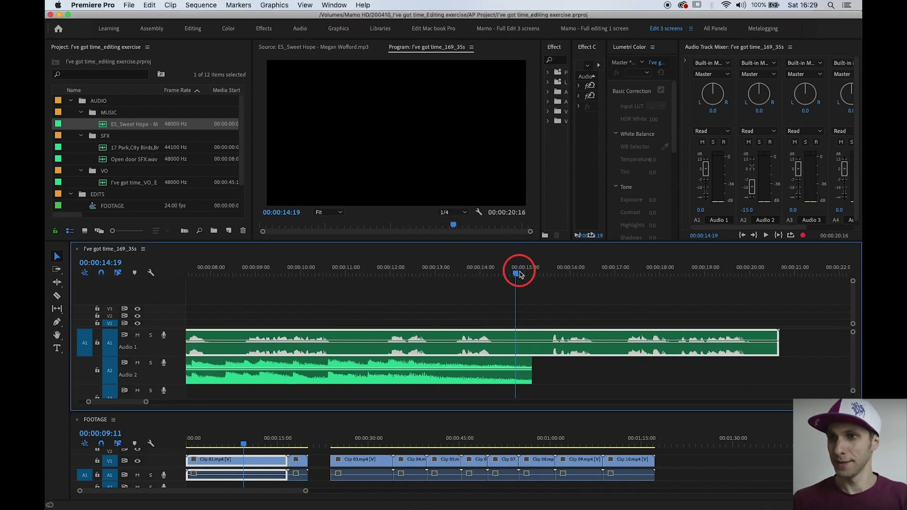
{"action": "right_click", "coordinate": [530, 364]}
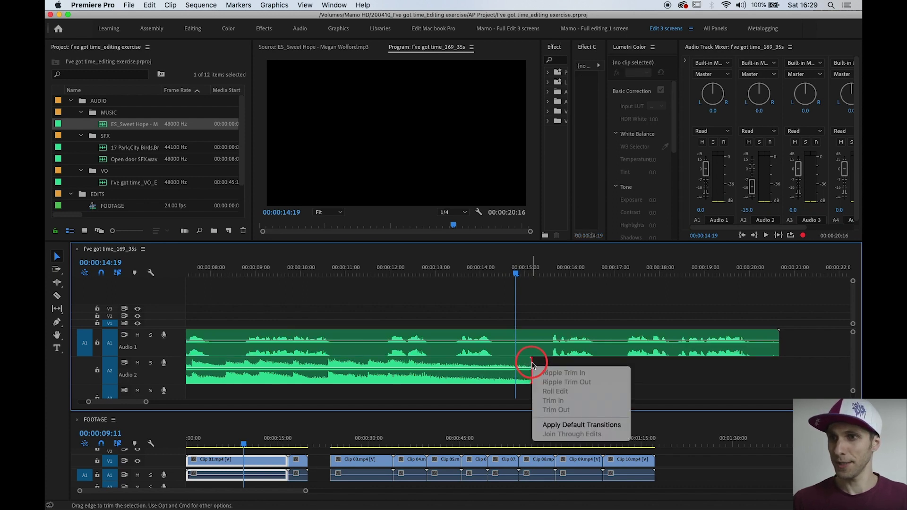
{"action": "left_click", "coordinate": [553, 425]}
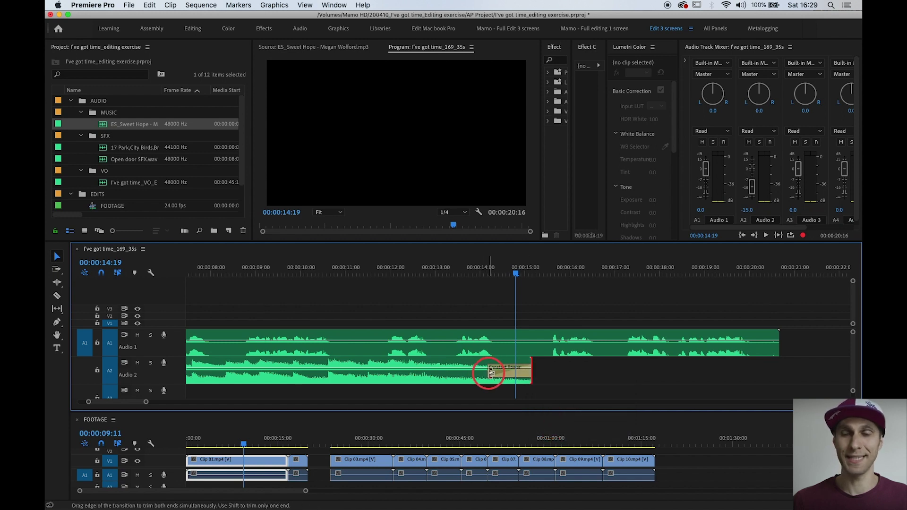
{"action": "left_click_drag", "start_coordinate": [492, 373], "coordinate": [456, 375]}
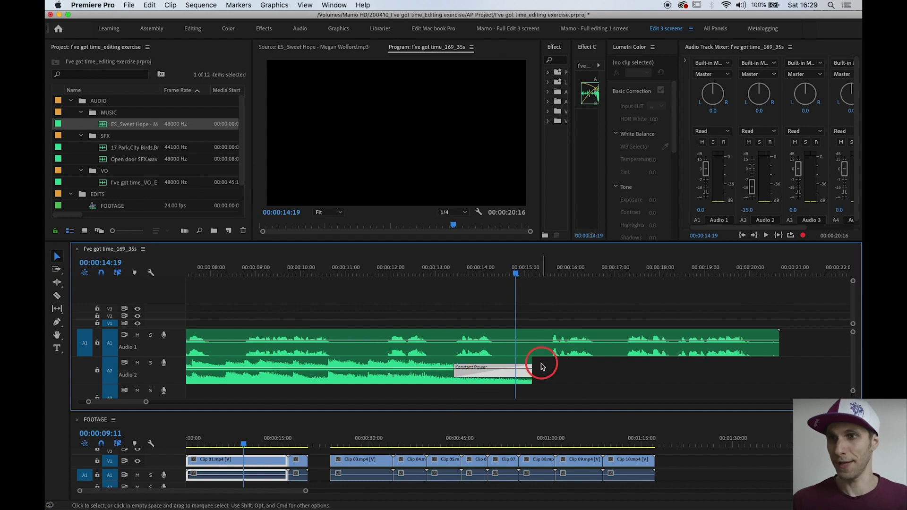
- Trim the end of the second music clip back to about 00:00:14:19, keeping its fade-out
{"action": "left_click_drag", "start_coordinate": [531, 360], "coordinate": [506, 365]}
{"action": "left_click", "coordinate": [425, 269]}
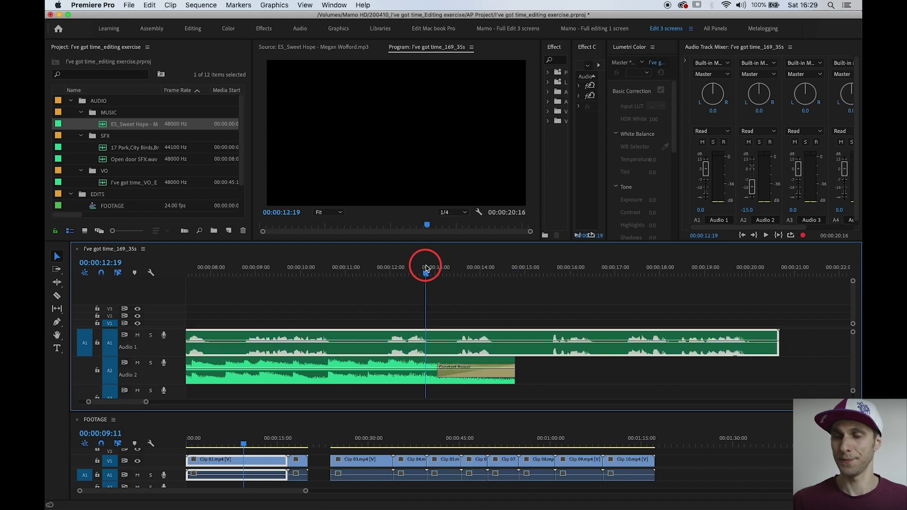
{"action": "key", "text": "minus"}
{"action": "key", "text": "Down"}
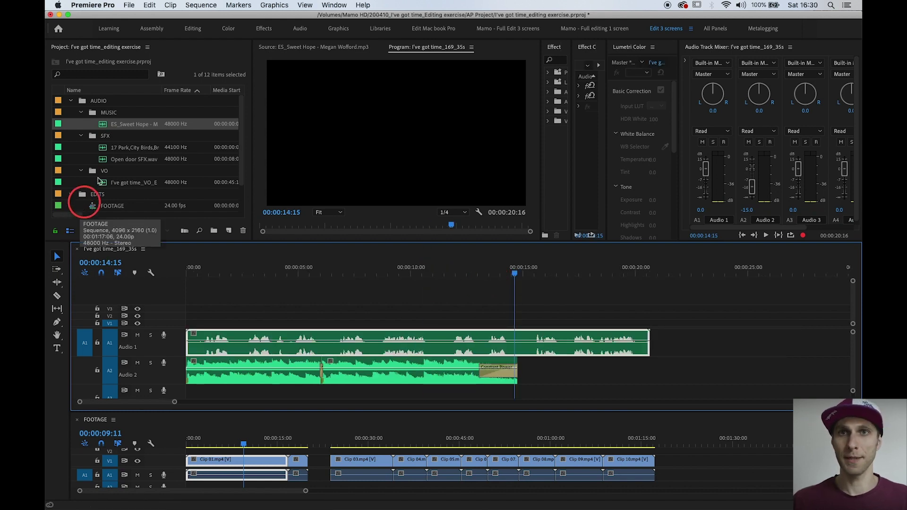
- Open the Sweet Hope music in the source monitor and mark its ending from 00:02:22:00 to 00:02:40:18
{"action": "double_click", "coordinate": [104, 129]}
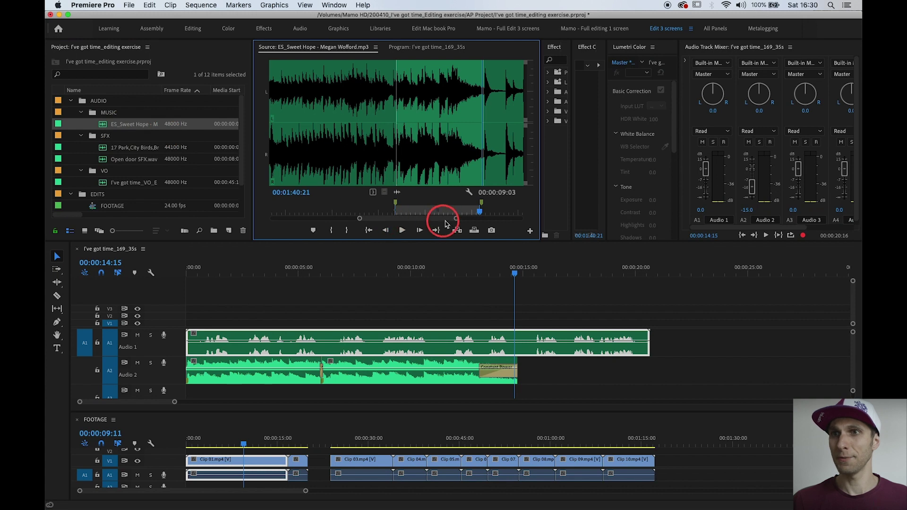
{"action": "left_click_drag", "start_coordinate": [457, 218], "coordinate": [480, 213]}
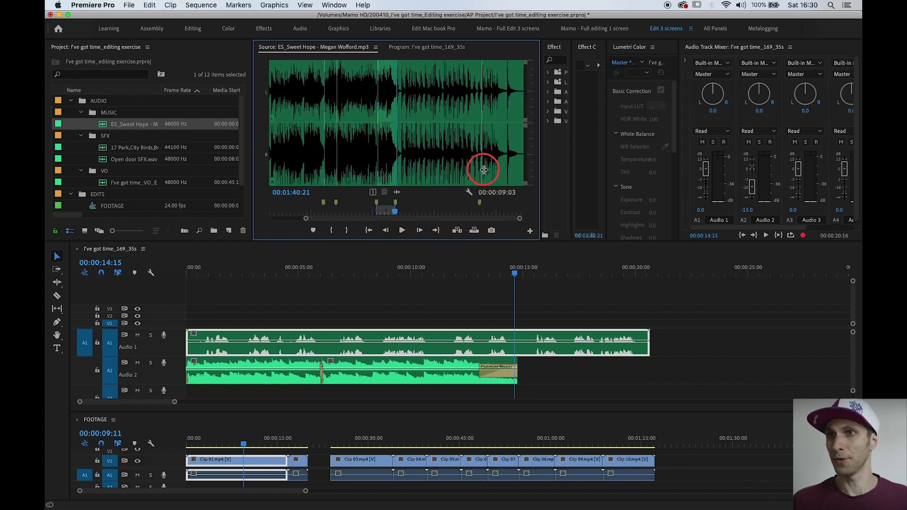
{"action": "left_click_drag", "start_coordinate": [301, 194], "coordinate": [304, 196]}
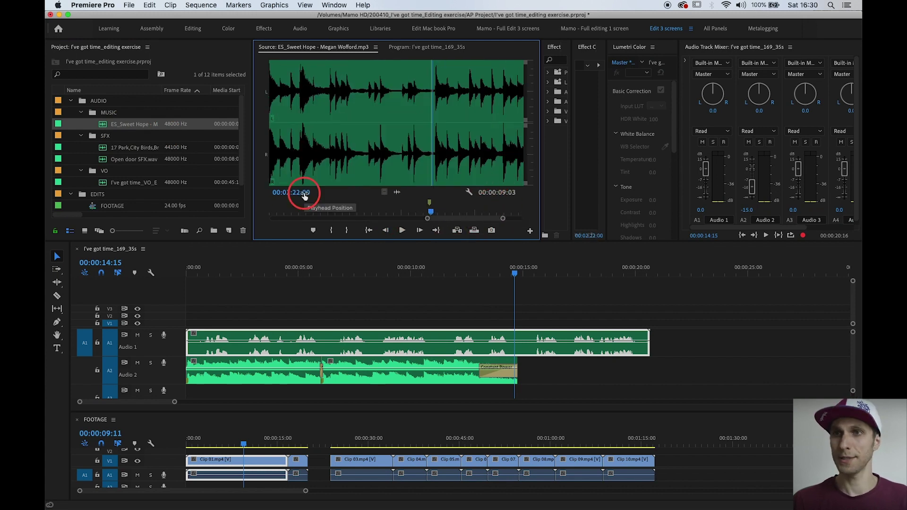
{"action": "key", "text": "i"}
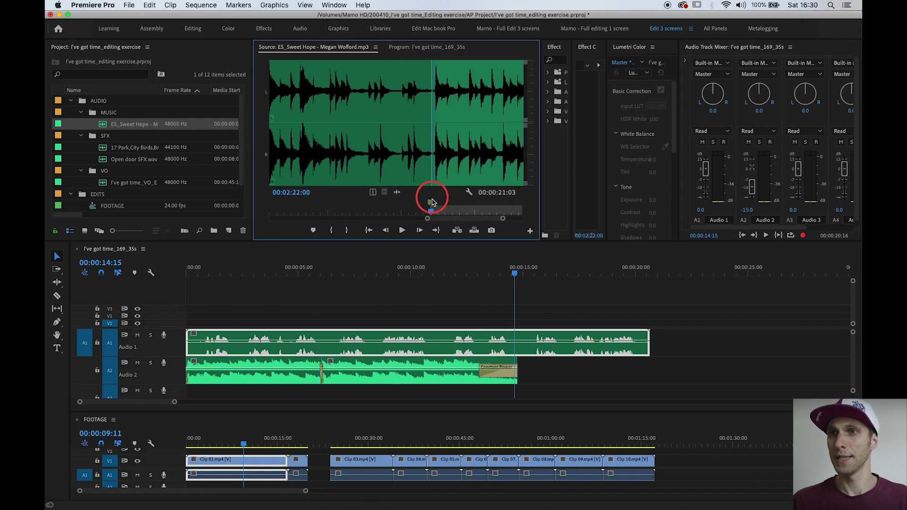
{"action": "left_click_drag", "start_coordinate": [463, 221], "coordinate": [490, 223]}
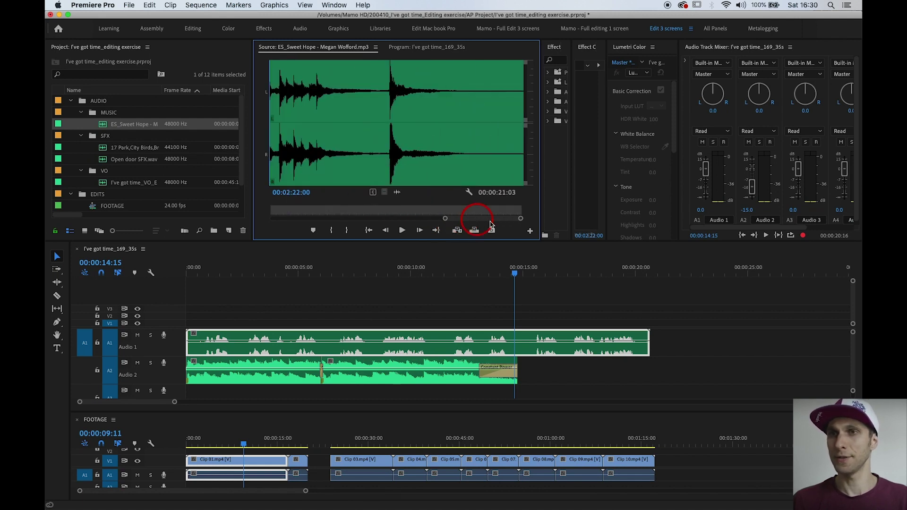
{"action": "left_click", "coordinate": [487, 129]}
{"action": "key", "text": "o"}
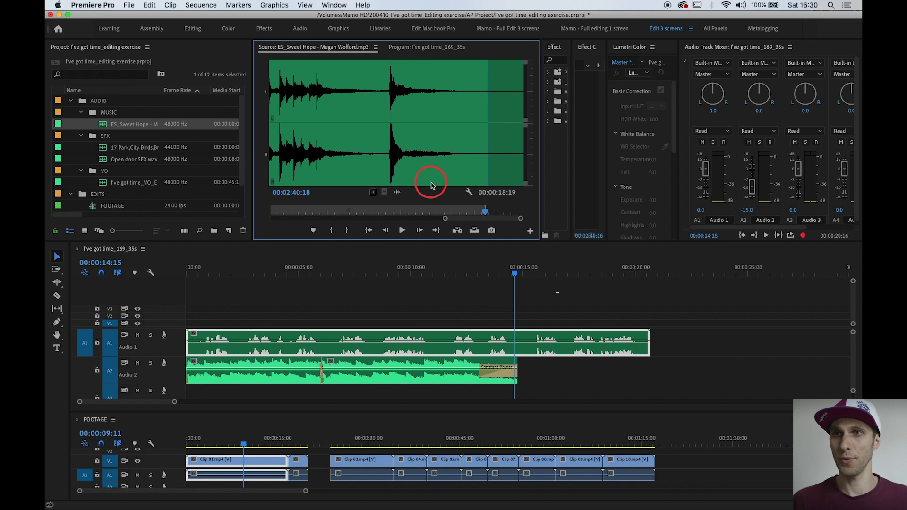
- Insert the marked music ending on Audio 2 at about 00:00:17:00, leaving a gap after the faded clip
{"action": "left_click_drag", "start_coordinate": [445, 218], "coordinate": [413, 218]}
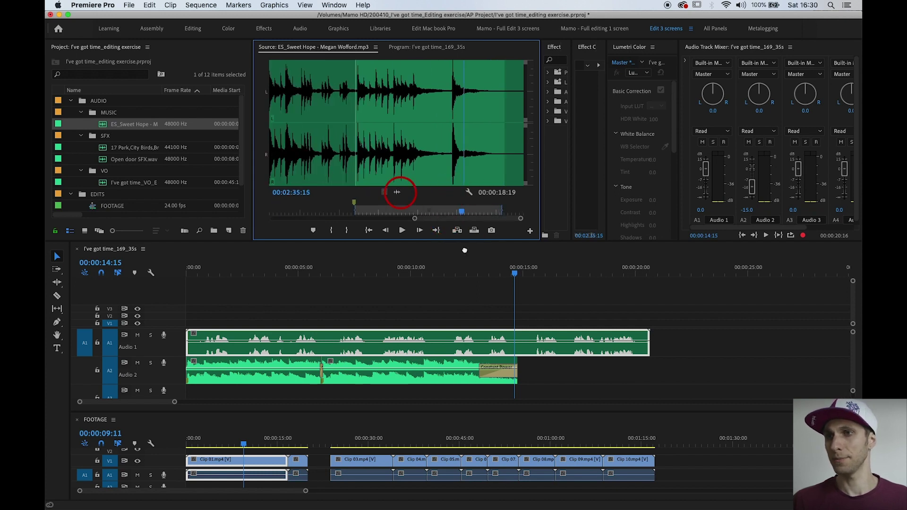
{"action": "left_click_drag", "start_coordinate": [464, 251], "coordinate": [577, 369]}
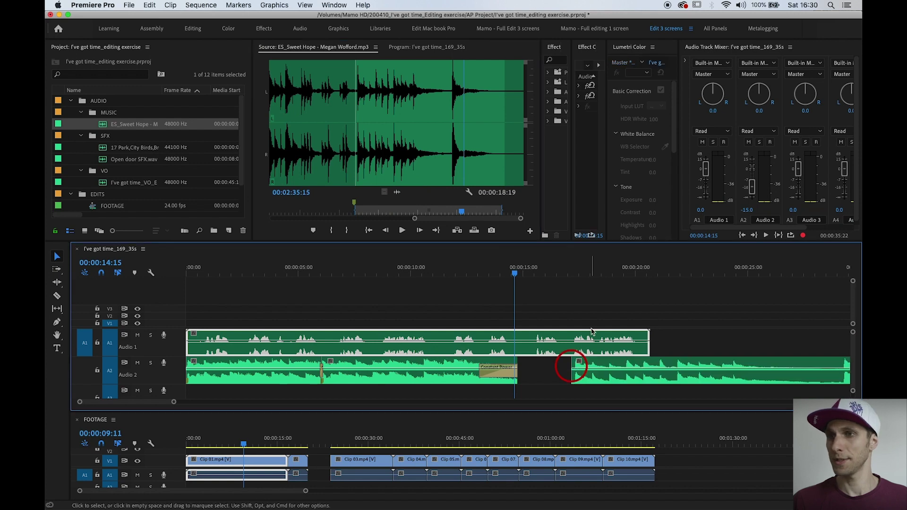
{"action": "key", "text": "minus"}
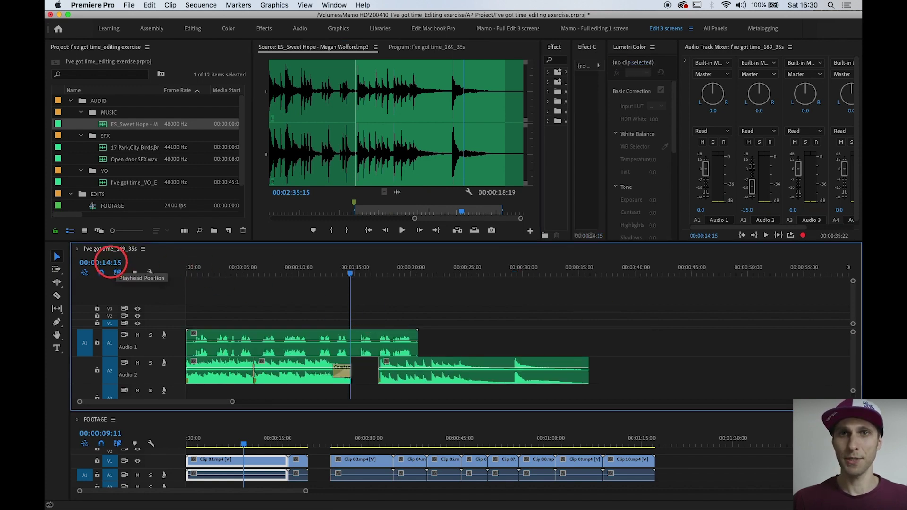
- Move the music ending clip to start at 00:00:21:00, just after the voice-over, and play it
{"action": "left_click", "coordinate": [111, 260]}
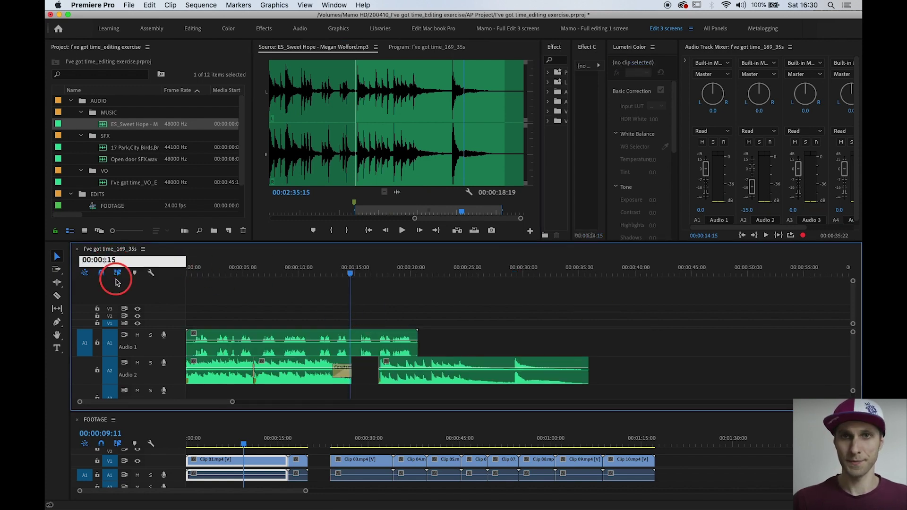
{"action": "type", "text": "00:00:21:0"}
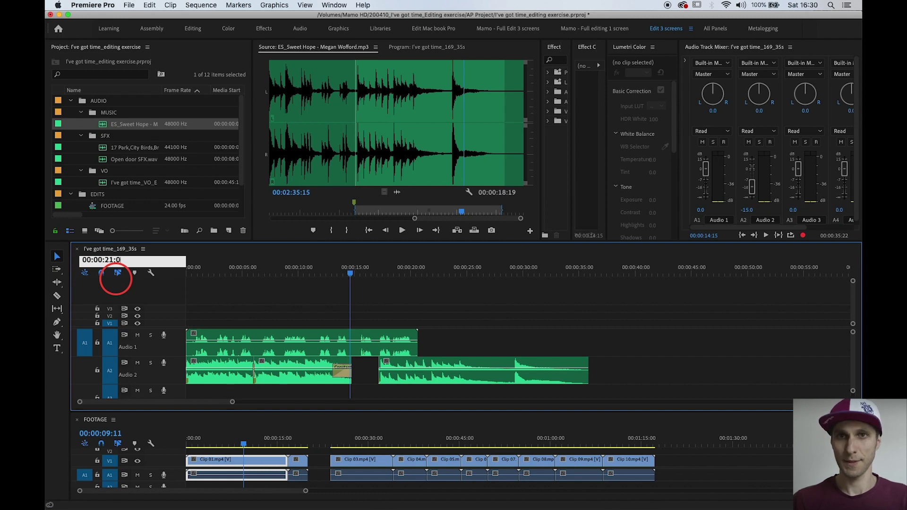
{"action": "type", "text": "0"}
{"action": "key", "text": "Return"}
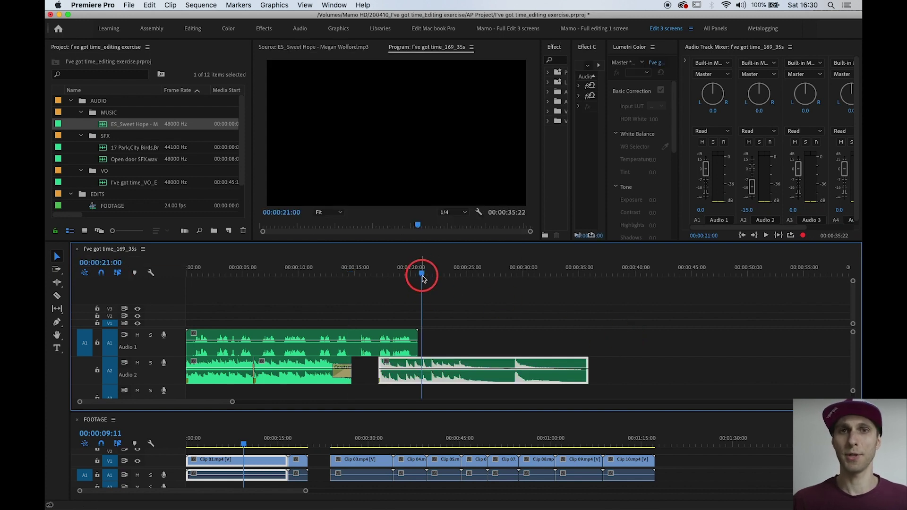
{"action": "left_click_drag", "start_coordinate": [402, 366], "coordinate": [439, 366]}
{"action": "key", "text": "space"}
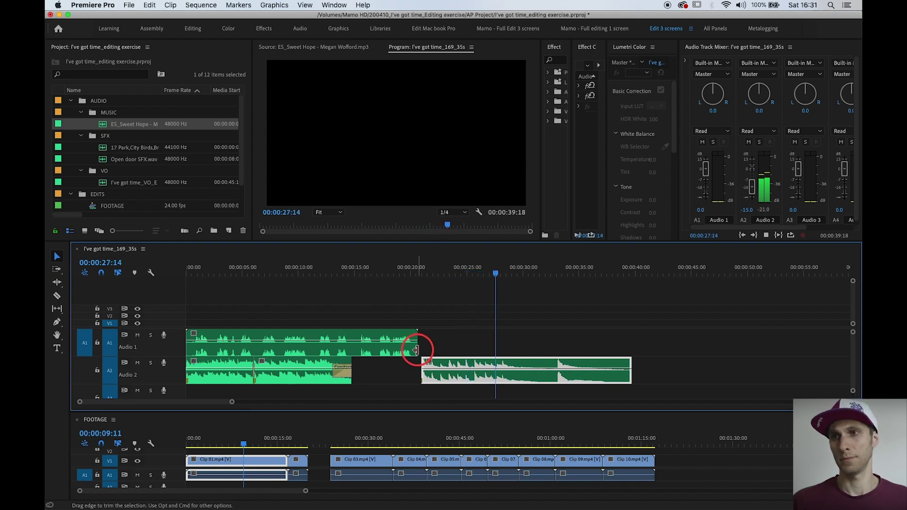
{"action": "key", "text": "space"}
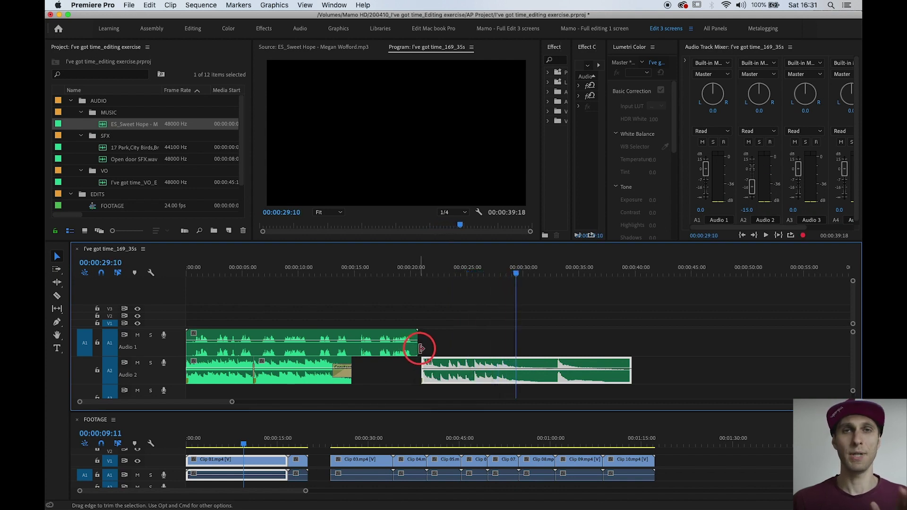
- Cut the voice-over clip at 00:00:00:19 and delete the silent piece before the first phrase
{"action": "left_click", "coordinate": [196, 274]}
{"action": "key", "text": "equal"}
{"action": "key", "text": "equal"}
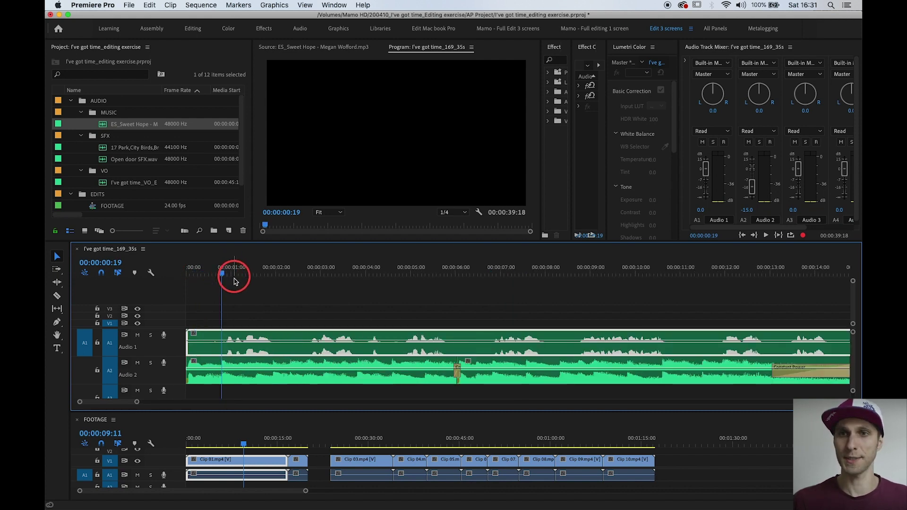
{"action": "key", "text": "c"}
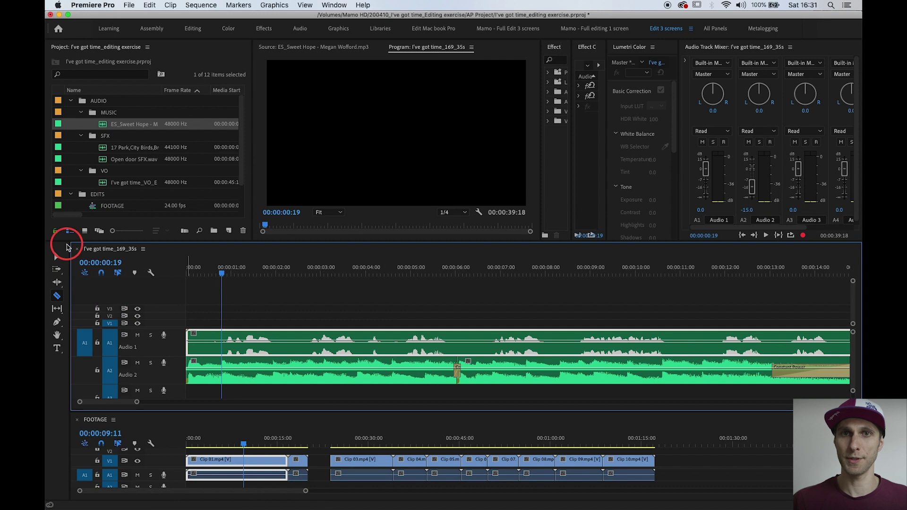
{"action": "left_click", "coordinate": [222, 341]}
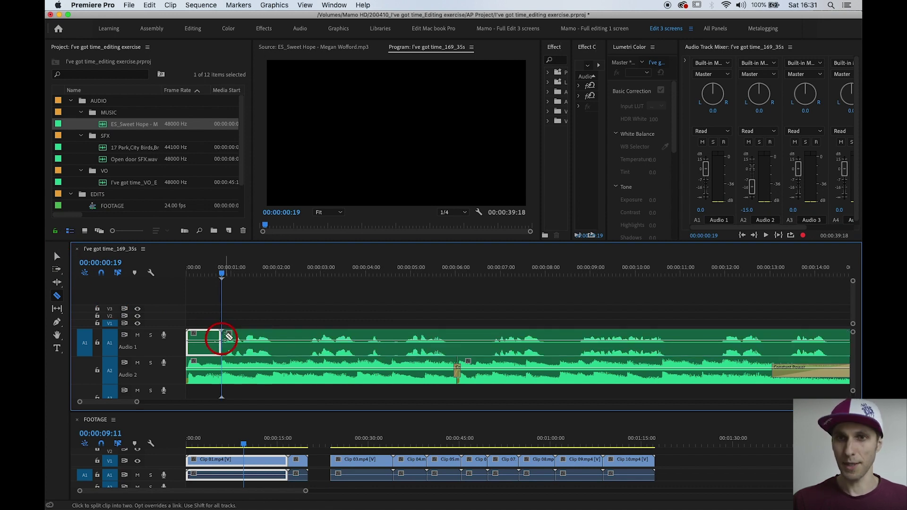
{"action": "key", "text": "v"}
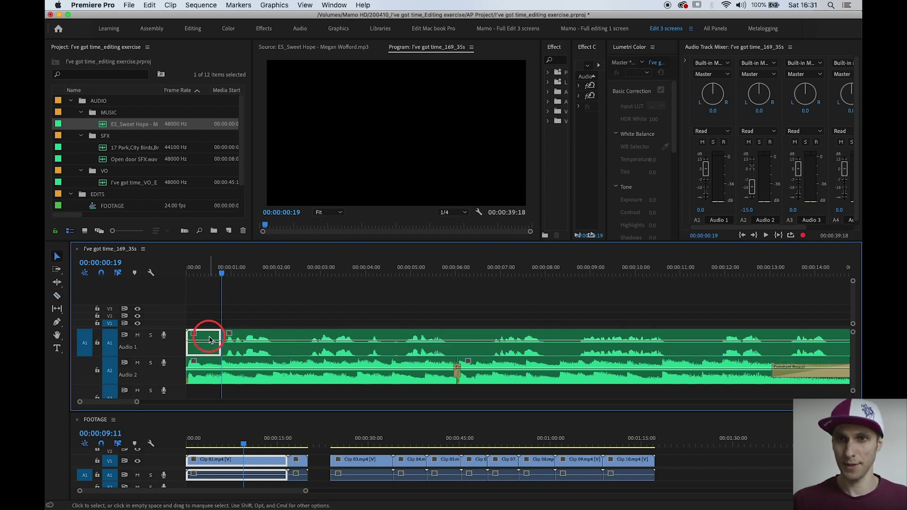
{"action": "key", "text": "Delete"}
- Razor the voice-over on Audio 1 at the start and end of each pause between phrases, up to 00:00:20:04
{"action": "key", "text": "c"}
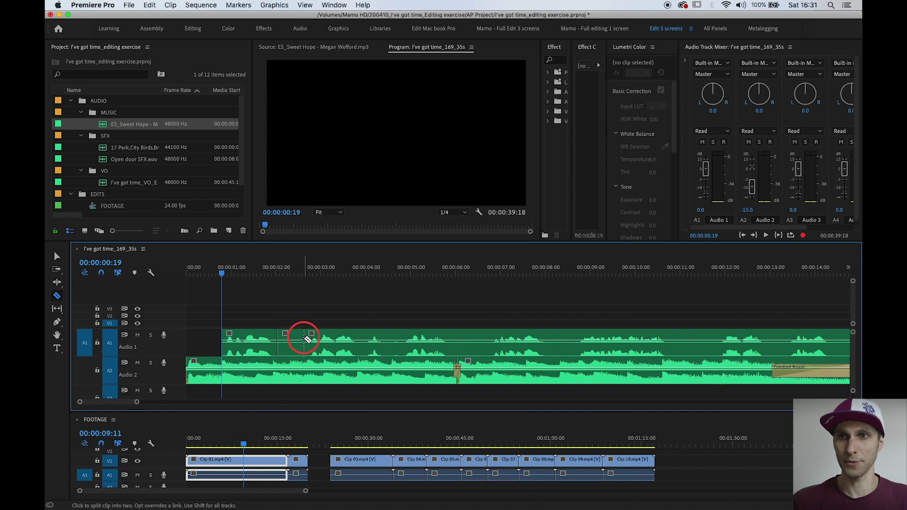
{"action": "left_click", "coordinate": [391, 341]}
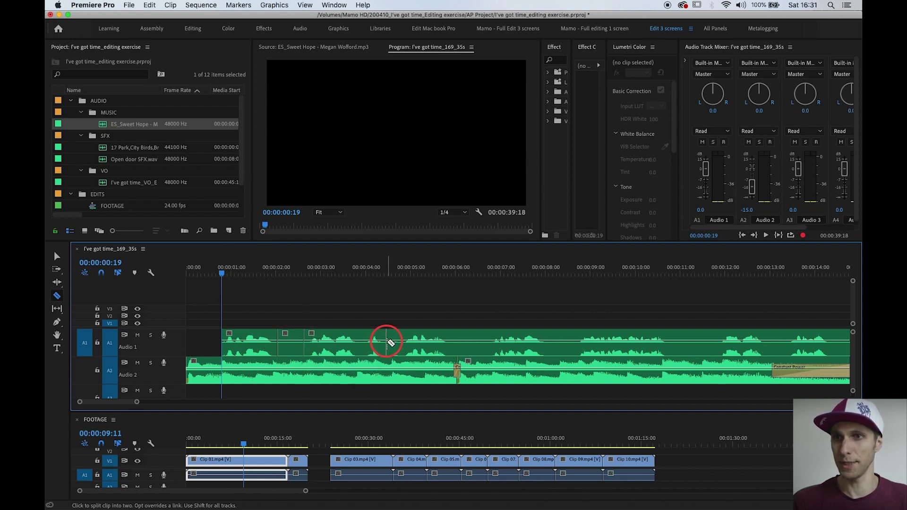
{"action": "left_click", "coordinate": [454, 340]}
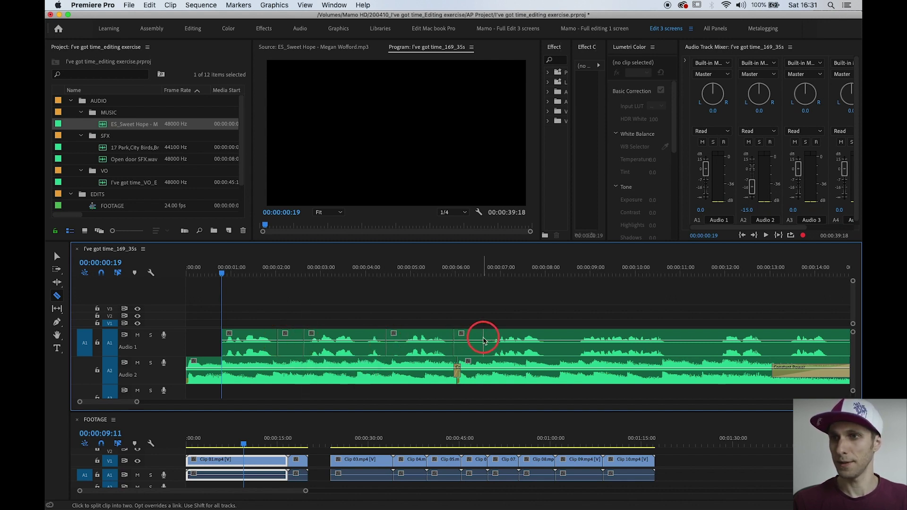
{"action": "left_click", "coordinate": [549, 345]}
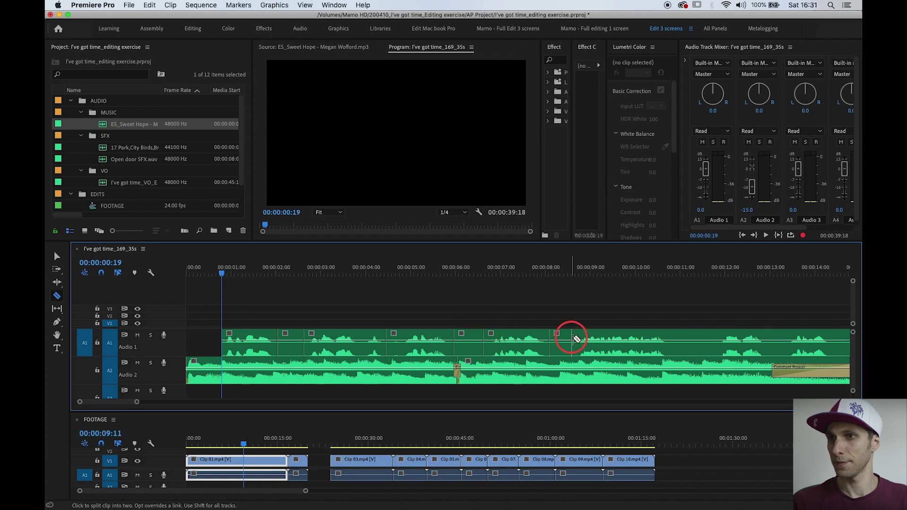
{"action": "left_click", "coordinate": [671, 341]}
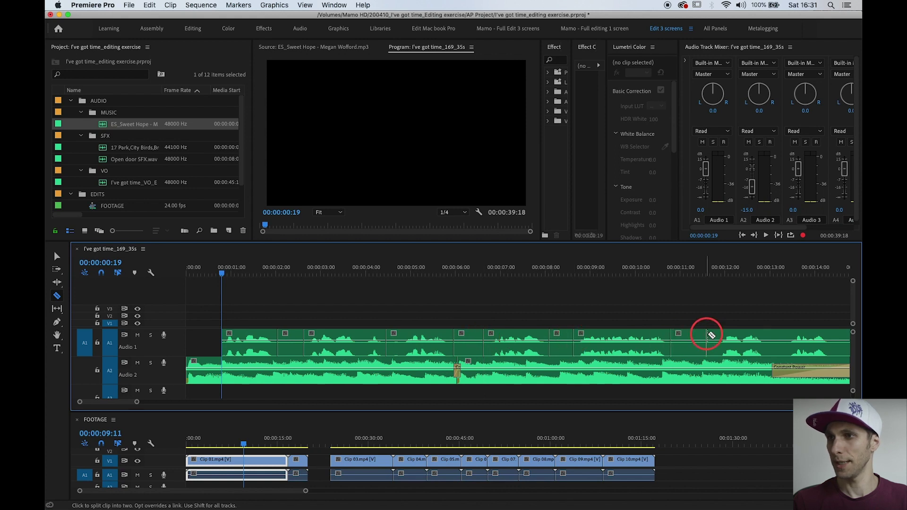
{"action": "left_click", "coordinate": [768, 339]}
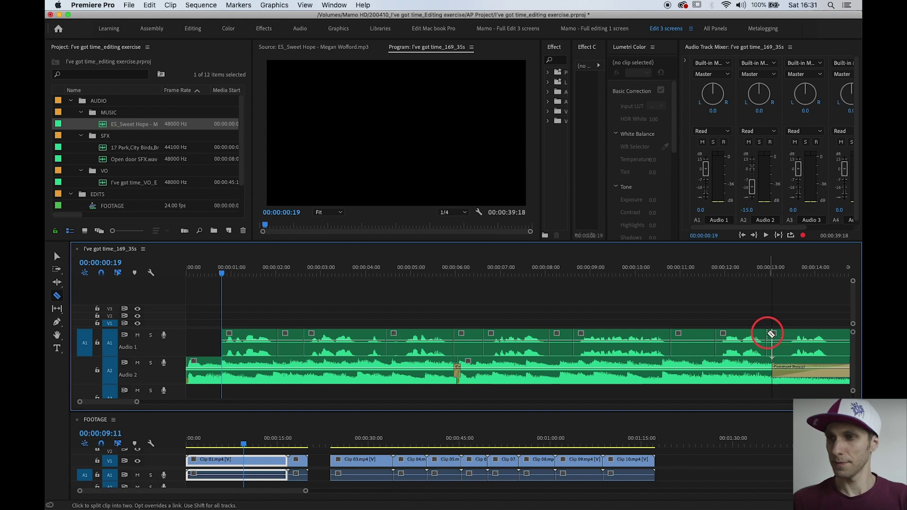
{"action": "key", "text": "minus"}
{"action": "left_click", "coordinate": [511, 341]}
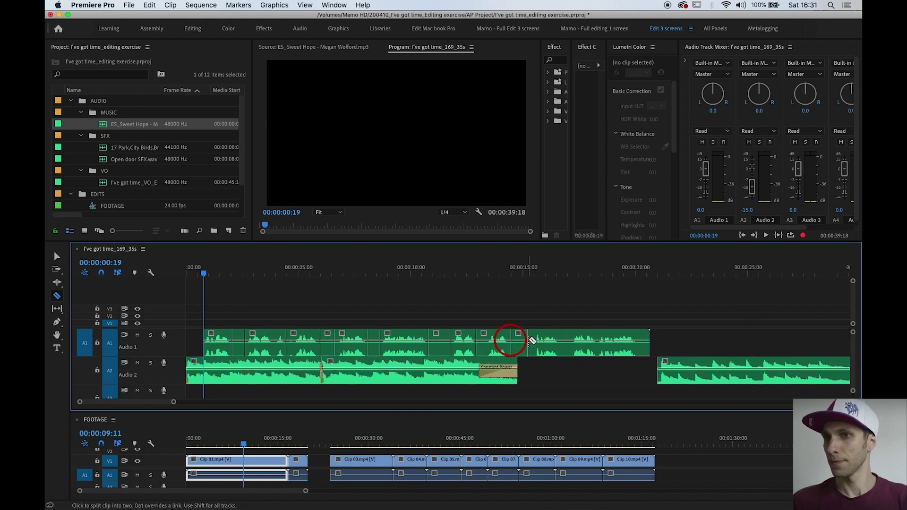
{"action": "left_click", "coordinate": [560, 341]}
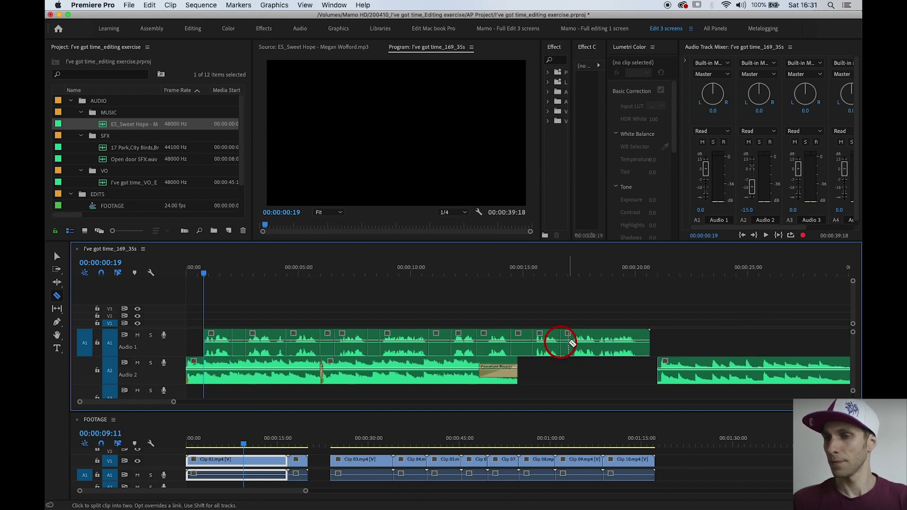
{"action": "left_click", "coordinate": [638, 344]}
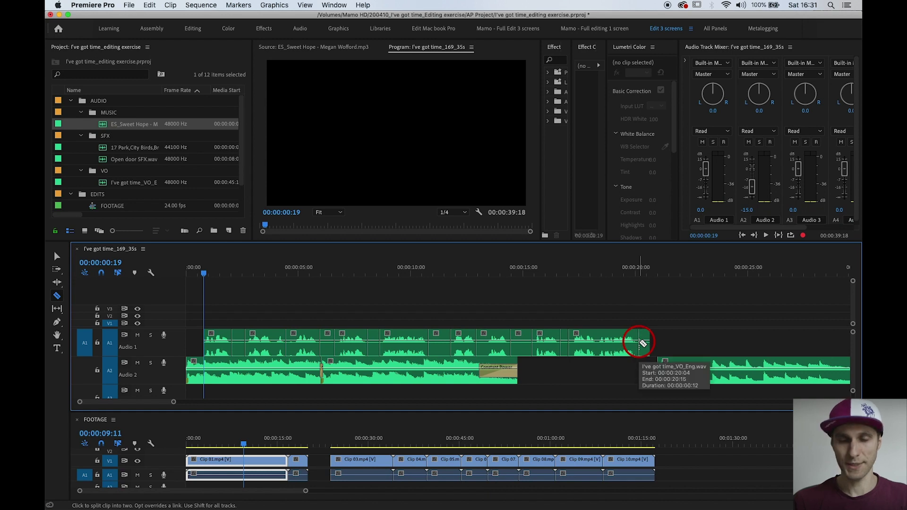
{"action": "left_click", "coordinate": [57, 256]}
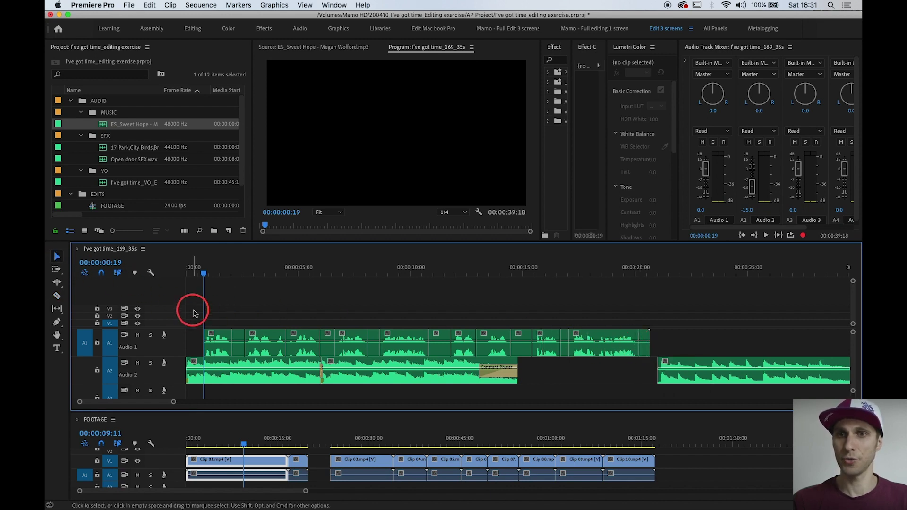
- Delete all the silent pieces between the voice-over phrases on Audio 1, including the one at the end
{"action": "left_click", "coordinate": [239, 348]}
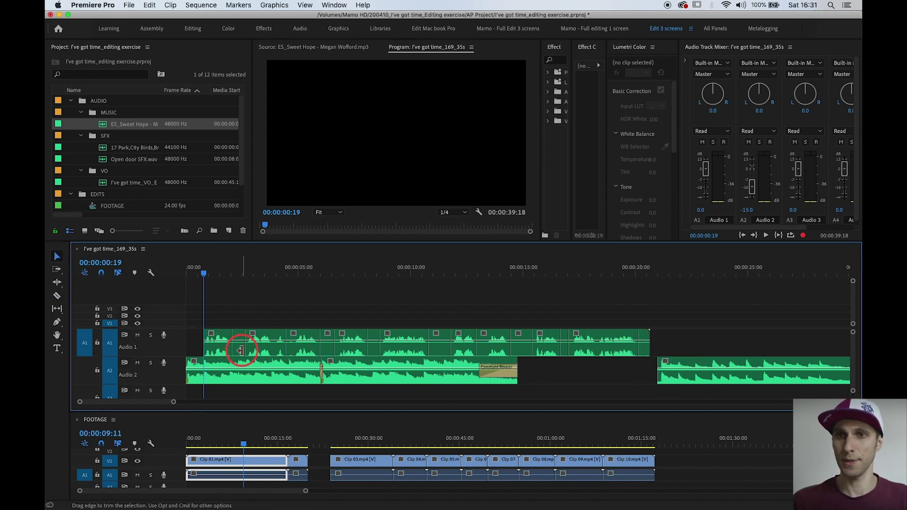
{"action": "left_click", "coordinate": [326, 349]}
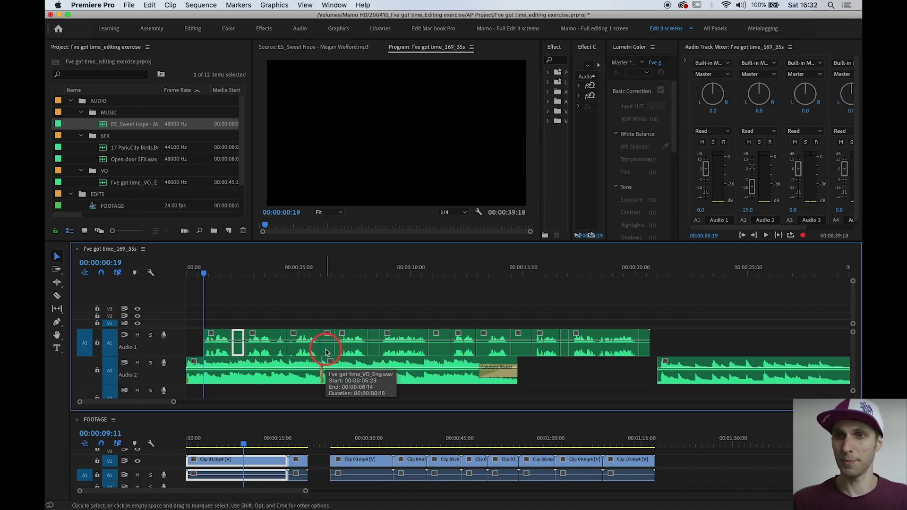
{"action": "left_click", "coordinate": [326, 350], "text": "shift"}
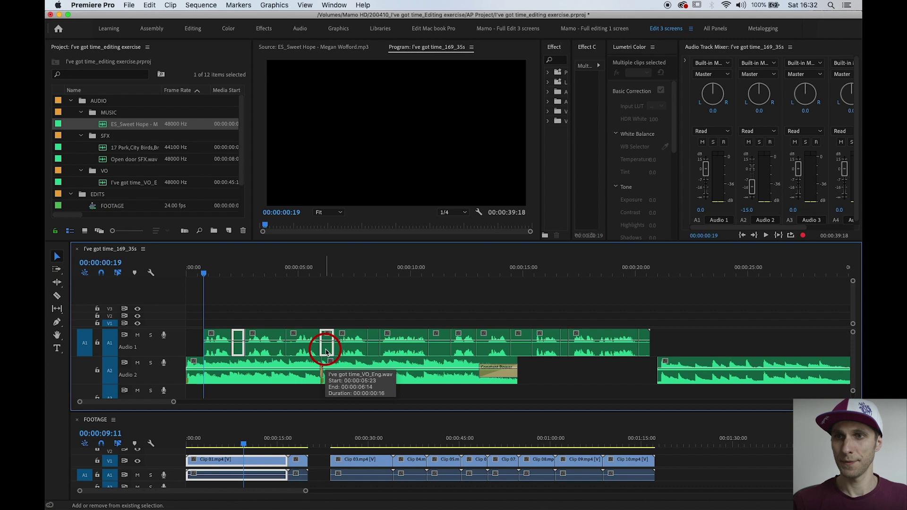
{"action": "left_click", "coordinate": [373, 349], "text": "shift"}
{"action": "left_click", "coordinate": [440, 348], "text": "shift"}
{"action": "left_click", "coordinate": [524, 352], "text": "shift"}
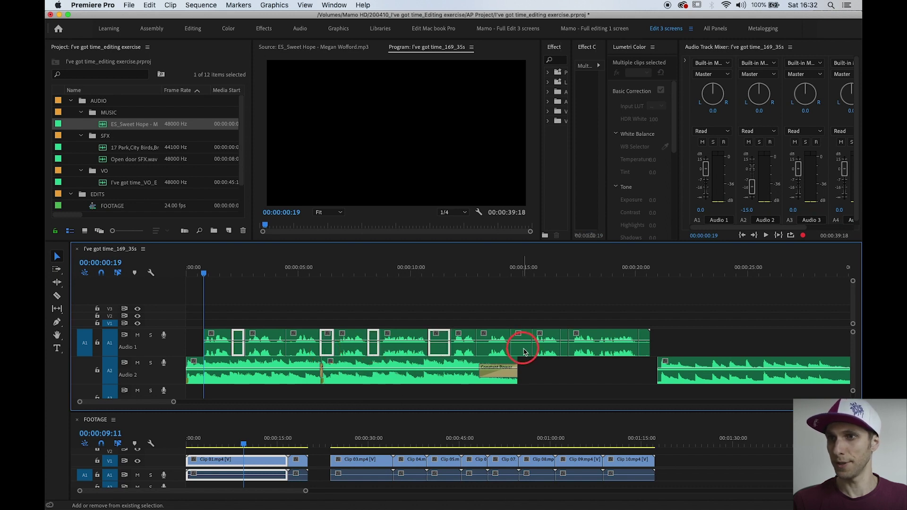
{"action": "left_click", "coordinate": [564, 350], "text": "shift"}
{"action": "left_click", "coordinate": [645, 352], "text": "shift"}
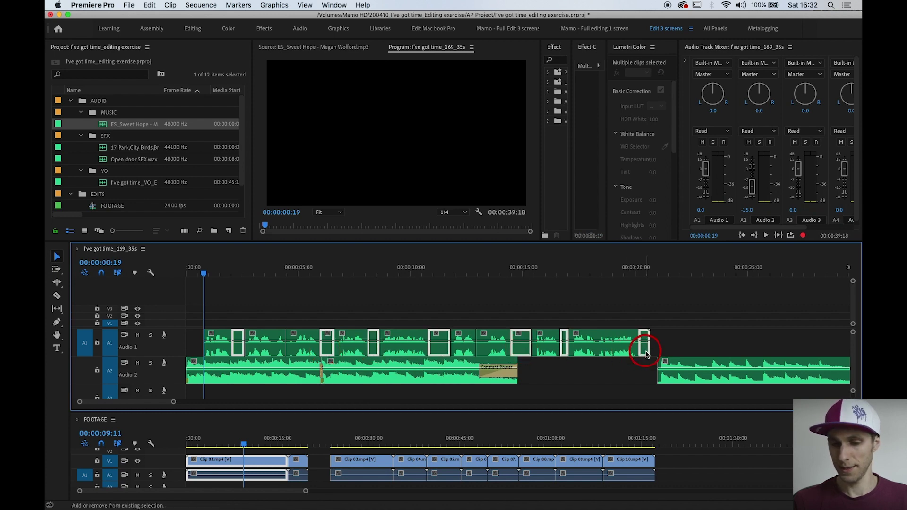
{"action": "left_click_drag", "start_coordinate": [645, 353], "coordinate": [638, 351]}
{"action": "left_click", "coordinate": [449, 343]}
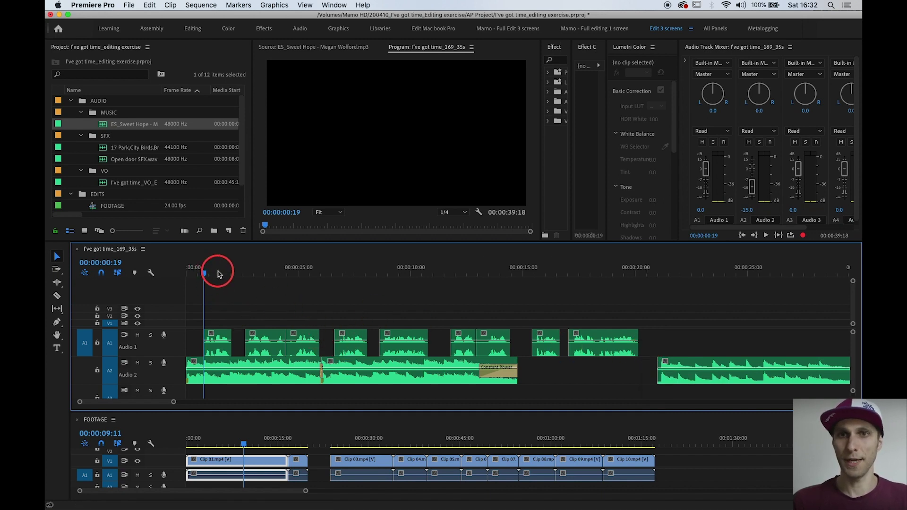
- Move all the voice-over clips together so the first phrase starts at 00:00:03:00
{"action": "left_click_drag", "start_coordinate": [218, 274], "coordinate": [253, 271]}
{"action": "left_click", "coordinate": [667, 336]}
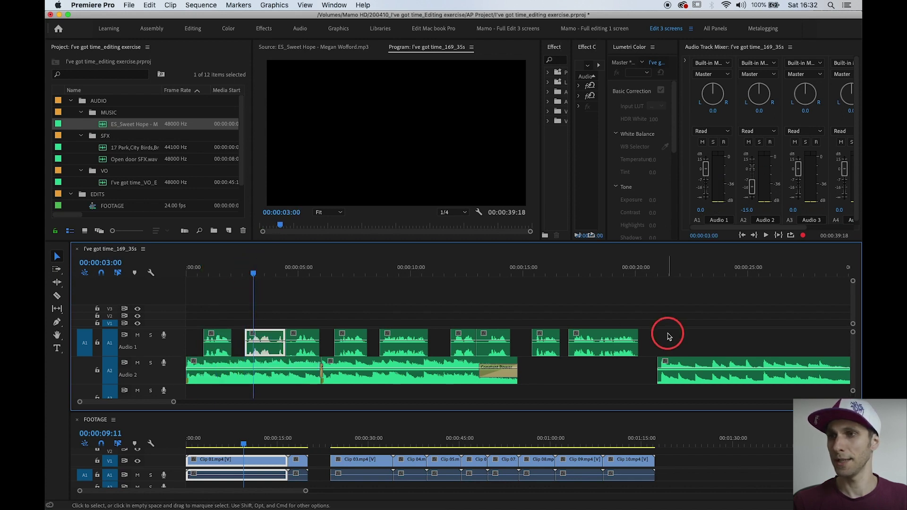
{"action": "left_click_drag", "start_coordinate": [668, 336], "coordinate": [283, 340]}
{"action": "left_click", "coordinate": [278, 301]}
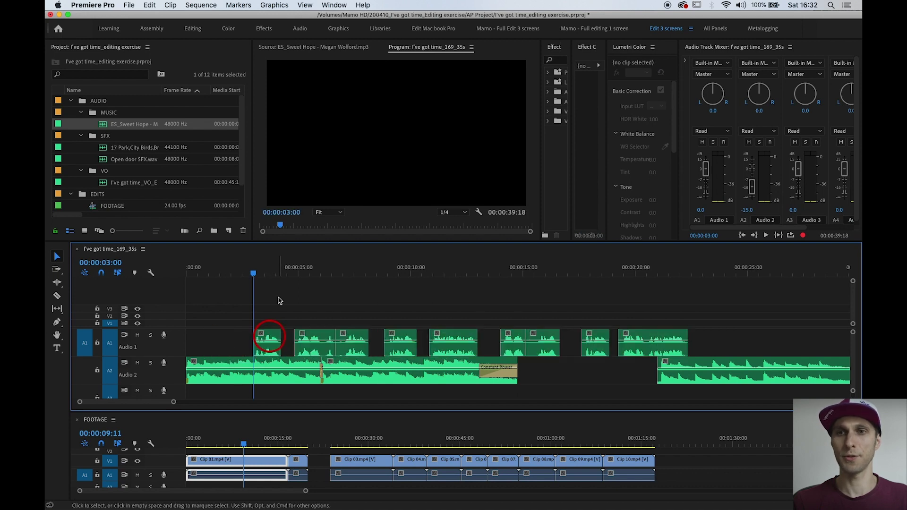
- Play the first voice-over phrases over the music, replaying the second phrase from about 00:00:04:21, to check their timing
{"action": "key", "text": "space"}
{"action": "left_click", "coordinate": [295, 302]}
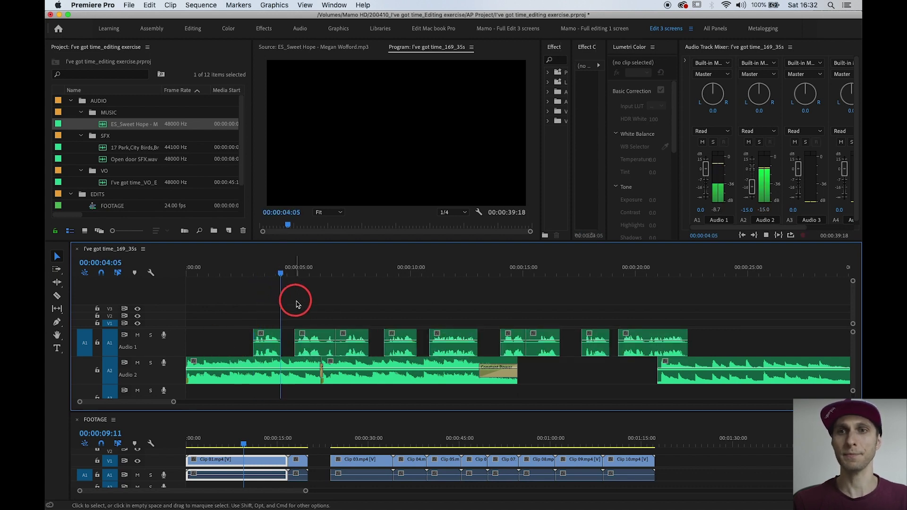
{"action": "key", "text": "space"}
{"action": "key", "text": "d"}
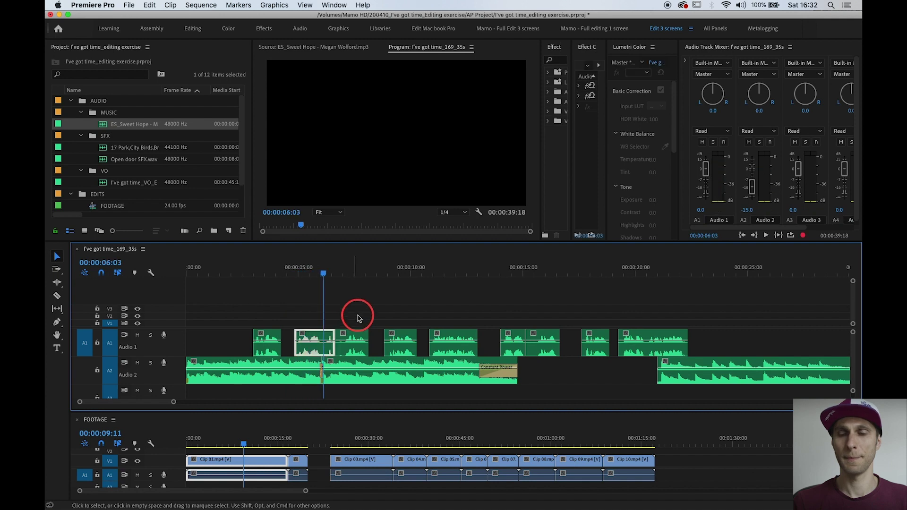
{"action": "key", "text": "space"}
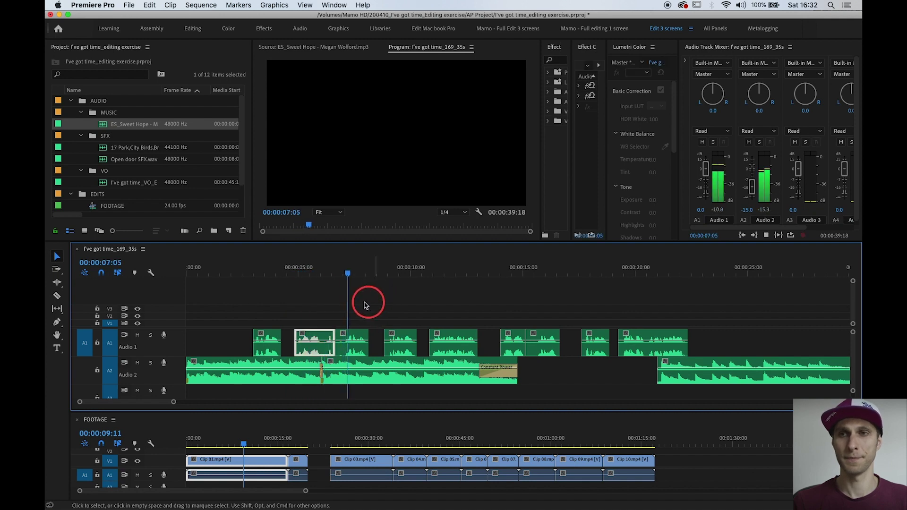
{"action": "left_click", "coordinate": [296, 274]}
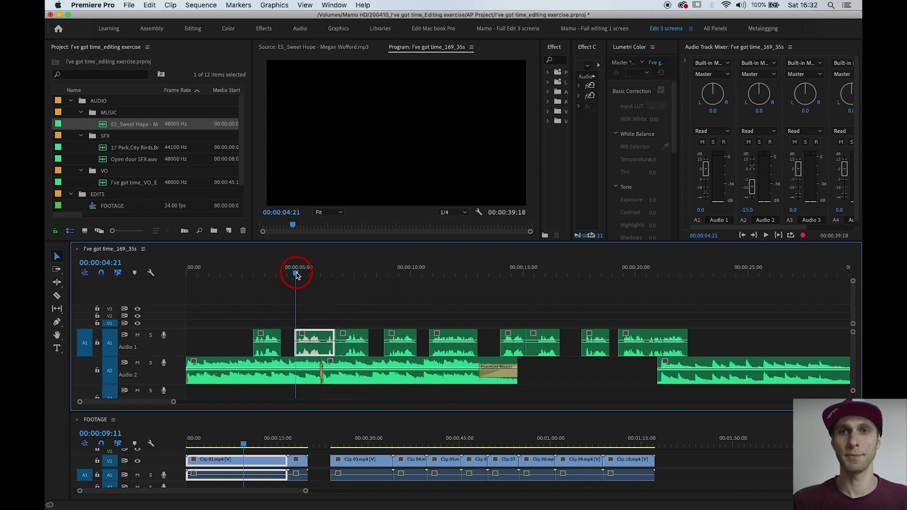
{"action": "key", "text": "space"}
{"action": "left_click", "coordinate": [296, 274]}
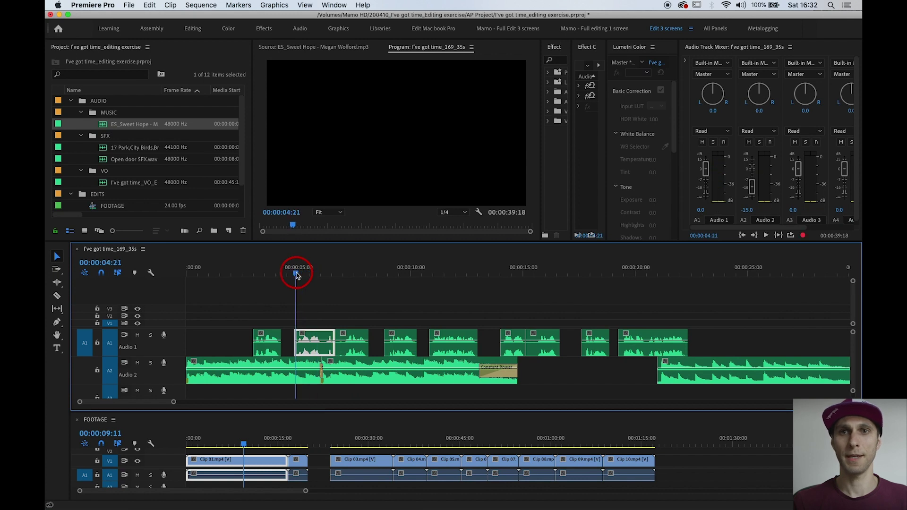
{"action": "left_click_drag", "start_coordinate": [296, 274], "coordinate": [298, 275]}
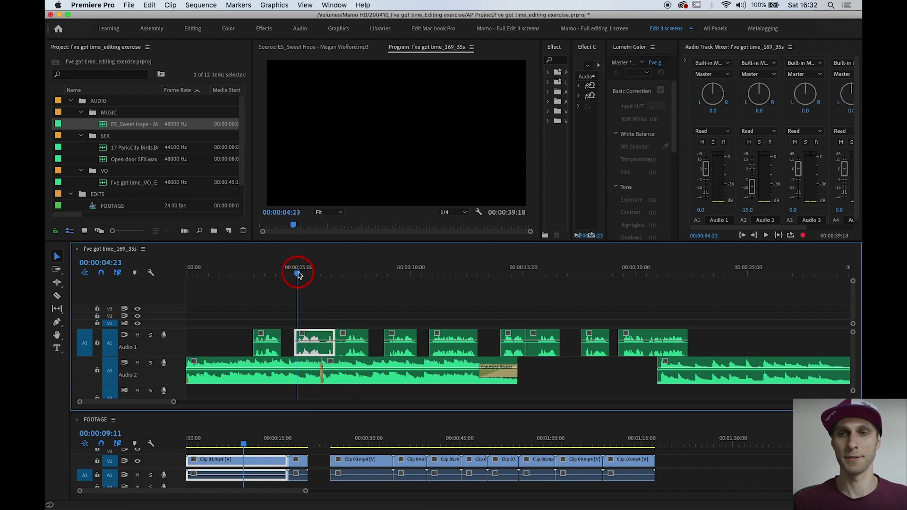
{"action": "key", "text": "space"}
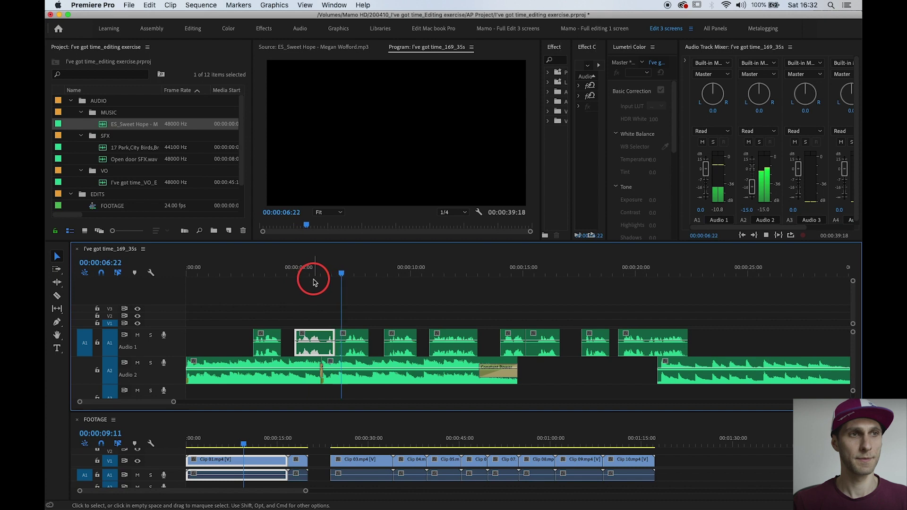
{"action": "key", "text": "space"}
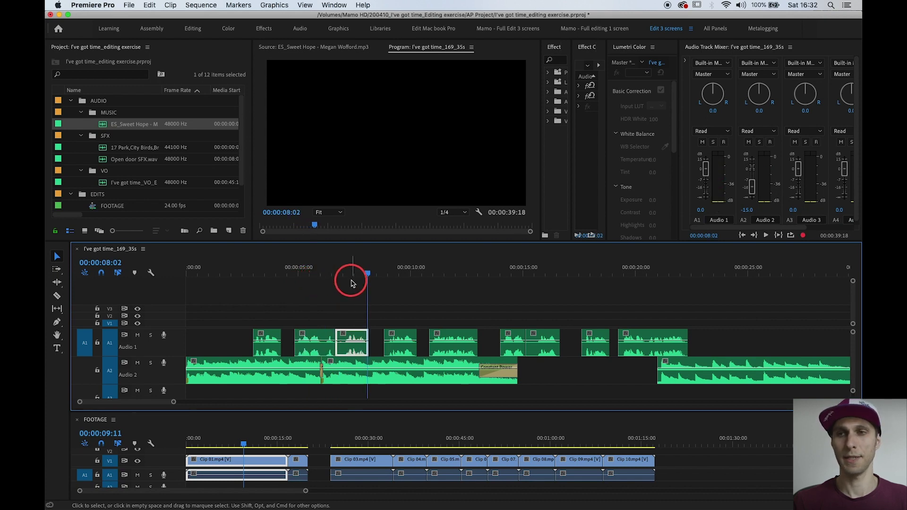
- Move the last four voice-over clips together to start at about 00:00:18:00, leaving a gap across the music fade
{"action": "key", "text": "space"}
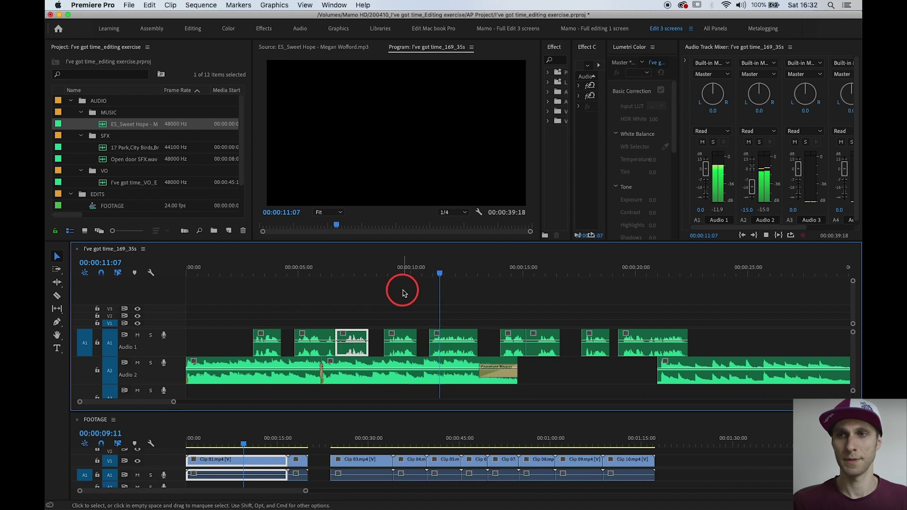
{"action": "left_click", "coordinate": [573, 310]}
{"action": "left_click_drag", "start_coordinate": [716, 341], "coordinate": [604, 349]}
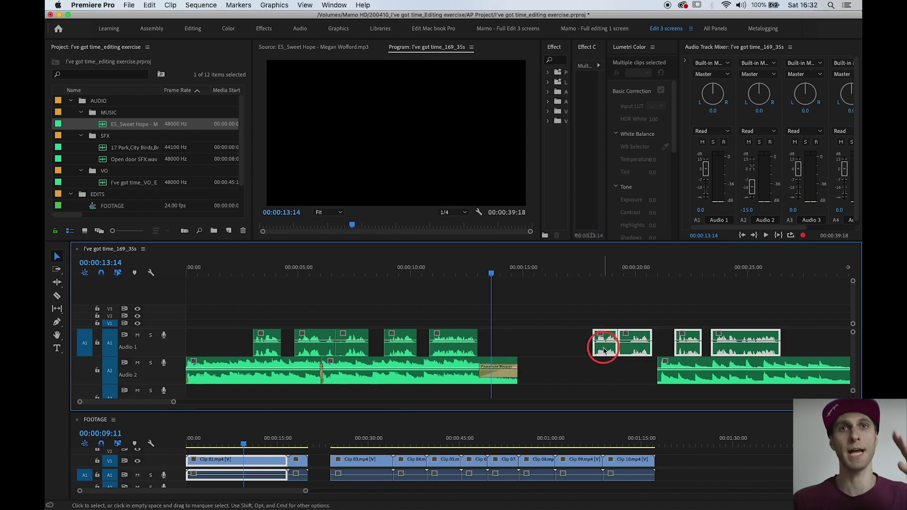
- Play the last phrase before the gap and the first phrase after it to check the pause in the voice-over
{"action": "left_click", "coordinate": [427, 272]}
{"action": "key", "text": "space"}
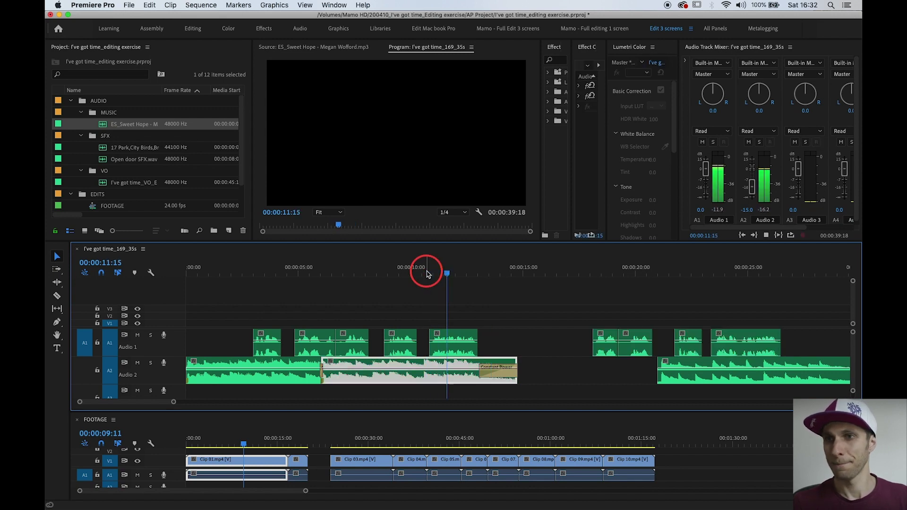
{"action": "key", "text": "space"}
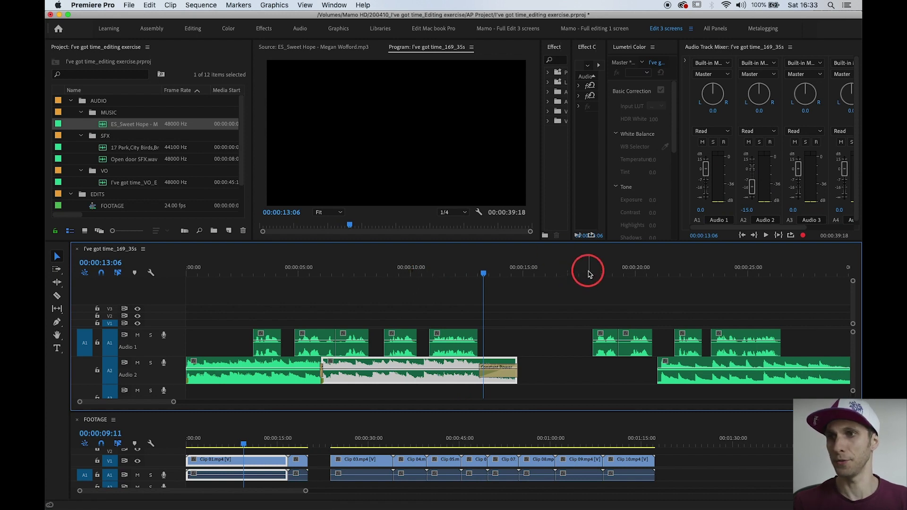
{"action": "left_click", "coordinate": [556, 292]}
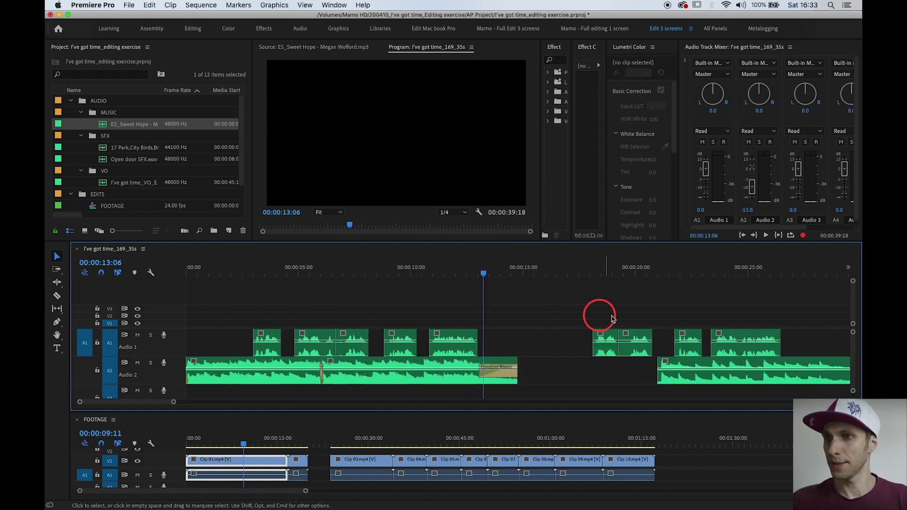
{"action": "left_click", "coordinate": [593, 273]}
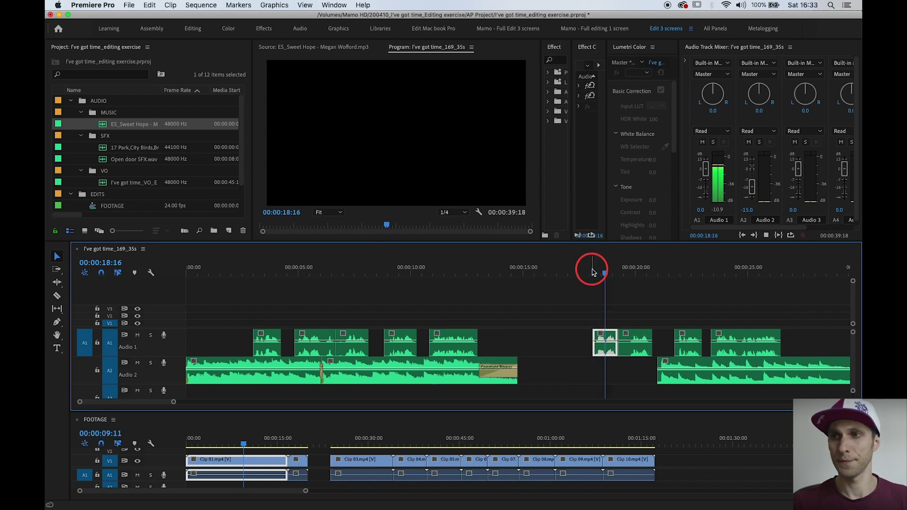
- Shift the last three voice-over clips later, place the preceding one at about 00:00:19:20 leading into the second music clip, and play it back
{"action": "key", "text": "space"}
{"action": "left_click_drag", "start_coordinate": [809, 337], "coordinate": [722, 350]}
{"action": "left_click_drag", "start_coordinate": [606, 350], "coordinate": [645, 352]}
{"action": "left_click", "coordinate": [518, 407]}
{"action": "left_click_drag", "start_coordinate": [615, 274], "coordinate": [631, 274]}
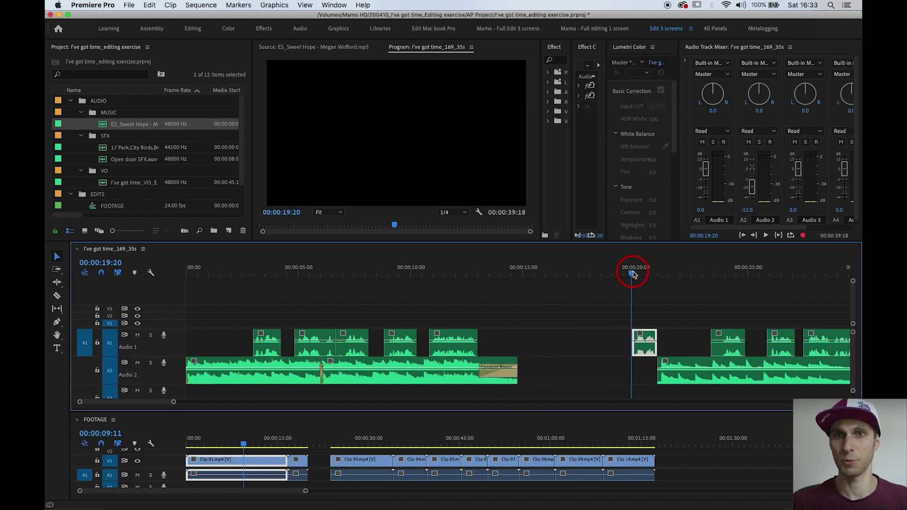
{"action": "key", "text": "space"}
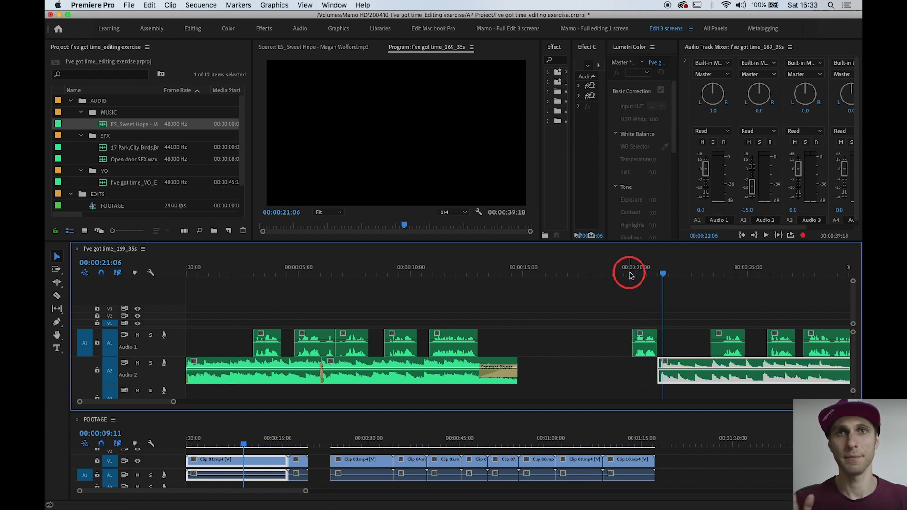
{"action": "key", "text": "space"}
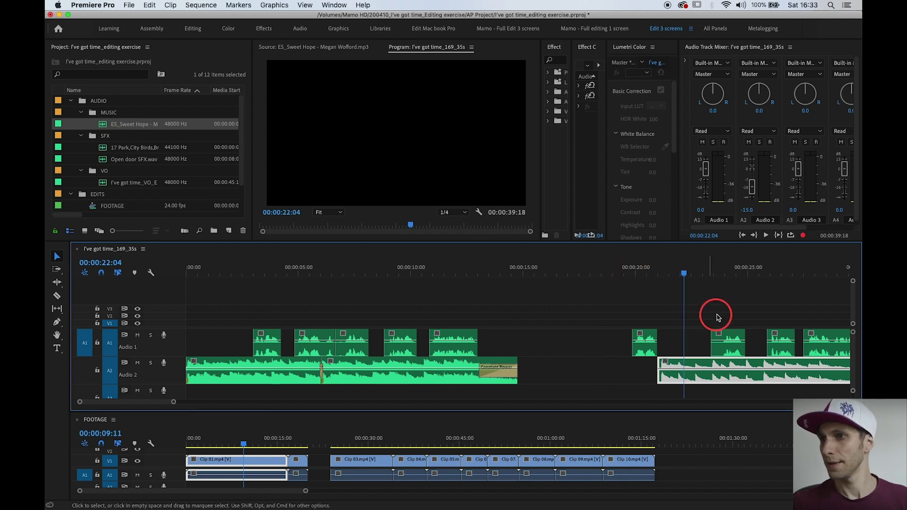
- Move the next voice-over clip 00:00:02:02 earlier, just after the second music clip starts, and play that passage
{"action": "left_click", "coordinate": [718, 349]}
{"action": "left_click_drag", "start_coordinate": [702, 352], "coordinate": [671, 350]}
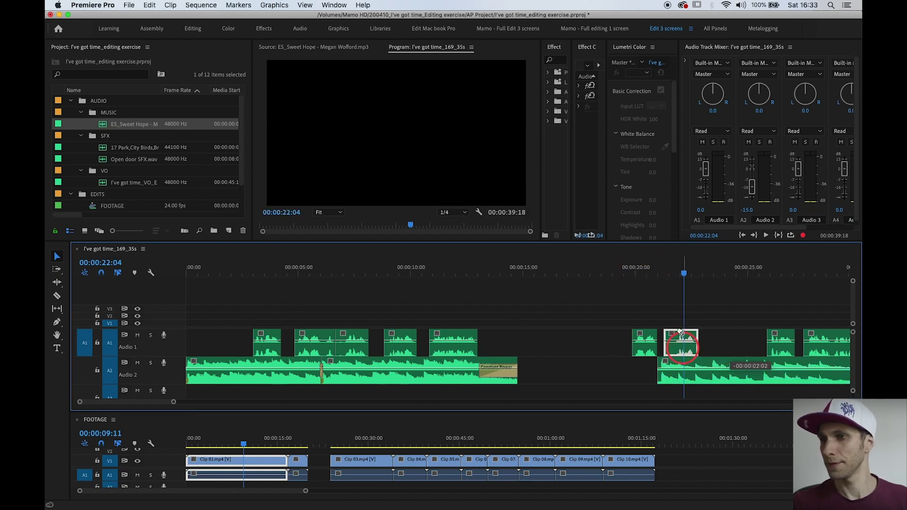
{"action": "left_click", "coordinate": [674, 273]}
{"action": "left_click_drag", "start_coordinate": [673, 273], "coordinate": [675, 274]}
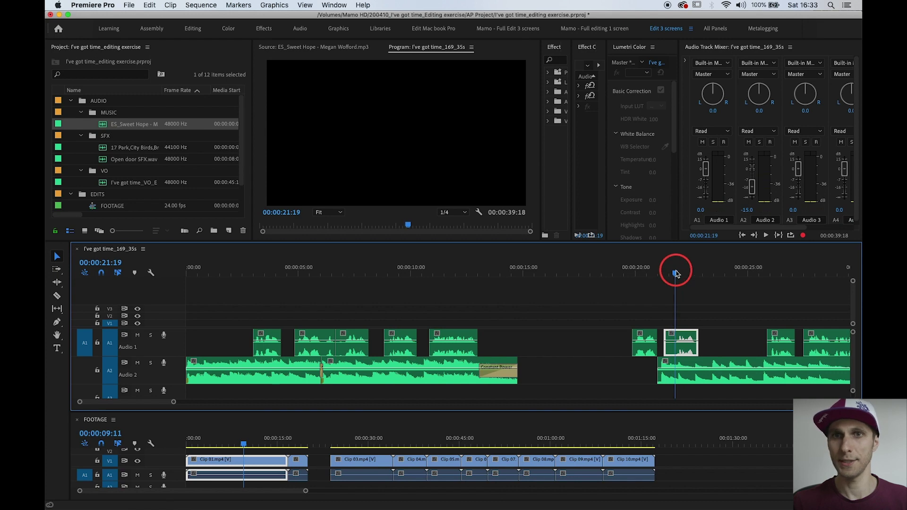
{"action": "key", "text": "space"}
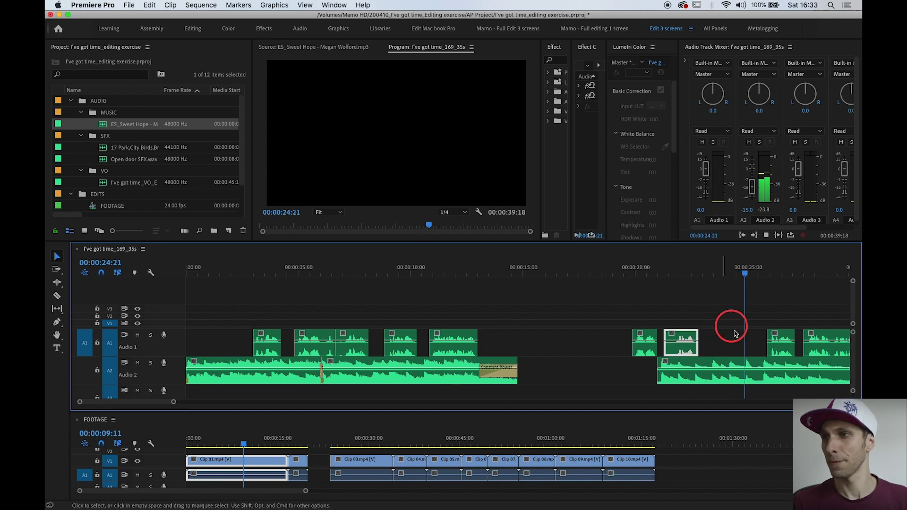
- Move the second-to-last voice-over clip earlier to start at about 23.5 seconds and audition it against the music
{"action": "left_click_drag", "start_coordinate": [779, 348], "coordinate": [731, 349]}
{"action": "left_click", "coordinate": [724, 272]}
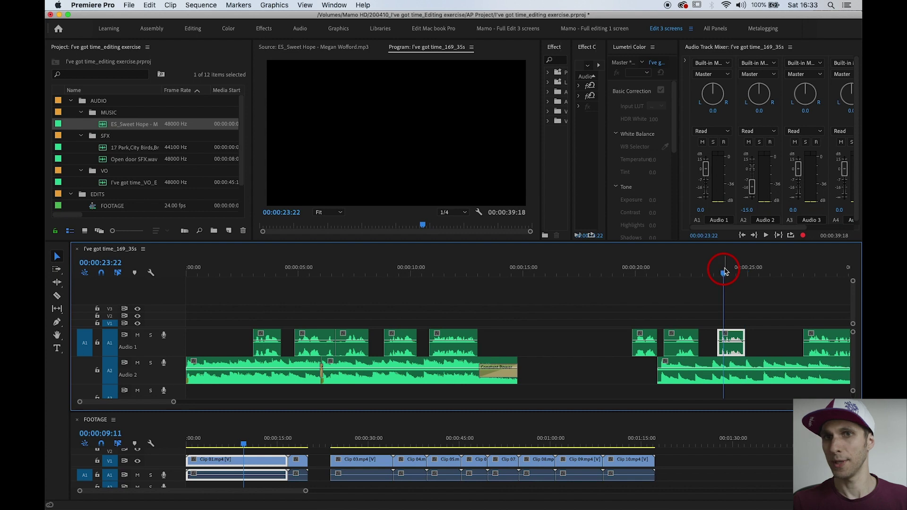
{"action": "left_click", "coordinate": [716, 272]}
{"action": "key", "text": "space"}
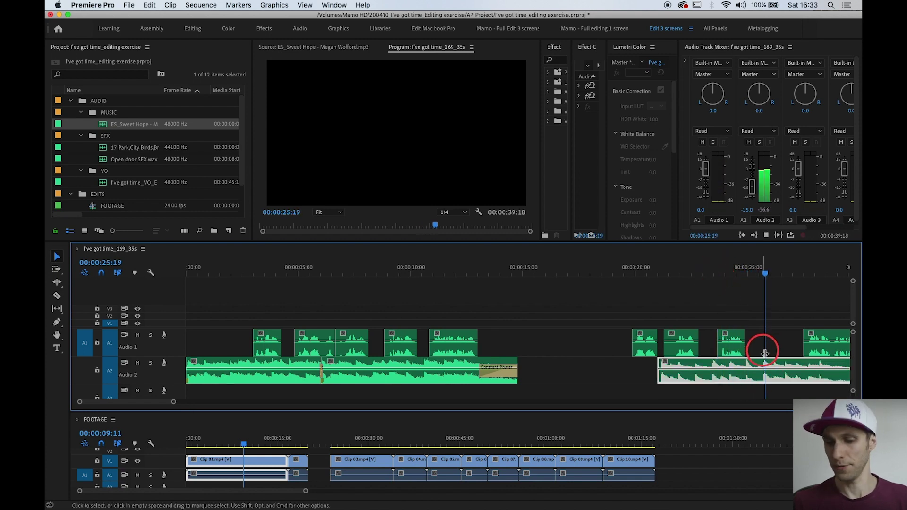
{"action": "key", "text": "space"}
- Move the last voice-over clip earlier, auditioning it against the music and fine-tuning its start to 00:00:26:03
{"action": "key", "text": "minus"}
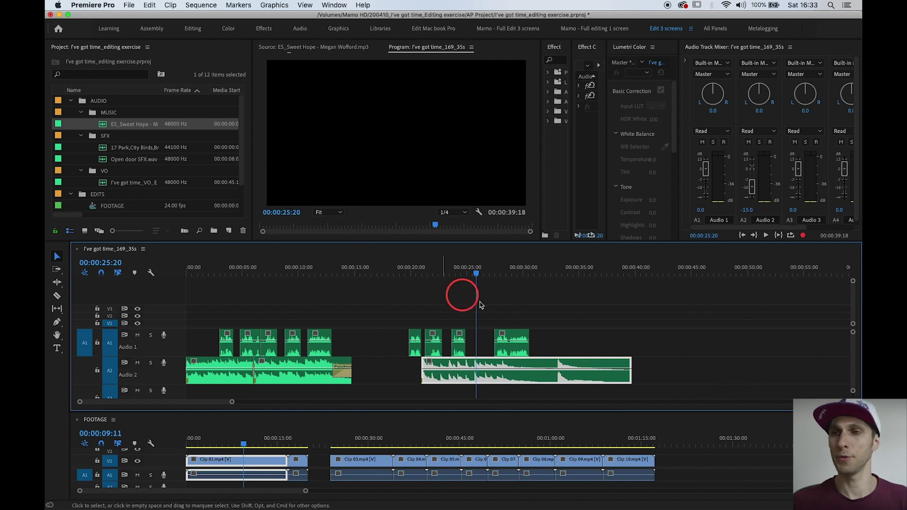
{"action": "key", "text": "space"}
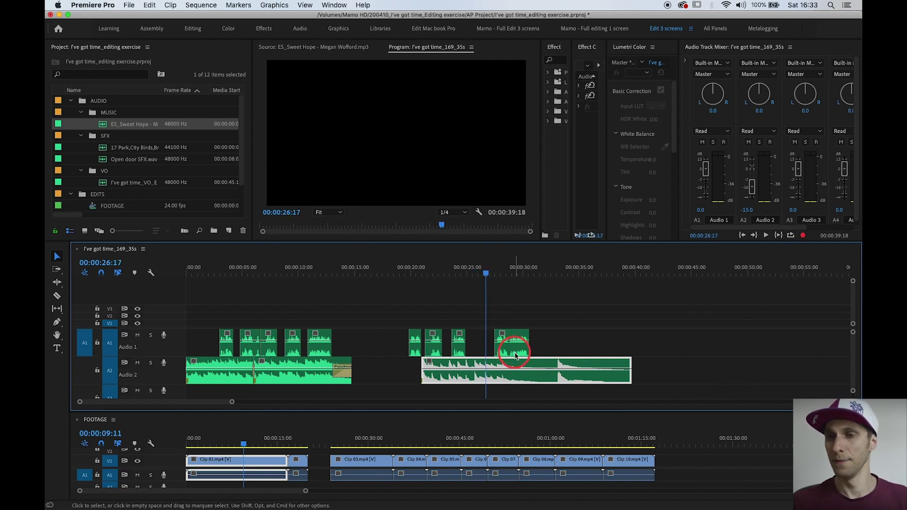
{"action": "left_click_drag", "start_coordinate": [515, 356], "coordinate": [505, 351]}
{"action": "key", "text": "space"}
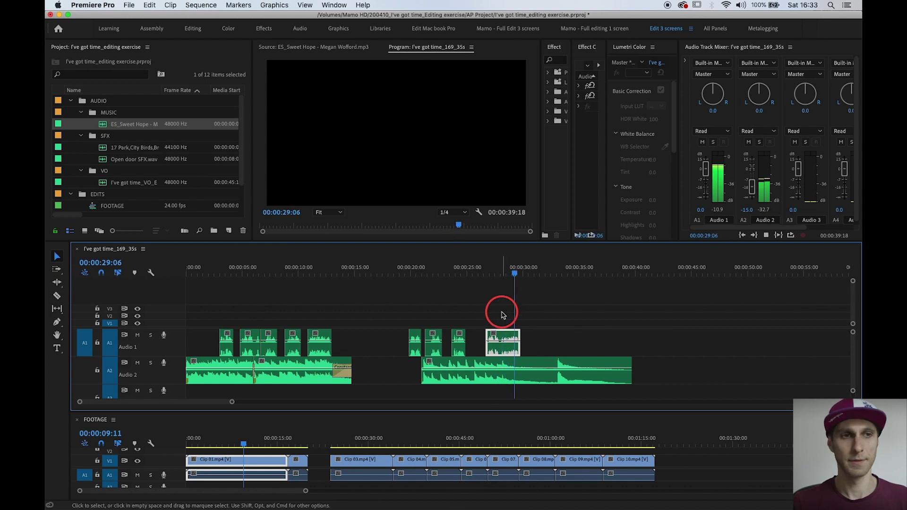
{"action": "key", "text": "space"}
{"action": "key", "text": "d"}
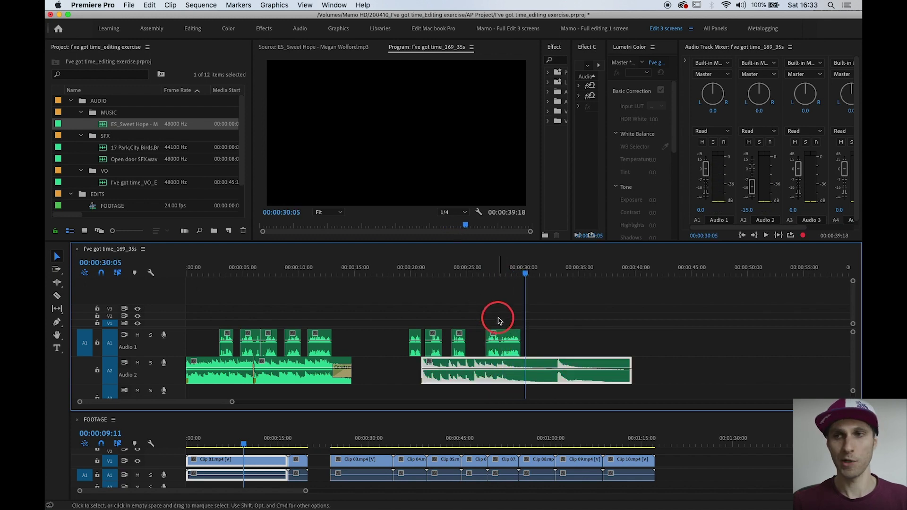
{"action": "left_click_drag", "start_coordinate": [483, 274], "coordinate": [479, 274]}
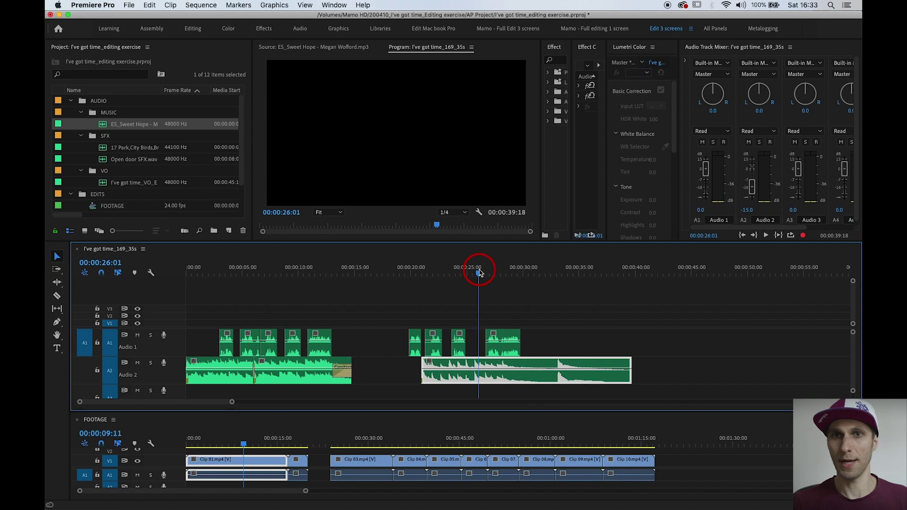
{"action": "left_click_drag", "start_coordinate": [503, 349], "coordinate": [496, 349]}
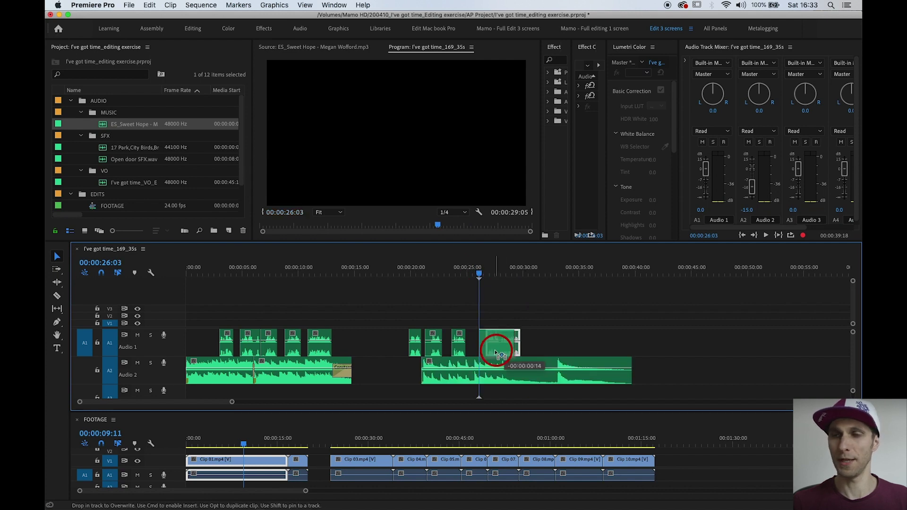
{"action": "left_click", "coordinate": [509, 294]}
{"action": "key", "text": "space"}
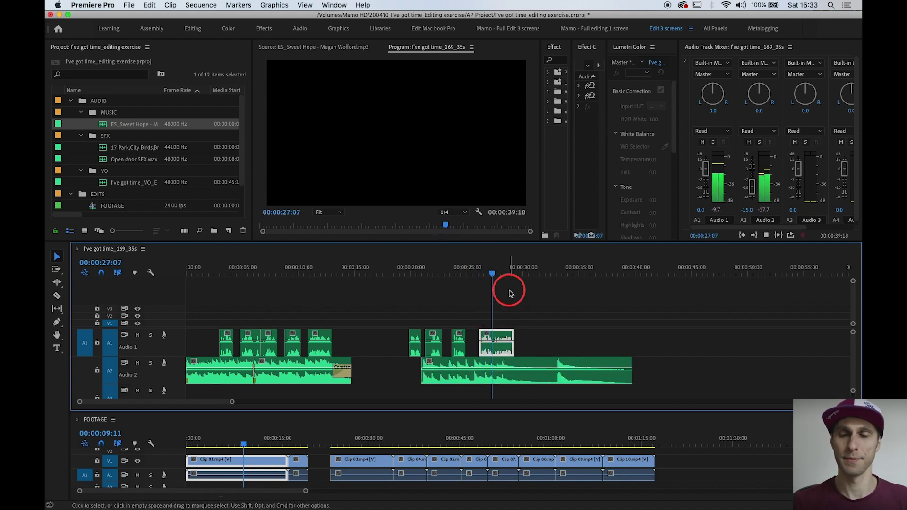
{"action": "left_click", "coordinate": [531, 339]}
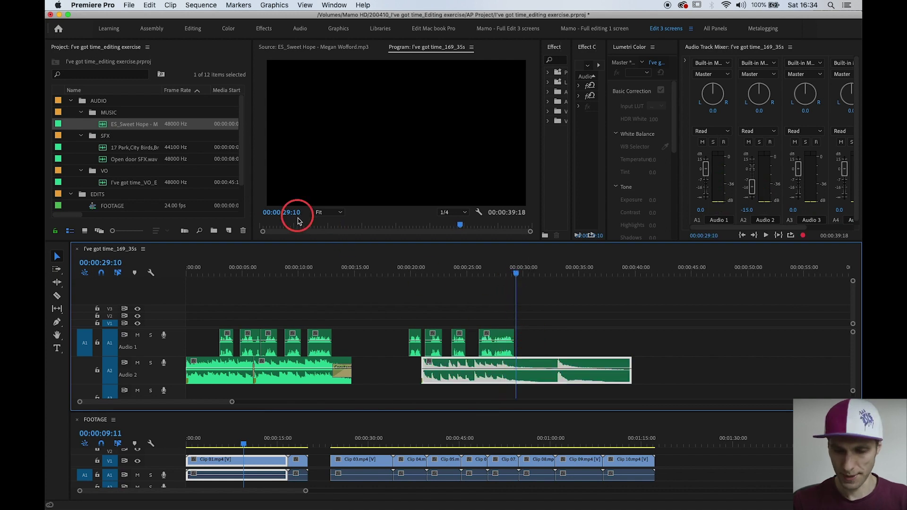
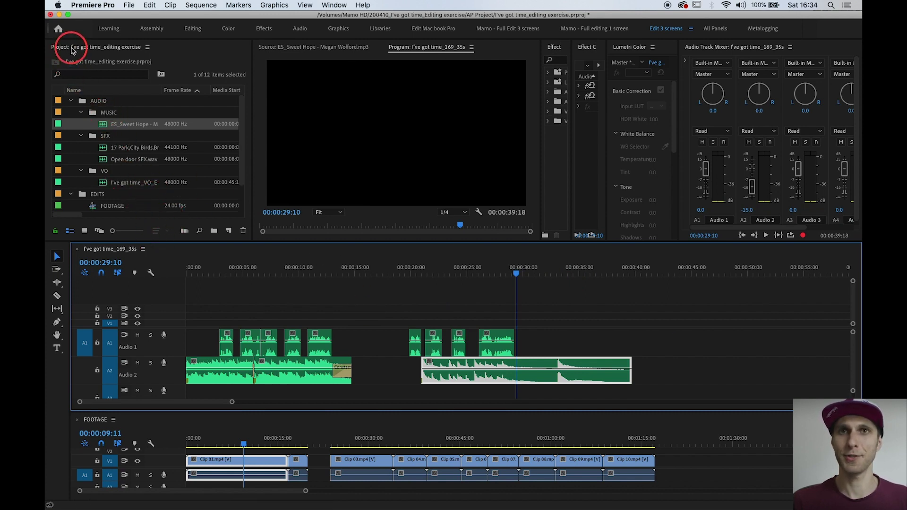
- Dock the Project panel as a full-height column and widen the timelines to fill the empty space beside it
{"action": "left_click_drag", "start_coordinate": [61, 195], "coordinate": [47, 199]}
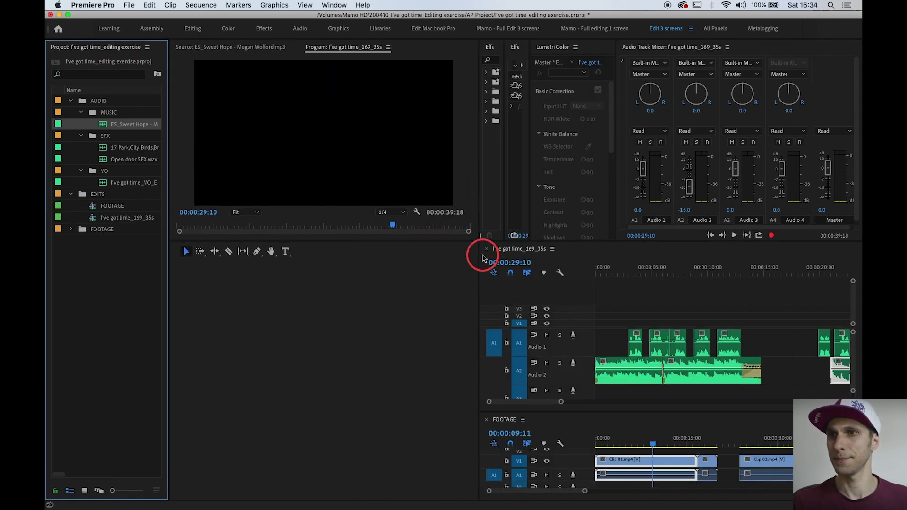
{"action": "left_click_drag", "start_coordinate": [479, 255], "coordinate": [118, 256]}
{"action": "left_click", "coordinate": [149, 141]}
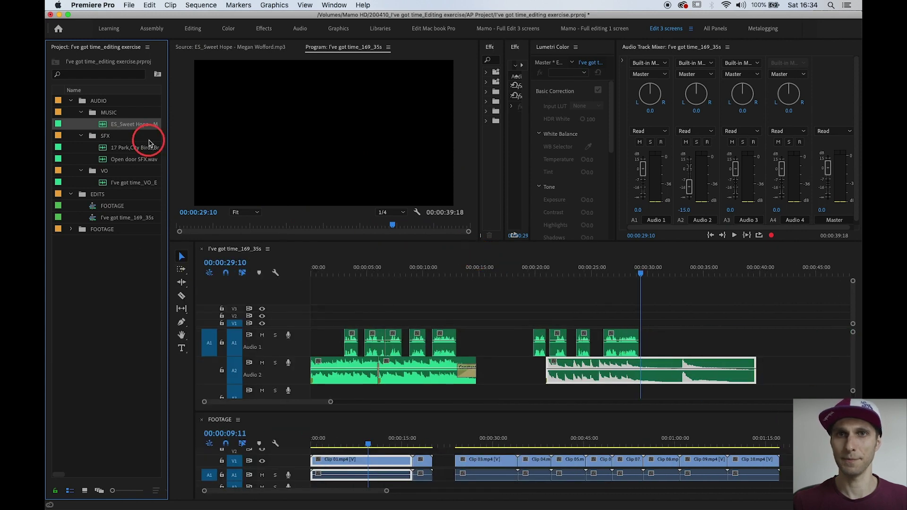
- Save the project and leave the FOOTAGE bin collapsed after viewing its clips
{"action": "left_click", "coordinate": [69, 229]}
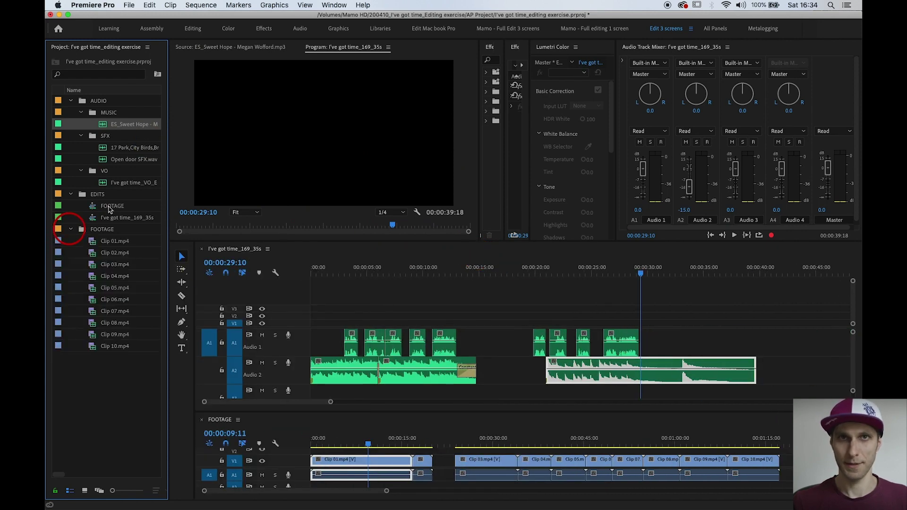
{"action": "key", "text": "super+s"}
{"action": "left_click", "coordinate": [102, 312]}
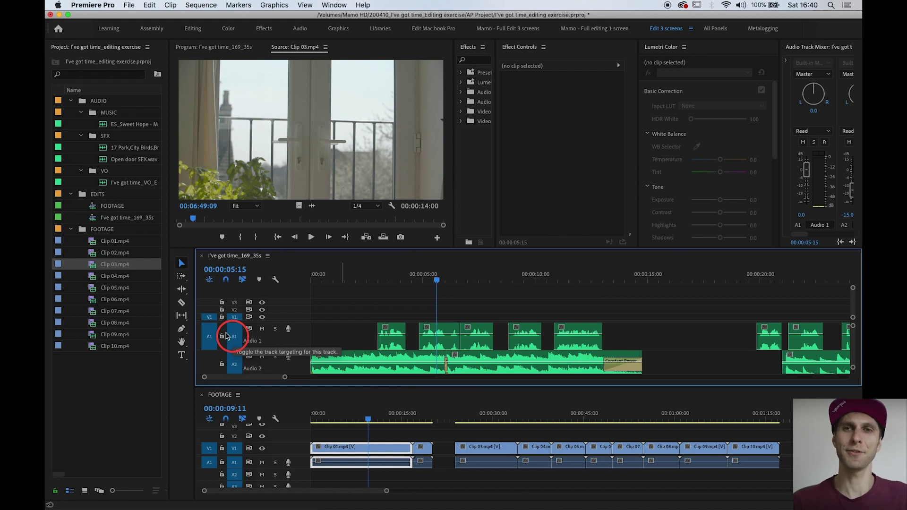
{"action": "left_click", "coordinate": [71, 231]}
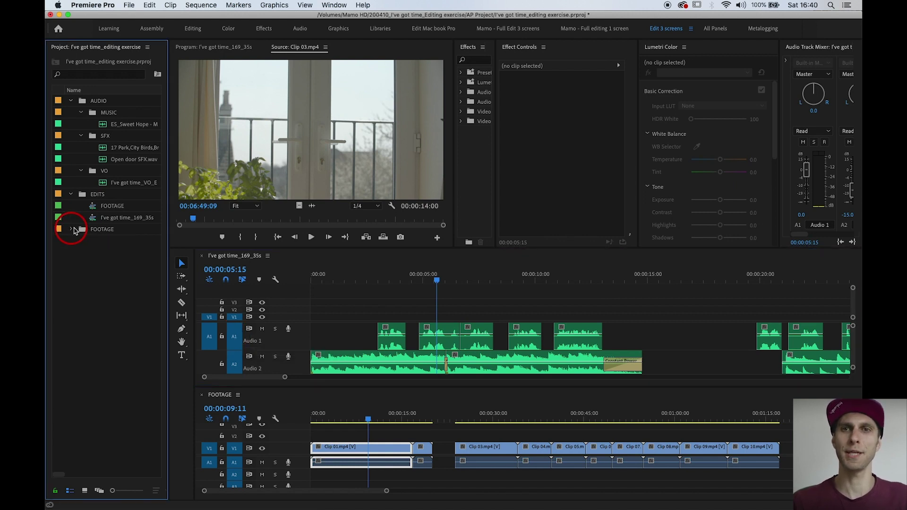
- Unlink the video of Clip 01.mp4 from its audio in the FOOTAGE sequence and select only the video part
{"action": "mouse_move", "coordinate": [426, 447]}
{"action": "left_mouse_down"}
{"action": "mouse_move", "coordinate": [400, 465]}
{"action": "mouse_move", "coordinate": [412, 433]}
{"action": "mouse_move", "coordinate": [425, 460]}
{"action": "left_mouse_up"}
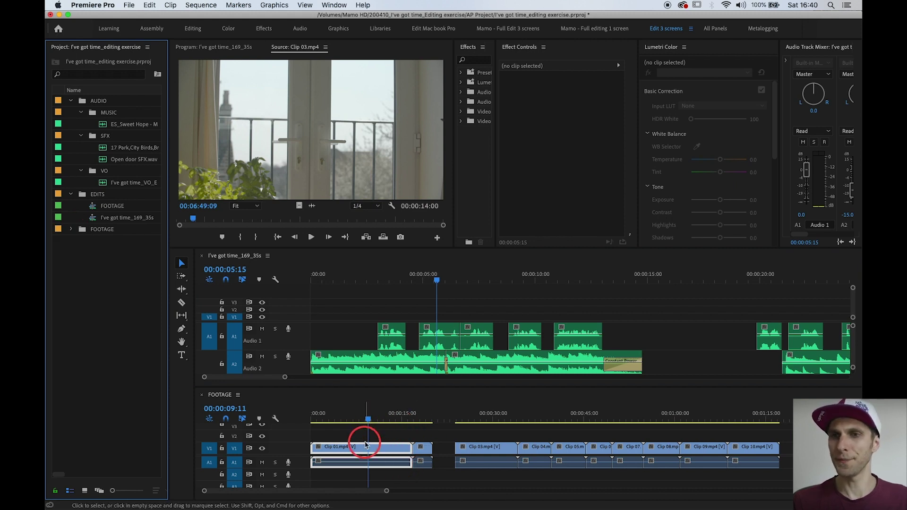
{"action": "left_click", "coordinate": [355, 429]}
{"action": "left_click", "coordinate": [341, 447]}
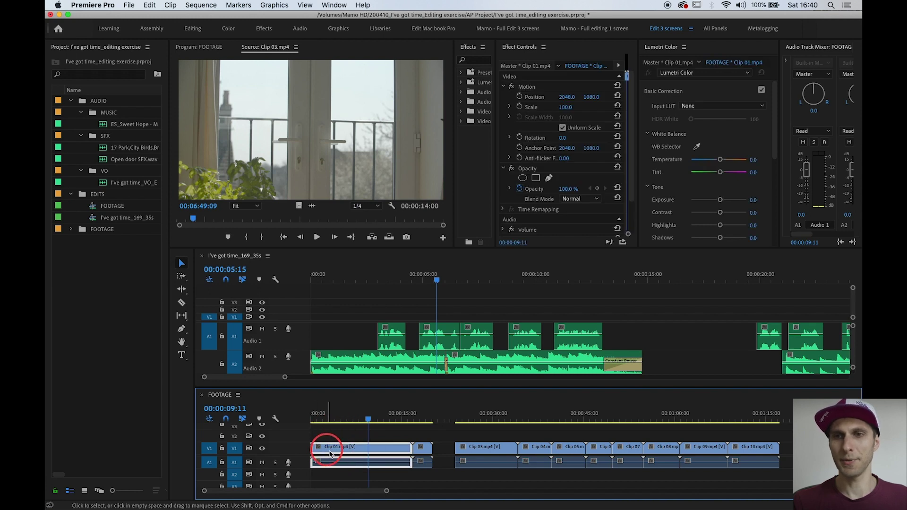
{"action": "left_click", "coordinate": [211, 466]}
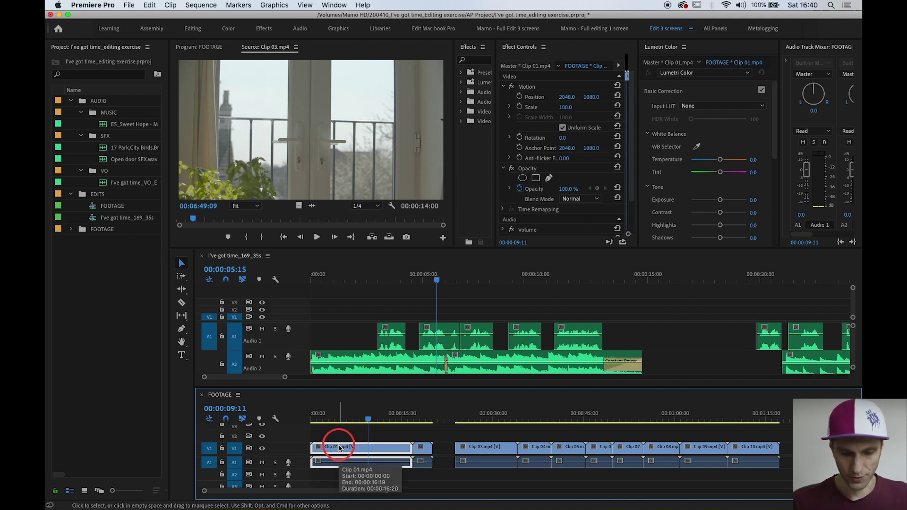
{"action": "key", "text": "super+l"}
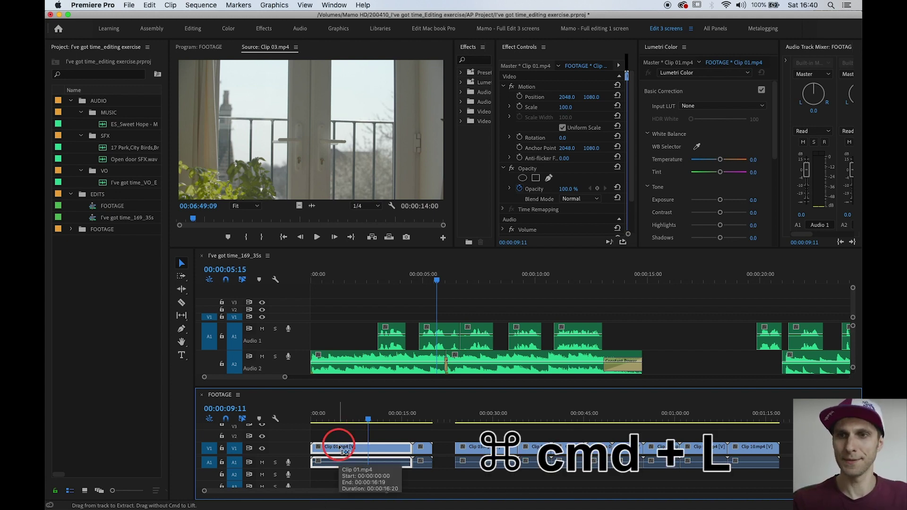
{"action": "left_click", "coordinate": [340, 448]}
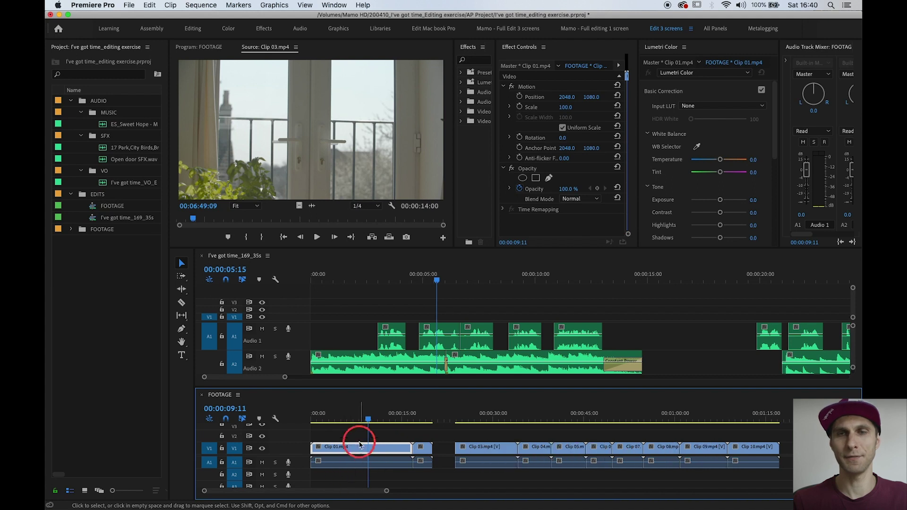
- Unlink video and audio for all the remaining clips in the FOOTAGE sequence, Clip 02 to Clip 10
{"action": "left_click", "coordinate": [354, 450]}
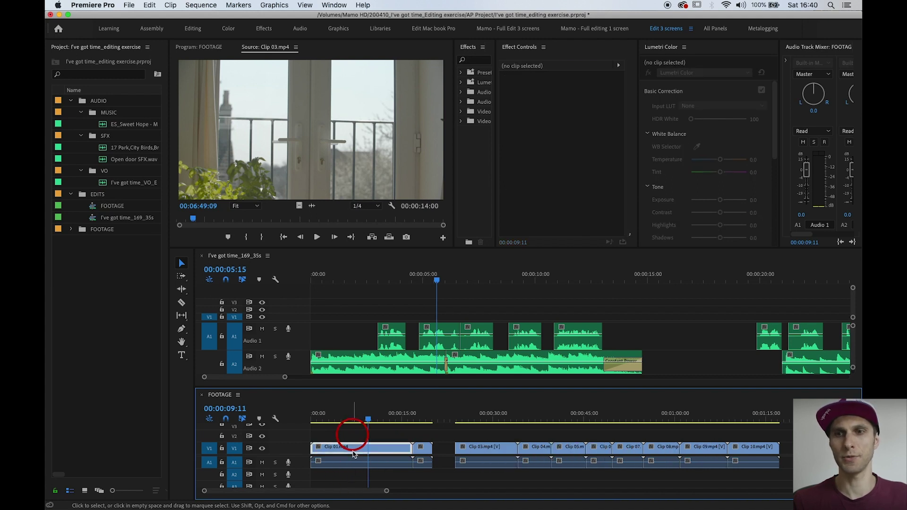
{"action": "left_click_drag", "start_coordinate": [371, 419], "coordinate": [779, 462]}
{"action": "left_click", "coordinate": [421, 469]}
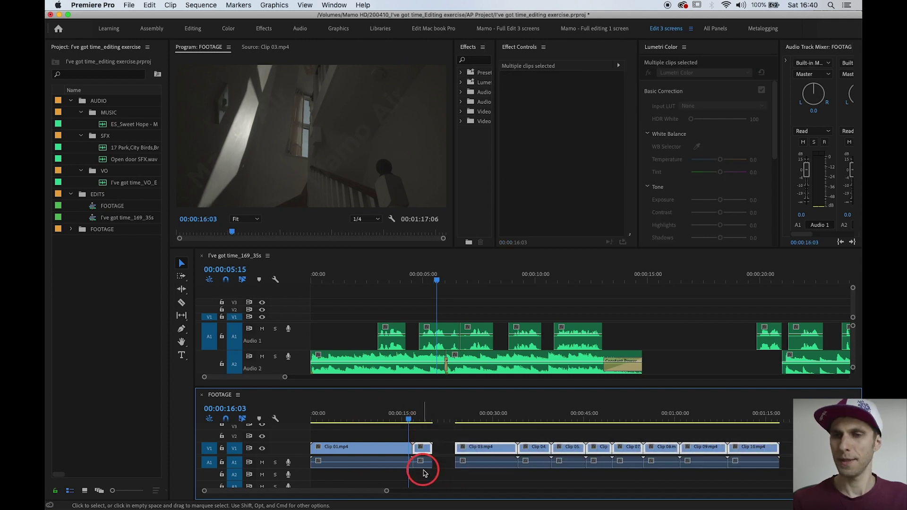
- Copy only the video of Clip 01.mp4 from the FOOTAGE sequence to the start of V1 in the I've got time_169_35s sequence
{"action": "left_click", "coordinate": [415, 418]}
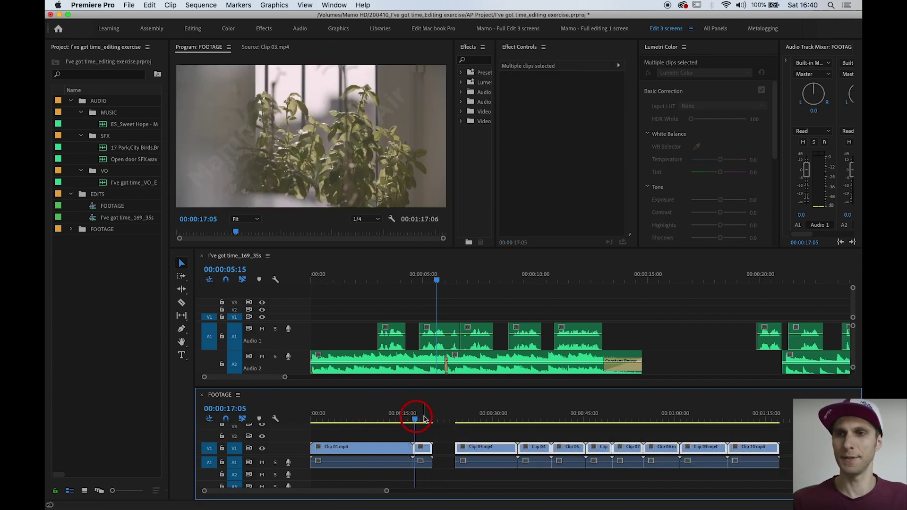
{"action": "left_click_drag", "start_coordinate": [428, 419], "coordinate": [356, 415]}
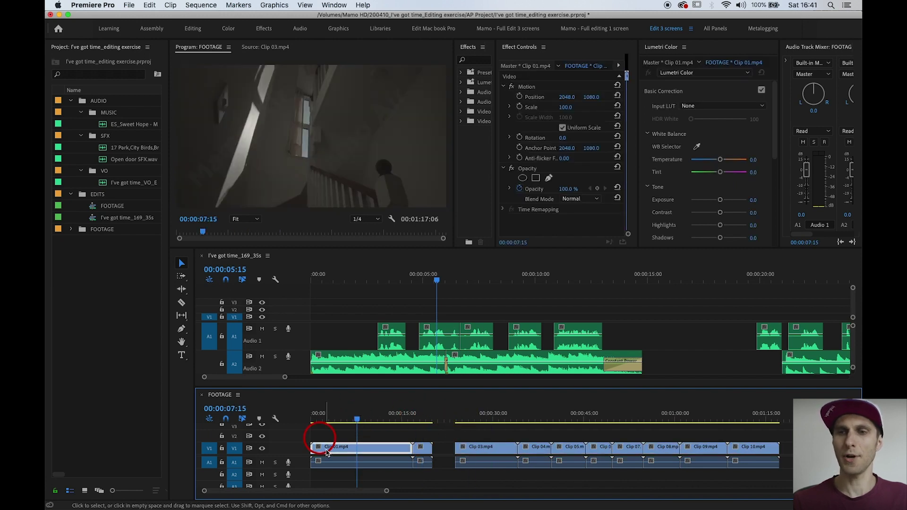
{"action": "left_click", "coordinate": [335, 448]}
{"action": "left_click_drag", "start_coordinate": [333, 448], "coordinate": [336, 320]}
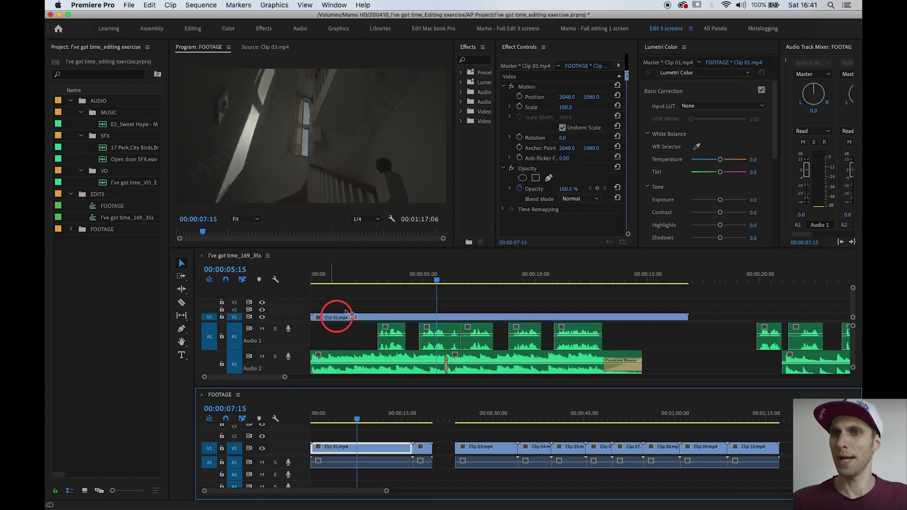
- Set the scale of Clip 01.mp4 in the I've got time_169_35s sequence to 50
{"action": "left_click", "coordinate": [350, 278]}
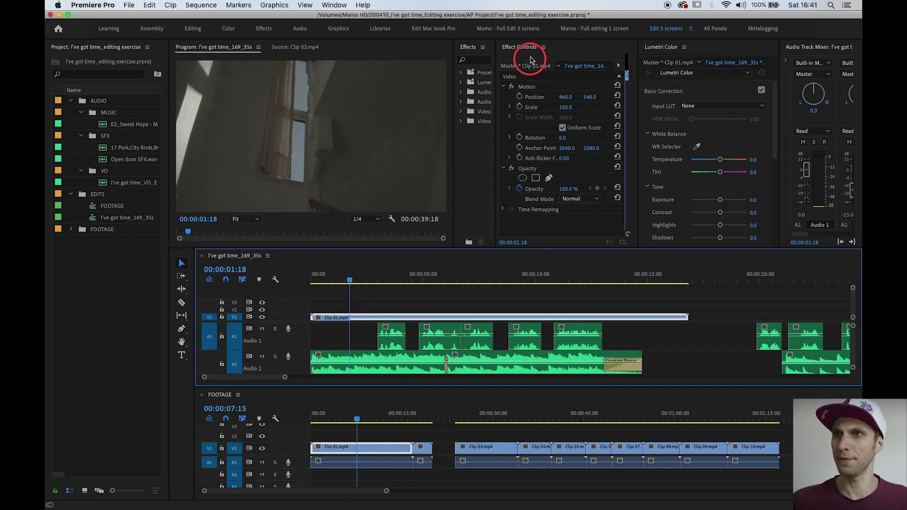
{"action": "left_click", "coordinate": [567, 108]}
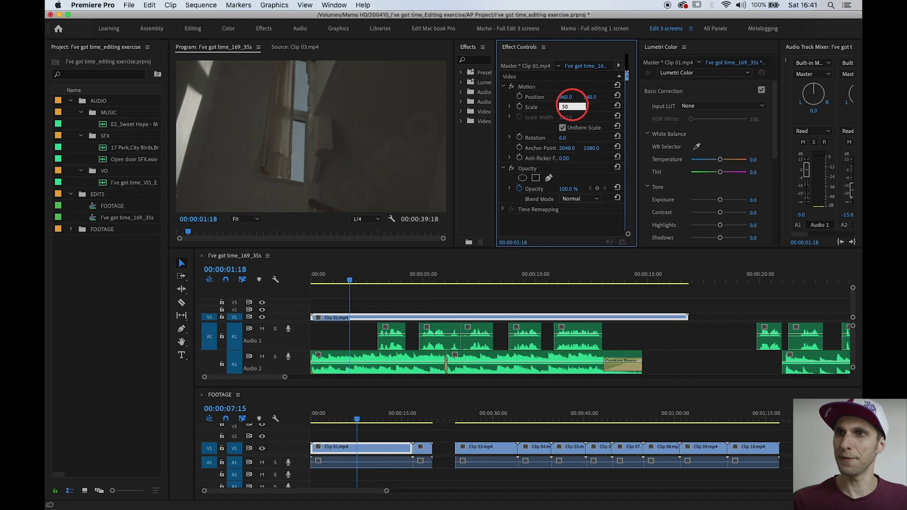
{"action": "type", "text": "50"}
{"action": "key", "text": "Return"}
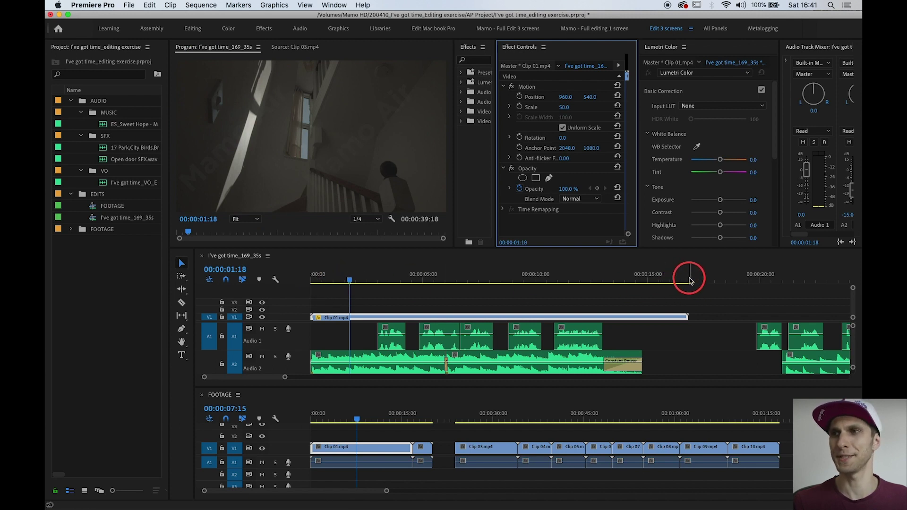
- Set the speed of Clip 01.mp4 in the I've got time_169_35s sequence to 700%
{"action": "left_click", "coordinate": [363, 318]}
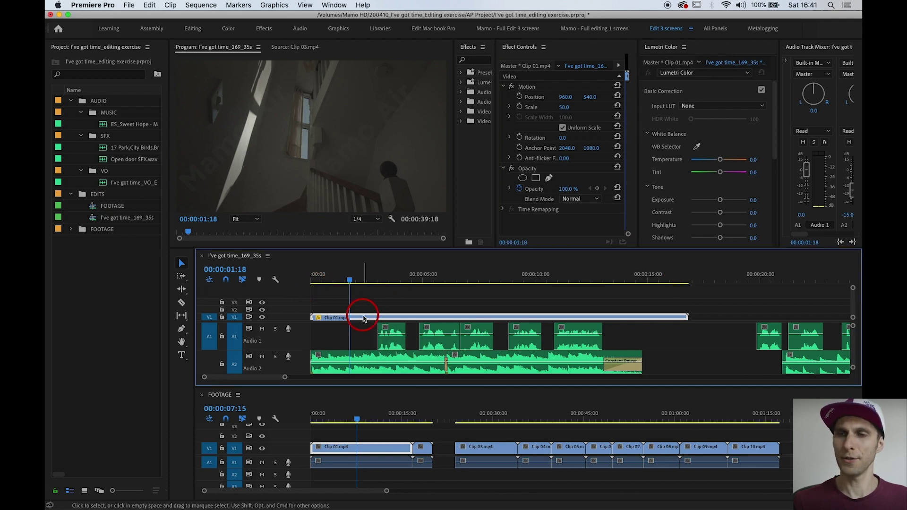
{"action": "right_click", "coordinate": [362, 321]}
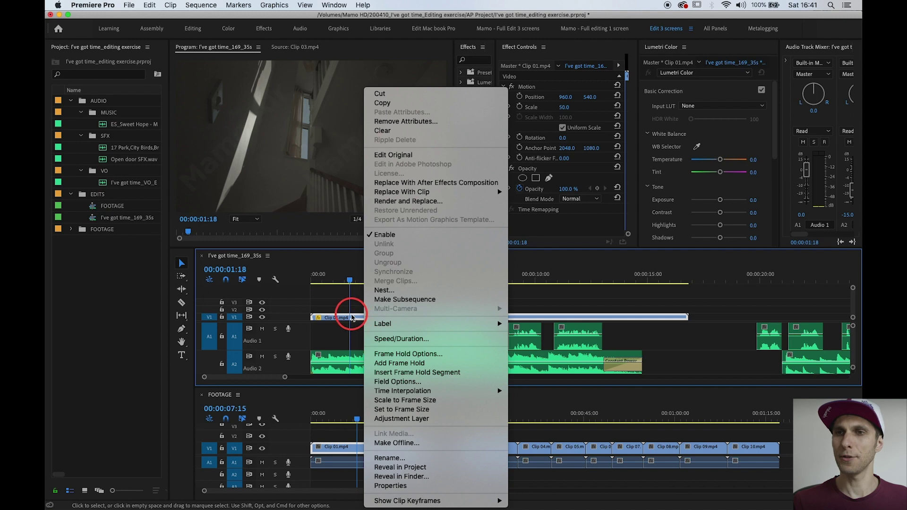
{"action": "left_click", "coordinate": [400, 339]}
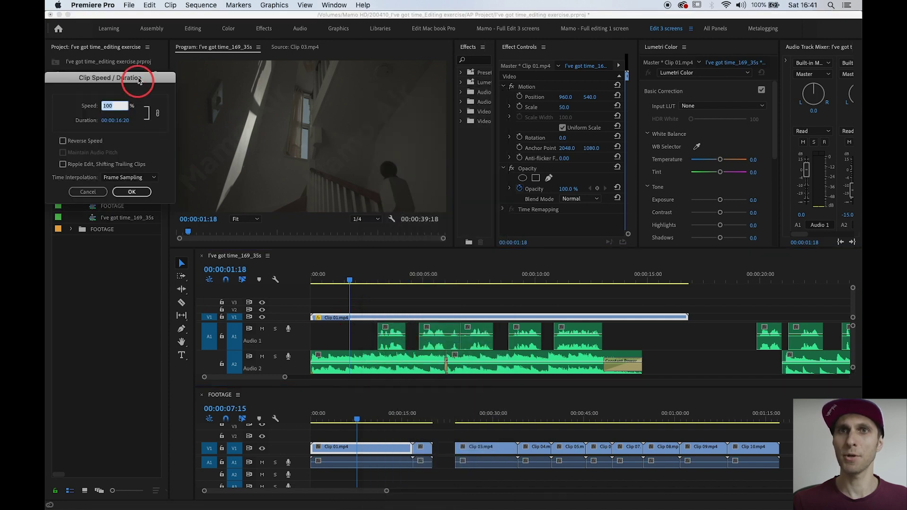
{"action": "left_click_drag", "start_coordinate": [138, 82], "coordinate": [365, 209]}
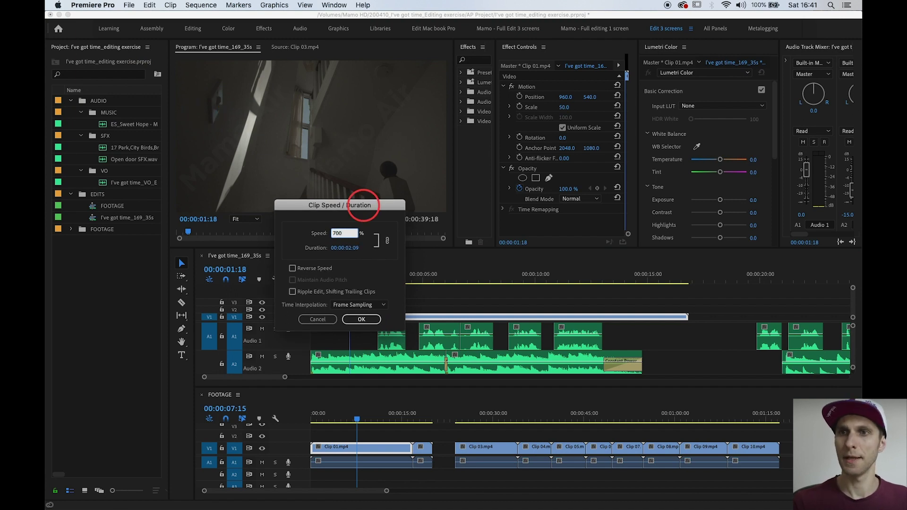
{"action": "key", "text": "Return"}
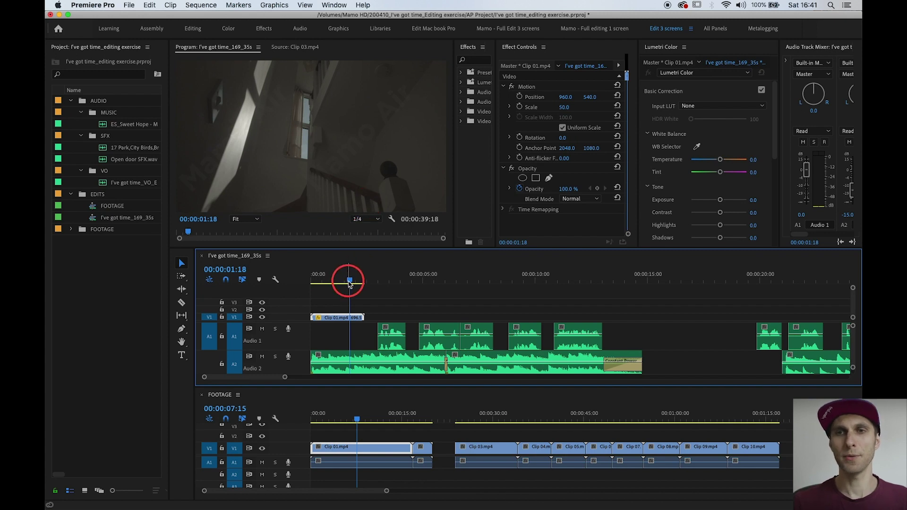
- Play the opening against the music and trim the end of Clip 01.mp4 on V1 to 00:00:02:07
{"action": "key", "text": "="}
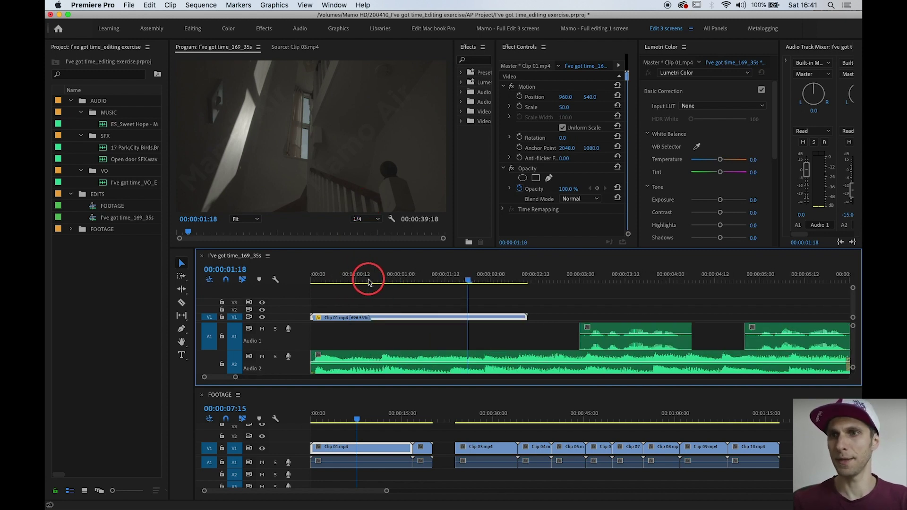
{"action": "left_click", "coordinate": [412, 279]}
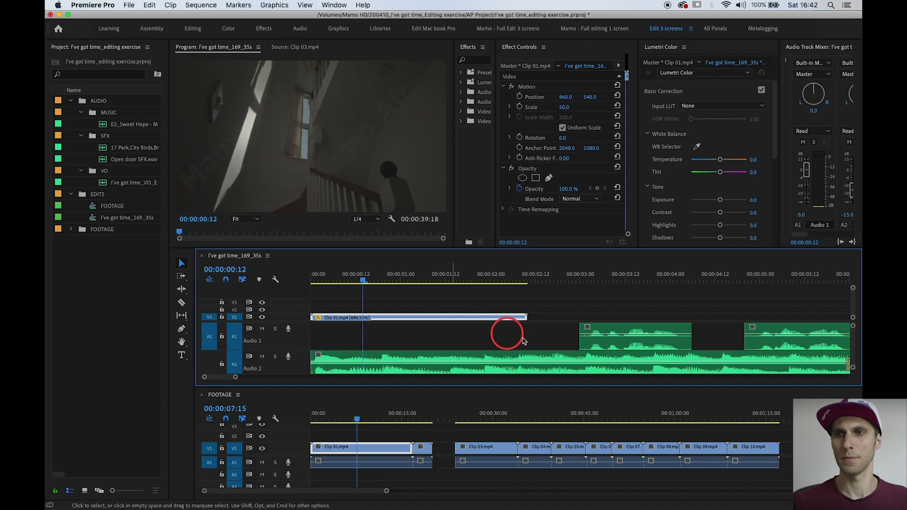
{"action": "key", "text": "space"}
{"action": "key", "text": "space"}
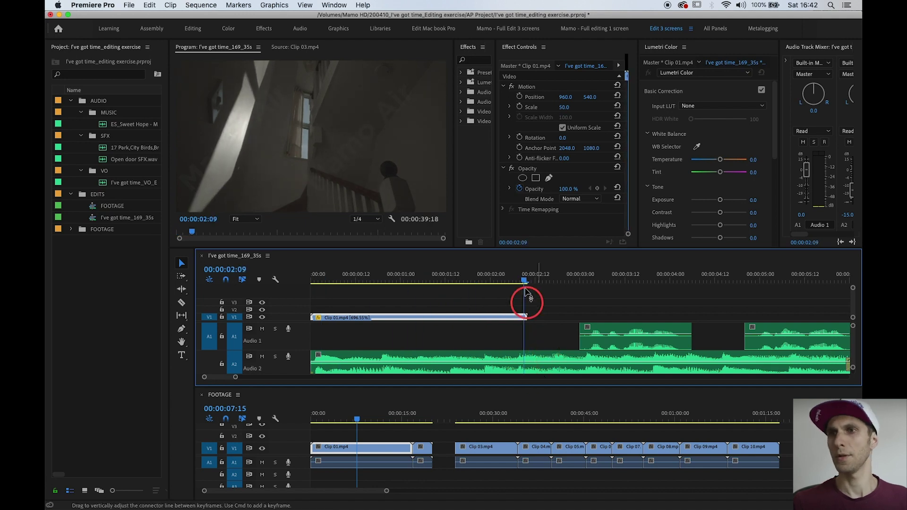
{"action": "left_click_drag", "start_coordinate": [518, 284], "coordinate": [516, 283]}
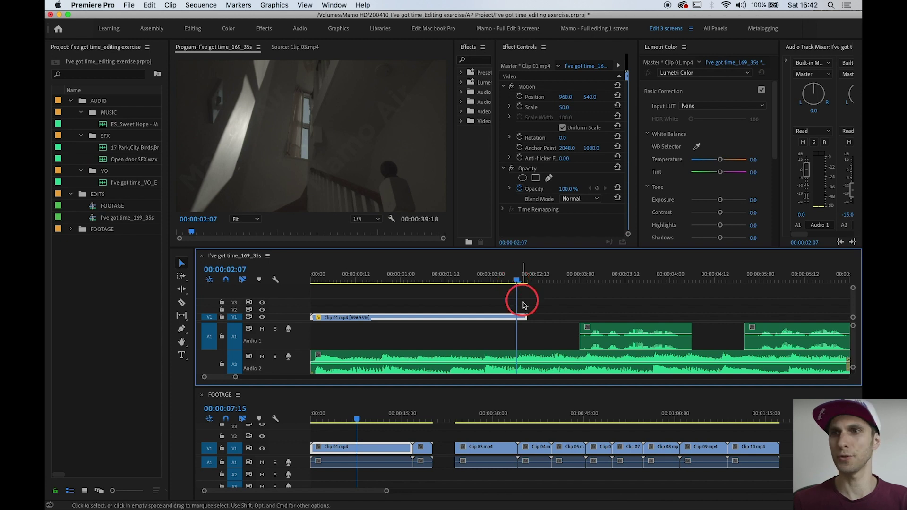
{"action": "left_click_drag", "start_coordinate": [526, 317], "coordinate": [516, 318]}
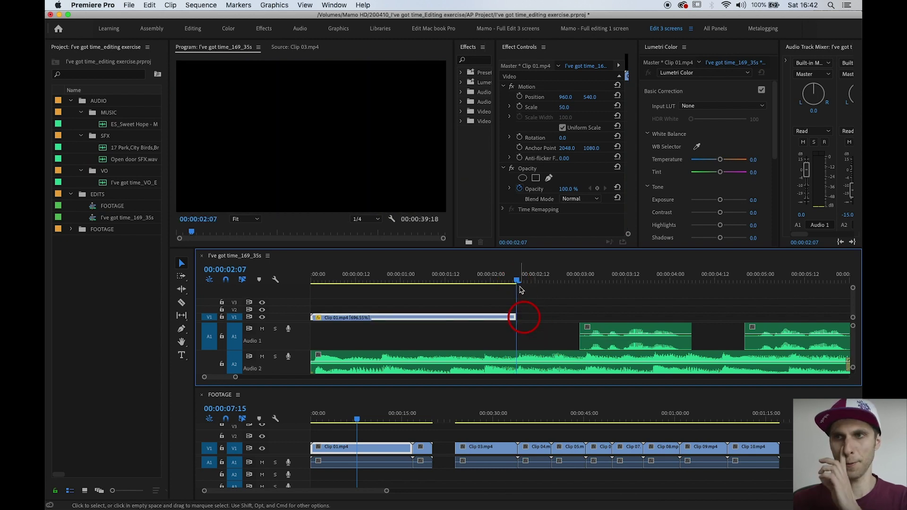
- Copy only the video of Clip 02.mp4 from the FOOTAGE sequence to V1, directly after Clip 01.mp4 in the I've got time_169_35s sequence
{"action": "left_click", "coordinate": [429, 368]}
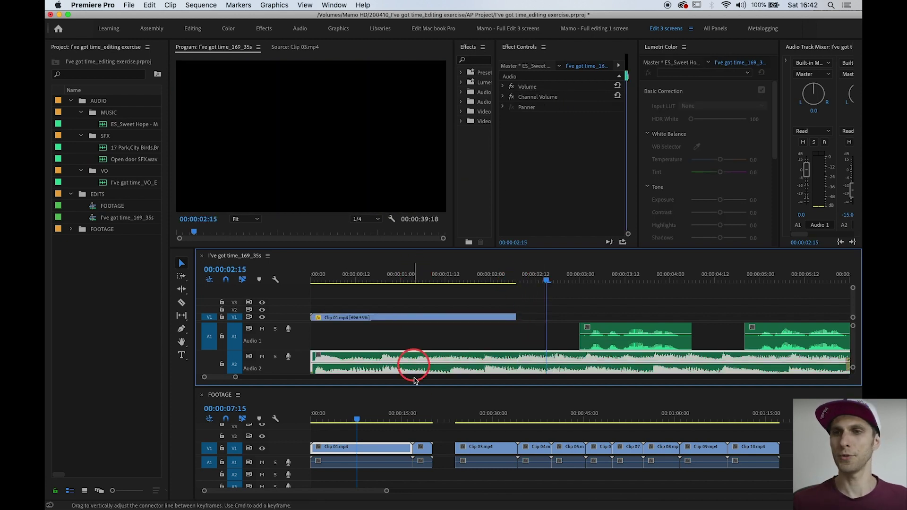
{"action": "left_click", "coordinate": [422, 437]}
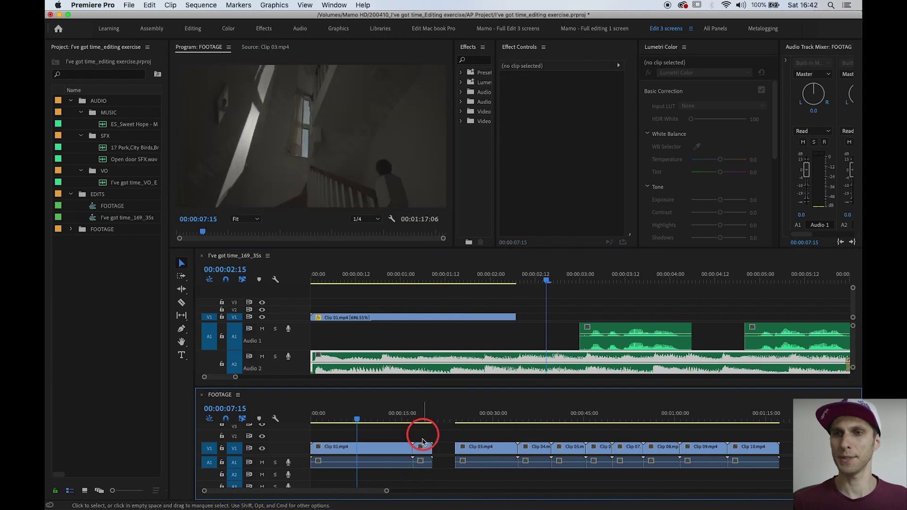
{"action": "left_click", "coordinate": [422, 444]}
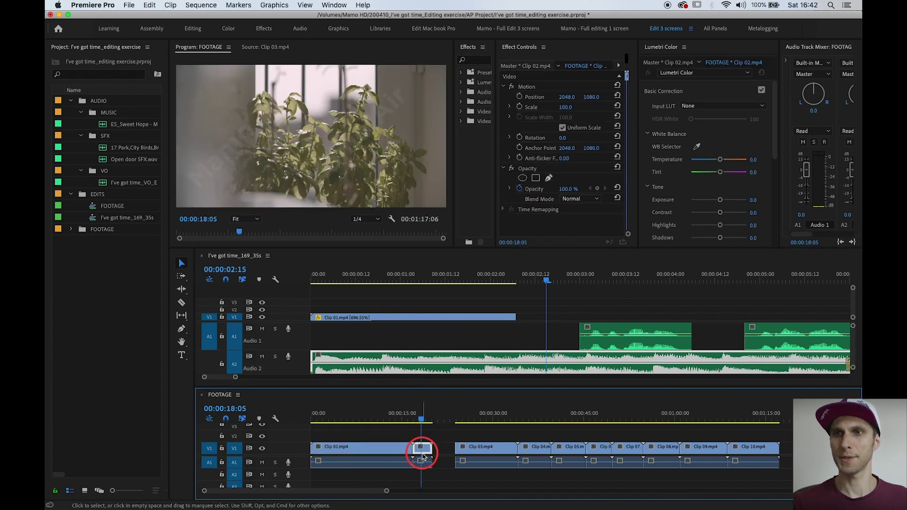
{"action": "left_click_drag", "start_coordinate": [420, 453], "coordinate": [611, 318]}
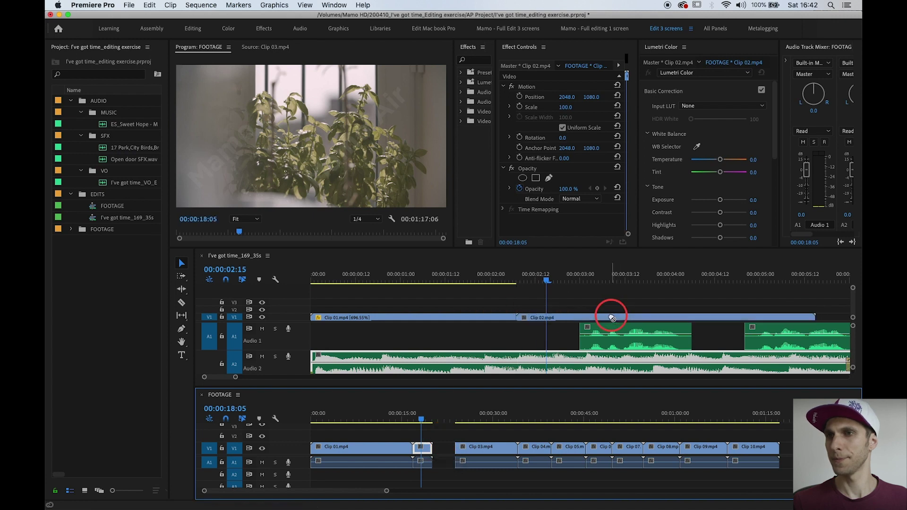
{"action": "left_click", "coordinate": [559, 296]}
{"action": "key", "text": "minus"}
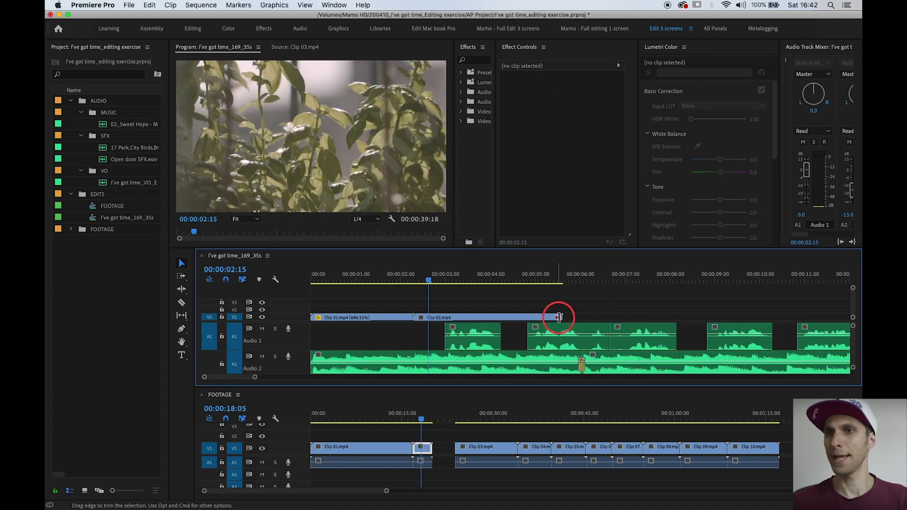
- Copy the Motion attributes of Clip 01.mp4 onto Clip 02.mp4 in the I've got time_169_35s sequence and check the resulting framing
{"action": "left_click", "coordinate": [456, 319]}
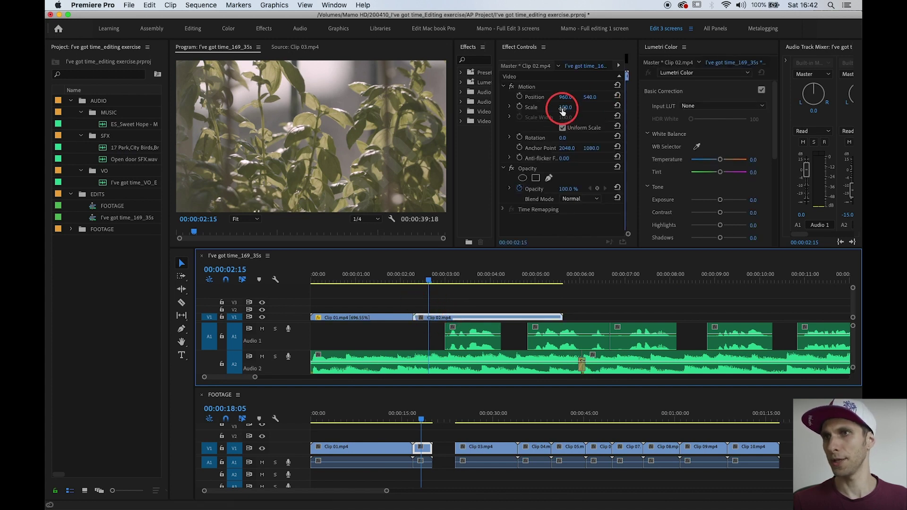
{"action": "left_click", "coordinate": [380, 280]}
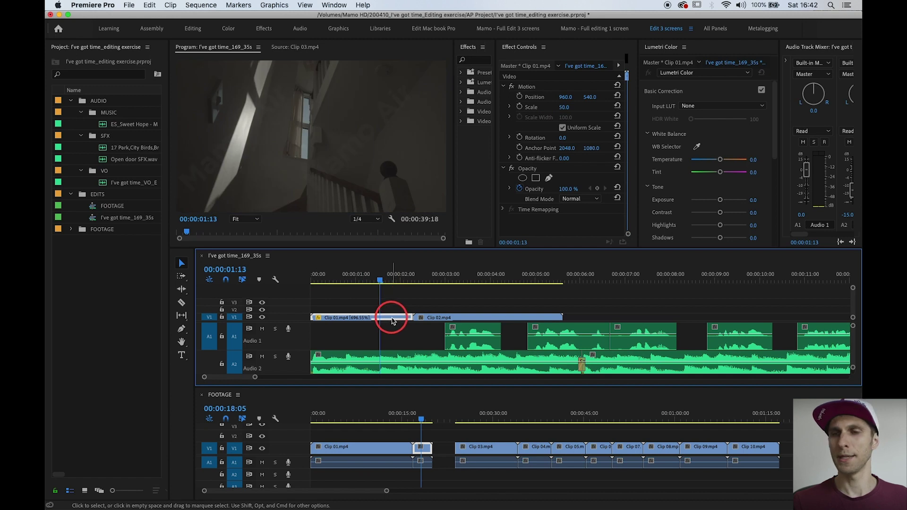
{"action": "right_click", "coordinate": [388, 318]}
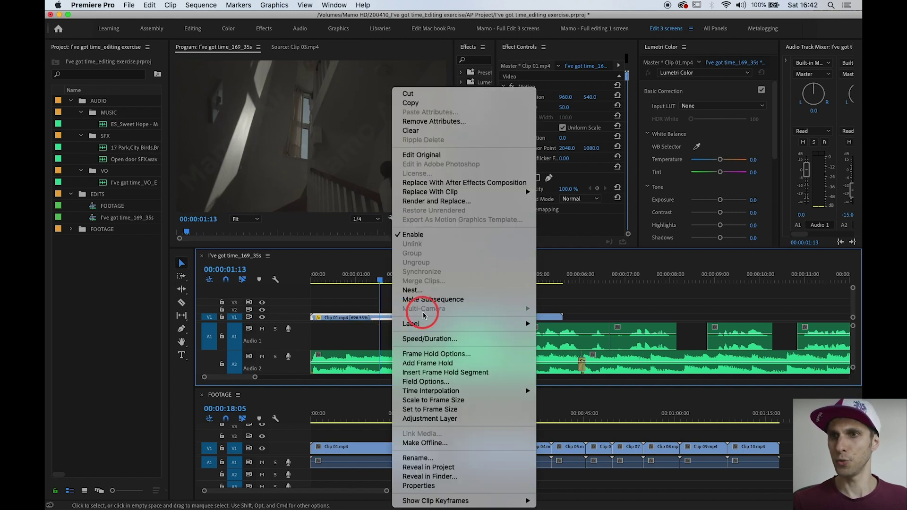
{"action": "left_click", "coordinate": [418, 104]}
{"action": "left_click", "coordinate": [447, 318]}
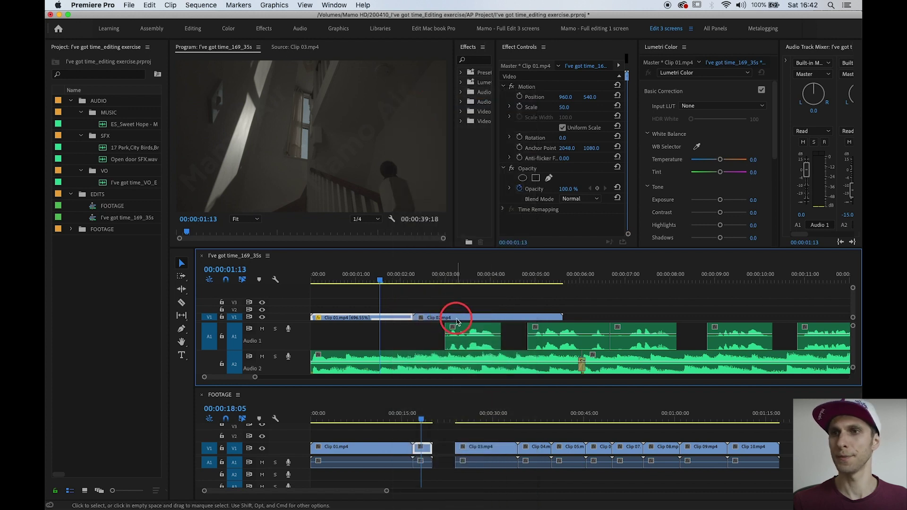
{"action": "right_click", "coordinate": [457, 321]}
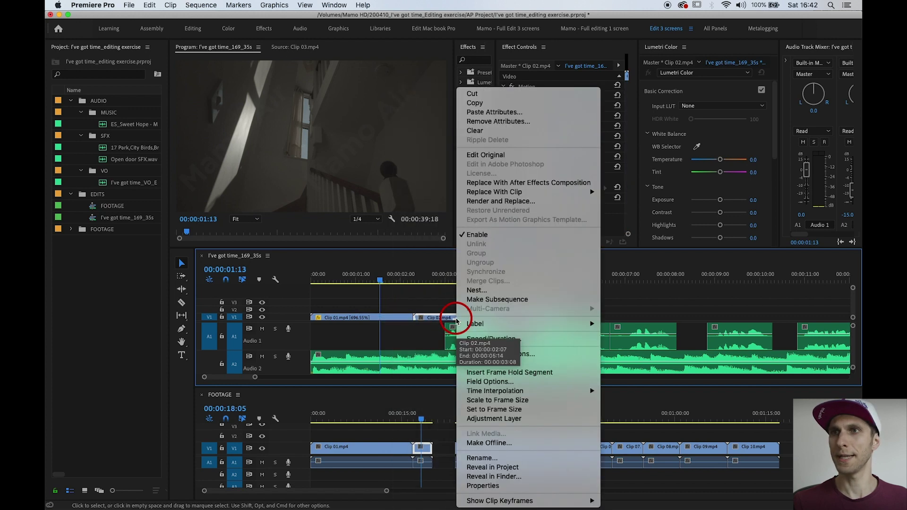
{"action": "left_click", "coordinate": [494, 113]}
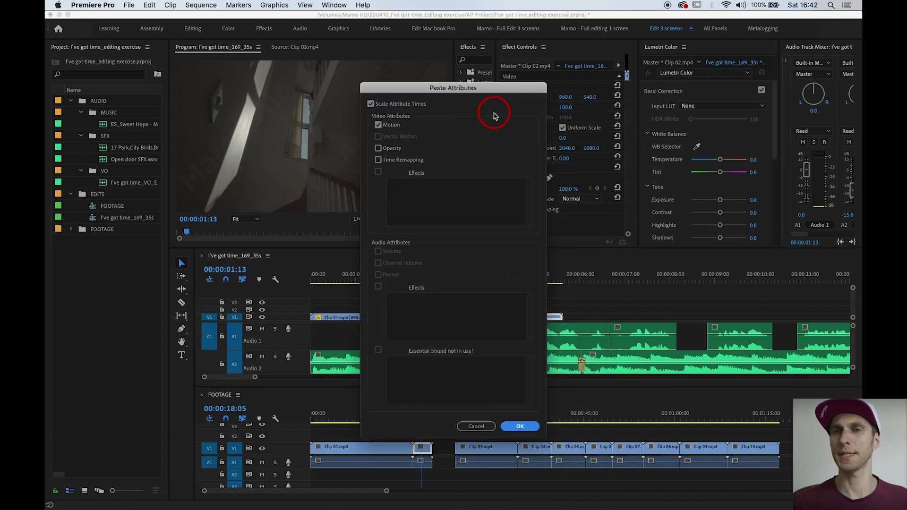
{"action": "left_click", "coordinate": [379, 148]}
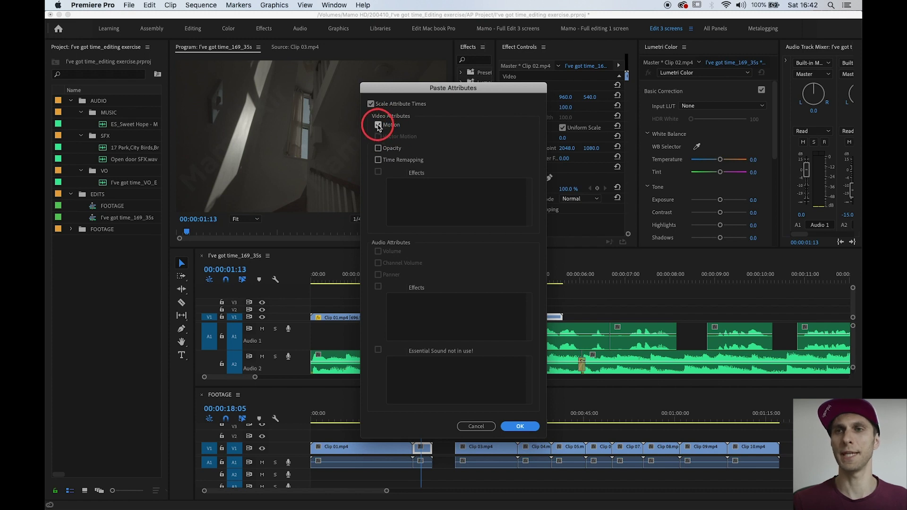
{"action": "left_click", "coordinate": [525, 435]}
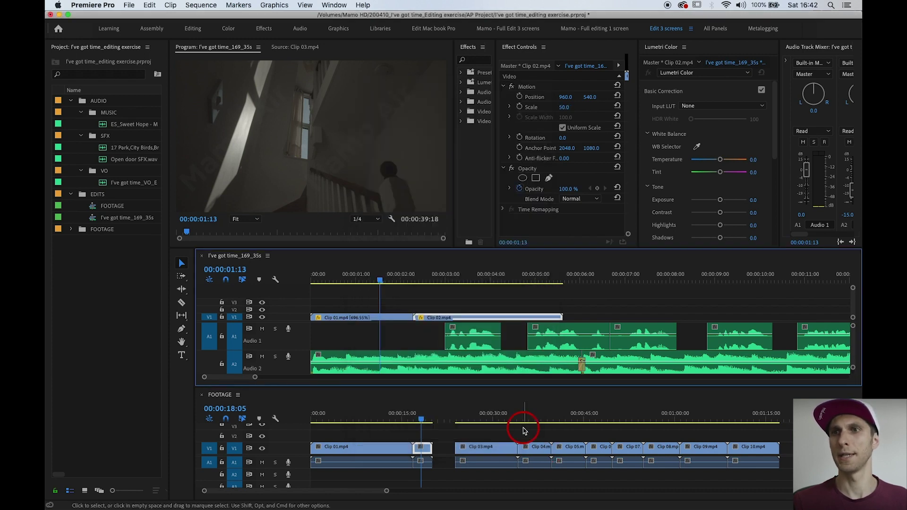
{"action": "left_click", "coordinate": [486, 279]}
{"action": "left_click_drag", "start_coordinate": [487, 279], "coordinate": [466, 288]}
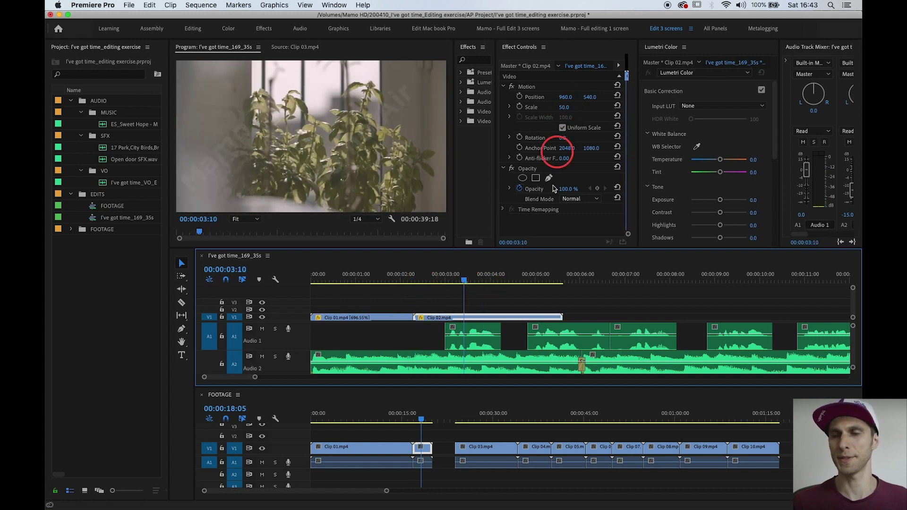
- Play Clip 02.mp4 against the voice-over and music and trim its end on V1 to 00:00:05:07
{"action": "left_click", "coordinate": [546, 299]}
{"action": "key", "text": "equal"}
{"action": "key", "text": "equal"}
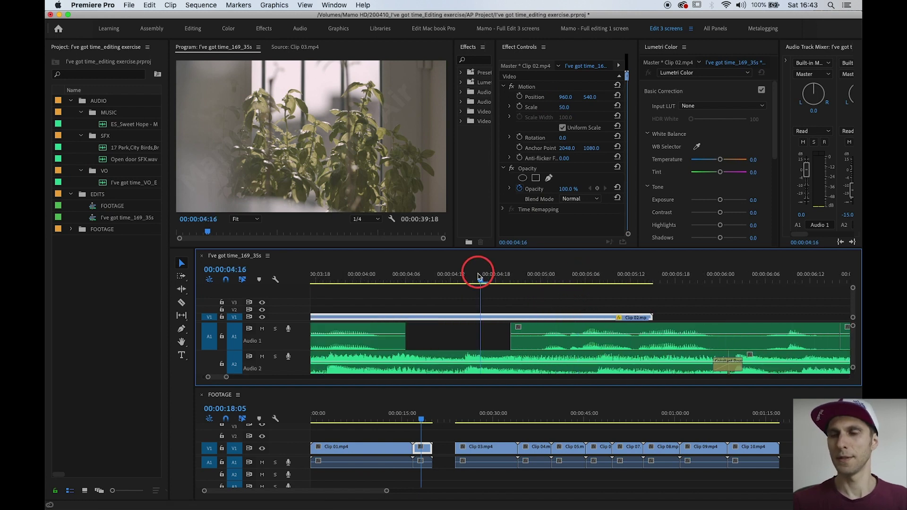
{"action": "key", "text": "space"}
{"action": "left_click_drag", "start_coordinate": [575, 284], "coordinate": [596, 283]}
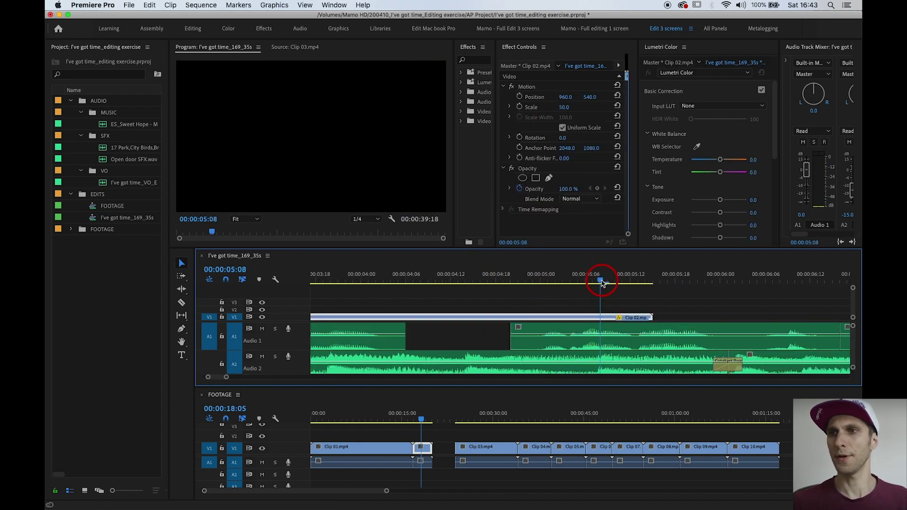
{"action": "left_click_drag", "start_coordinate": [651, 317], "coordinate": [593, 317]}
{"action": "left_click", "coordinate": [552, 307]}
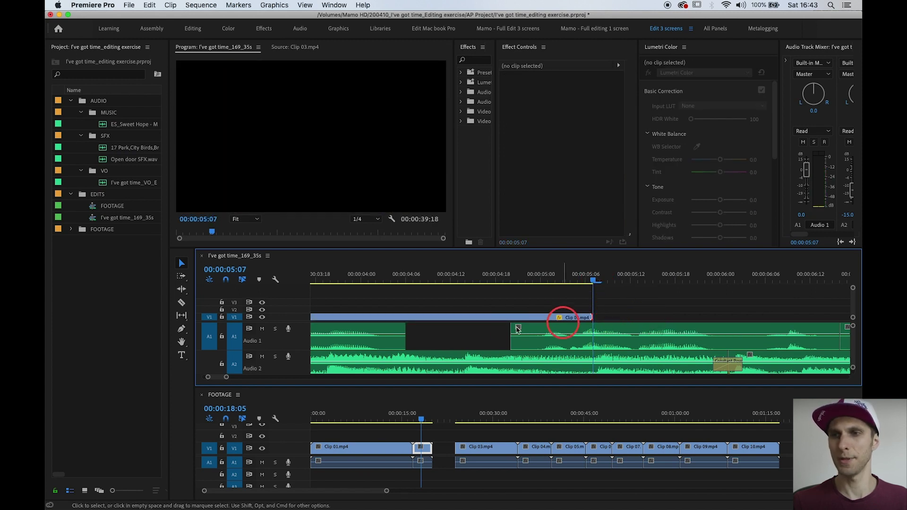
- Copy only the video of Clip 03.mp4 from the FOOTAGE sequence to V1, directly after Clip 02.mp4 in the I've got time_169_35s sequence
{"action": "key", "text": "\\"}
{"action": "left_click", "coordinate": [488, 441]}
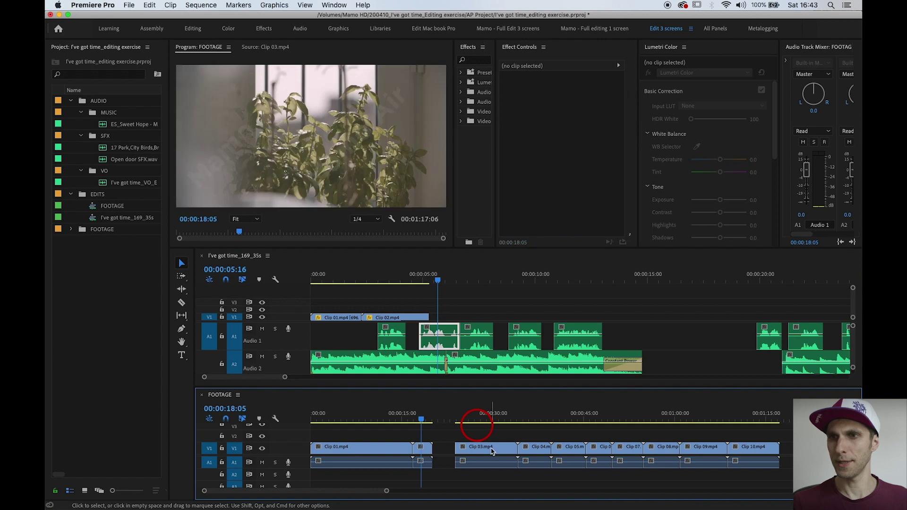
{"action": "left_click", "coordinate": [481, 447]}
{"action": "left_click", "coordinate": [469, 453]}
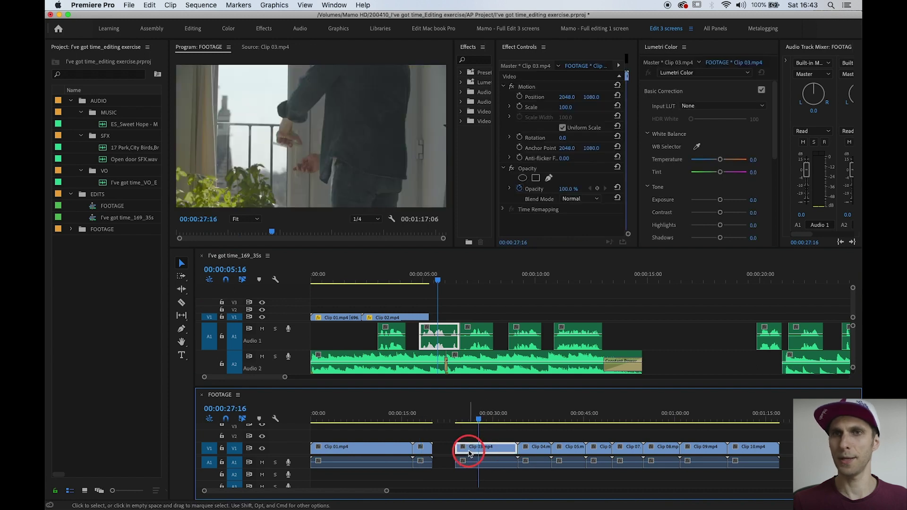
{"action": "left_click_drag", "start_coordinate": [469, 448], "coordinate": [478, 316]}
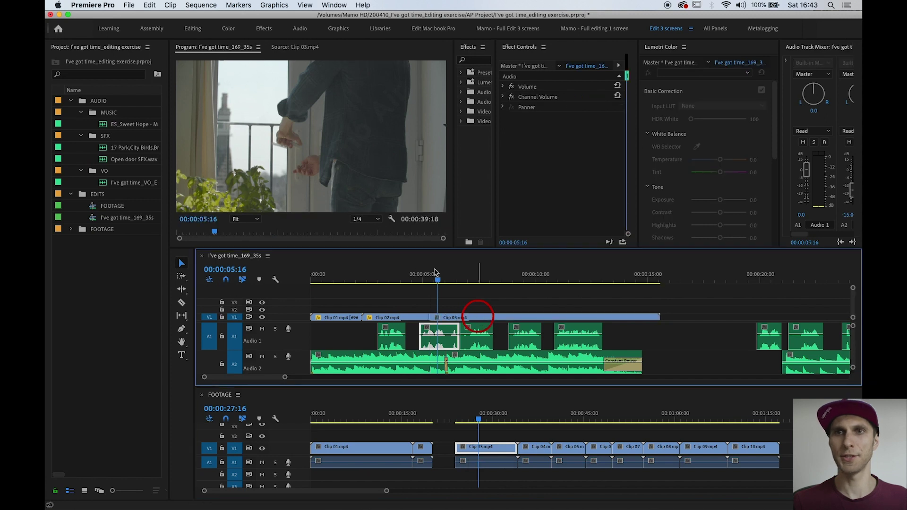
- Set the scale of Clip 03.mp4 in the I've got time_169_35s sequence to 50
{"action": "left_click", "coordinate": [439, 280]}
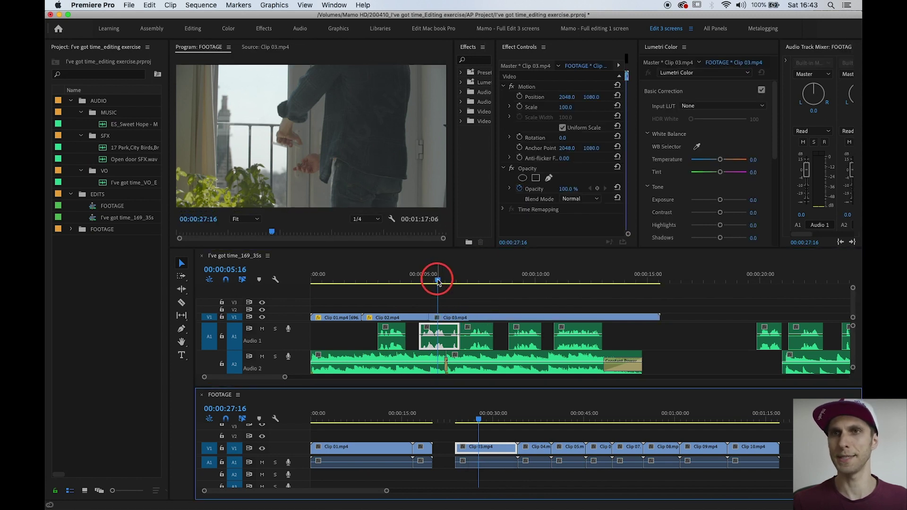
{"action": "left_click_drag", "start_coordinate": [435, 283], "coordinate": [468, 283]}
{"action": "left_click", "coordinate": [492, 317]}
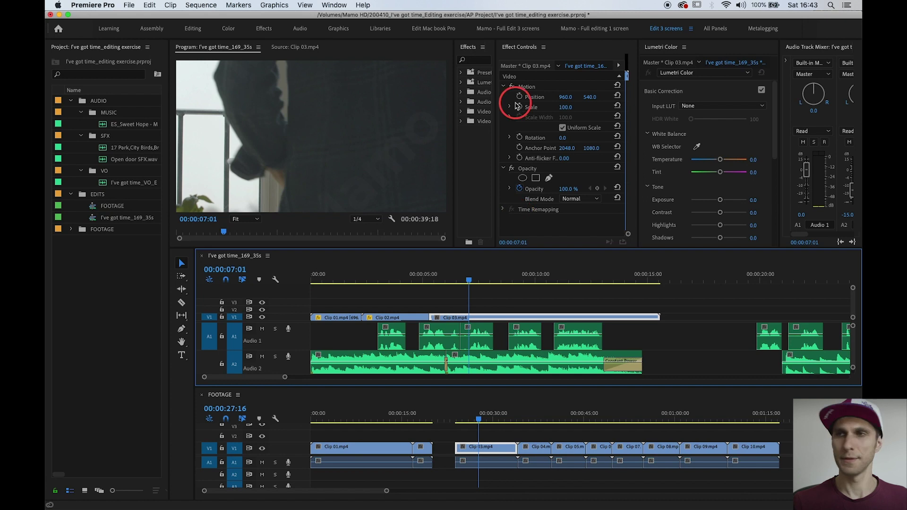
{"action": "left_click", "coordinate": [572, 105]}
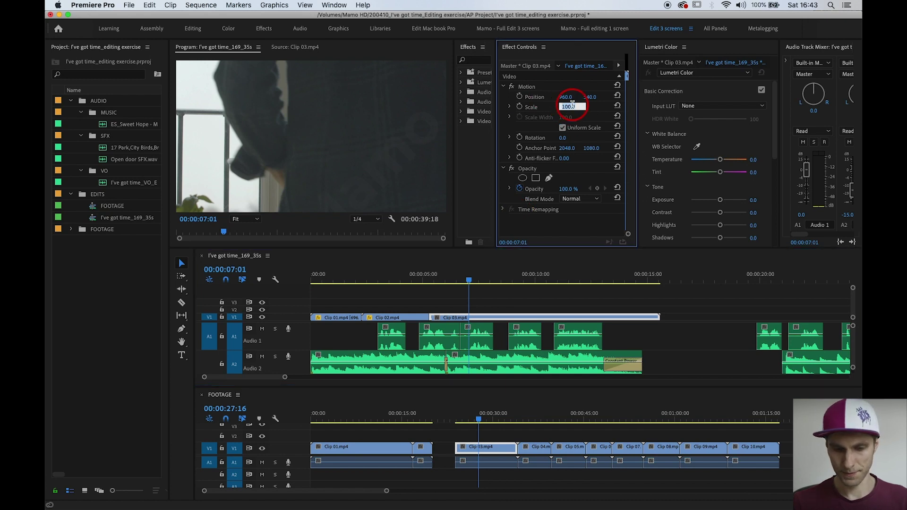
{"action": "type", "text": "50"}
{"action": "key", "text": "Return"}
- Cut Clip 03.mp4 on V1 at 00:00:08:07 in the I've got time_169_35s sequence and delete the part after the cut
{"action": "left_click", "coordinate": [494, 281]}
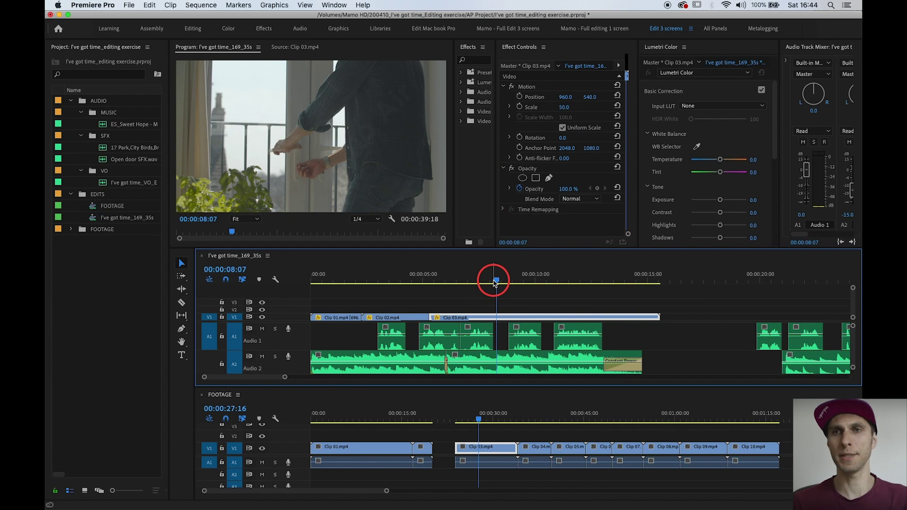
{"action": "key", "text": "equal"}
{"action": "key", "text": "equal"}
{"action": "key", "text": "equal"}
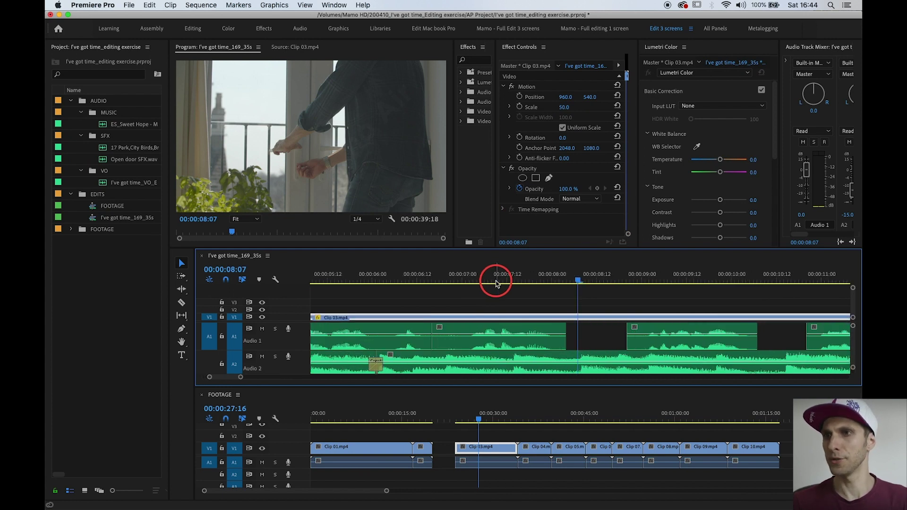
{"action": "left_click", "coordinate": [579, 281]}
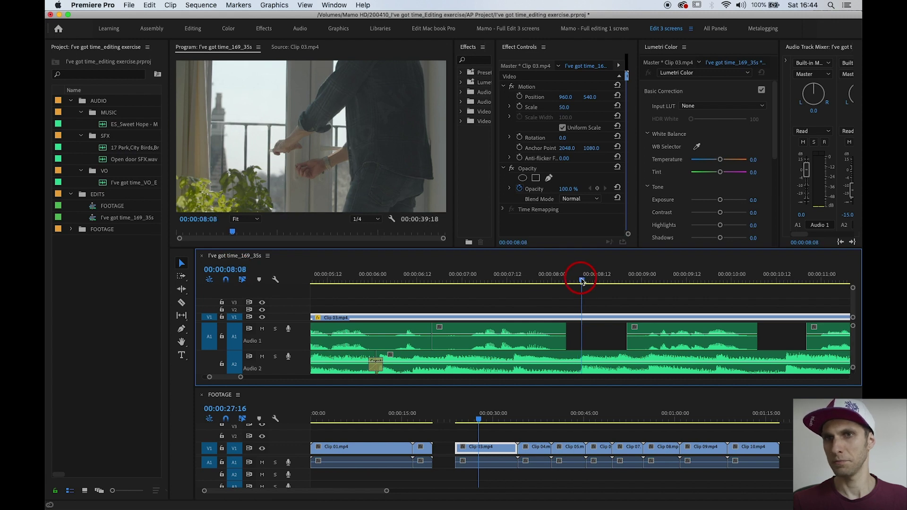
{"action": "key", "text": "c"}
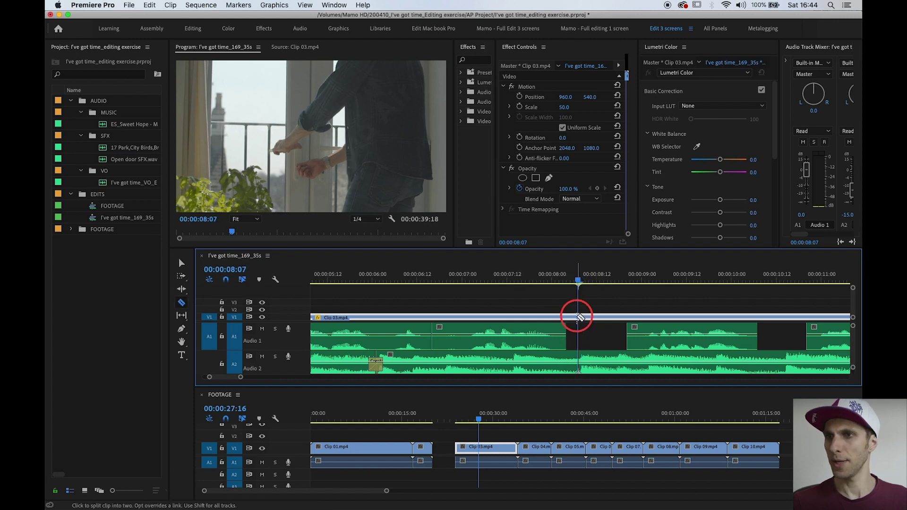
{"action": "left_click", "coordinate": [579, 320]}
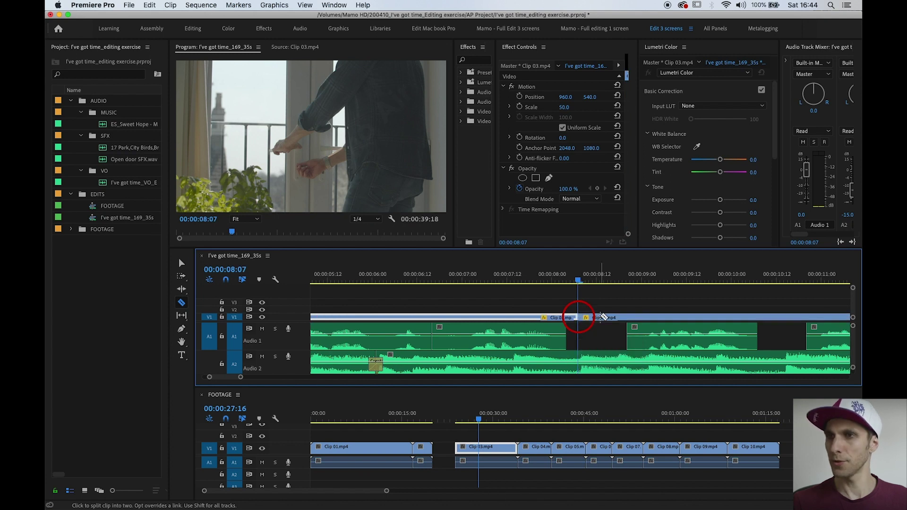
{"action": "key", "text": "v"}
{"action": "left_click", "coordinate": [622, 318]}
{"action": "key", "text": "Delete"}
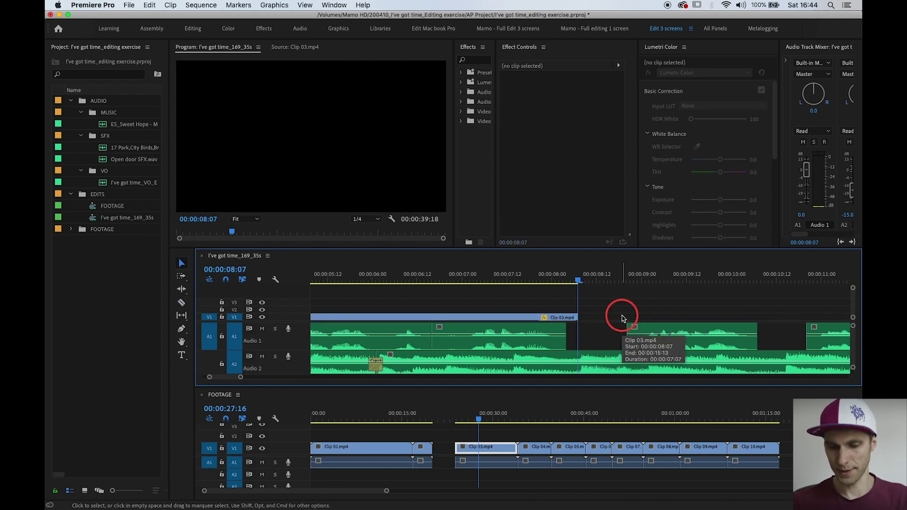
- Play the edit from 00:00:03:17 through the cut between Clip 02.mp4 and Clip 03.mp4 against the voice-over and music
{"action": "key", "text": "minus"}
{"action": "key", "text": "minus"}
{"action": "left_click", "coordinate": [395, 279]}
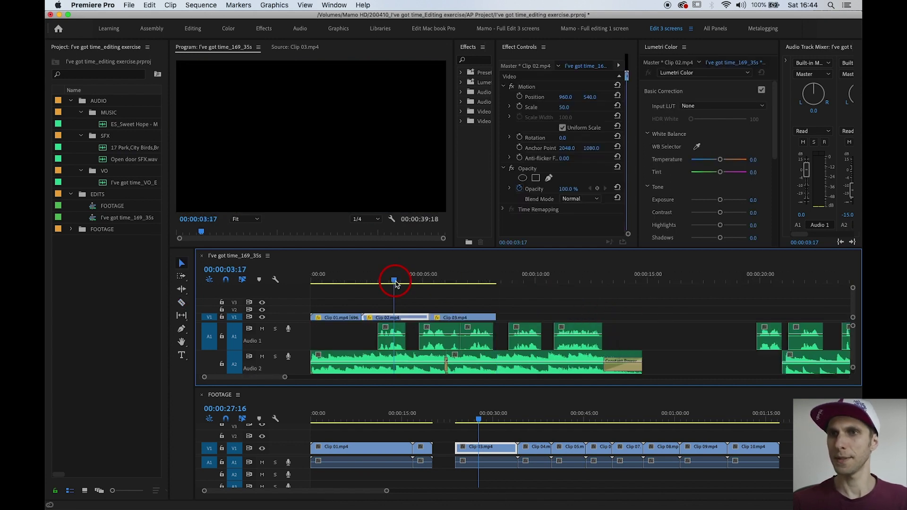
{"action": "key", "text": "space"}
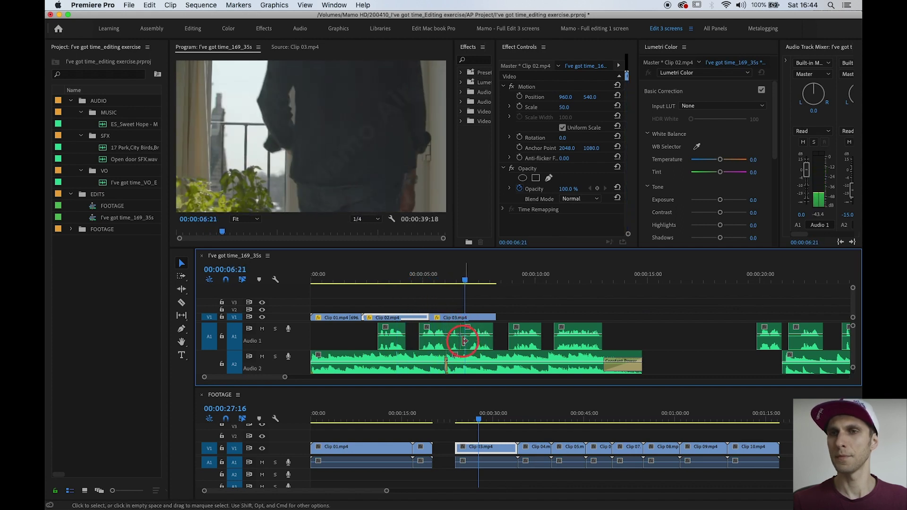
{"action": "key", "text": "Up"}
{"action": "key", "text": "equal"}
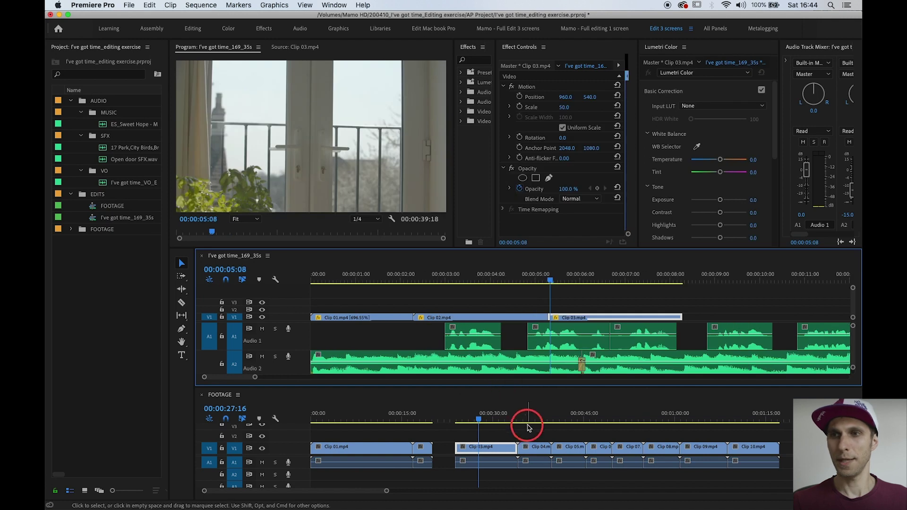
- Copy only the video of Clip 04.mp4 from the FOOTAGE sequence to V1, directly after Clip 03.mp4 in the I've got time_169_35s sequence
{"action": "left_click", "coordinate": [531, 418]}
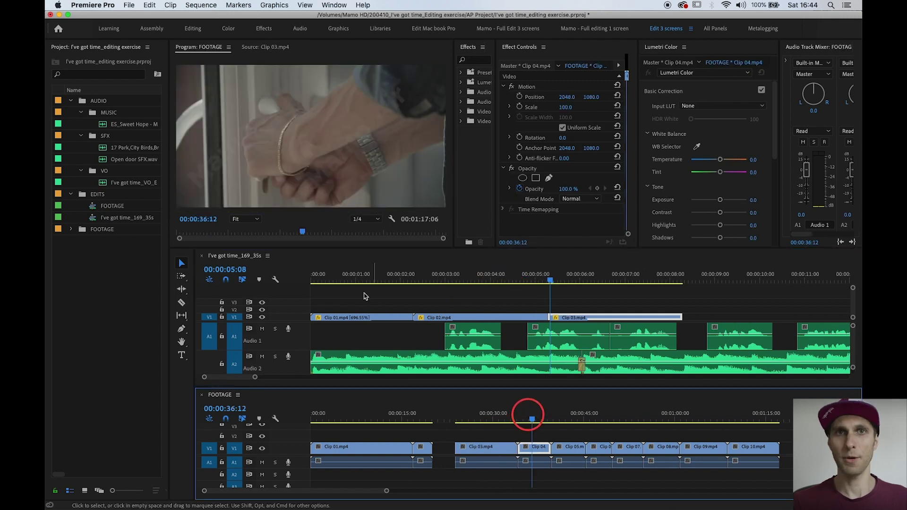
{"action": "left_click", "coordinate": [534, 450]}
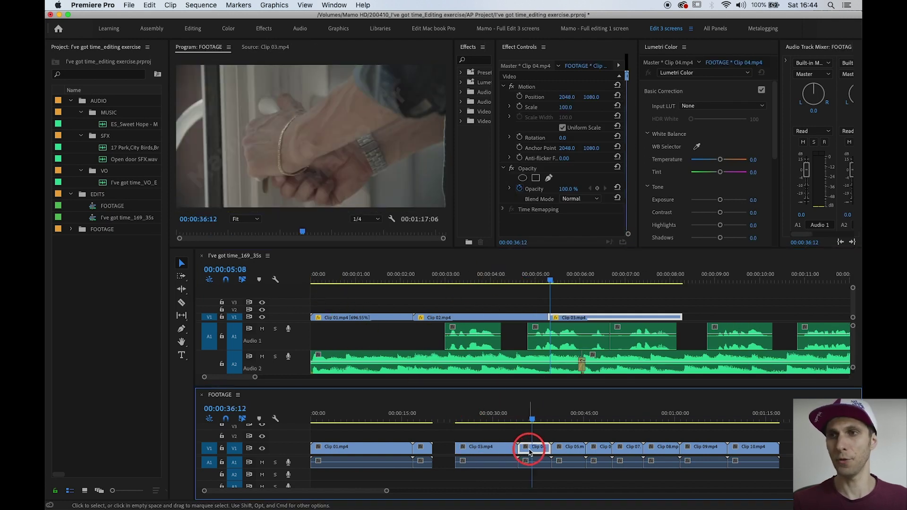
{"action": "left_click_drag", "start_coordinate": [533, 455], "coordinate": [743, 316]}
- Set the scale of Clip 04.mp4 in the I've got time_169_35s sequence to 50
{"action": "key", "text": "-"}
{"action": "left_click", "coordinate": [517, 280]}
{"action": "left_click", "coordinate": [538, 315]}
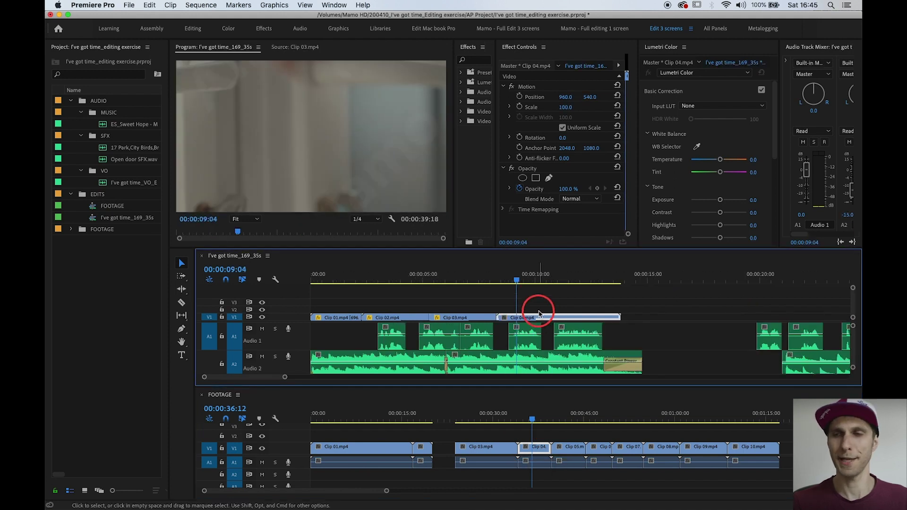
{"action": "left_click", "coordinate": [569, 107]}
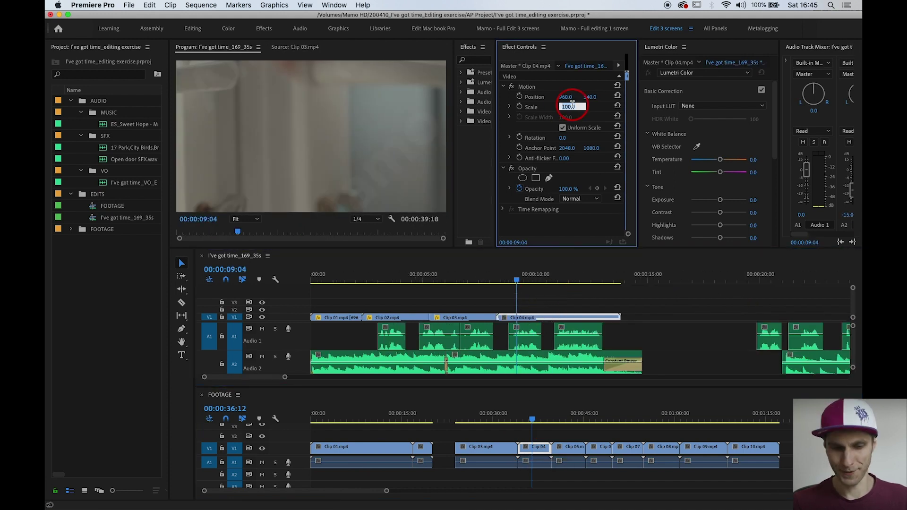
{"action": "type", "text": "50"}
{"action": "key", "text": "Return"}
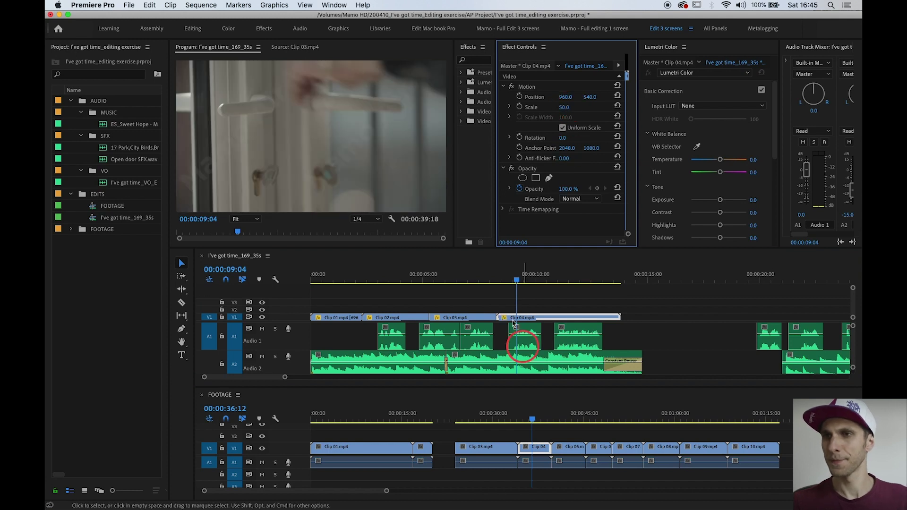
- Trim the start of Clip 04.mp4 to 00:00:09:10, where the hand grips the handle, and close the gap after Clip 03.mp4 on V1
{"action": "left_click", "coordinate": [518, 281]}
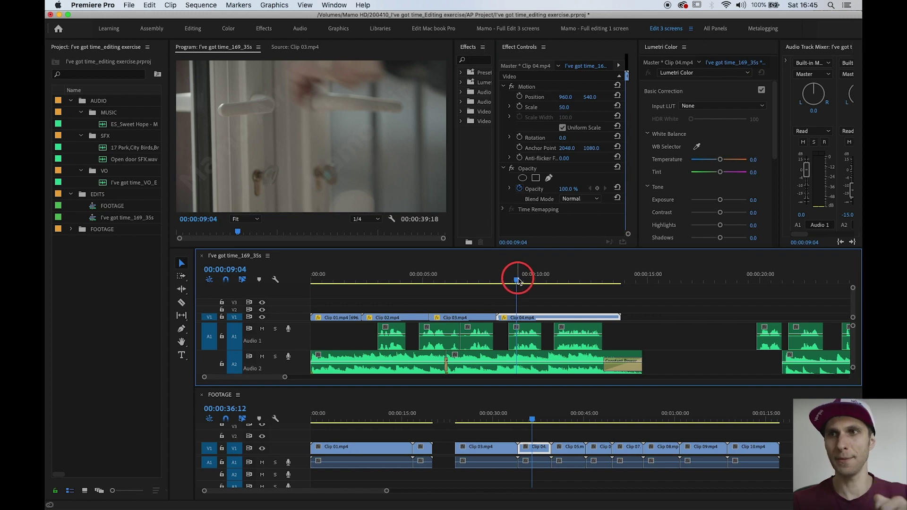
{"action": "left_click_drag", "start_coordinate": [518, 281], "coordinate": [522, 283]}
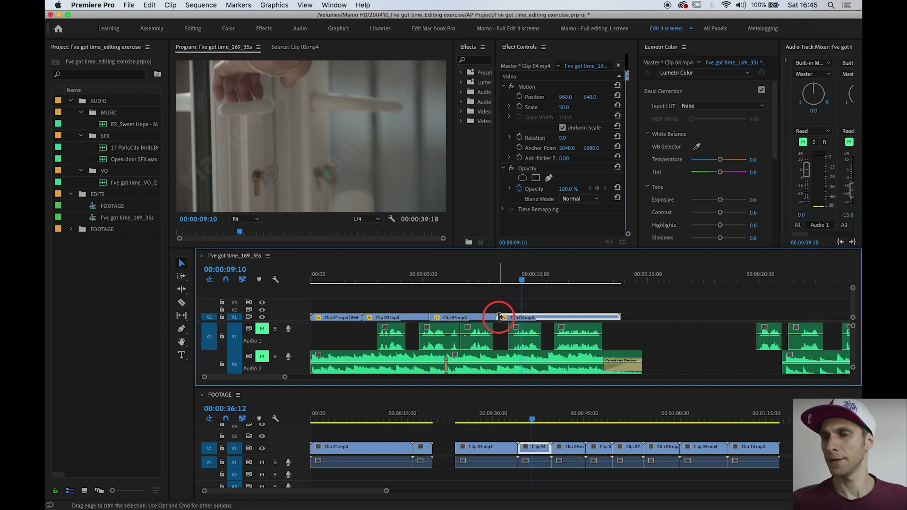
{"action": "mouse_move", "coordinate": [499, 318]}
{"action": "left_mouse_down"}
{"action": "mouse_move", "coordinate": [525, 320]}
{"action": "mouse_move", "coordinate": [515, 320]}
{"action": "left_mouse_up"}
- Move Clip 03.mp4 up to V2 to inspect its cuts with the neighbouring clips, and return it to its place on V1
{"action": "mouse_move", "coordinate": [475, 274]}
{"action": "left_mouse_down"}
{"action": "mouse_move", "coordinate": [497, 280]}
{"action": "mouse_move", "coordinate": [480, 282]}
{"action": "mouse_move", "coordinate": [581, 277]}
{"action": "mouse_move", "coordinate": [467, 280]}
{"action": "mouse_move", "coordinate": [476, 282]}
{"action": "left_mouse_up"}
{"action": "key", "text": "="}
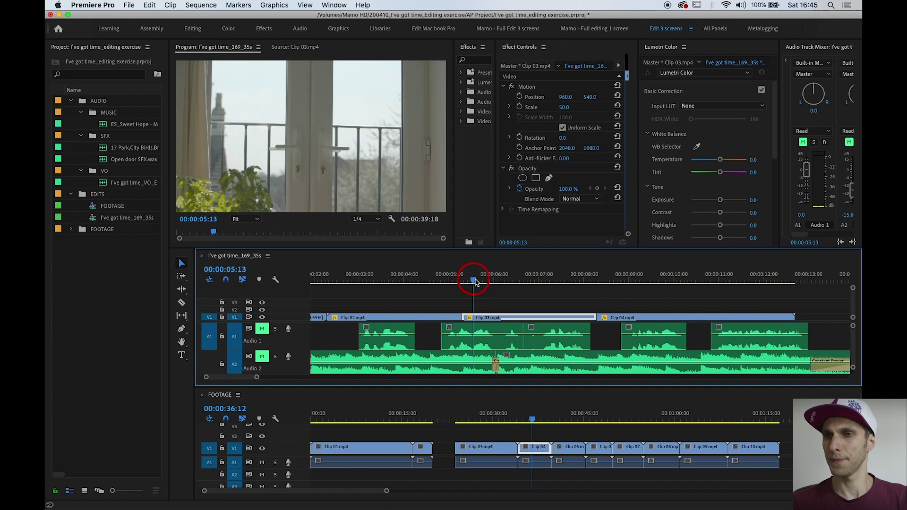
{"action": "left_click", "coordinate": [507, 318]}
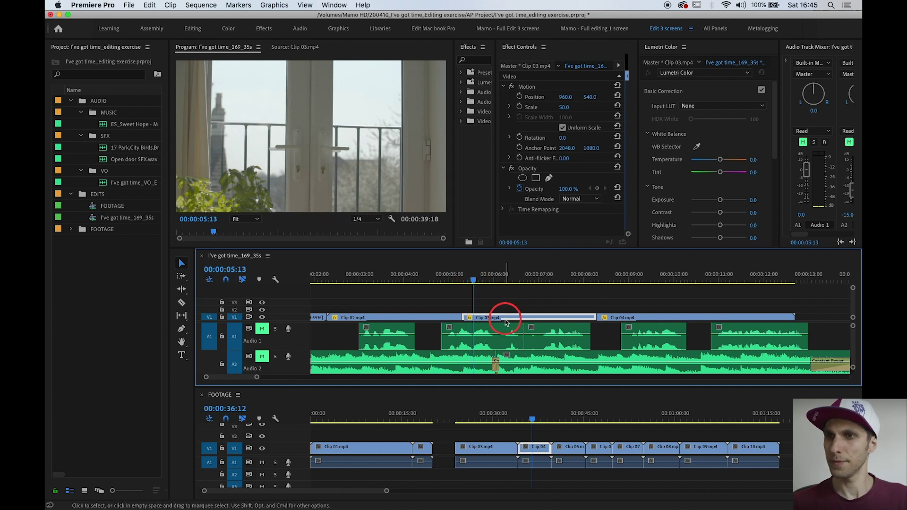
{"action": "left_click_drag", "start_coordinate": [507, 323], "coordinate": [505, 313]}
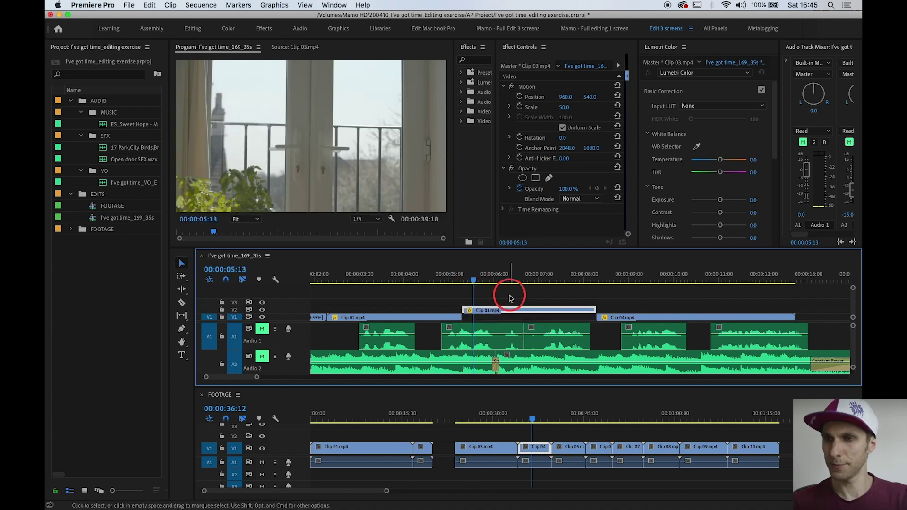
{"action": "scroll", "coordinate": [509, 297], "scroll_direction": "up", "scroll_amount": 4}
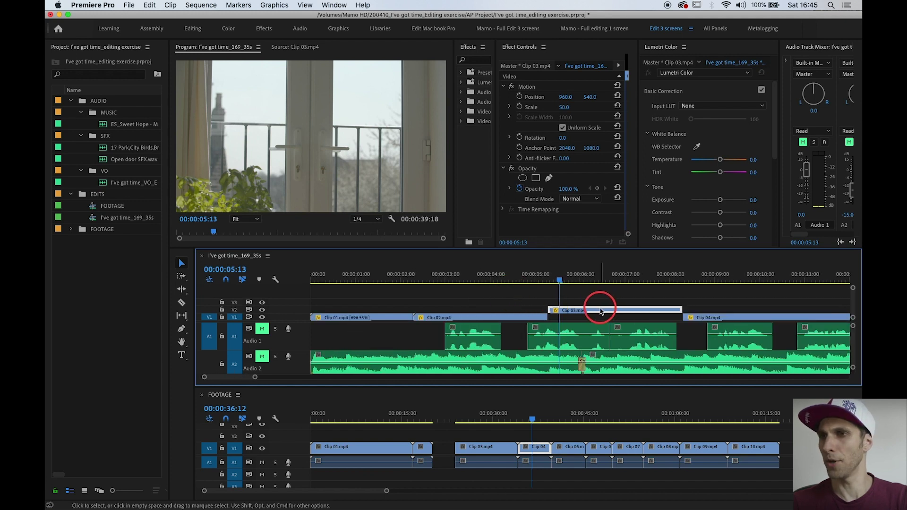
{"action": "left_click_drag", "start_coordinate": [542, 308], "coordinate": [576, 314]}
{"action": "left_click_drag", "start_coordinate": [696, 310], "coordinate": [691, 282]}
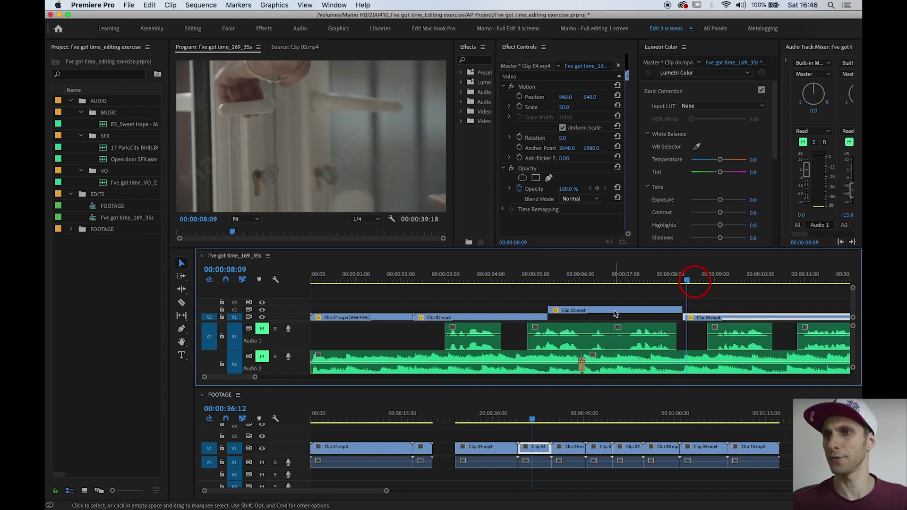
{"action": "left_click_drag", "start_coordinate": [619, 311], "coordinate": [579, 320]}
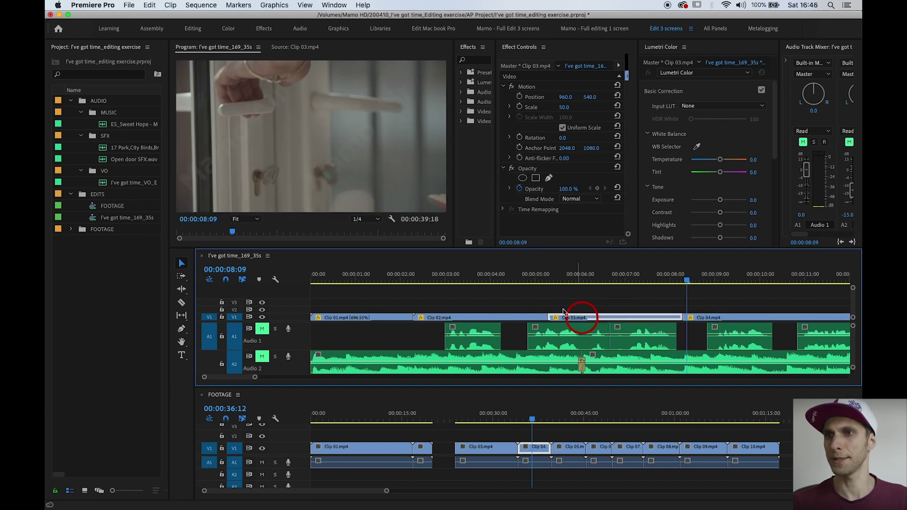
- Unmute Audio 1 and Audio 2 and play the edit from 00:00:04:12 to check the cuts through Clip 04.mp4
{"action": "mouse_move", "coordinate": [523, 278]}
{"action": "left_mouse_down"}
{"action": "mouse_move", "coordinate": [541, 278]}
{"action": "mouse_move", "coordinate": [506, 282]}
{"action": "left_mouse_up"}
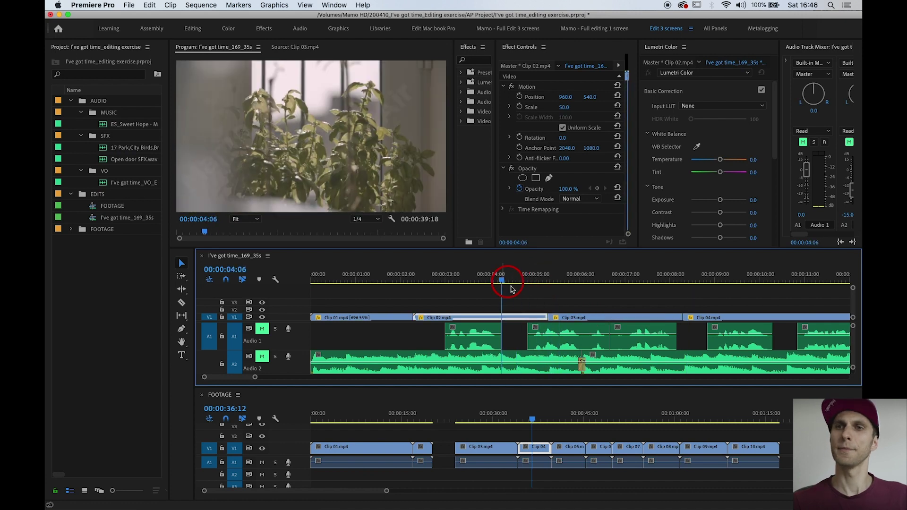
{"action": "left_click", "coordinate": [262, 356]}
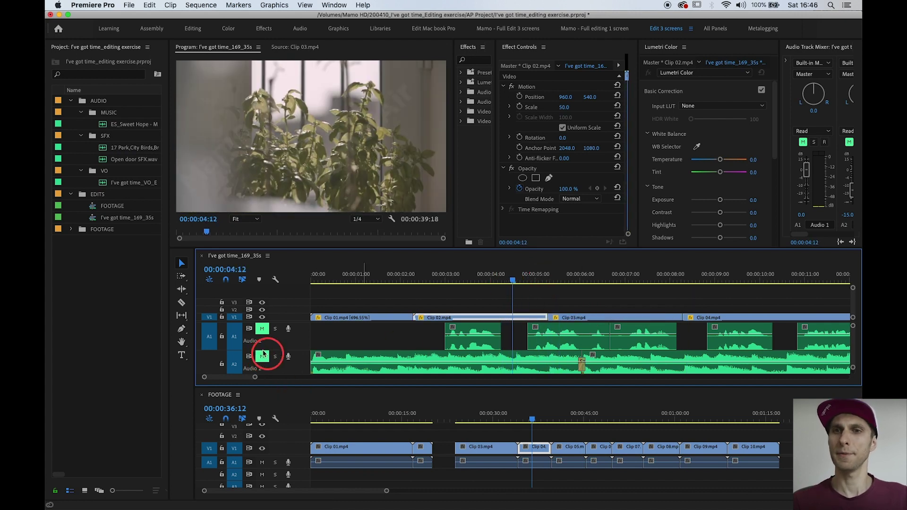
{"action": "left_click", "coordinate": [262, 329]}
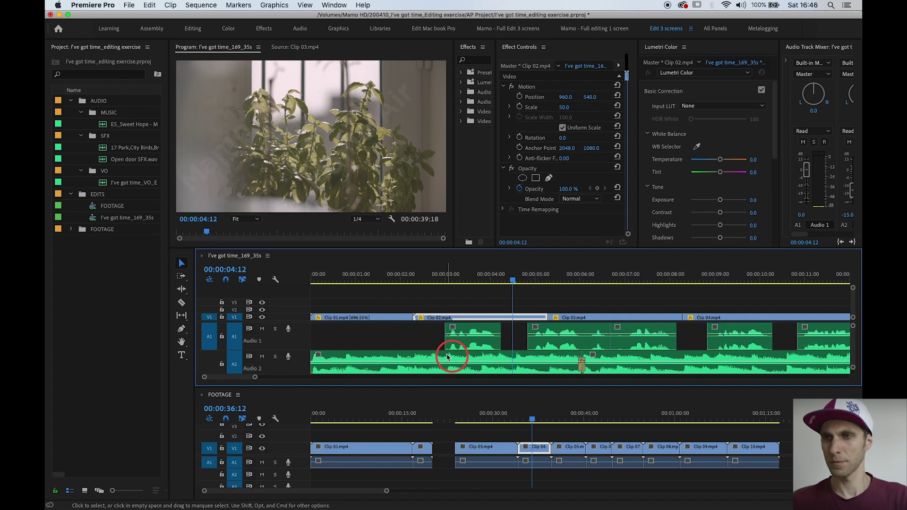
{"action": "key", "text": "minus"}
{"action": "key", "text": "space"}
{"action": "left_click", "coordinate": [486, 323]}
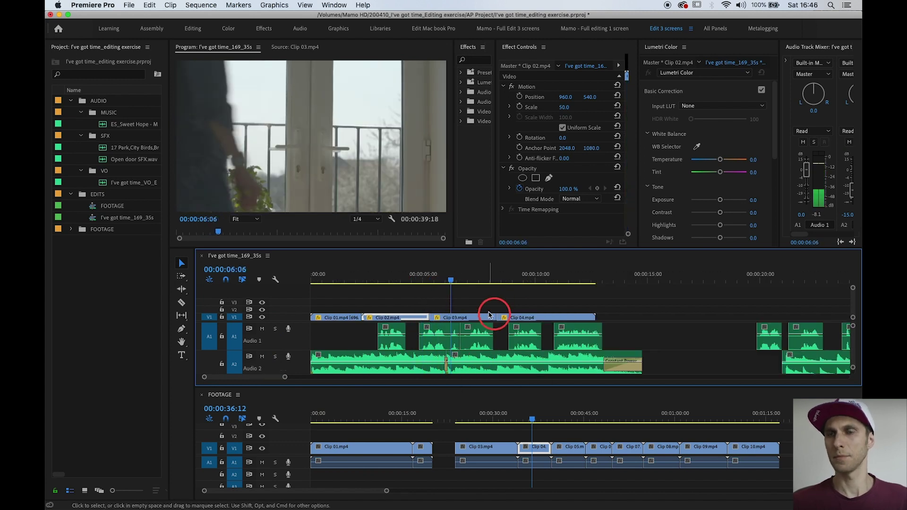
{"action": "left_click", "coordinate": [429, 340]}
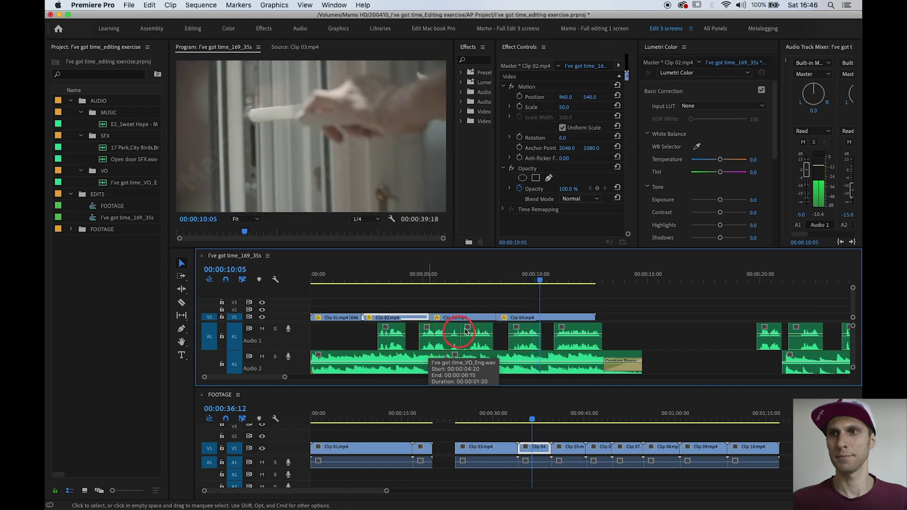
- Copy only the video of Clip 05.mp4 from the FOOTAGE sequence to V1, directly after Clip 04.mp4 in the I've got time_169_35s sequence
{"action": "left_click", "coordinate": [452, 253]}
{"action": "key", "text": "minus"}
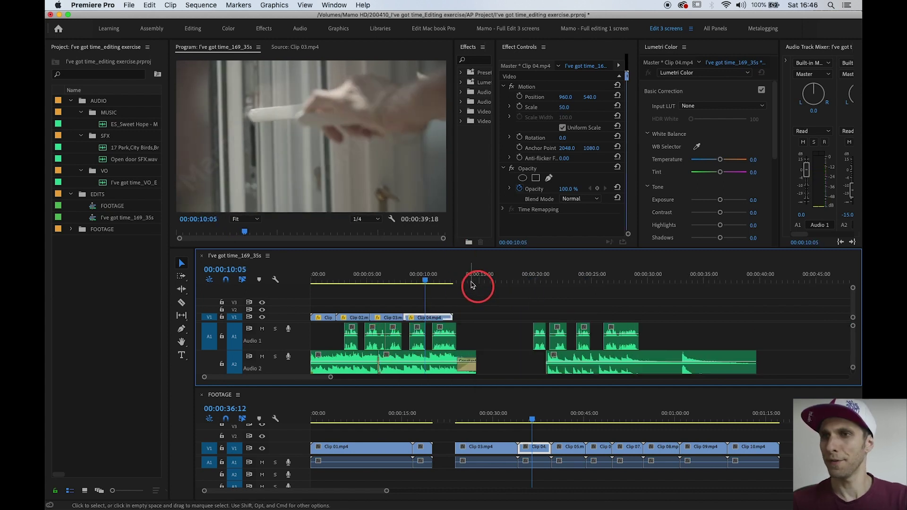
{"action": "left_click", "coordinate": [565, 418]}
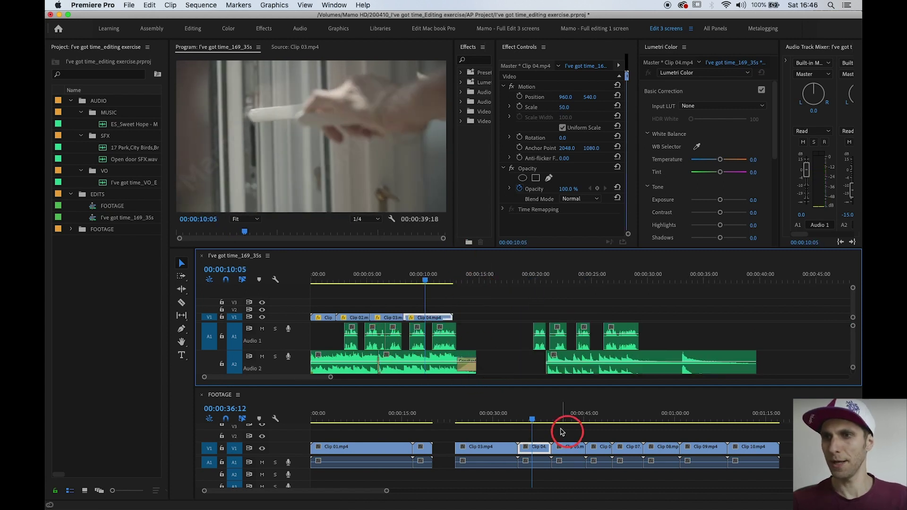
{"action": "left_click_drag", "start_coordinate": [568, 447], "coordinate": [478, 318]}
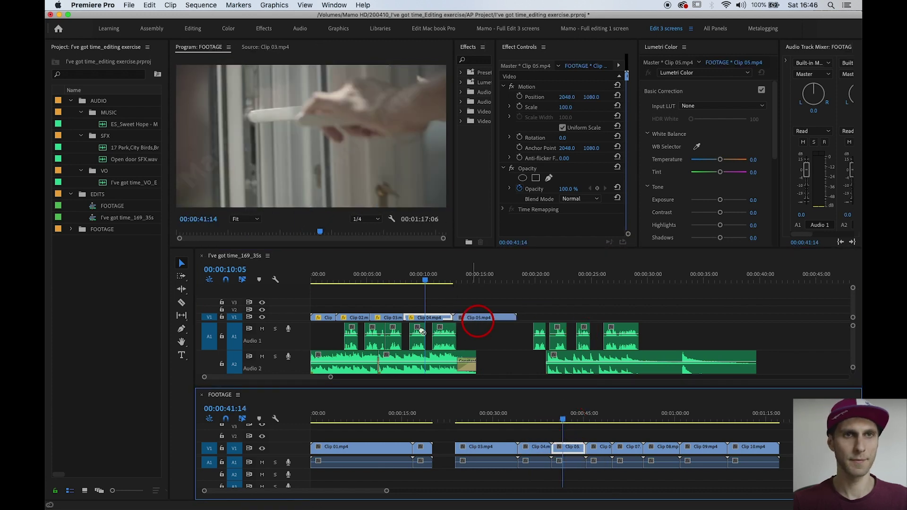
- Cut Clip 05.mp4 on V1 at 00:00:14:23, just past the end of the music fade, and delete the remainder
{"action": "left_click", "coordinate": [447, 285]}
{"action": "left_click", "coordinate": [492, 300]}
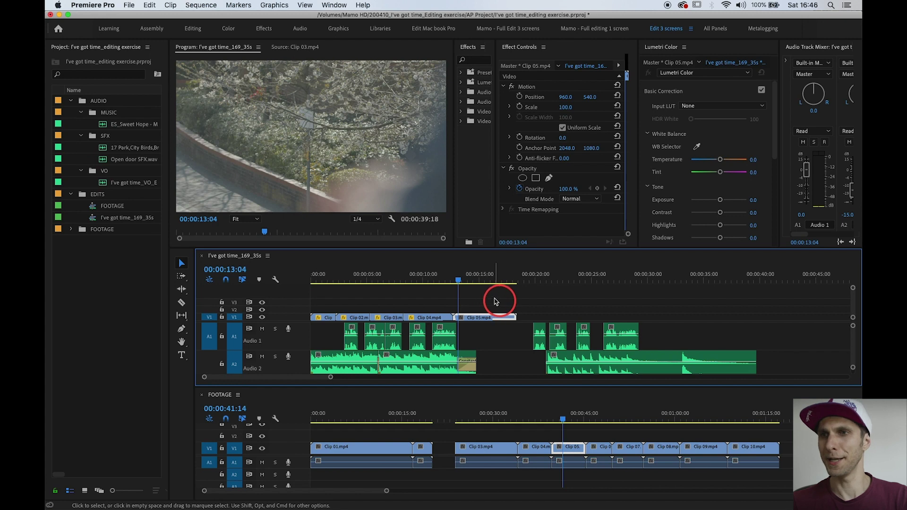
{"action": "key", "text": "="}
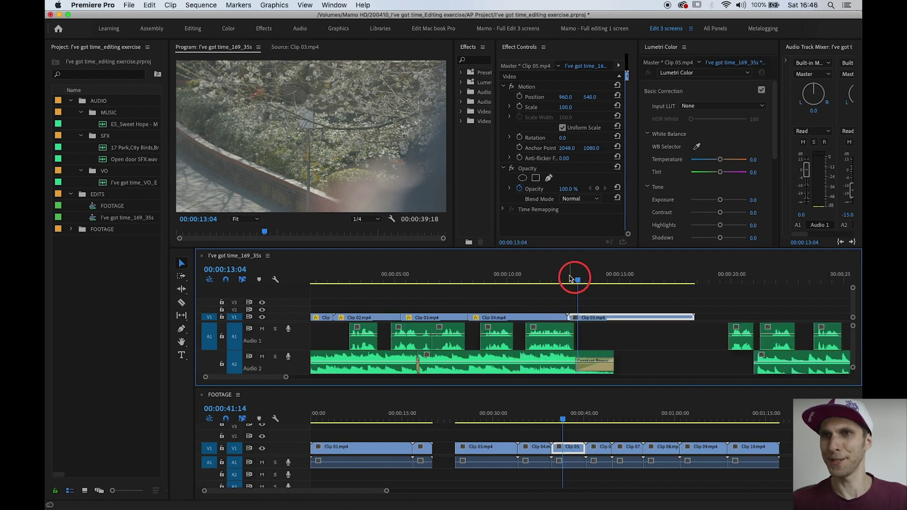
{"action": "left_click_drag", "start_coordinate": [571, 277], "coordinate": [618, 283]}
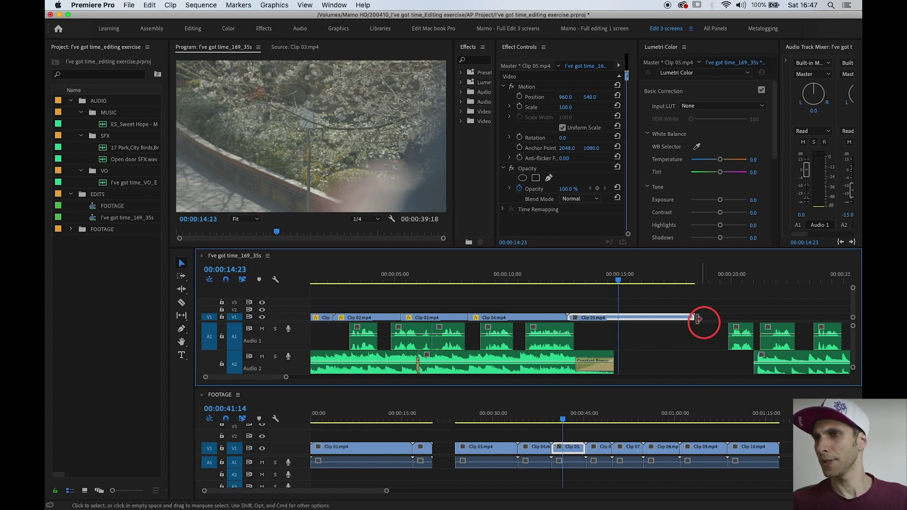
{"action": "key", "text": "c"}
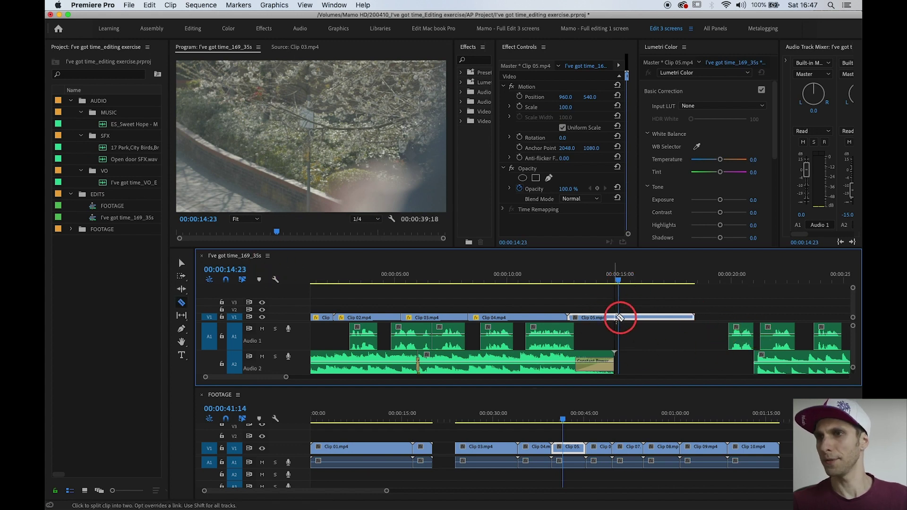
{"action": "left_click", "coordinate": [618, 318]}
{"action": "key", "text": "v"}
{"action": "left_click", "coordinate": [682, 320]}
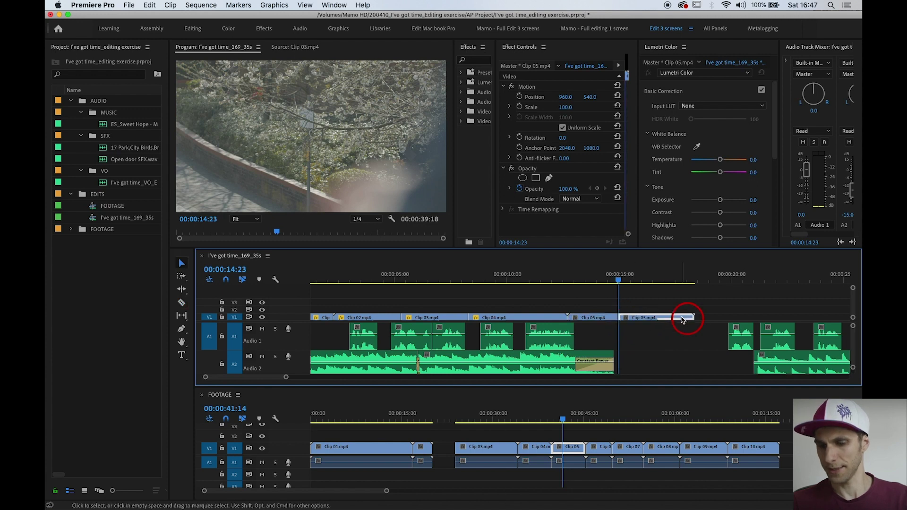
{"action": "key", "text": "Delete"}
- Copy only the video of Clip 06.mp4 from the FOOTAGE sequence to V1, directly after Clip 05.mp4
{"action": "left_click", "coordinate": [581, 276]}
{"action": "left_click", "coordinate": [593, 291]}
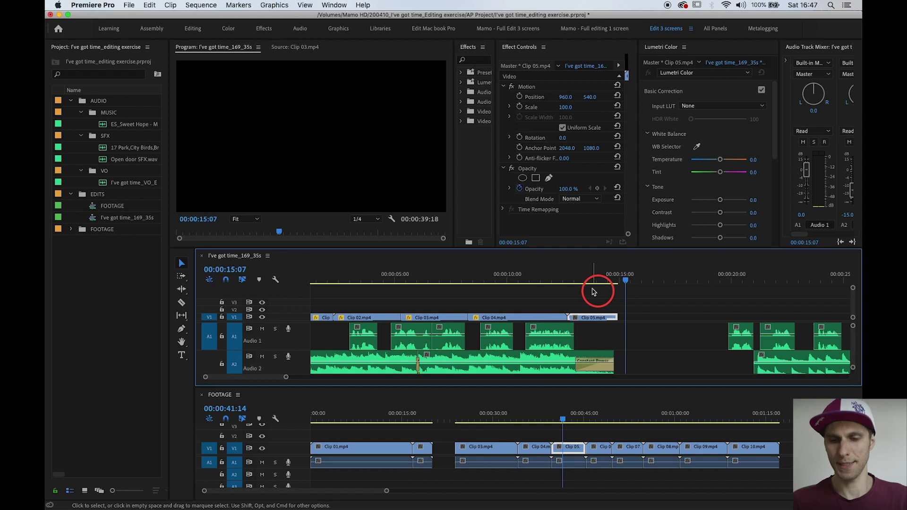
{"action": "key", "text": "minus"}
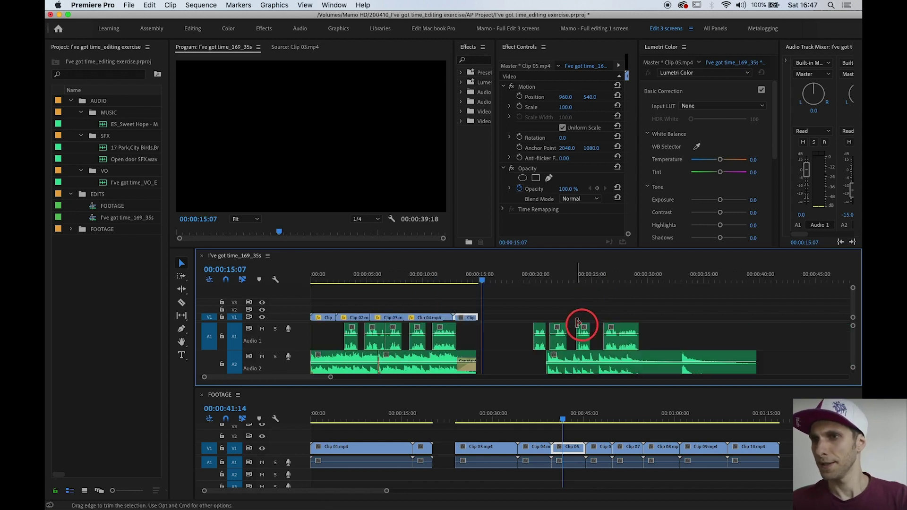
{"action": "left_click_drag", "start_coordinate": [563, 422], "coordinate": [597, 419]}
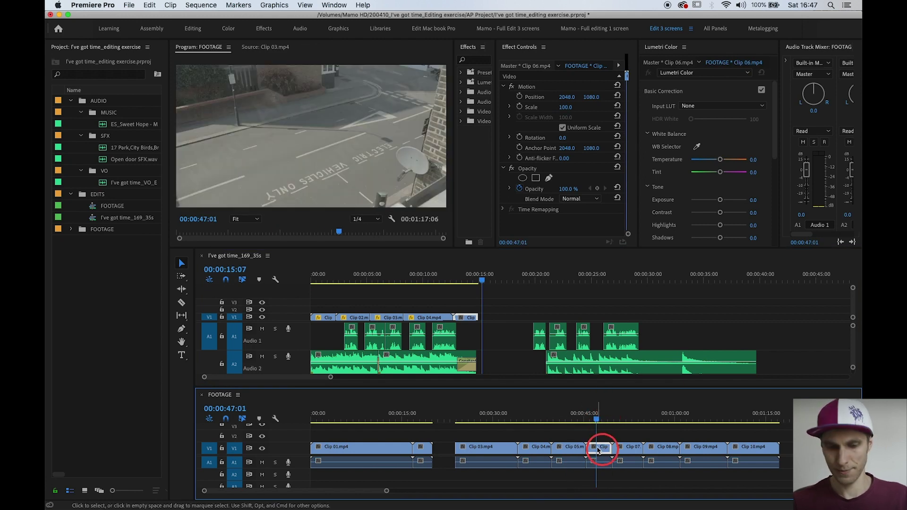
{"action": "left_click_drag", "start_coordinate": [597, 451], "coordinate": [496, 320]}
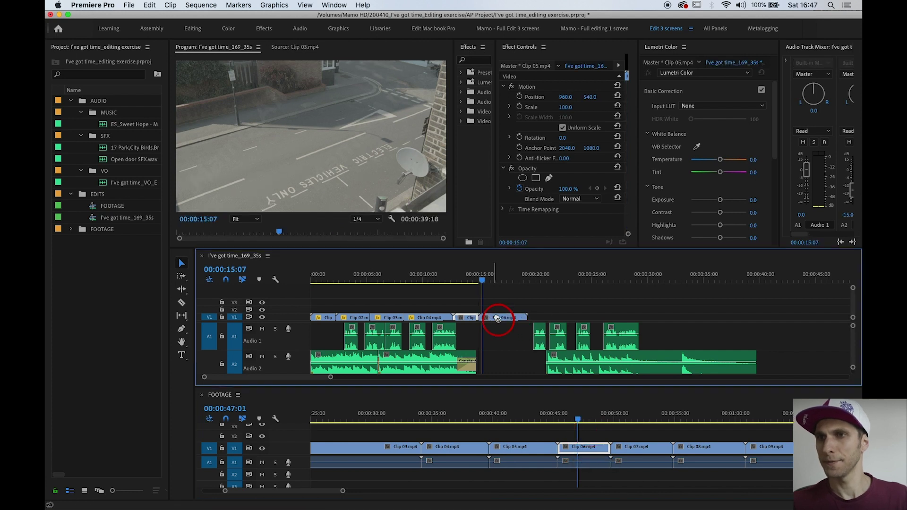
- Set the scale of Clip 05.mp4 and Clip 06.mp4 to 50, and trim the end of Clip 06.mp4 to 00:00:17:21
{"action": "left_click", "coordinate": [566, 107]}
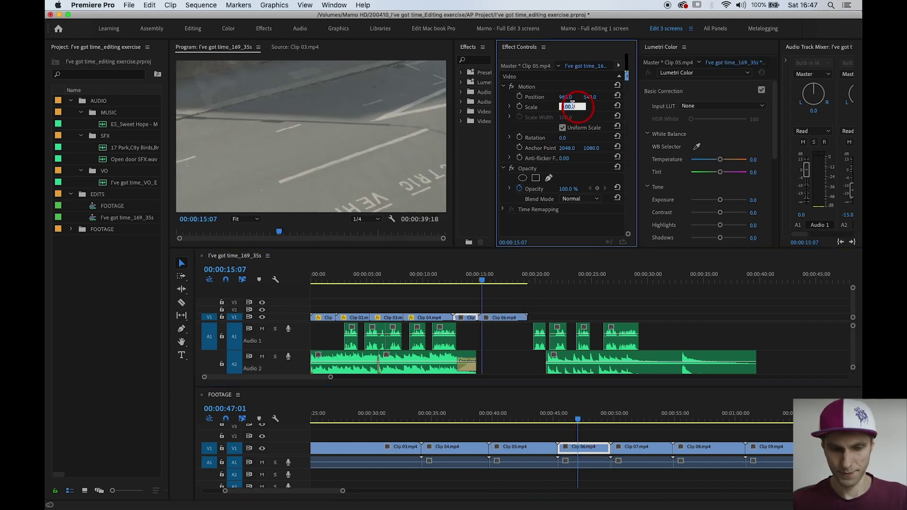
{"action": "type", "text": "50"}
{"action": "left_click_drag", "start_coordinate": [503, 282], "coordinate": [511, 282]}
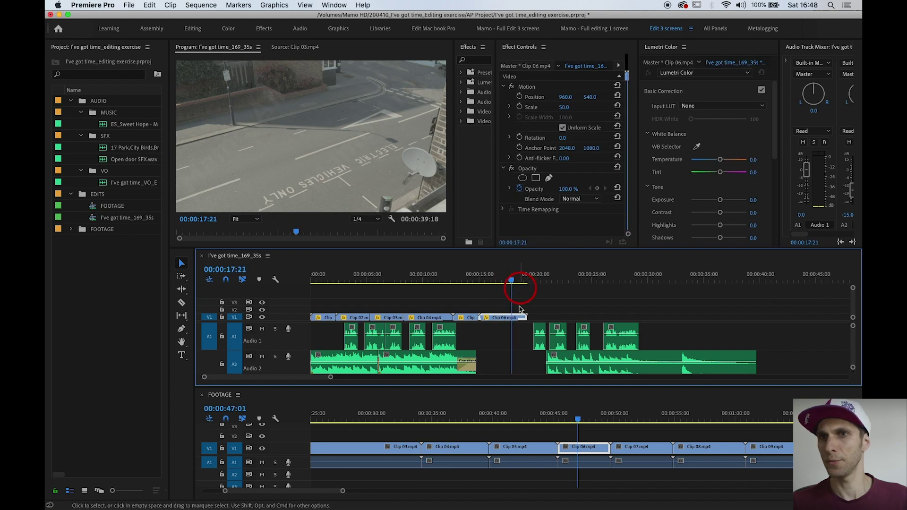
{"action": "left_click_drag", "start_coordinate": [526, 318], "coordinate": [515, 317]}
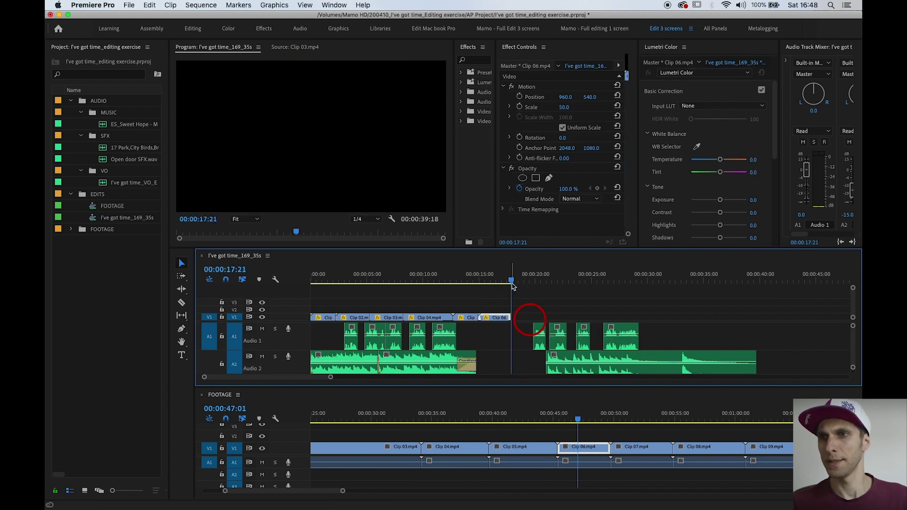
{"action": "left_click_drag", "start_coordinate": [511, 282], "coordinate": [496, 282]}
- Copy only the video of Clip 07.mp4 from the FOOTAGE sequence to V1, directly after Clip 06.mp4
{"action": "left_click_drag", "start_coordinate": [627, 451], "coordinate": [528, 321]}
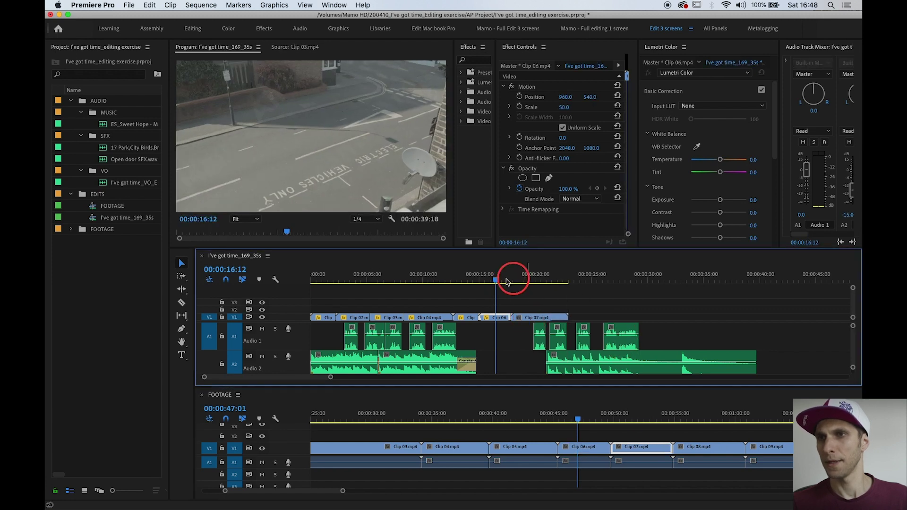
{"action": "left_click", "coordinate": [503, 280]}
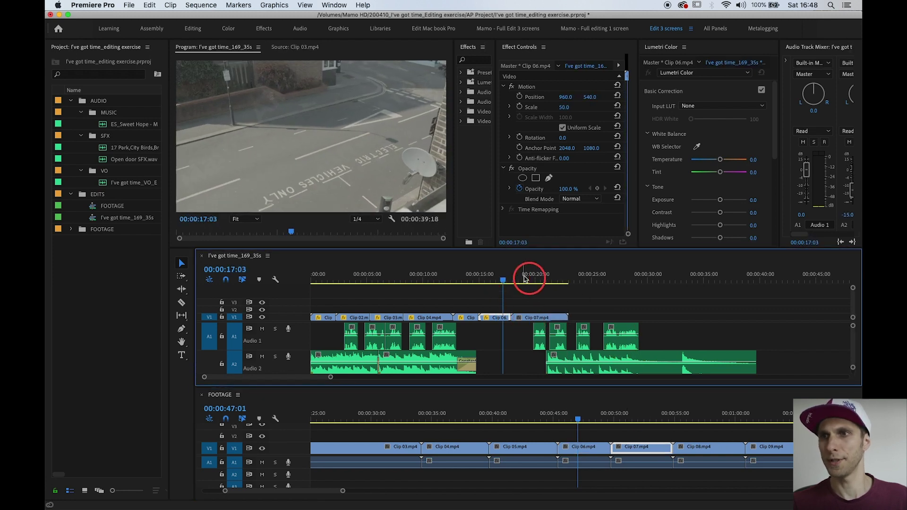
{"action": "left_click", "coordinate": [523, 278]}
- Set the scale of Clip 07.mp4 to 53 and its rotation to 1.0° to straighten the street shot
{"action": "left_click", "coordinate": [541, 322]}
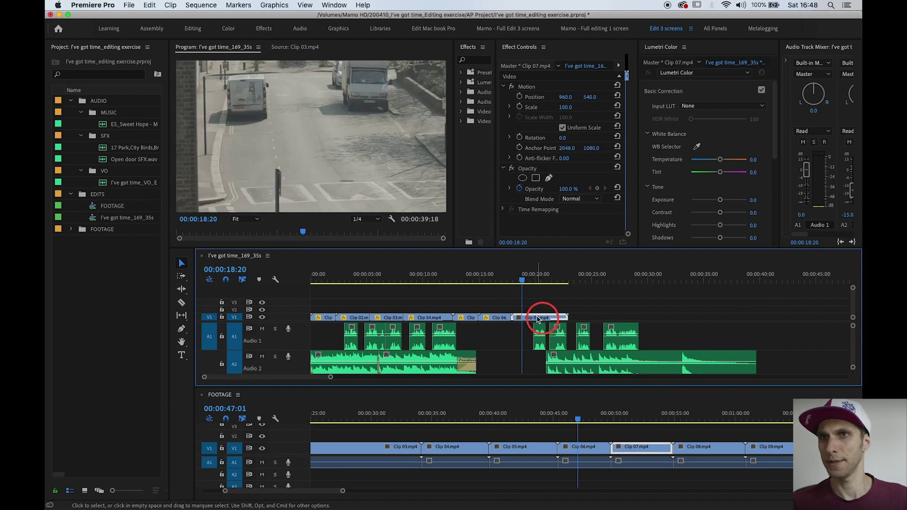
{"action": "left_click", "coordinate": [571, 107]}
{"action": "key", "text": "Return"}
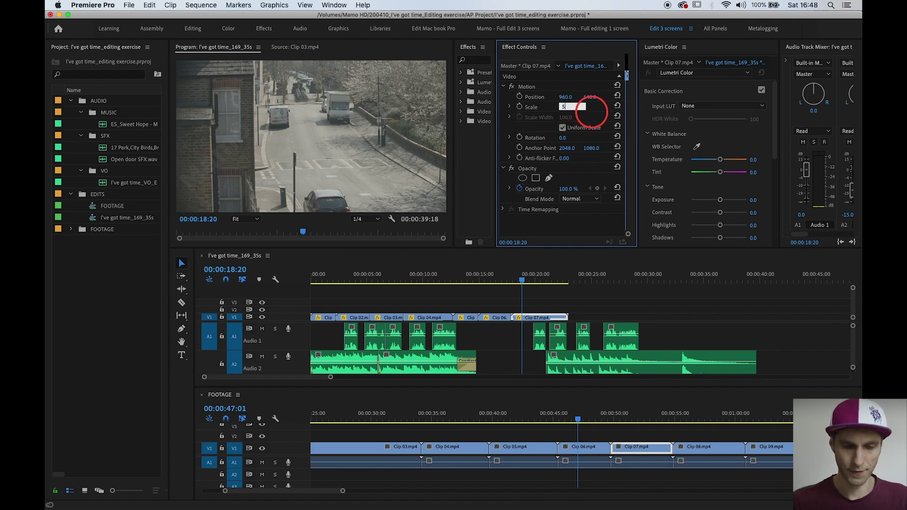
{"action": "key", "text": "Return"}
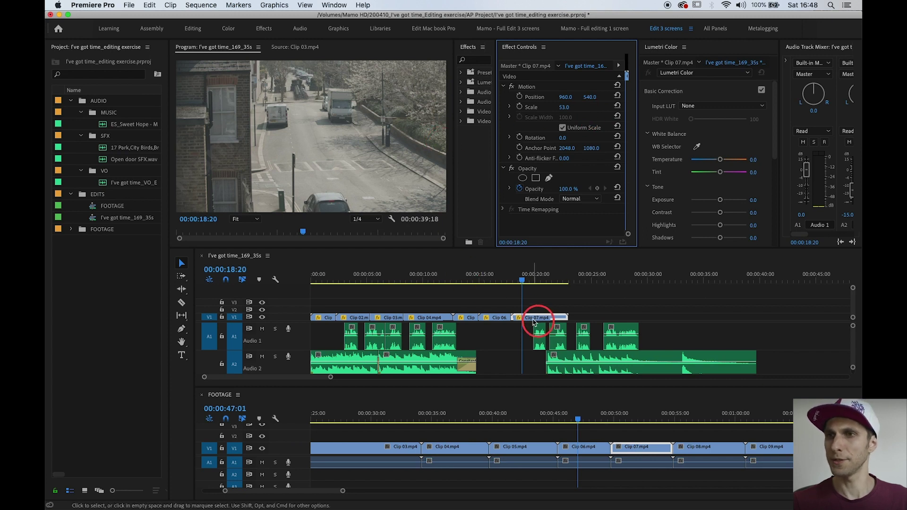
{"action": "left_click", "coordinate": [560, 138]}
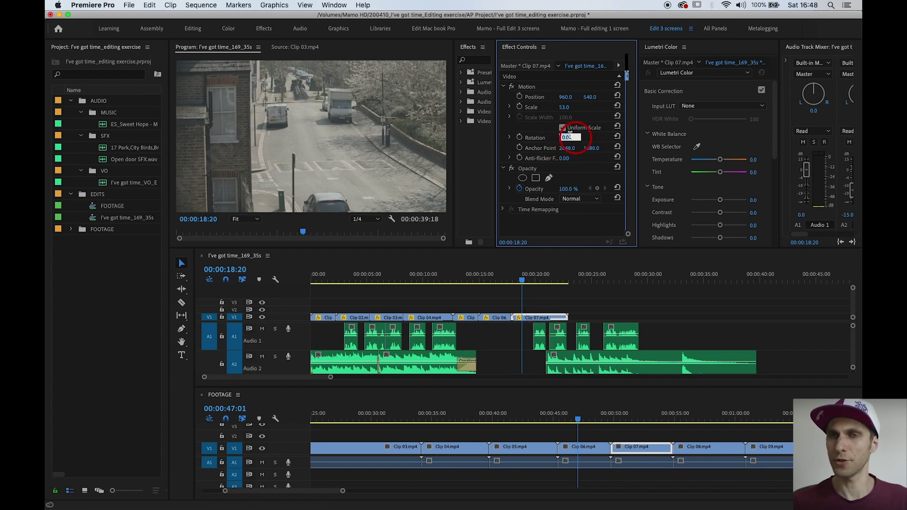
{"action": "type", "text": "1"}
{"action": "key", "text": "Return"}
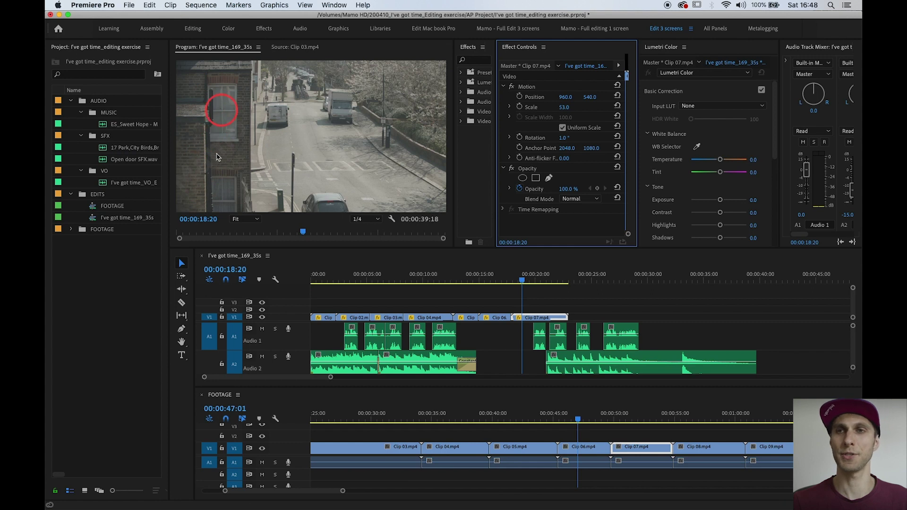
- Shorten Clip 04.mp4 on V1 to end at 00:00:11:11 and close the gap by moving Clips 05 to 07 earlier
{"action": "scroll", "coordinate": [533, 279], "scroll_direction": "up", "scroll_amount": 2}
{"action": "left_click", "coordinate": [532, 280]}
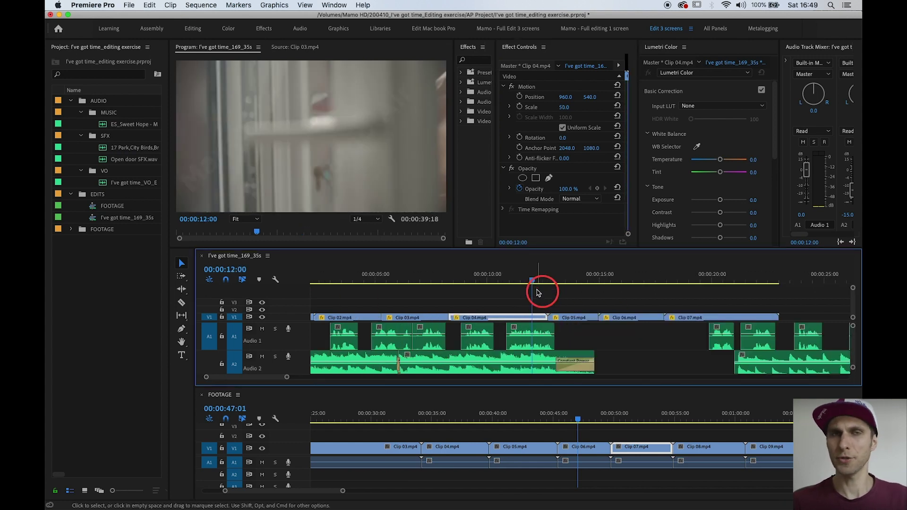
{"action": "left_click_drag", "start_coordinate": [706, 304], "coordinate": [581, 320]}
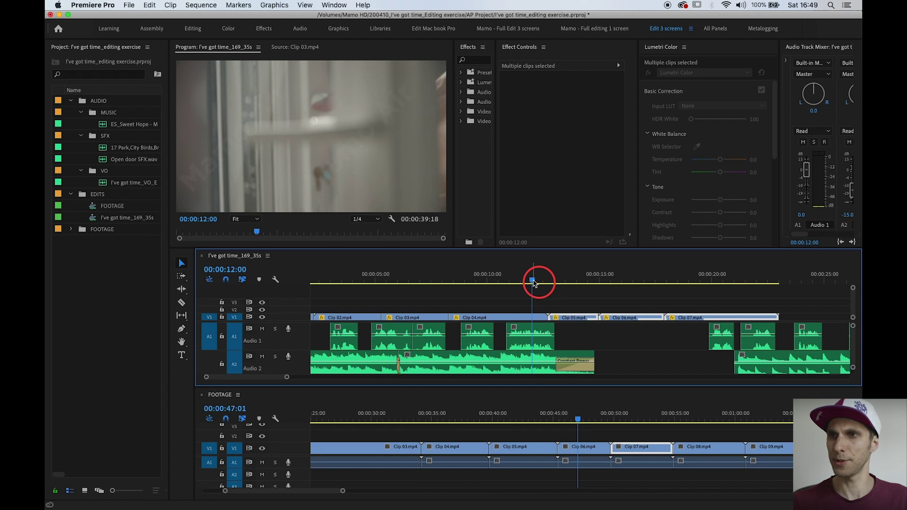
{"action": "mouse_move", "coordinate": [533, 282]}
{"action": "left_mouse_down"}
{"action": "mouse_move", "coordinate": [508, 279]}
{"action": "mouse_move", "coordinate": [520, 280]}
{"action": "left_mouse_up"}
{"action": "left_click", "coordinate": [561, 297]}
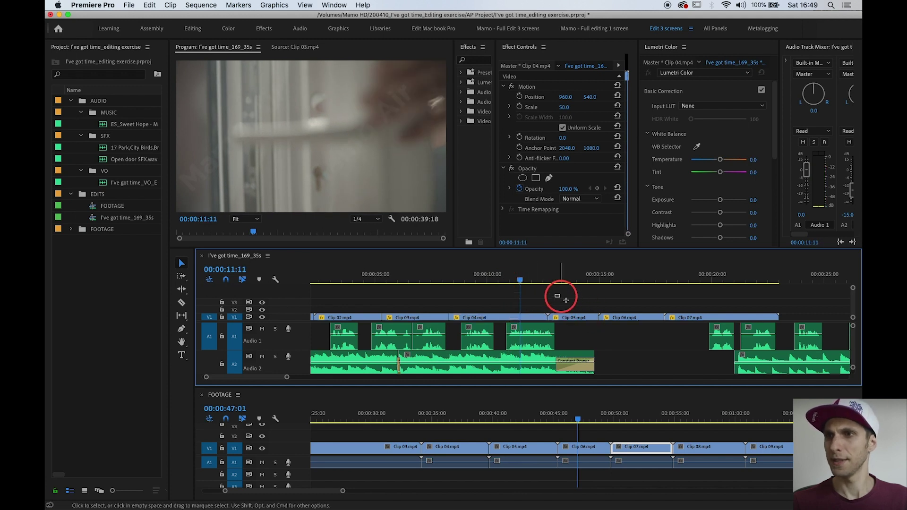
{"action": "left_click_drag", "start_coordinate": [566, 300], "coordinate": [656, 314]}
{"action": "left_click", "coordinate": [522, 280]}
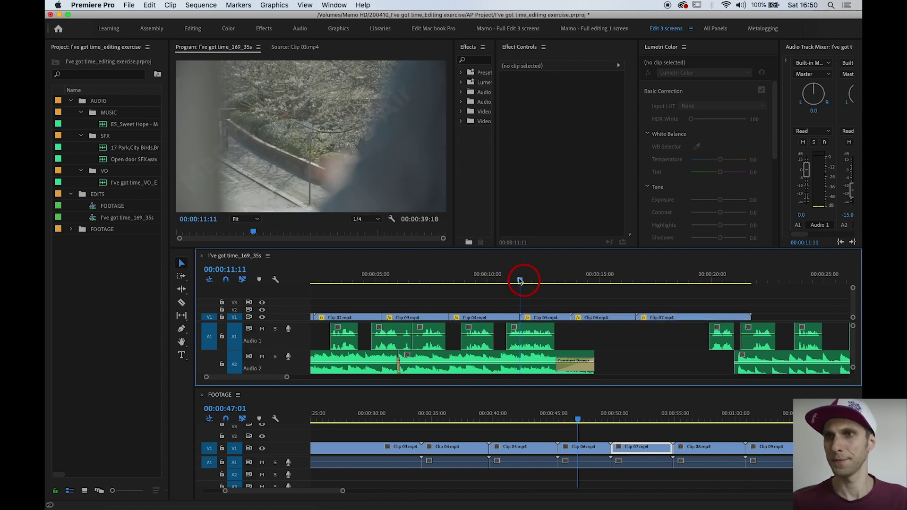
{"action": "key", "text": "space"}
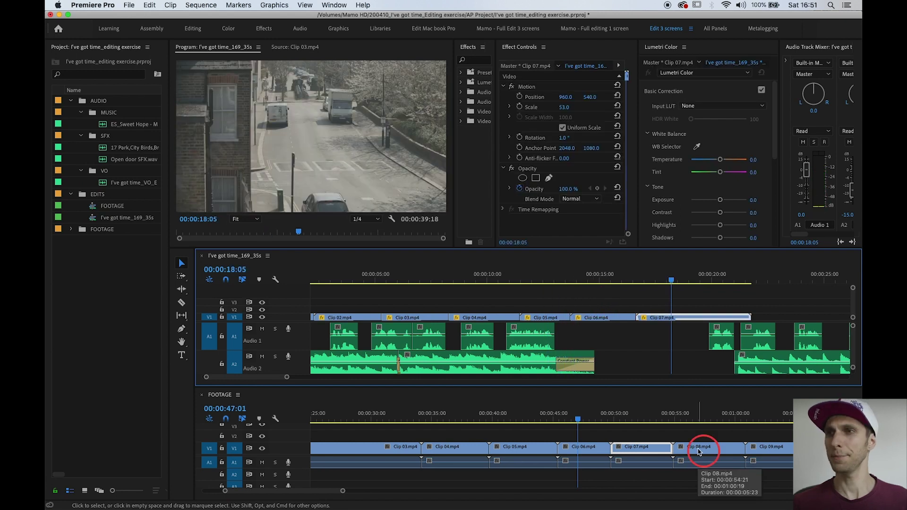
- Copy only the video of Clip 08.mp4 from the FOOTAGE sequence to V2, overlapping Clip 07.mp4 from 00:00:18:13
{"action": "left_click", "coordinate": [699, 452]}
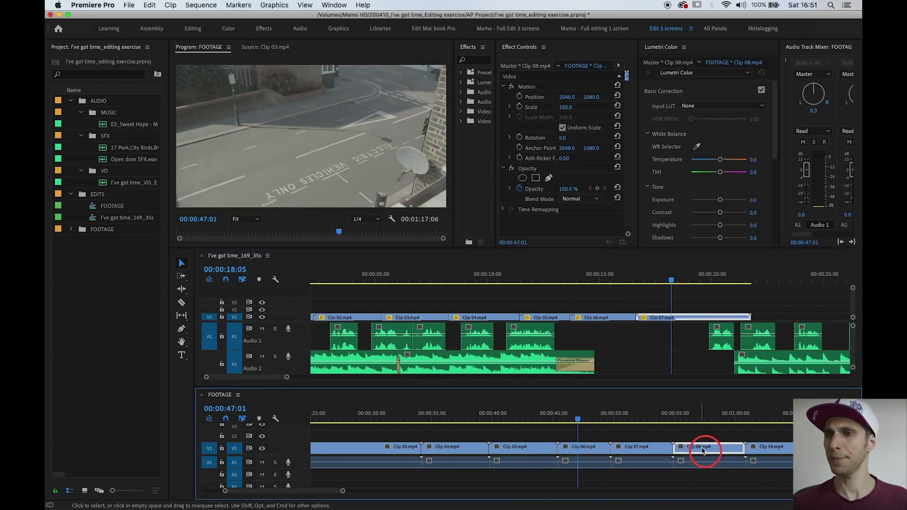
{"action": "left_click", "coordinate": [686, 418]}
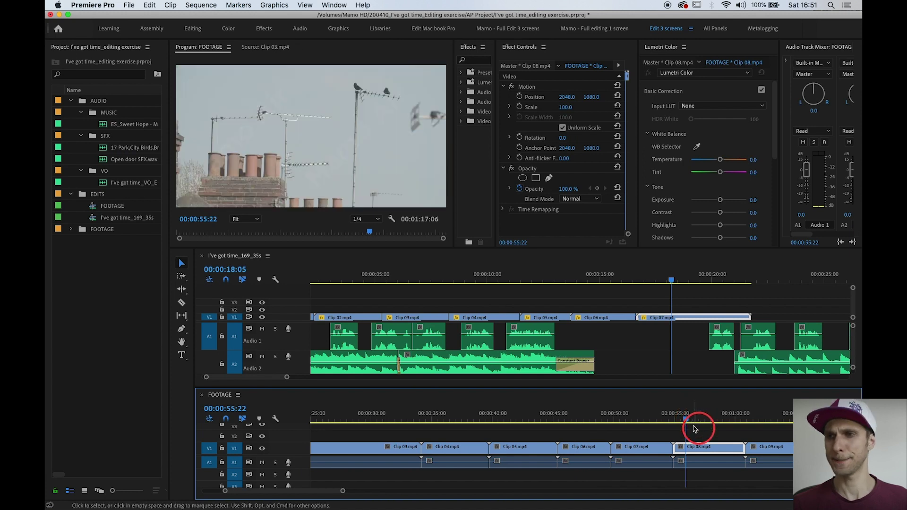
{"action": "left_click_drag", "start_coordinate": [687, 447], "coordinate": [704, 310]}
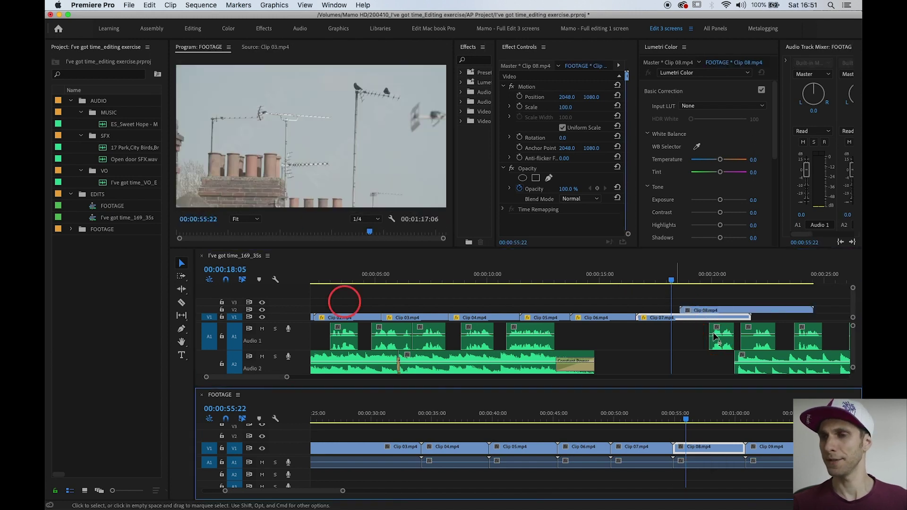
{"action": "scroll", "coordinate": [336, 367], "scroll_direction": "down", "scroll_amount": 3}
{"action": "left_click", "coordinate": [585, 280]}
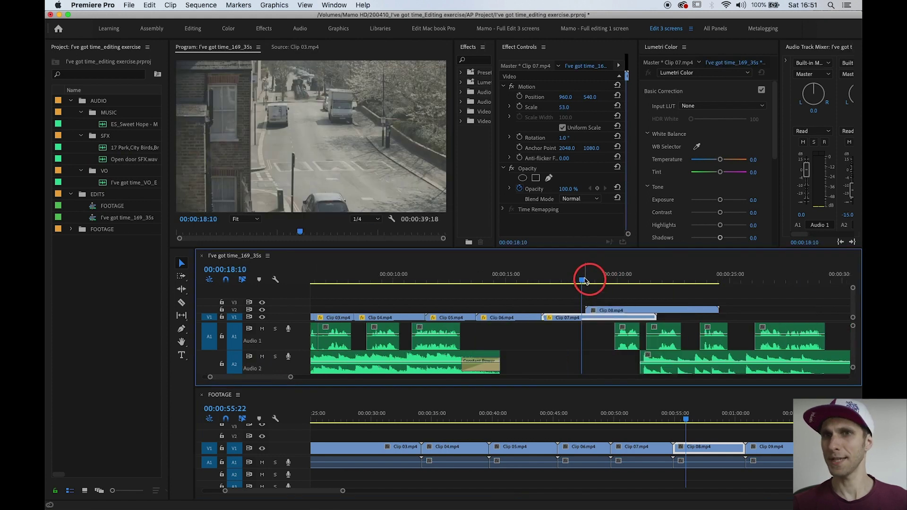
{"action": "mouse_move", "coordinate": [586, 281]}
{"action": "left_mouse_down"}
{"action": "mouse_move", "coordinate": [604, 308]}
{"action": "mouse_move", "coordinate": [585, 282]}
{"action": "left_mouse_up"}
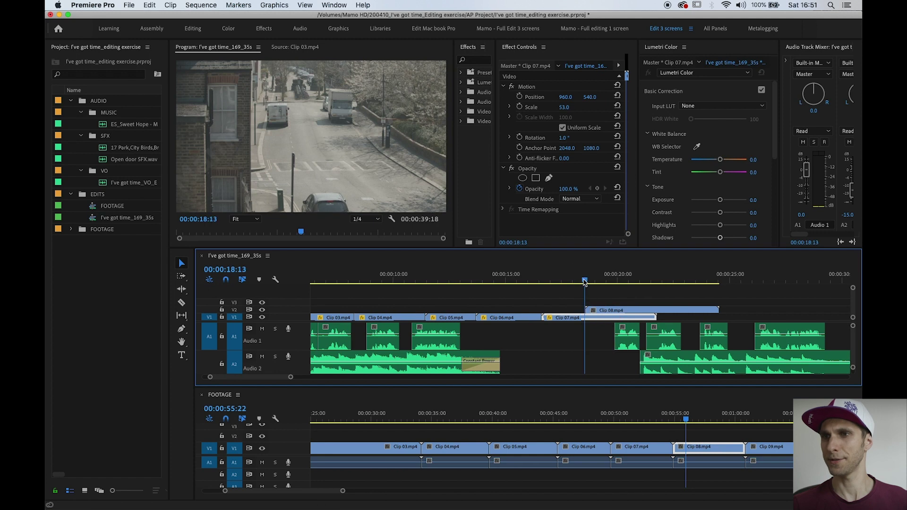
{"action": "left_click", "coordinate": [598, 309]}
- Set the scale of Clip 08.mp4 to 53 and its rotation to -1.5° to straighten the rooftop shot
{"action": "left_click", "coordinate": [593, 280]}
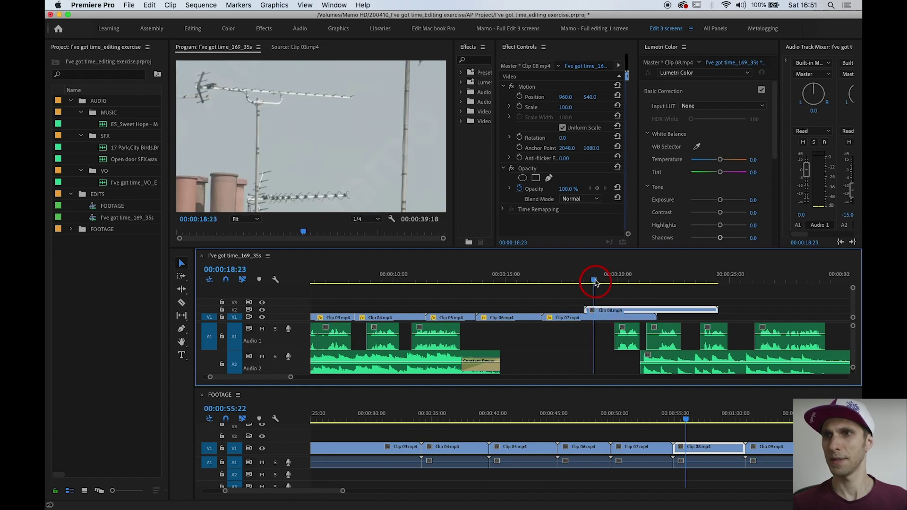
{"action": "left_click", "coordinate": [566, 107]}
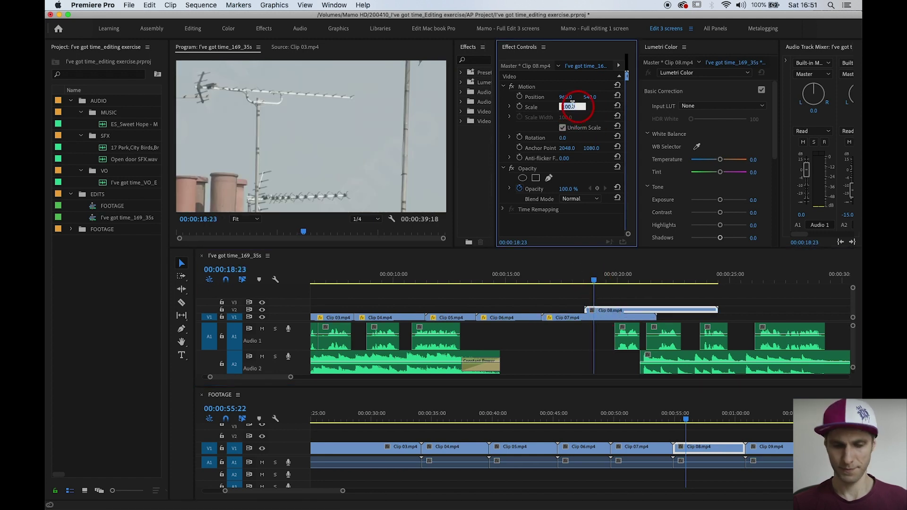
{"action": "key", "text": "Return"}
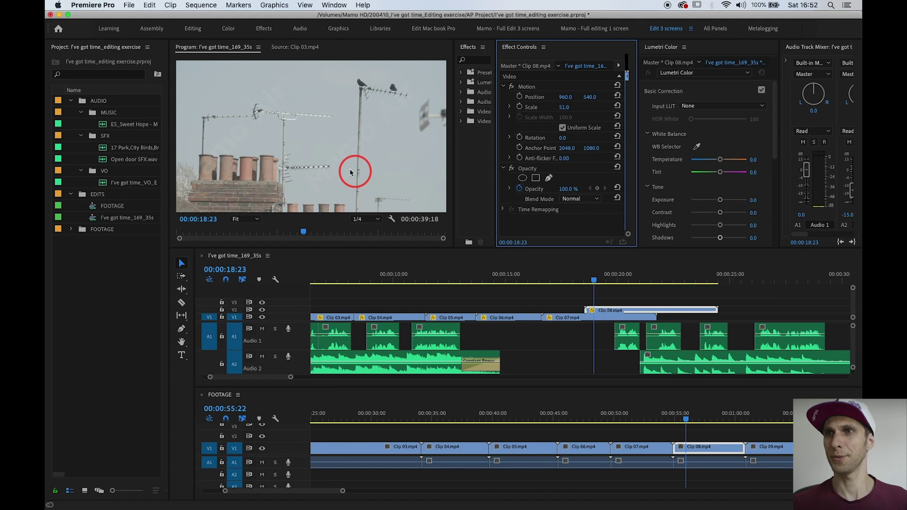
{"action": "left_click", "coordinate": [570, 107]}
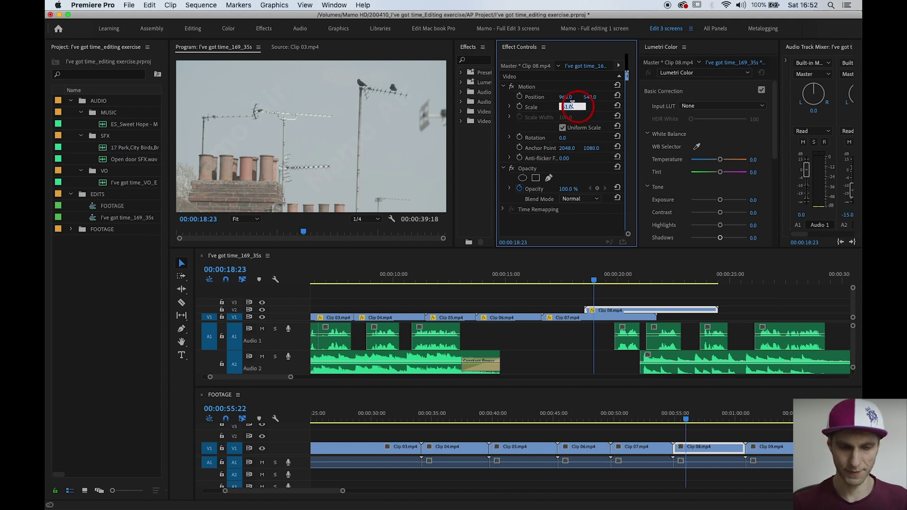
{"action": "key", "text": "Up"}
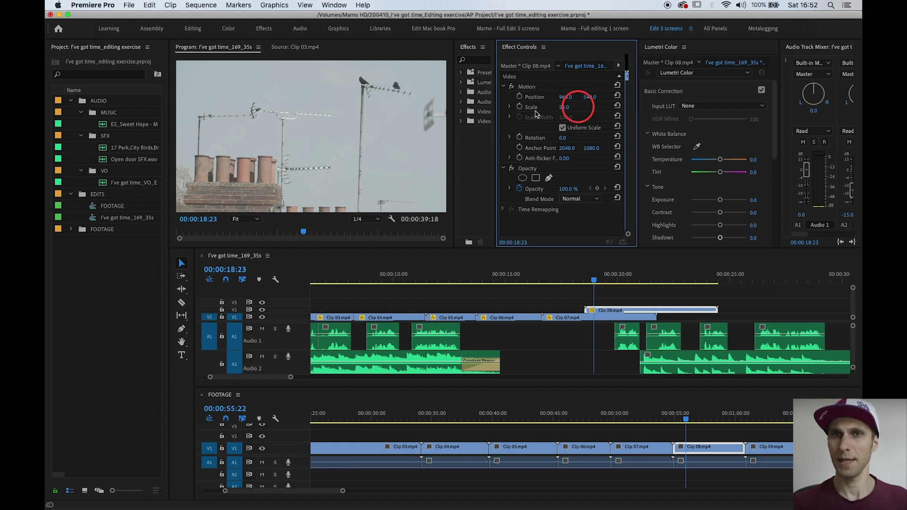
{"action": "left_click", "coordinate": [567, 137]}
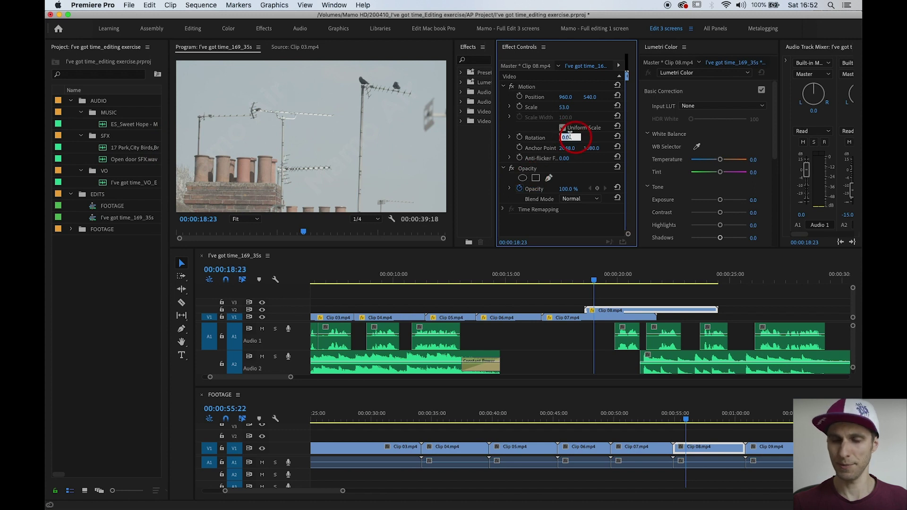
{"action": "type", "text": "1"}
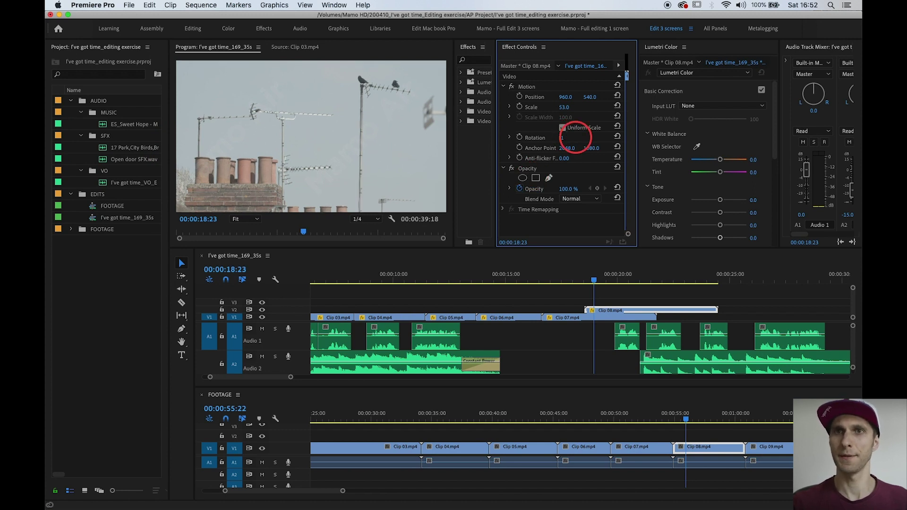
{"action": "left_click", "coordinate": [573, 138]}
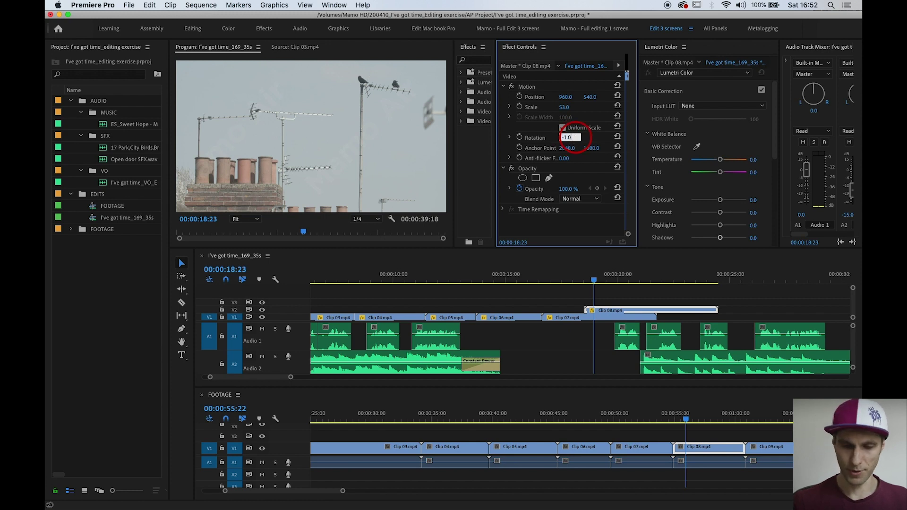
{"action": "key", "text": "Return"}
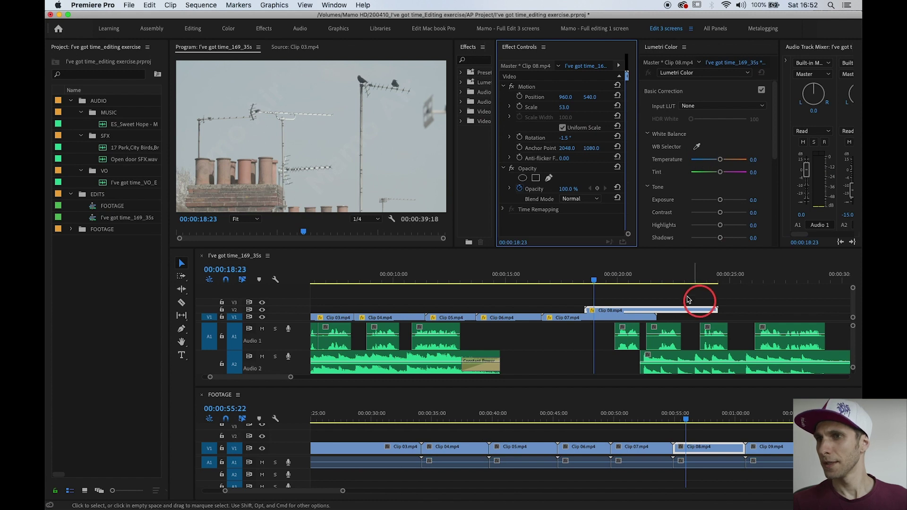
- Trim the end of Clip 07.mp4 back to the start of Clip 08.mp4 and move Clip 08.mp4 down to V1
{"action": "left_click", "coordinate": [597, 279]}
{"action": "left_click_drag", "start_coordinate": [665, 318], "coordinate": [586, 317]}
{"action": "left_click", "coordinate": [608, 314]}
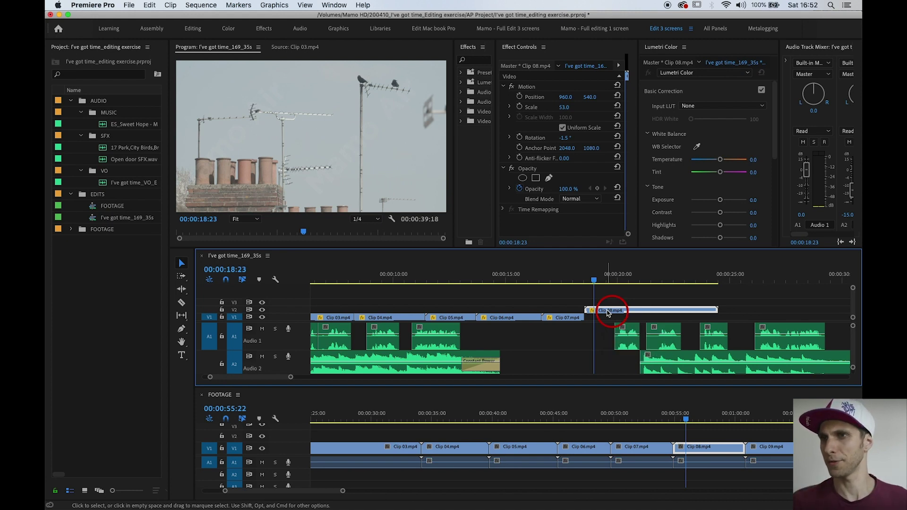
{"action": "left_click_drag", "start_coordinate": [608, 314], "coordinate": [609, 321]}
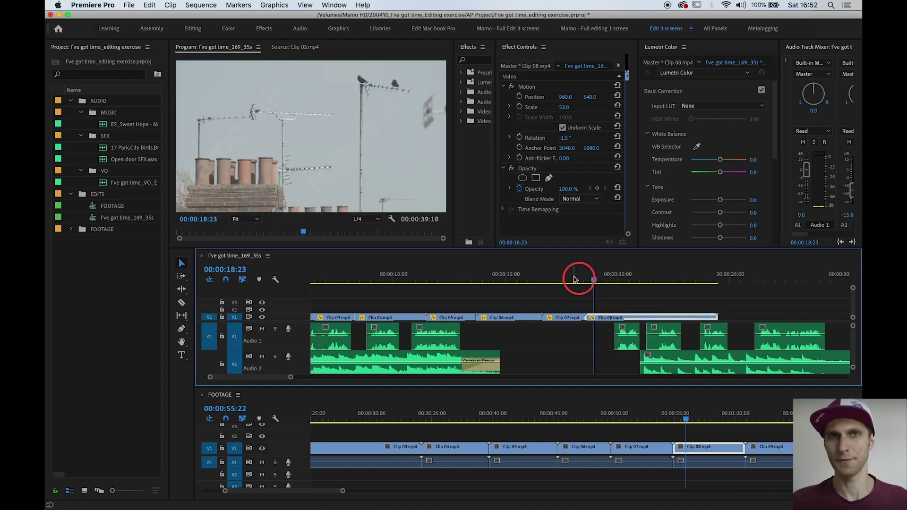
- Cut Clip 08.mp4 on V1 just after 00:00:21:00, near the music's re-entry, delete the remainder and play back the result
{"action": "left_click_drag", "start_coordinate": [573, 280], "coordinate": [607, 267]}
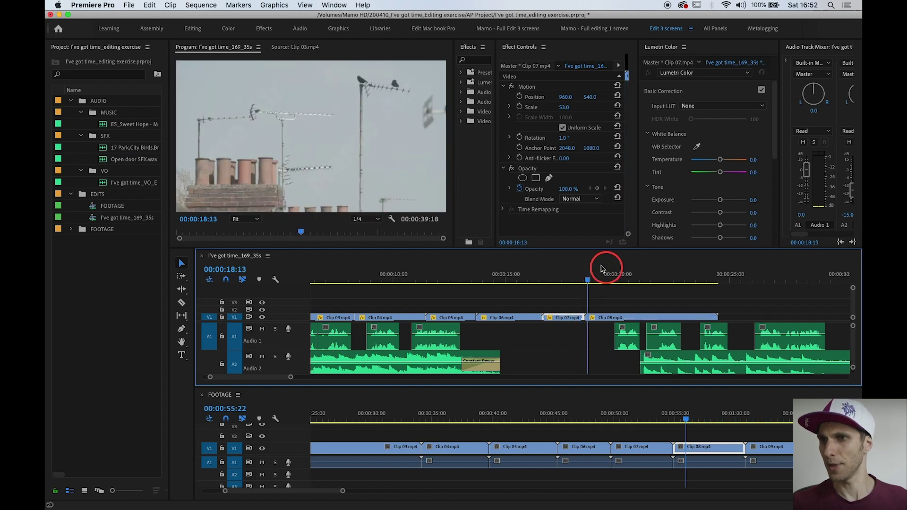
{"action": "key", "text": "space"}
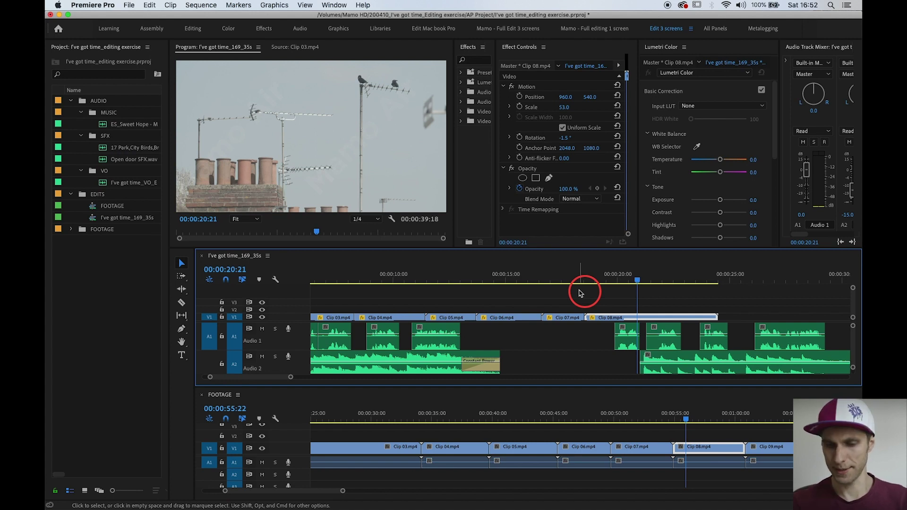
{"action": "key", "text": "="}
{"action": "key", "text": "c"}
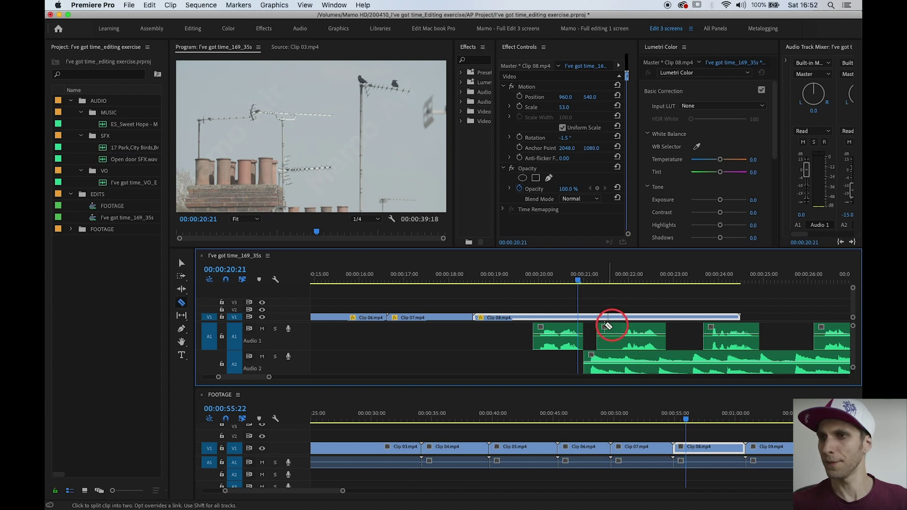
{"action": "left_click", "coordinate": [590, 317]}
{"action": "key", "text": "v"}
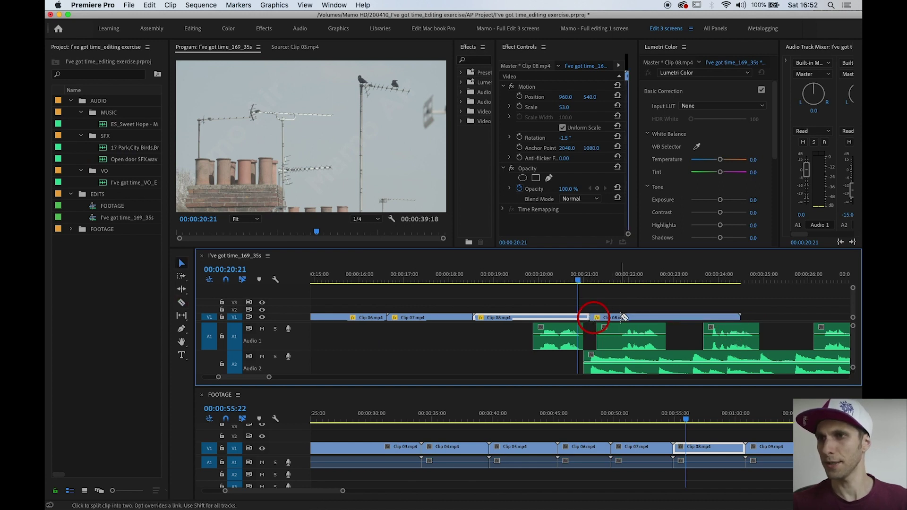
{"action": "left_click", "coordinate": [622, 319]}
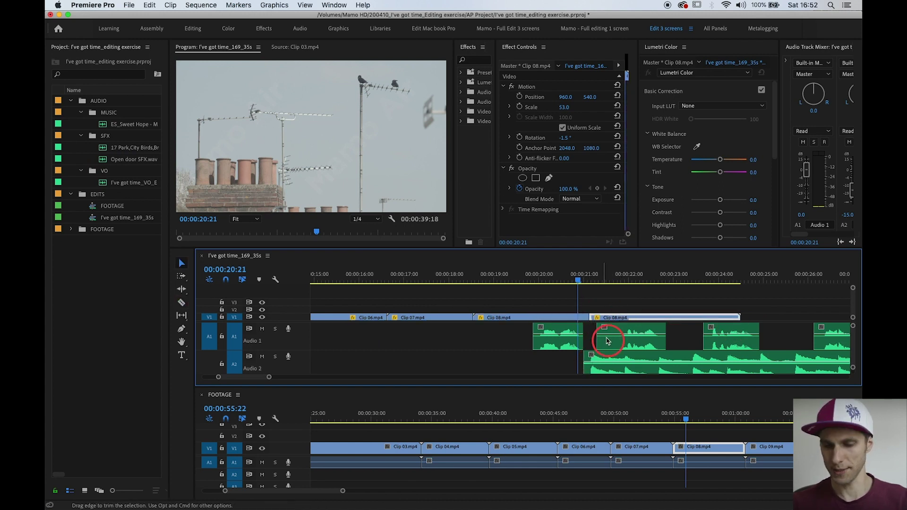
{"action": "left_click", "coordinate": [680, 326]}
{"action": "key", "text": "Delete"}
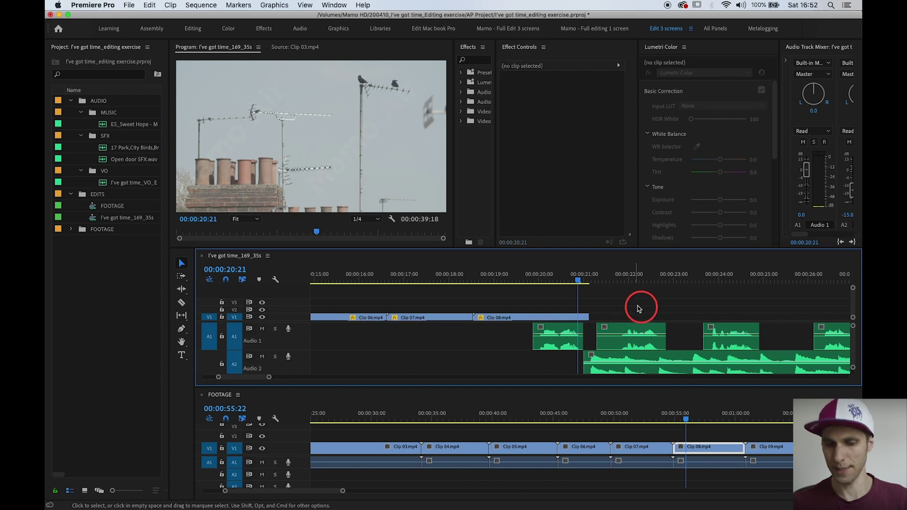
{"action": "left_click", "coordinate": [493, 272]}
{"action": "key", "text": "space"}
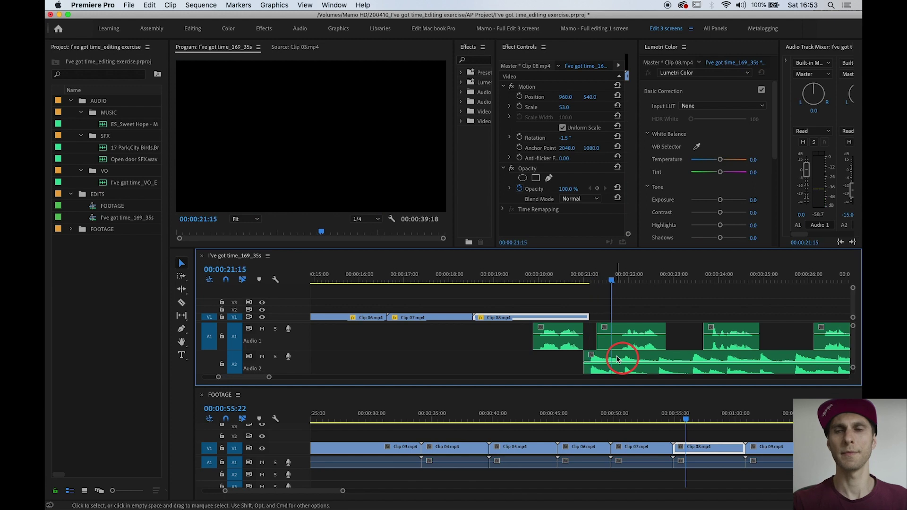
- Copy only the video of Clip 09.mp4 from the FOOTAGE sequence to V1, directly after Clip 08.mp4, and play across the cut
{"action": "left_click", "coordinate": [617, 351]}
{"action": "key", "text": "minus"}
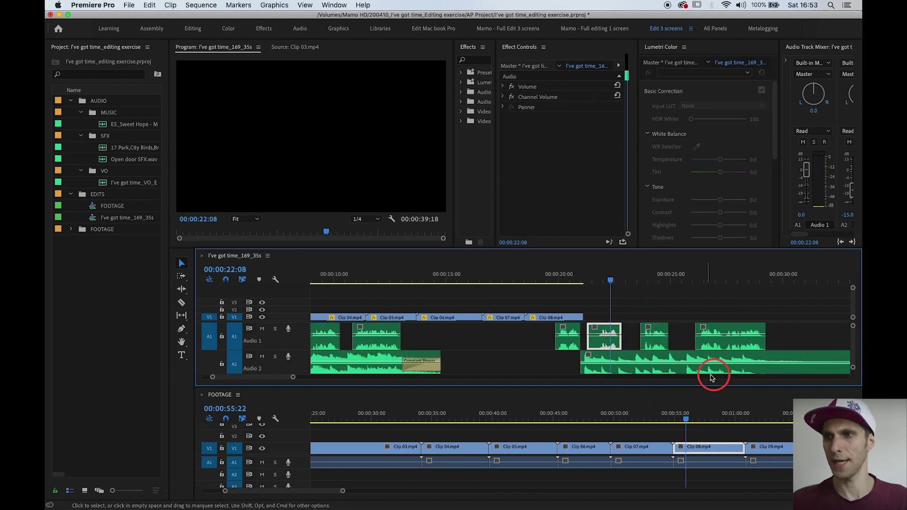
{"action": "key", "text": "minus"}
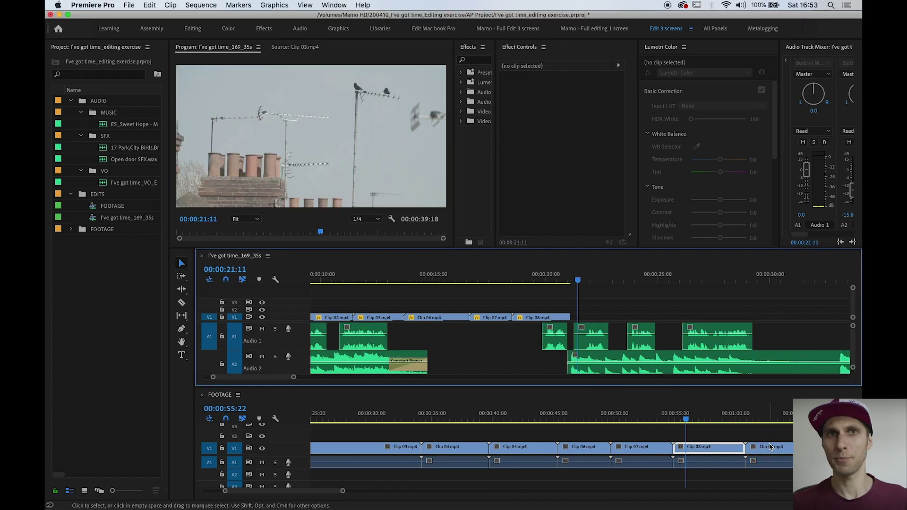
{"action": "left_click", "coordinate": [776, 451]}
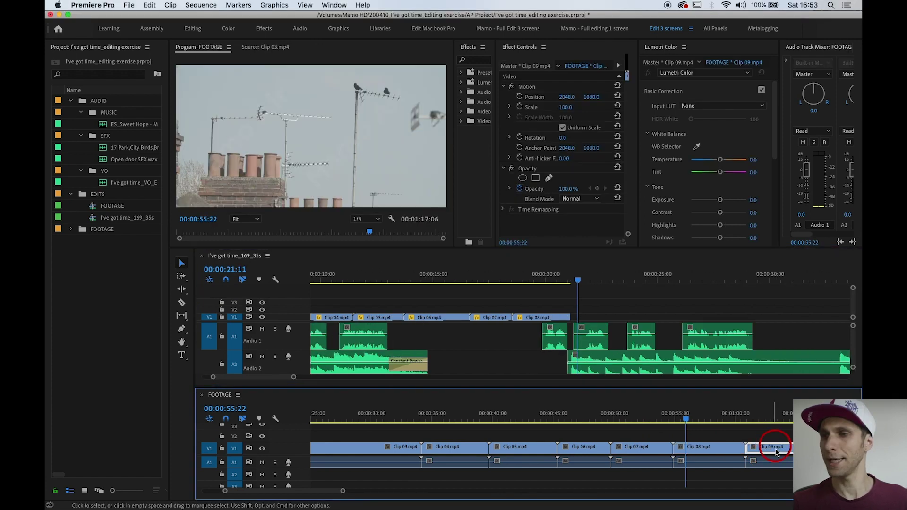
{"action": "left_click_drag", "start_coordinate": [779, 454], "coordinate": [631, 324]}
{"action": "left_click_drag", "start_coordinate": [577, 279], "coordinate": [558, 279]}
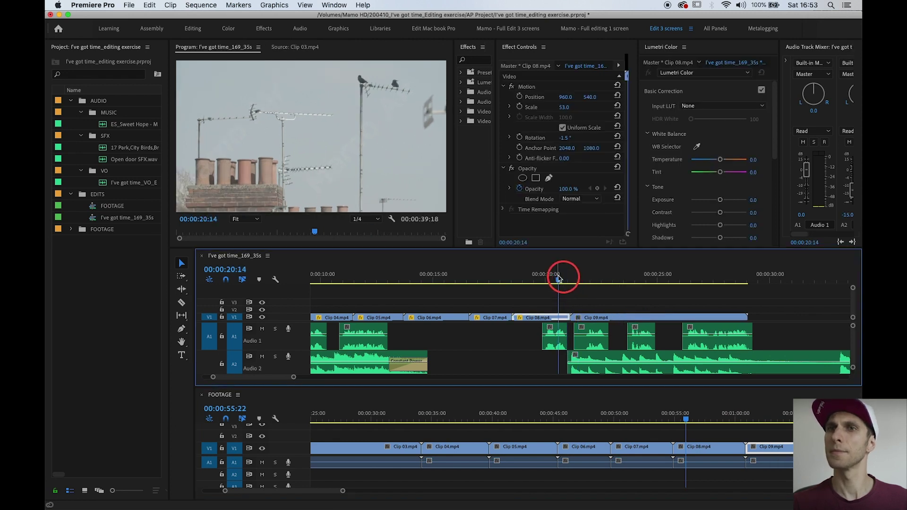
{"action": "key", "text": "space"}
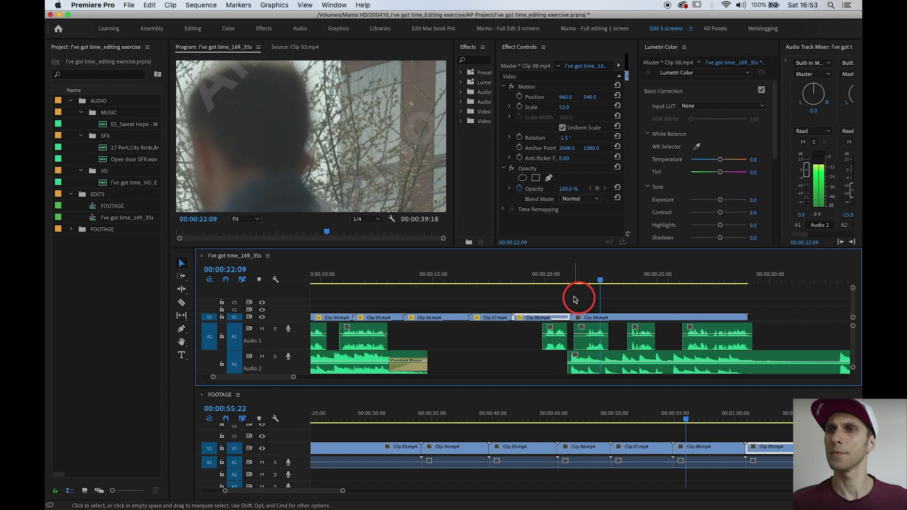
- Reframe the man seen from behind in Clip 09.mp4 with a scale of 61 and a position of 1187, 420
{"action": "left_click", "coordinate": [633, 317]}
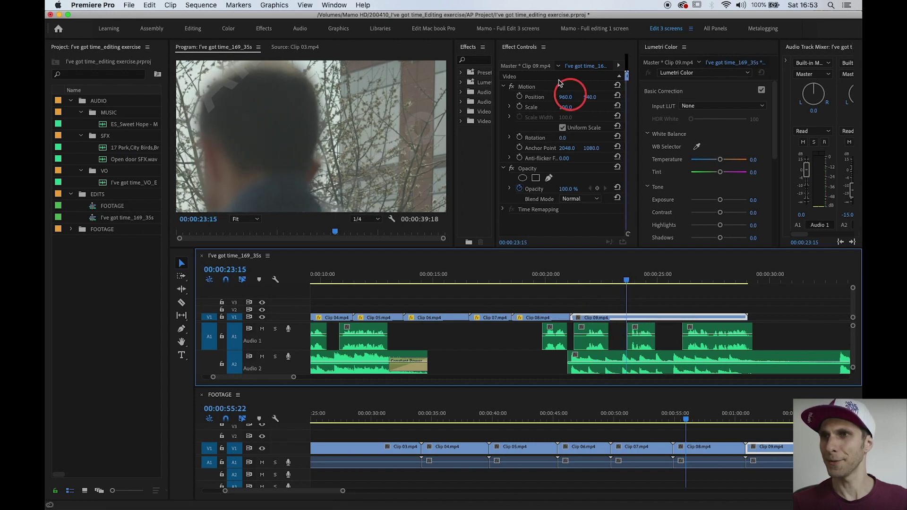
{"action": "left_click", "coordinate": [571, 106]}
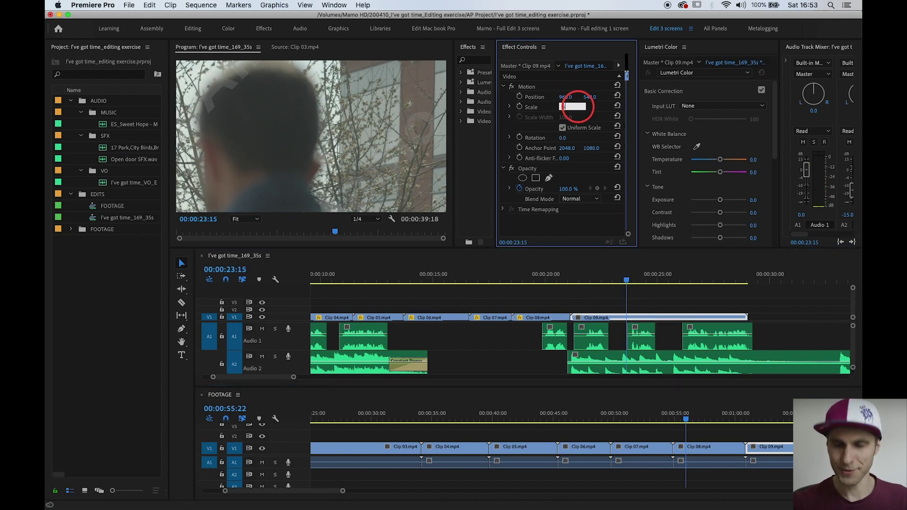
{"action": "type", "text": "50"}
{"action": "key", "text": "Return"}
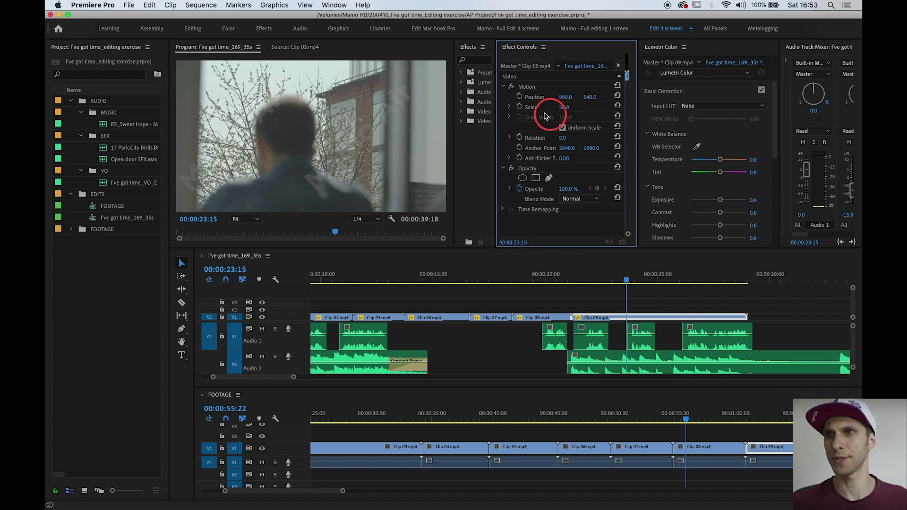
{"action": "left_click_drag", "start_coordinate": [543, 105], "coordinate": [567, 110]}
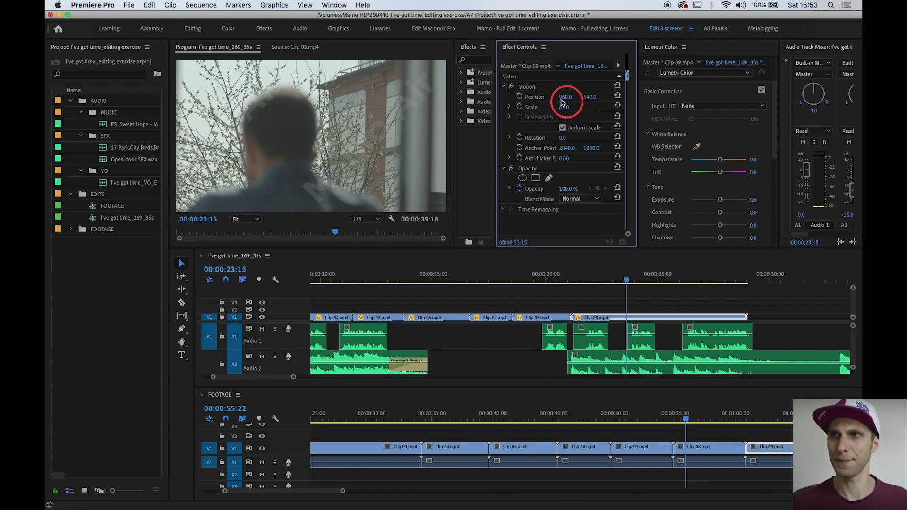
{"action": "left_click_drag", "start_coordinate": [567, 98], "coordinate": [568, 98]}
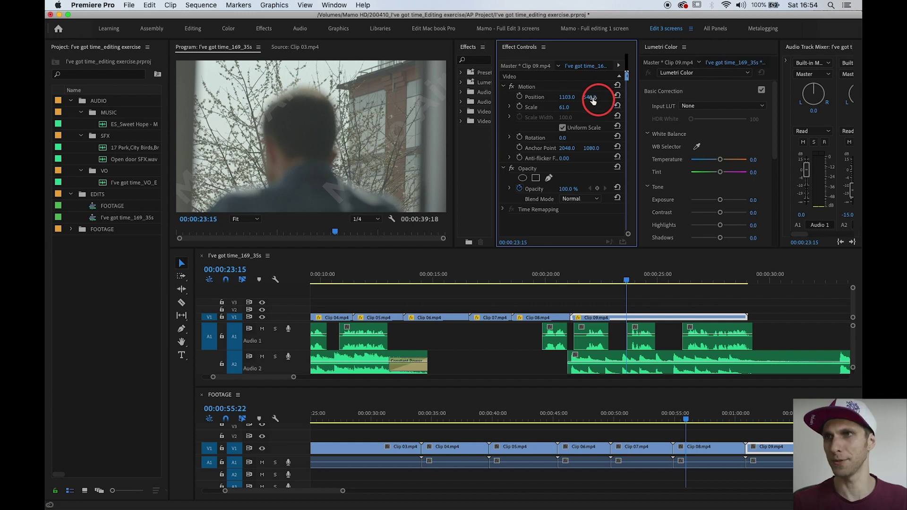
{"action": "left_click_drag", "start_coordinate": [592, 98], "coordinate": [569, 98]}
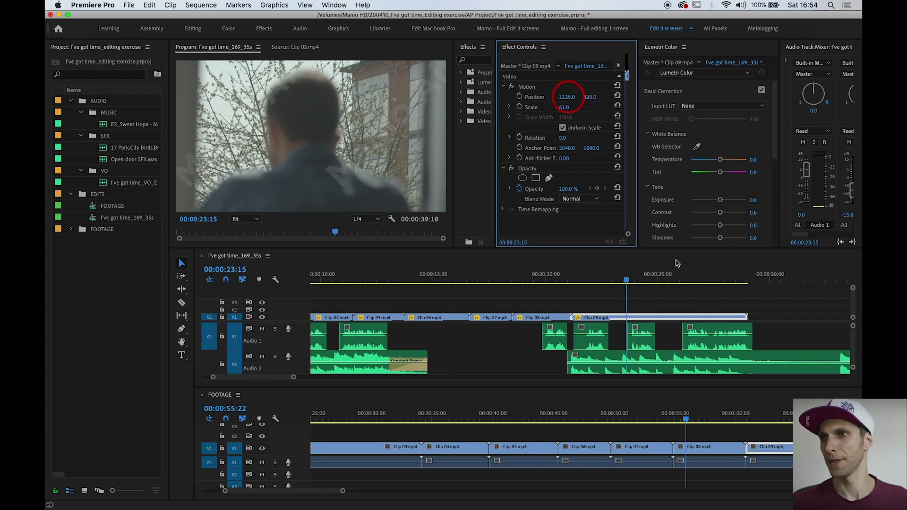
- Trim the end of Clip 09.mp4 on V1 to 00:00:25:16, before the last voice-over section
{"action": "left_click", "coordinate": [659, 280]}
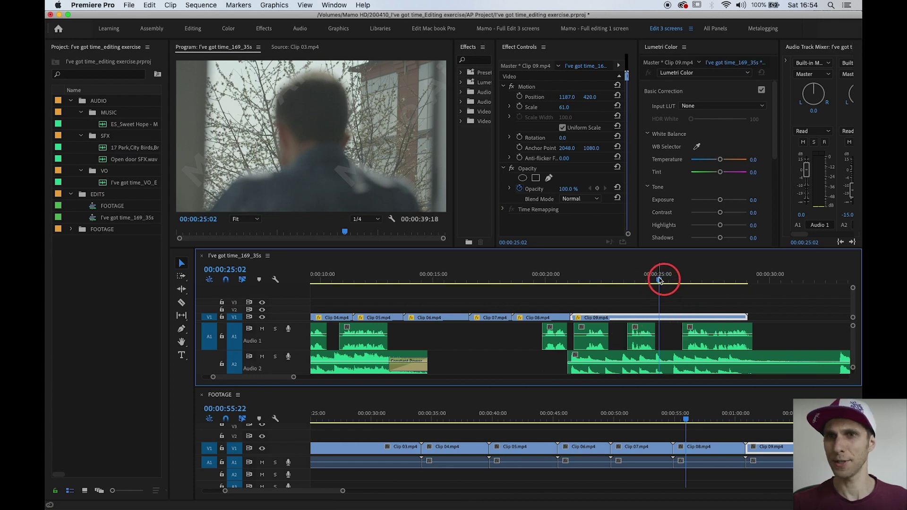
{"action": "left_click_drag", "start_coordinate": [660, 279], "coordinate": [672, 282]}
{"action": "key", "text": "w"}
{"action": "left_click", "coordinate": [694, 348]}
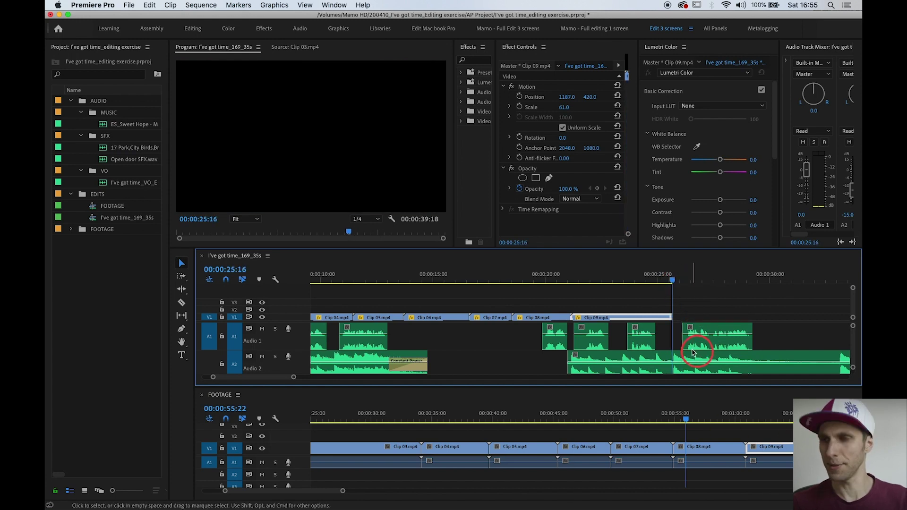
- Copy only the video of Clip 10.mp4 from the FOOTAGE sequence to V1, directly after Clip 09.mp4
{"action": "key", "text": "minus"}
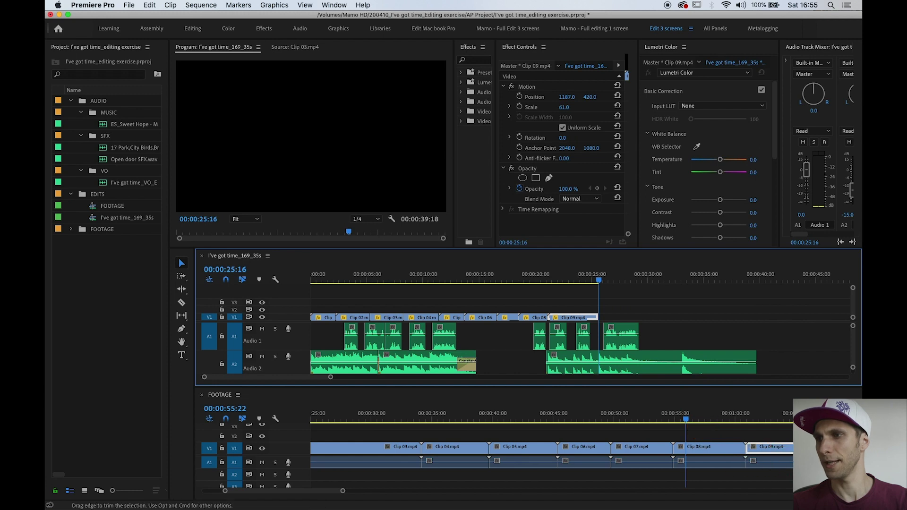
{"action": "left_click", "coordinate": [696, 446]}
{"action": "key", "text": "minus"}
{"action": "left_click_drag", "start_coordinate": [730, 453], "coordinate": [635, 314]}
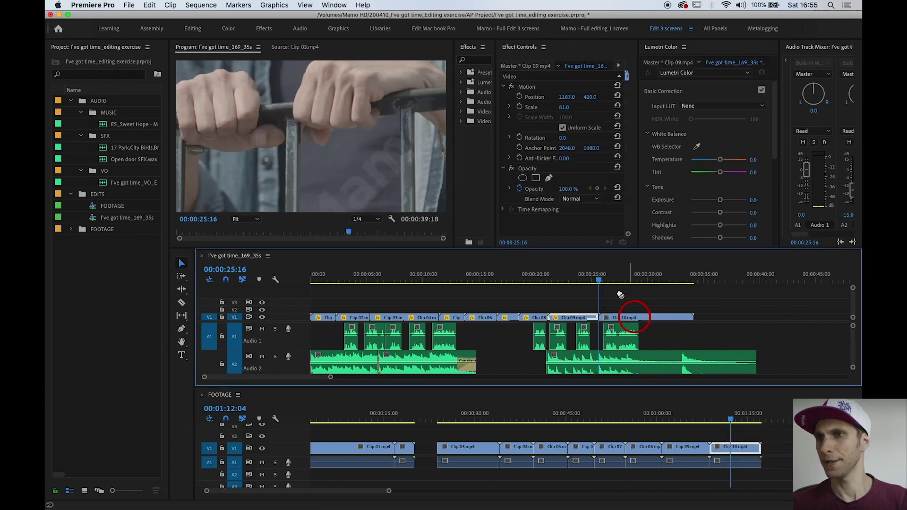
- Set the scale of Clip 10.mp4 on V1 to 50
{"action": "left_click", "coordinate": [630, 294]}
{"action": "key", "text": "="}
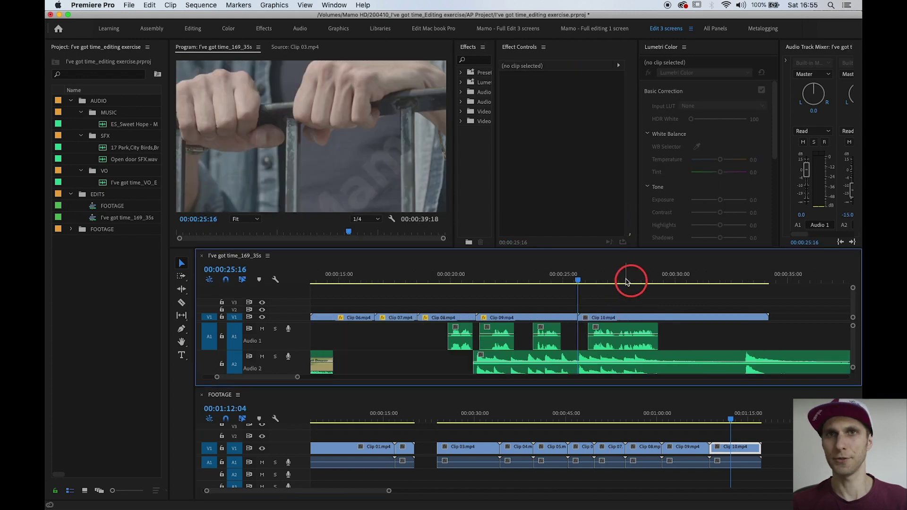
{"action": "left_click", "coordinate": [631, 279]}
{"action": "left_click", "coordinate": [569, 106]}
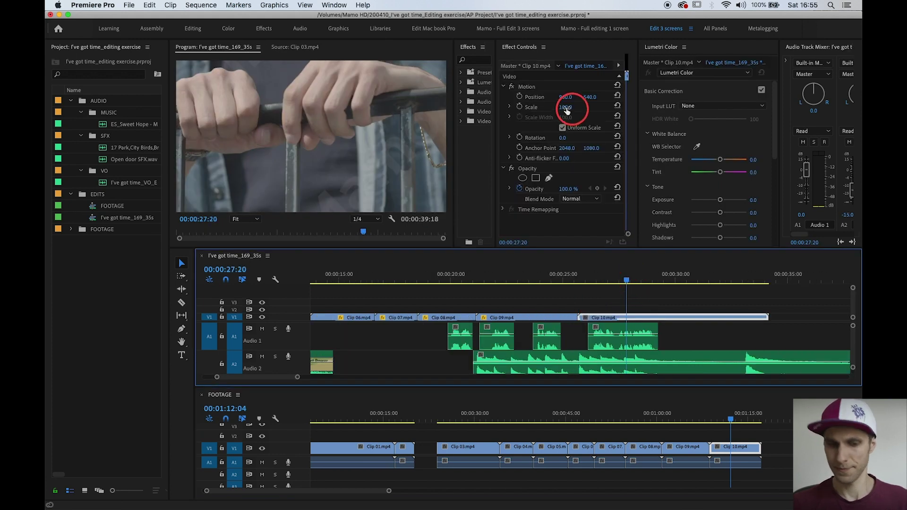
{"action": "type", "text": "50"}
{"action": "key", "text": "Return"}
{"action": "left_click", "coordinate": [643, 278]}
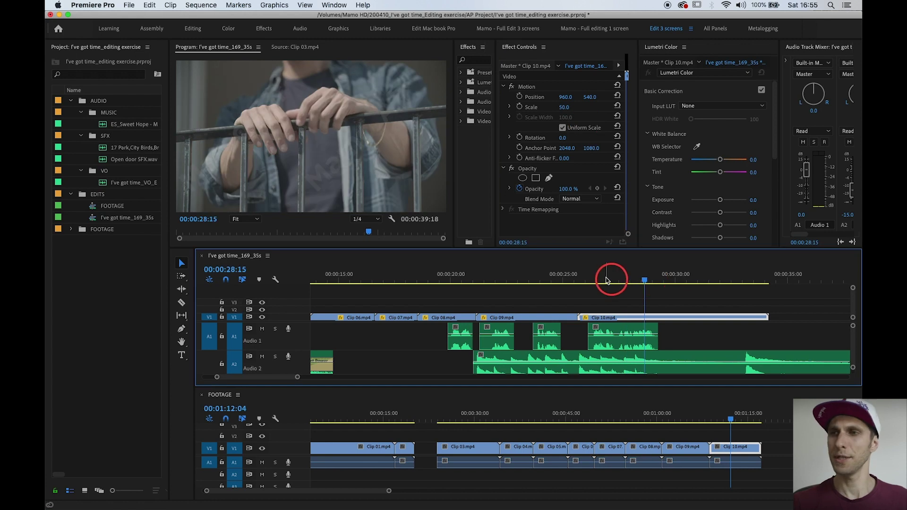
- Mute Audio 1 and Audio 2, trim the start of Clip 10.mp4 at 00:00:28:20 and close the gap after Clip 09.mp4
{"action": "left_click", "coordinate": [262, 328]}
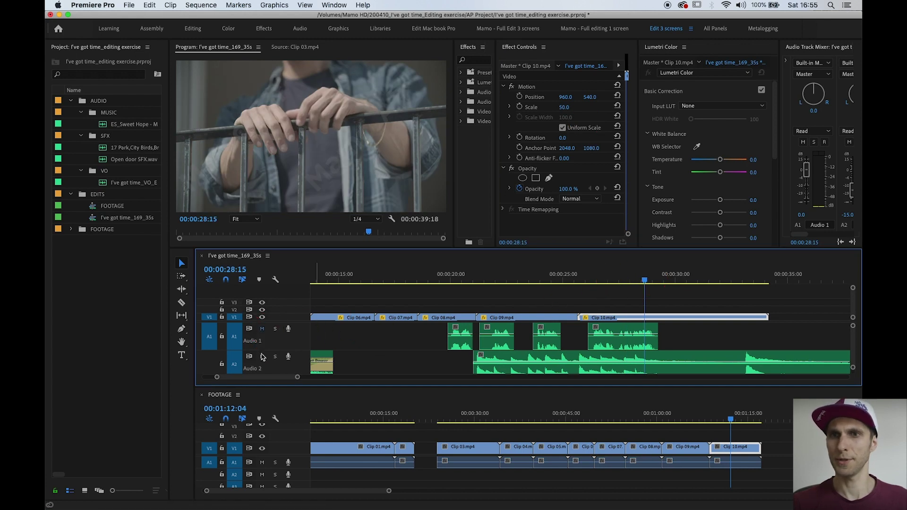
{"action": "left_click", "coordinate": [261, 356]}
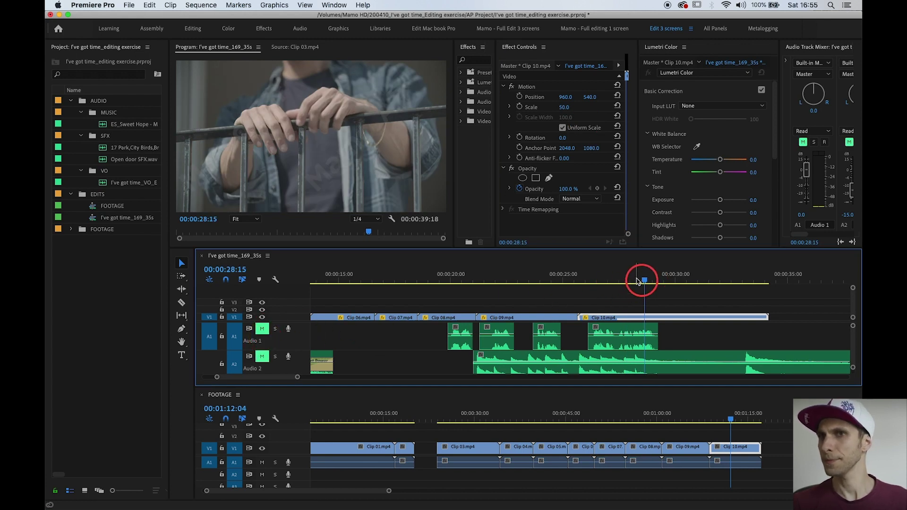
{"action": "mouse_move", "coordinate": [644, 280]}
{"action": "left_mouse_down"}
{"action": "mouse_move", "coordinate": [628, 284]}
{"action": "mouse_move", "coordinate": [652, 287]}
{"action": "mouse_move", "coordinate": [648, 293]}
{"action": "left_mouse_up"}
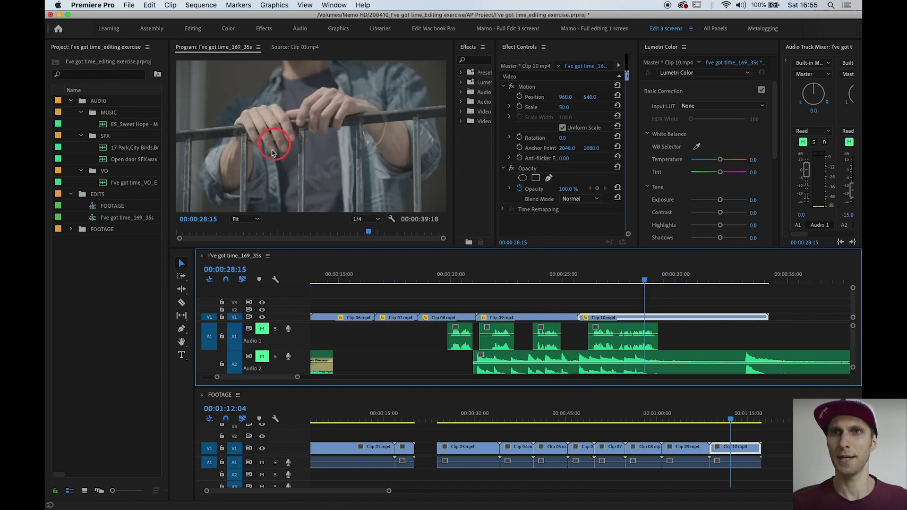
{"action": "left_click", "coordinate": [650, 281]}
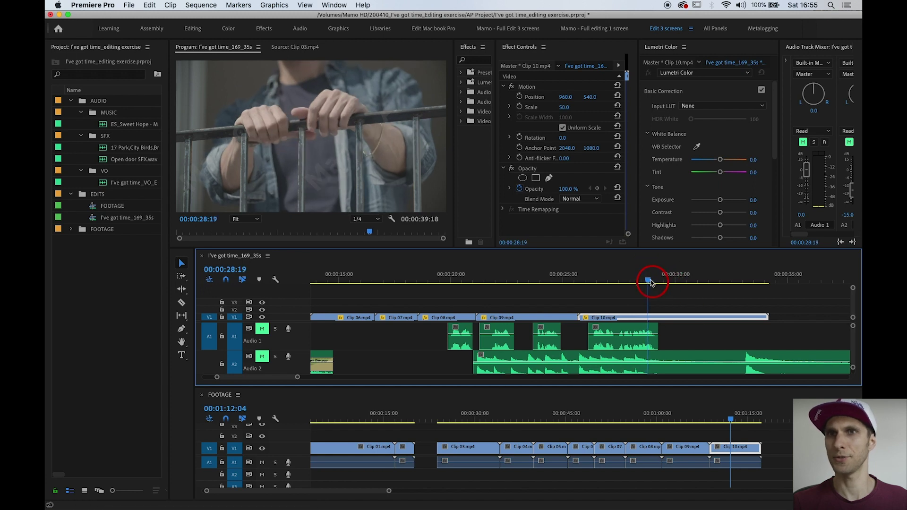
{"action": "left_click", "coordinate": [649, 282]}
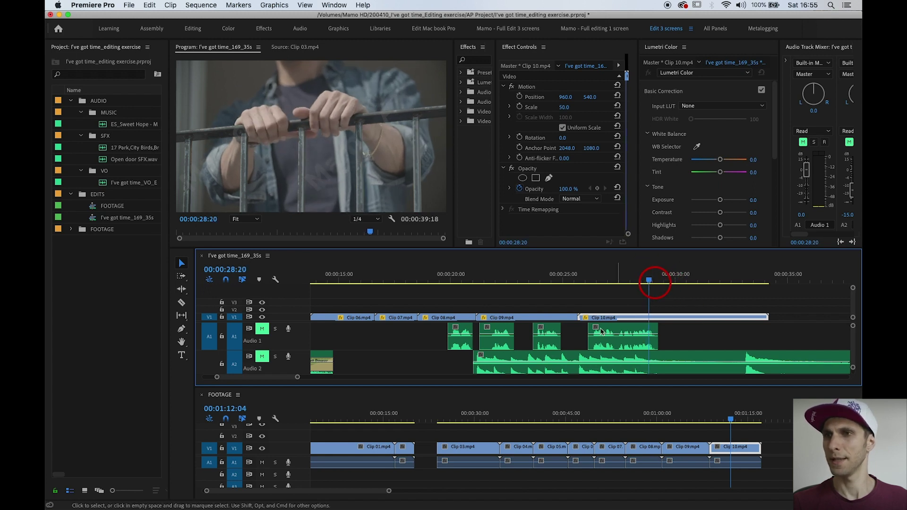
{"action": "mouse_move", "coordinate": [584, 324]}
{"action": "left_mouse_down"}
{"action": "mouse_move", "coordinate": [660, 320]}
{"action": "mouse_move", "coordinate": [602, 320]}
{"action": "left_mouse_up"}
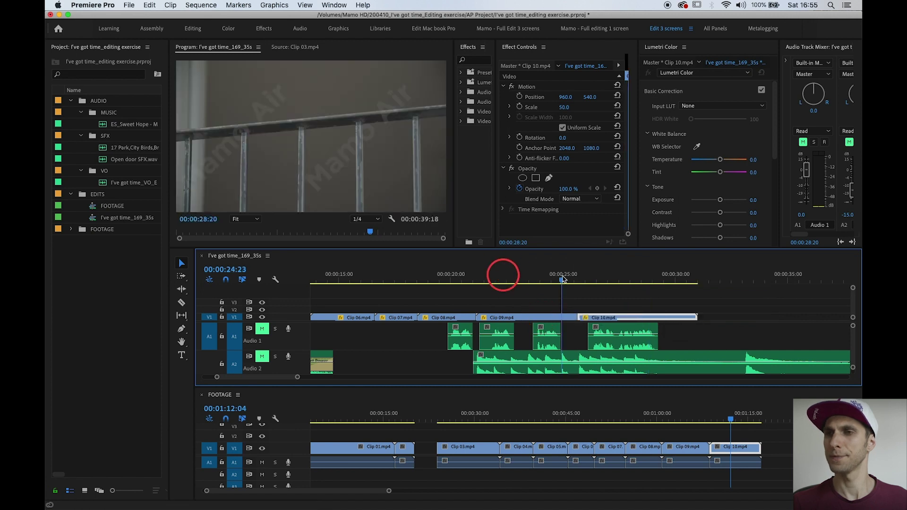
{"action": "left_click", "coordinate": [567, 276]}
{"action": "left_click", "coordinate": [594, 274]}
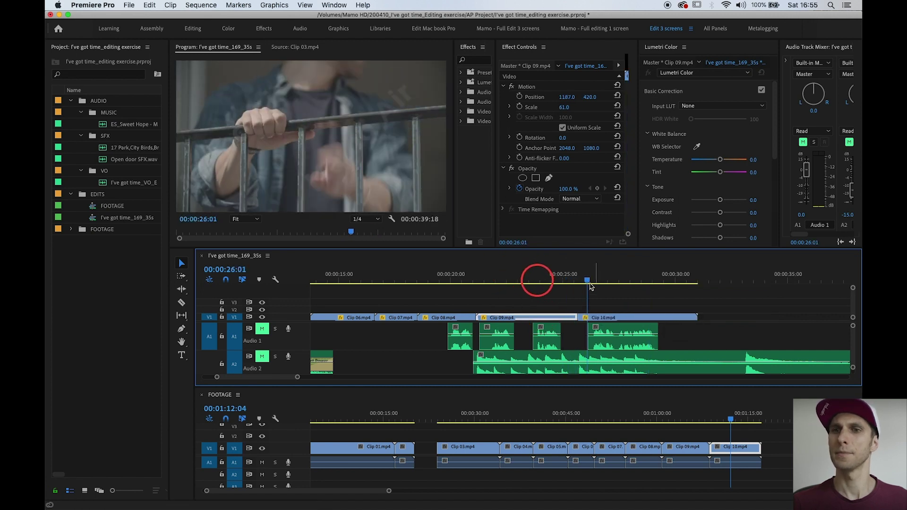
- Unmute Audio 1 and Audio 2 and play the sequence from the end of Clip 09.mp4 through the last voice-over section
{"action": "left_click", "coordinate": [262, 329]}
{"action": "left_click", "coordinate": [262, 356]}
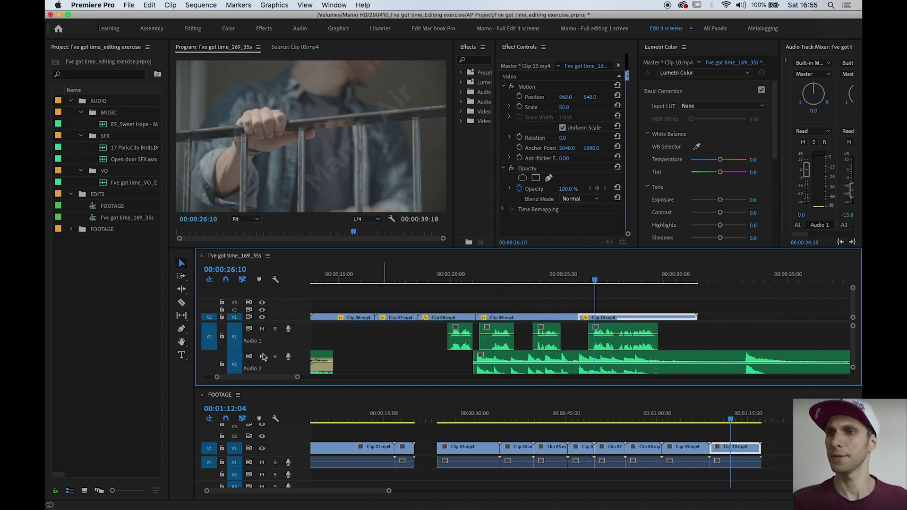
{"action": "left_click", "coordinate": [563, 277]}
{"action": "key", "text": "space"}
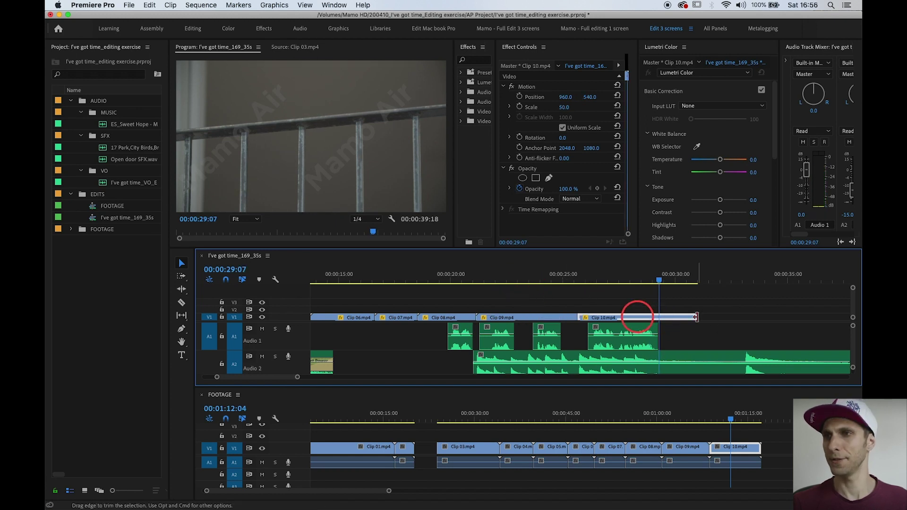
- Trim the end of Clip 10.mp4 to about 00:00:30:00 and fade it out with a default transition starting at about 00:00:27:20
{"action": "left_click_drag", "start_coordinate": [695, 318], "coordinate": [677, 320]}
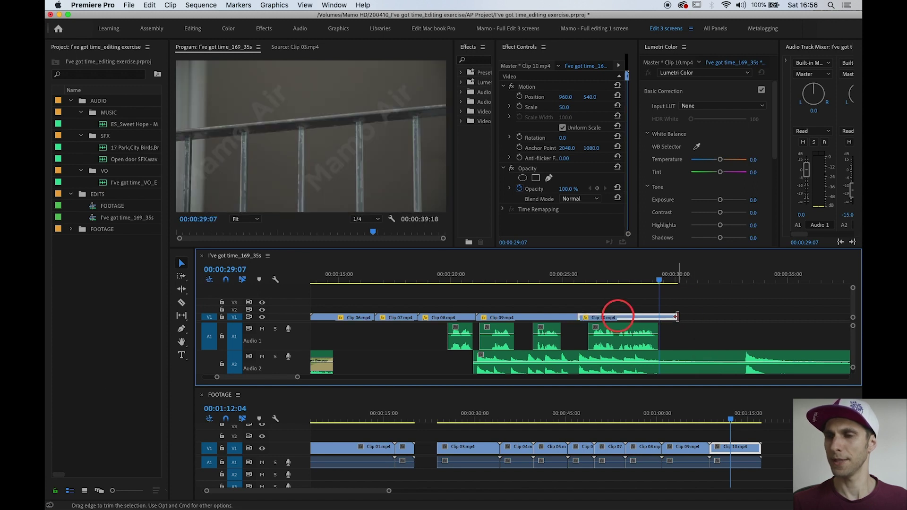
{"action": "right_click", "coordinate": [677, 318]}
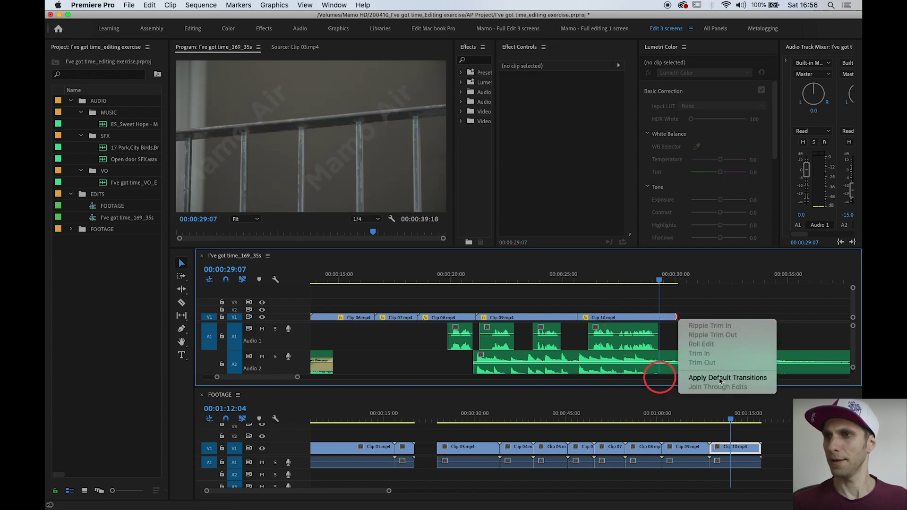
{"action": "left_click", "coordinate": [661, 376]}
{"action": "key", "text": "ctrl+d"}
{"action": "left_click", "coordinate": [596, 316]}
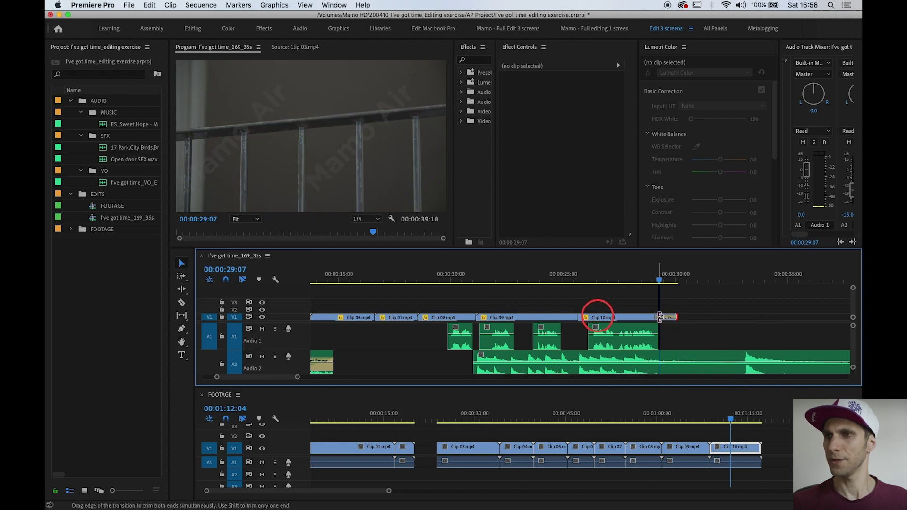
{"action": "left_click_drag", "start_coordinate": [658, 317], "coordinate": [626, 318]}
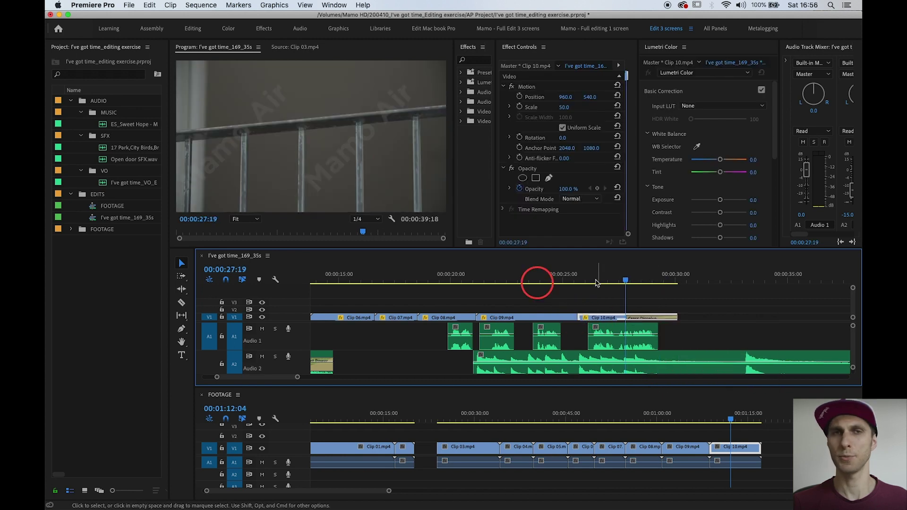
{"action": "left_click", "coordinate": [595, 282]}
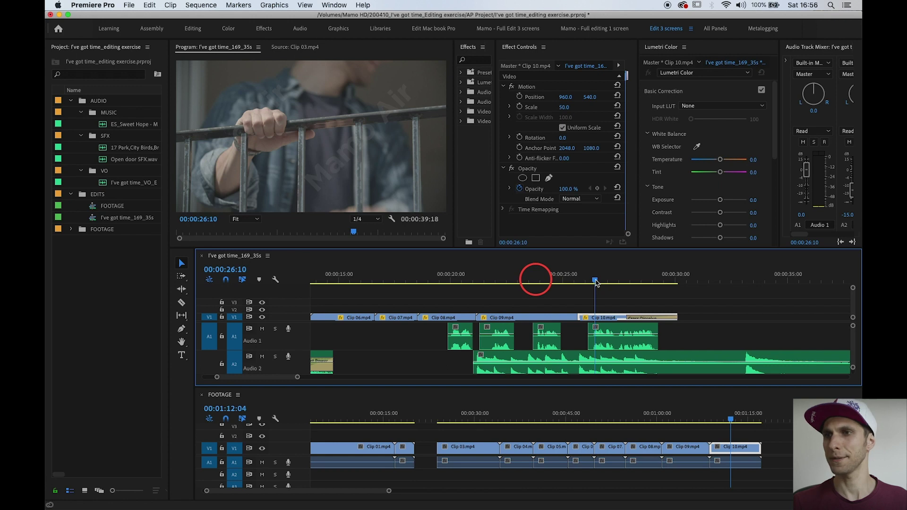
{"action": "key", "text": "space"}
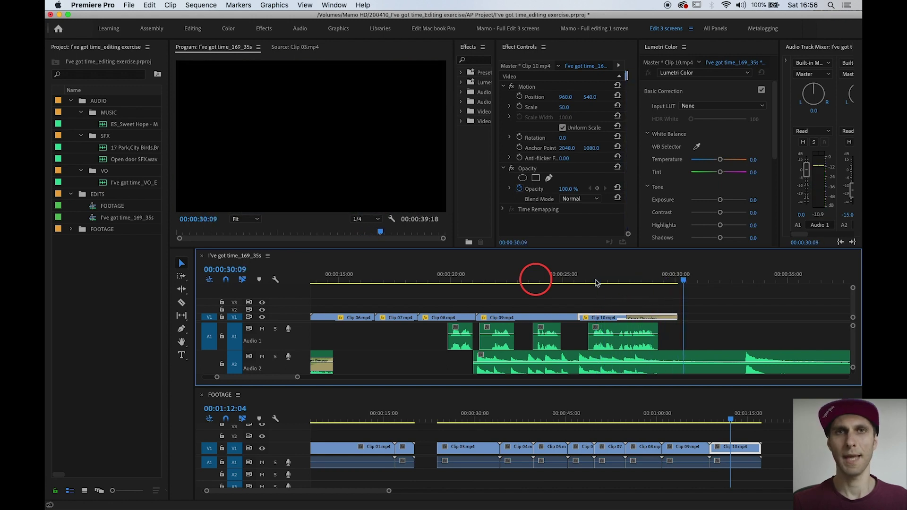
- Split the last music clip on Audio 2 just before its final hit and trim the first part's end to 00:00:30:22
{"action": "key", "text": "d"}
{"action": "key", "text": "backslash"}
{"action": "left_click_drag", "start_coordinate": [633, 249], "coordinate": [640, 220]}
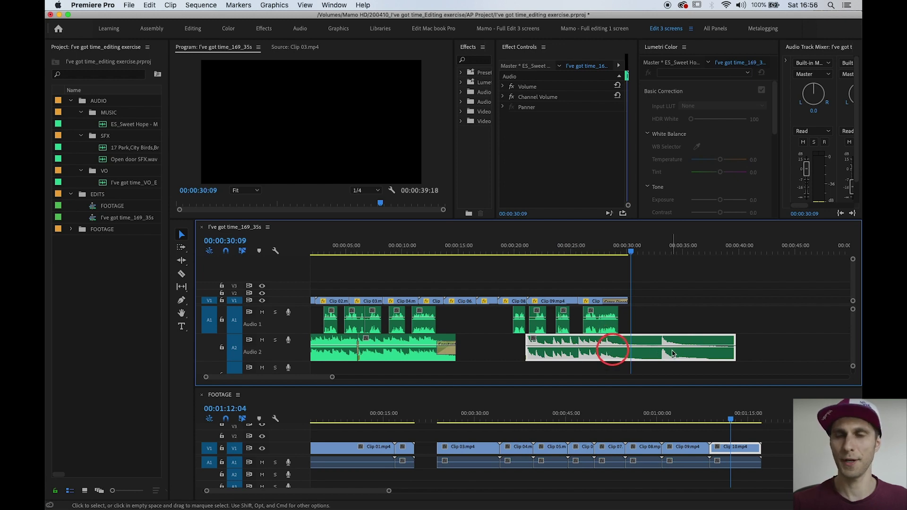
{"action": "key", "text": "c"}
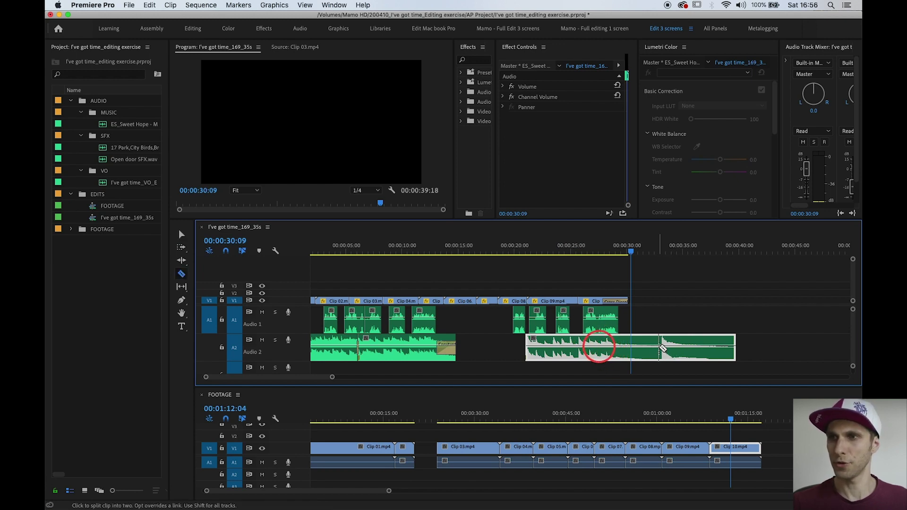
{"action": "left_click", "coordinate": [661, 348]}
{"action": "key", "text": "v"}
{"action": "left_click_drag", "start_coordinate": [689, 359], "coordinate": [633, 340]}
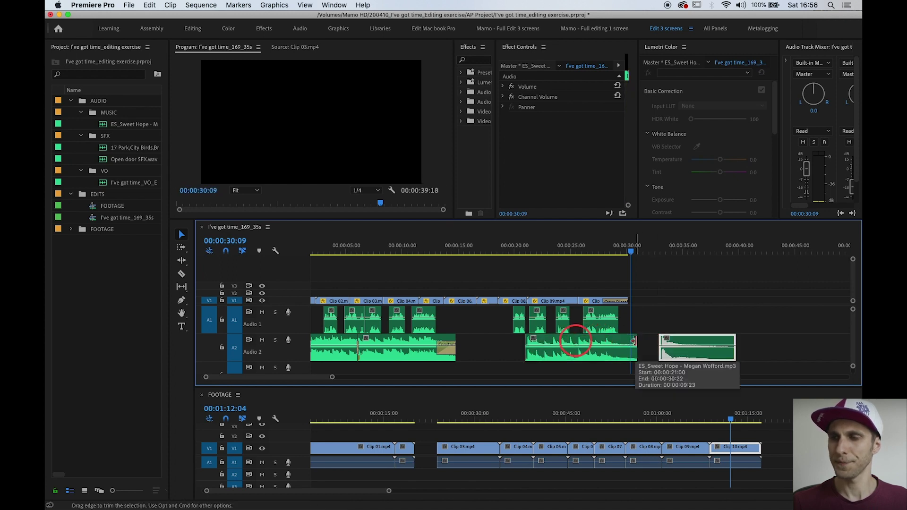
- Fade out the shortened music part with a 00:00:01:10 default transition and move the final hit to about 00:00:30:09, then play the join
{"action": "right_click", "coordinate": [636, 347]}
{"action": "left_click", "coordinate": [676, 402]}
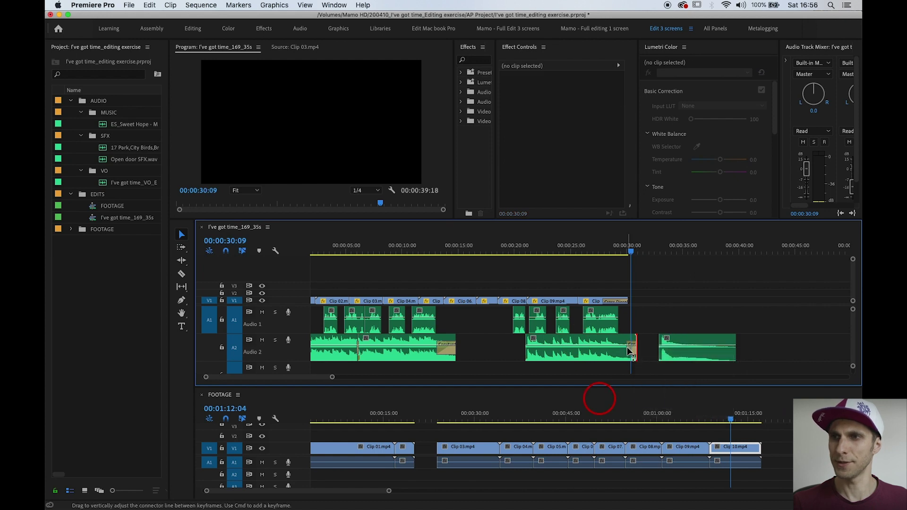
{"action": "left_click", "coordinate": [632, 351]}
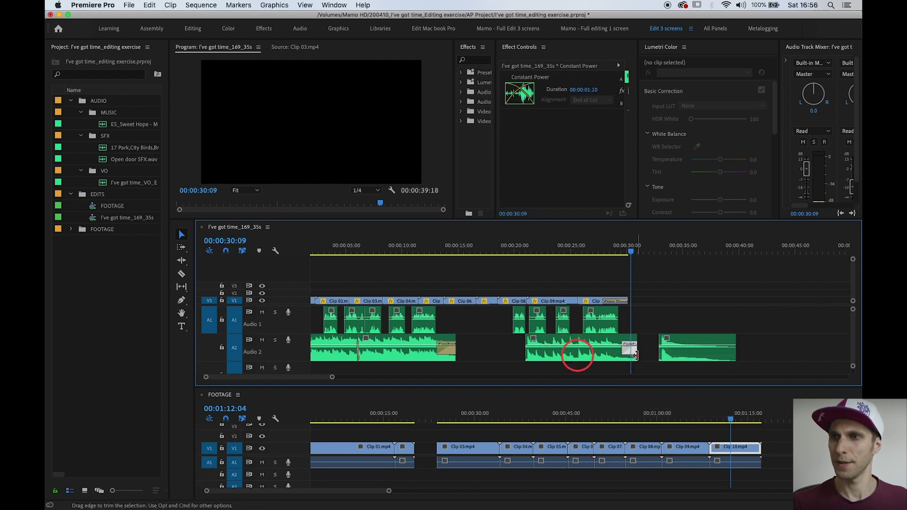
{"action": "left_click_drag", "start_coordinate": [680, 363], "coordinate": [650, 363]}
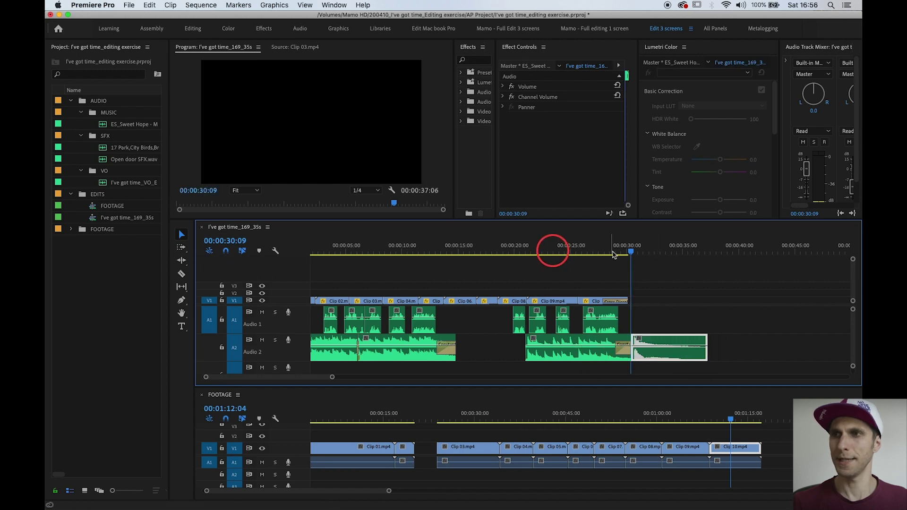
{"action": "left_click_drag", "start_coordinate": [608, 249], "coordinate": [618, 269]}
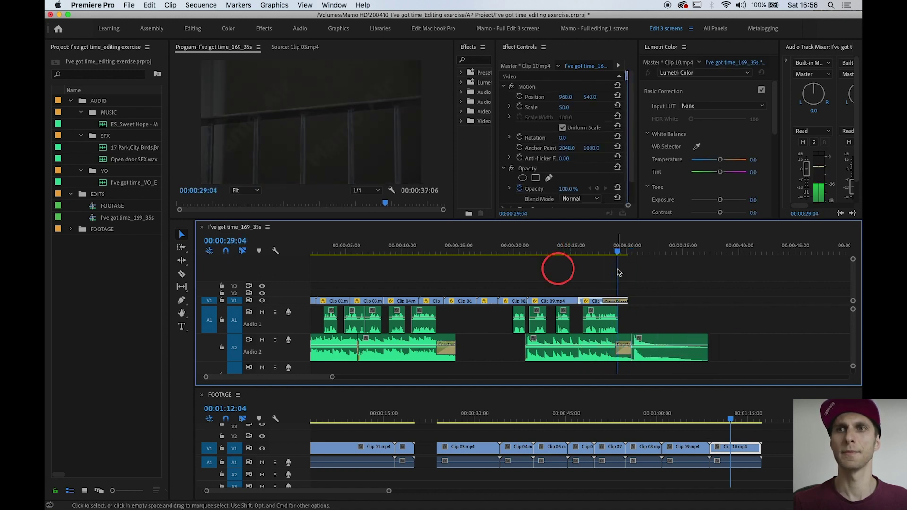
{"action": "key", "text": "space"}
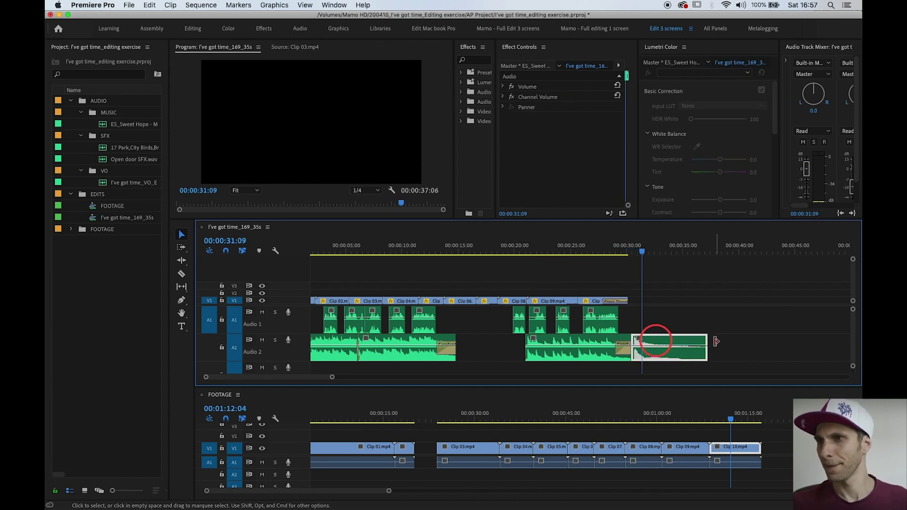
- Trim the end of the final music clip on Audio 2 to 00:00:35:00
{"action": "left_click", "coordinate": [685, 253]}
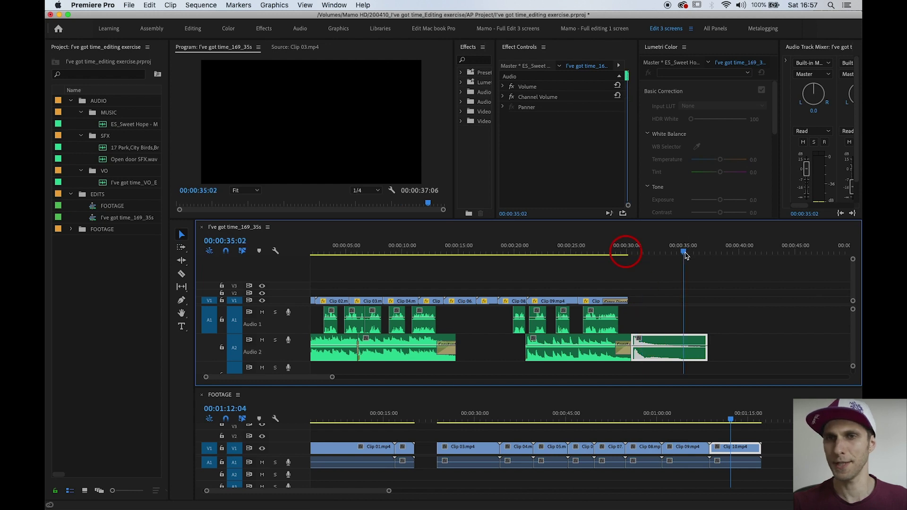
{"action": "left_click", "coordinate": [237, 240]}
{"action": "left_click", "coordinate": [253, 239]}
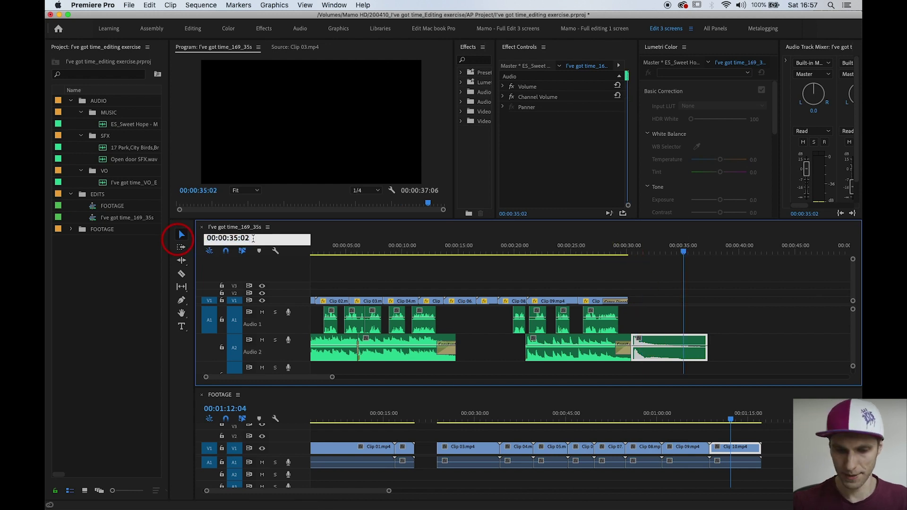
{"action": "key", "text": "Return"}
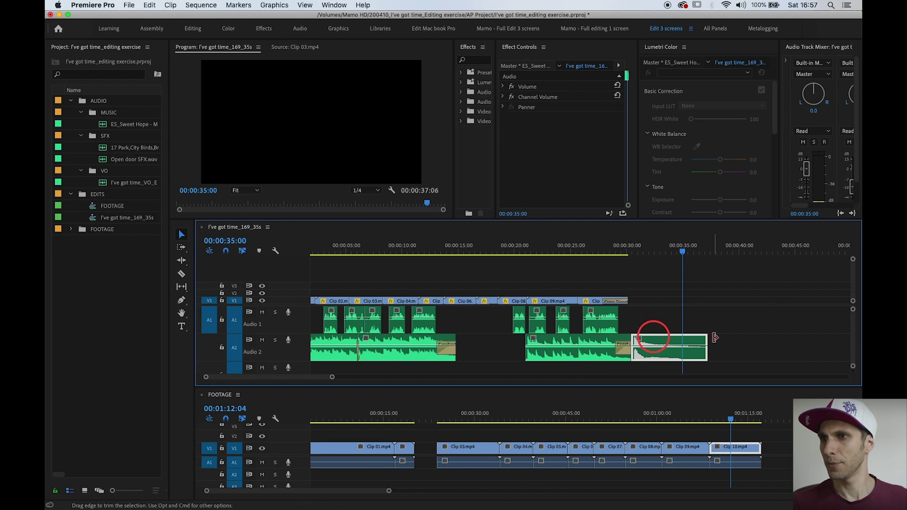
{"action": "left_click_drag", "start_coordinate": [706, 341], "coordinate": [681, 341]}
{"action": "left_click", "coordinate": [647, 303]}
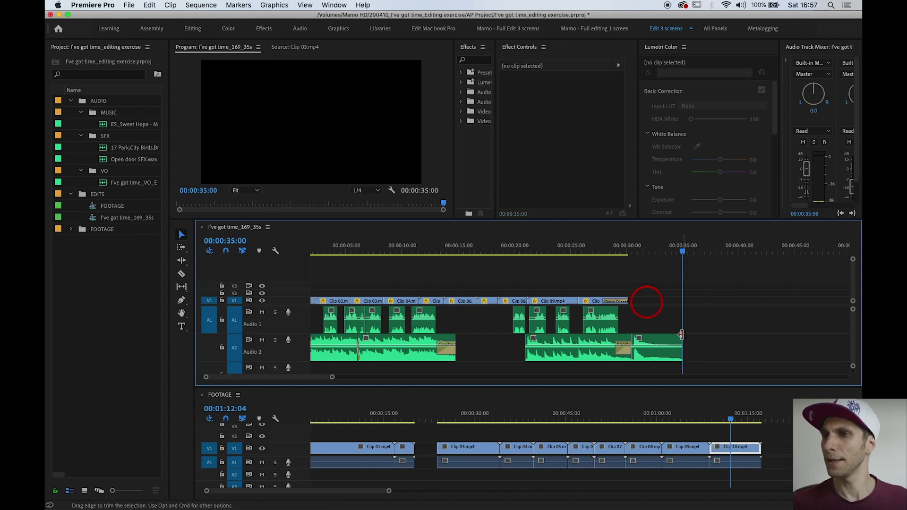
- Fade out the end of the final music clip with a default audio transition lasting 00:00:02:12 and play it
{"action": "right_click", "coordinate": [683, 346]}
{"action": "left_click", "coordinate": [709, 403]}
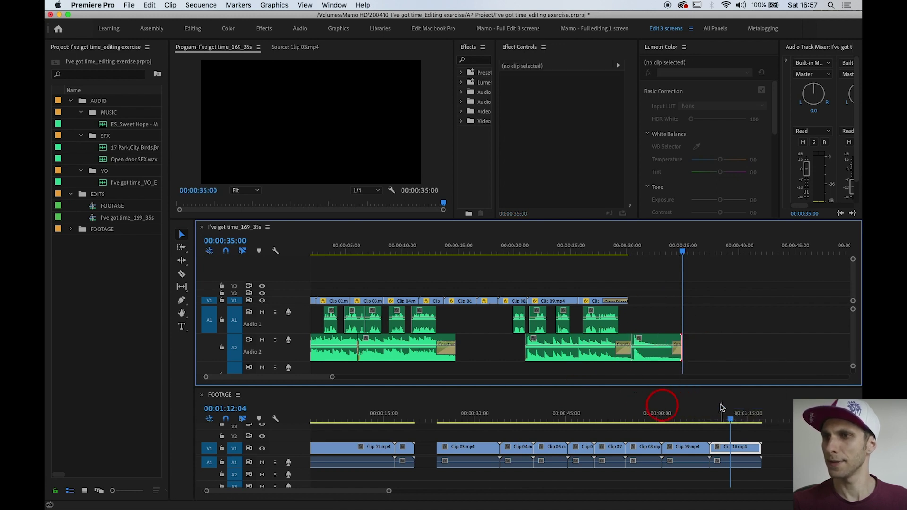
{"action": "left_click", "coordinate": [661, 348]}
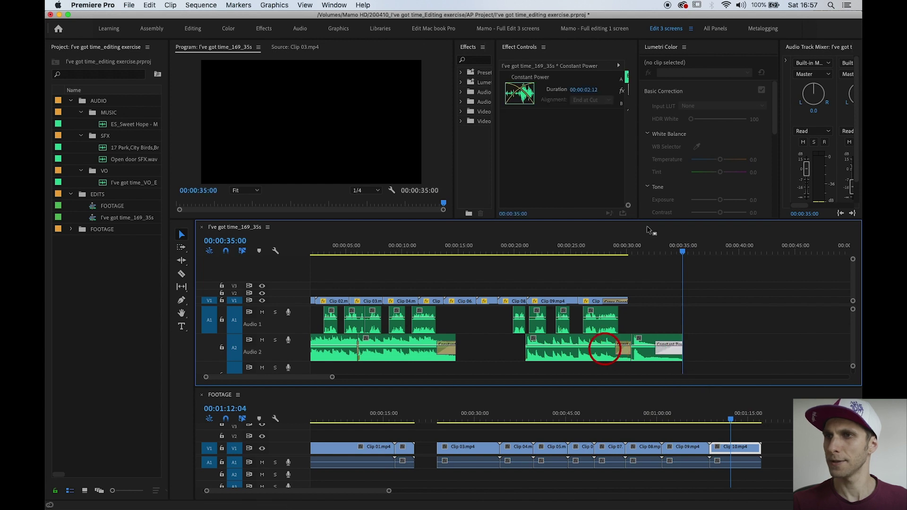
{"action": "left_click_drag", "start_coordinate": [586, 241], "coordinate": [646, 244]}
{"action": "key", "text": "space"}
{"action": "left_click", "coordinate": [616, 354]}
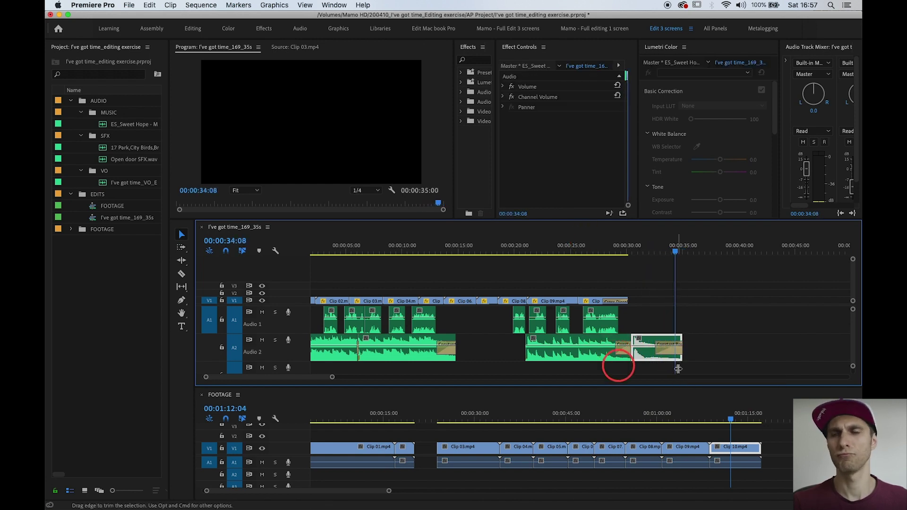
- Close the FOOTAGE sequence and arrange the edit's timeline so its full length and Audio 3 and Audio 4 are visible
{"action": "left_click", "coordinate": [584, 282]}
{"action": "left_click", "coordinate": [277, 236]}
{"action": "key", "text": "backslash"}
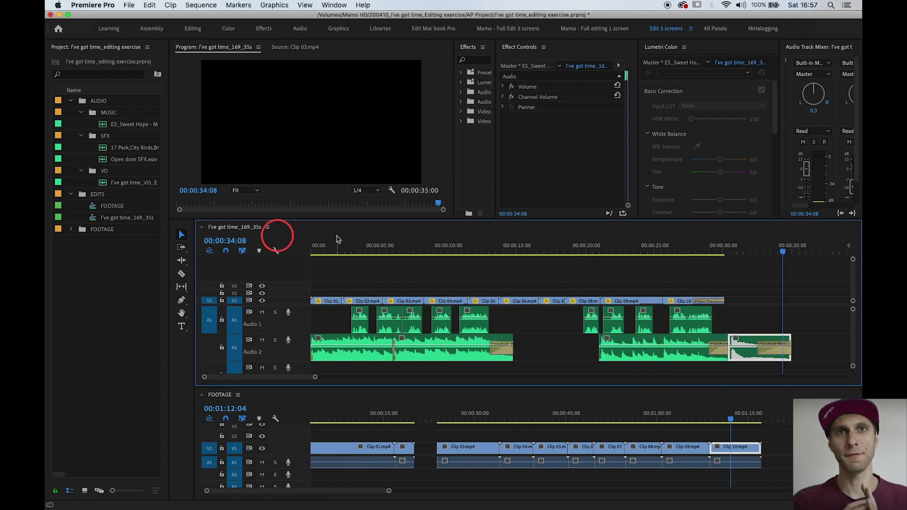
{"action": "left_click", "coordinate": [103, 149]}
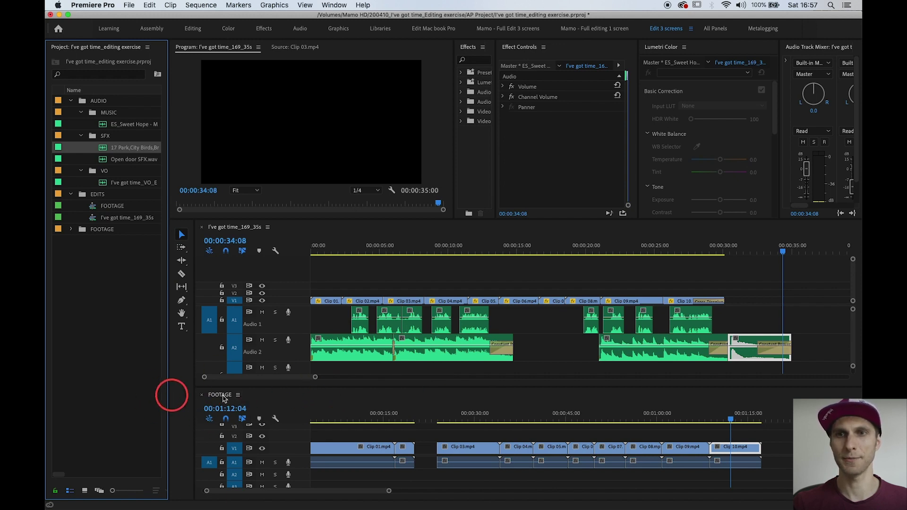
{"action": "left_click", "coordinate": [201, 395]}
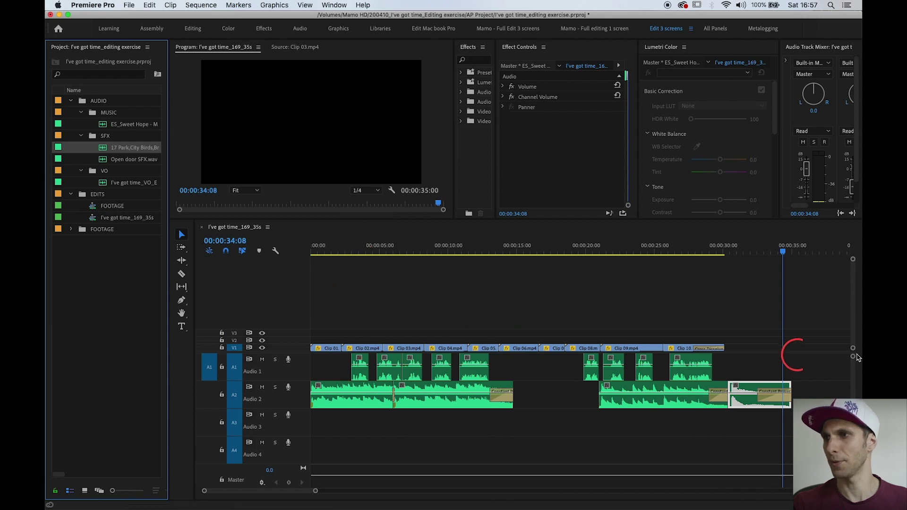
{"action": "left_click_drag", "start_coordinate": [853, 353], "coordinate": [853, 326]}
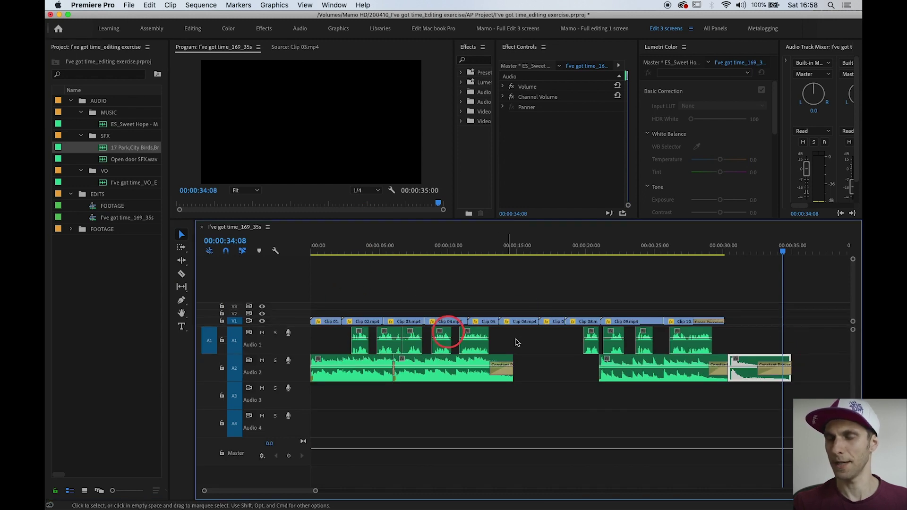
{"action": "left_click", "coordinate": [374, 279]}
- Preview the 17 Park,City Birds sound from the SFX bin and mark its range from 00:00:43:00 to 00:00:49:11
{"action": "double_click", "coordinate": [102, 149]}
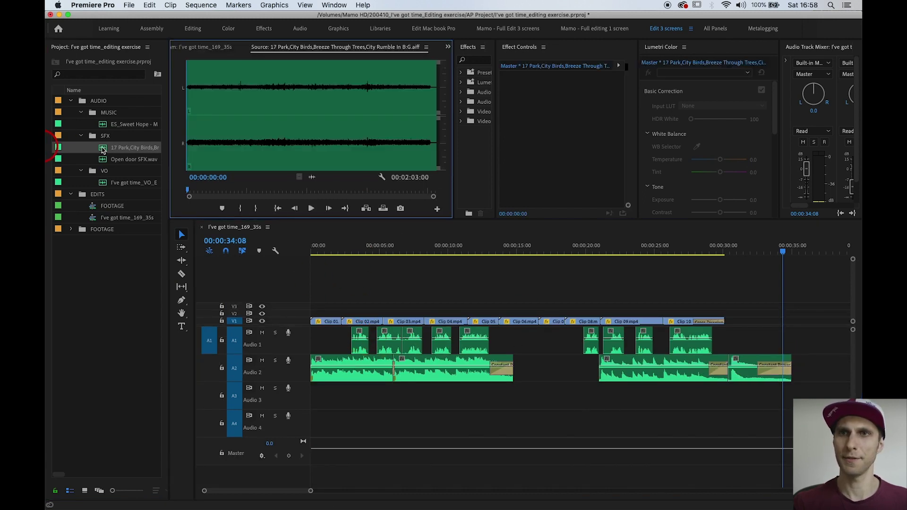
{"action": "left_click", "coordinate": [275, 150]}
{"action": "key", "text": "space"}
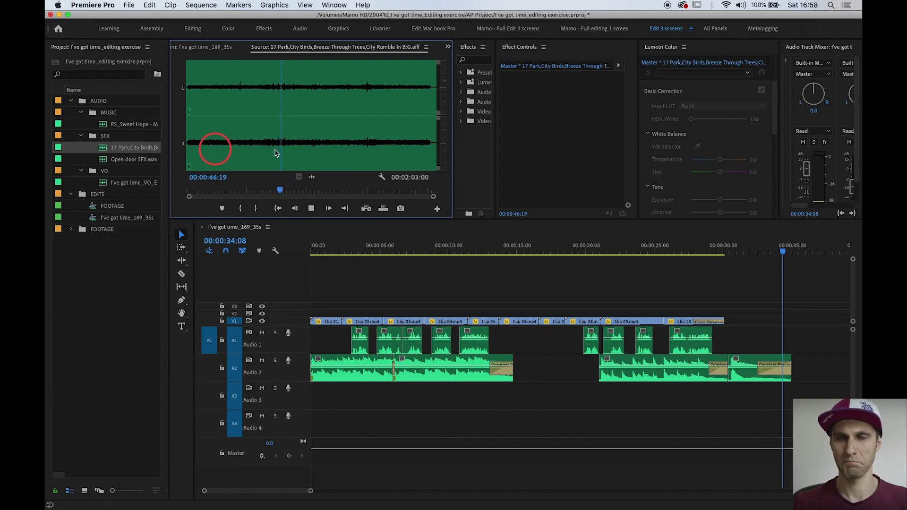
{"action": "key", "text": "space"}
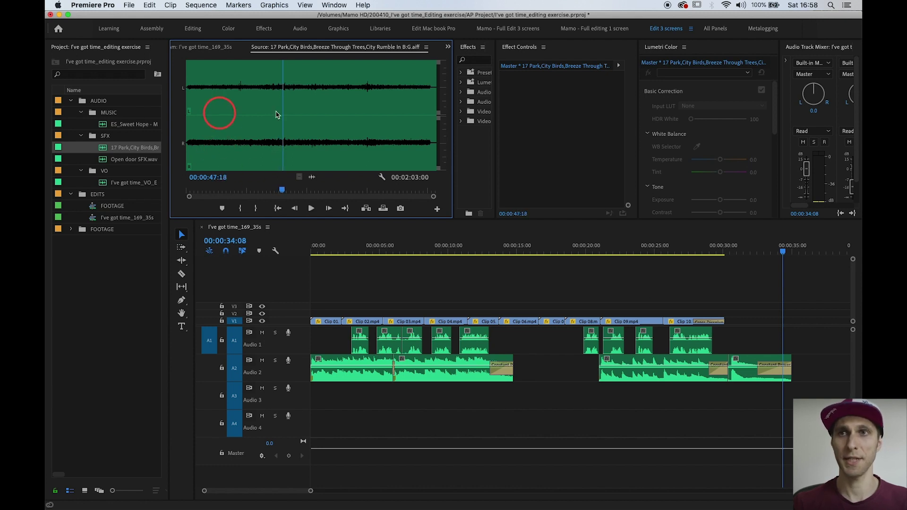
{"action": "left_click", "coordinate": [274, 158]}
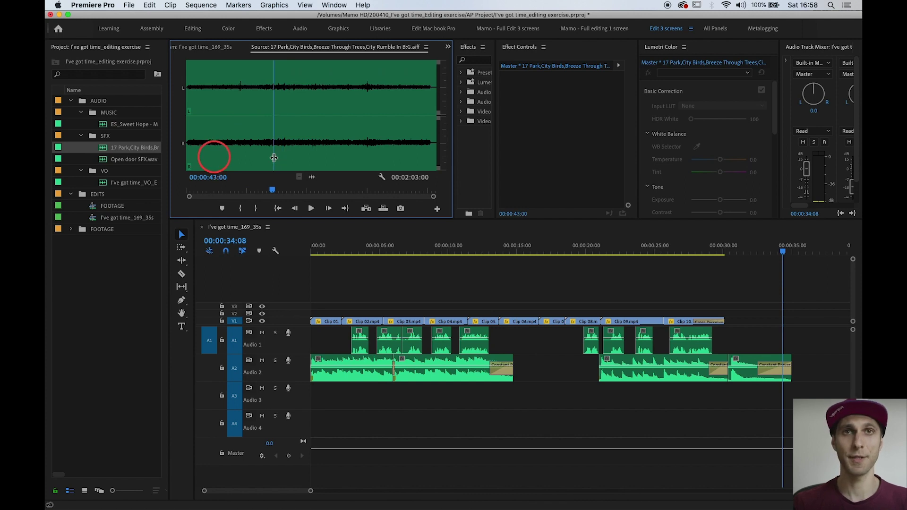
{"action": "key", "text": "i"}
{"action": "left_click_drag", "start_coordinate": [274, 157], "coordinate": [286, 155]}
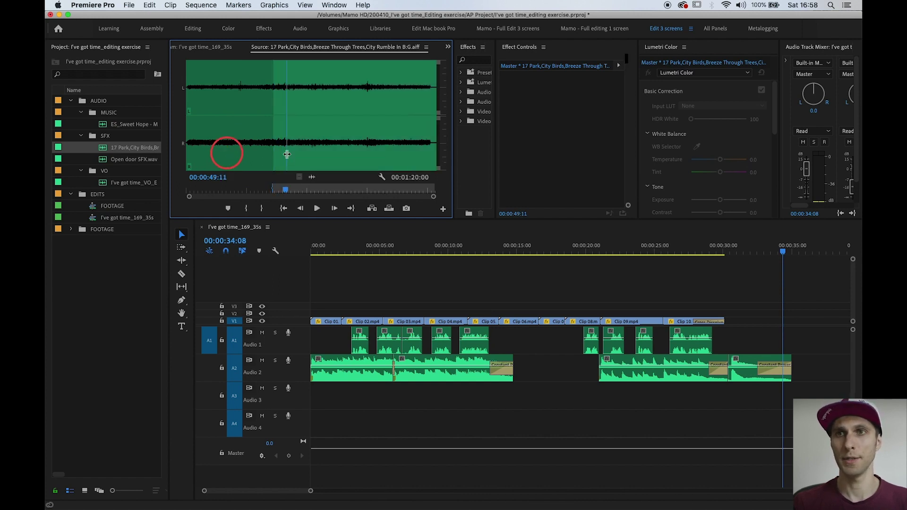
{"action": "key", "text": "o"}
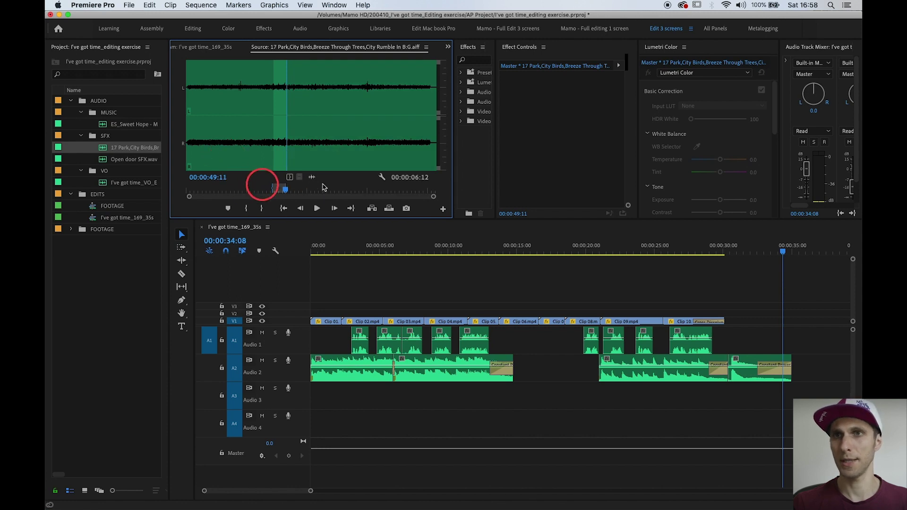
- Place the marked park sound on Audio 3 and move it to start at about 00:00:13:00, where the voice-over ends
{"action": "left_click_drag", "start_coordinate": [312, 177], "coordinate": [461, 385]}
{"action": "left_click", "coordinate": [430, 247]}
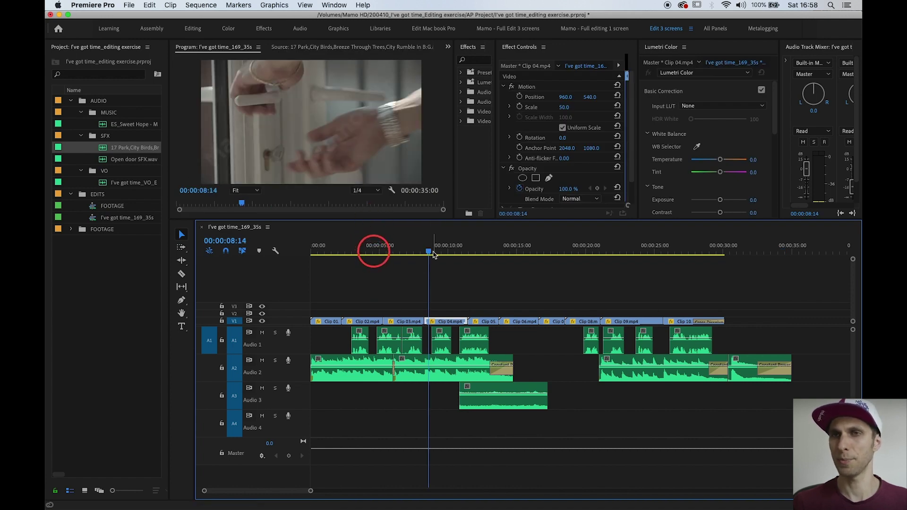
{"action": "left_click", "coordinate": [492, 251]}
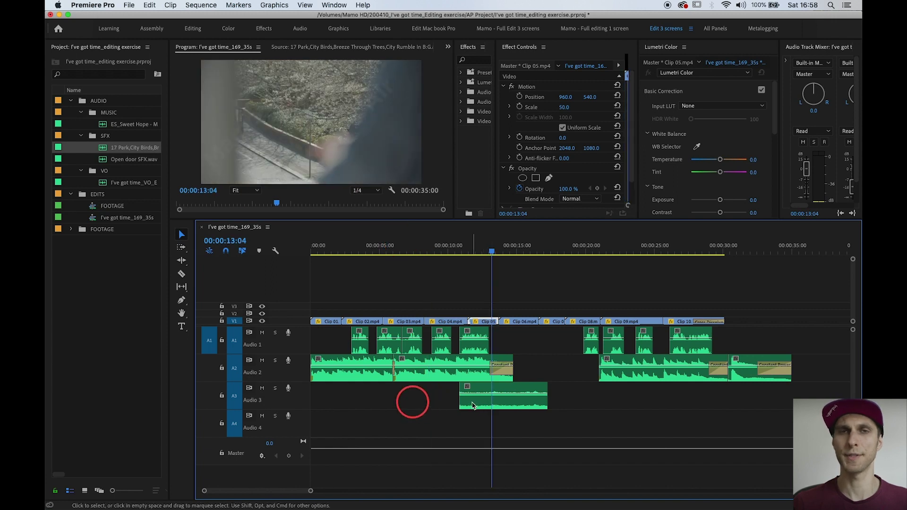
{"action": "left_click", "coordinate": [476, 407]}
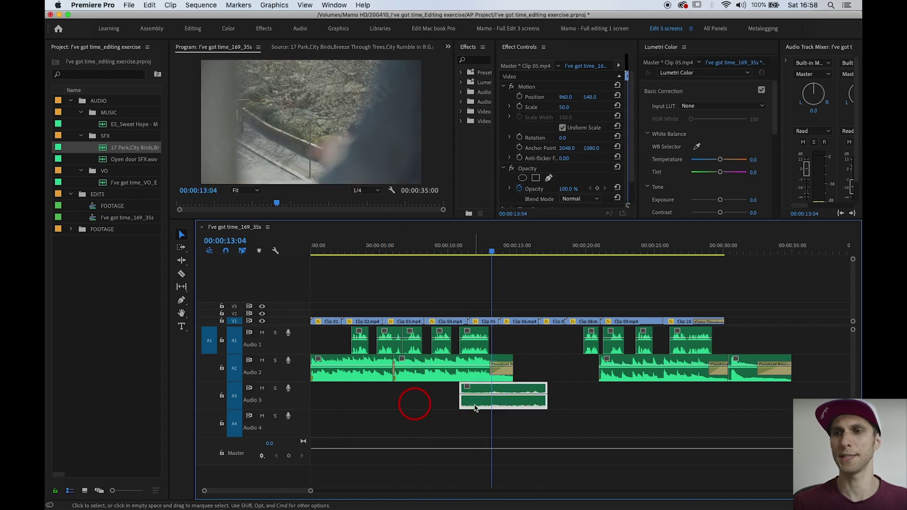
{"action": "left_click_drag", "start_coordinate": [476, 407], "coordinate": [503, 409]}
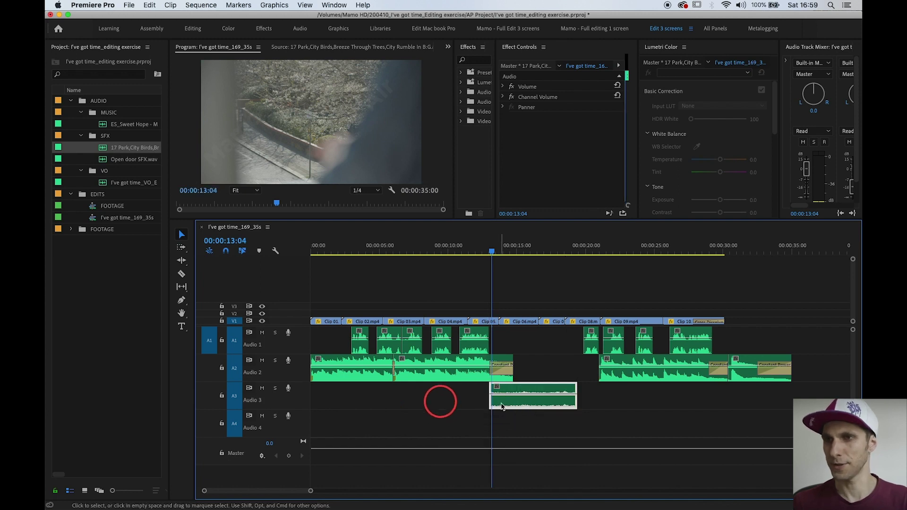
- Fade in the park sound on Audio 3 with a default audio transition and play the change from music to ambience
{"action": "key", "text": "equal"}
{"action": "key", "text": "equal"}
{"action": "key", "text": "equal"}
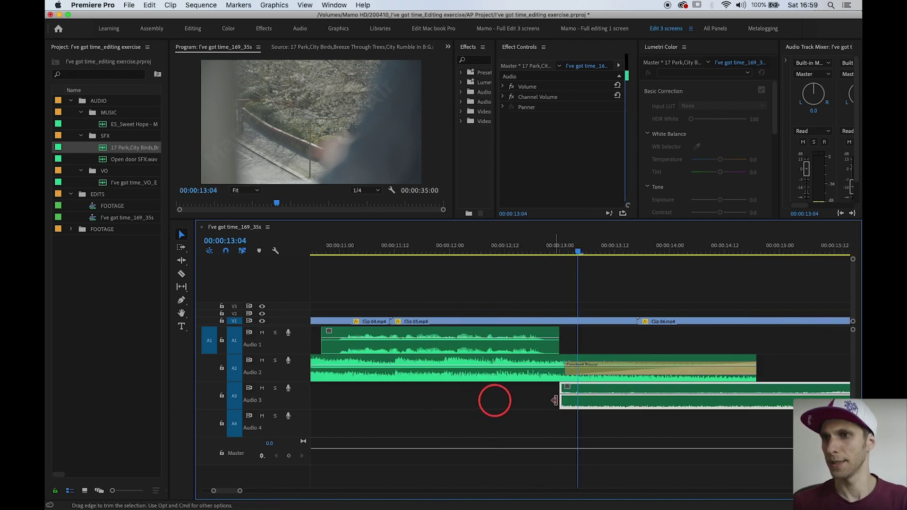
{"action": "right_click", "coordinate": [561, 405]}
{"action": "left_click", "coordinate": [605, 462]}
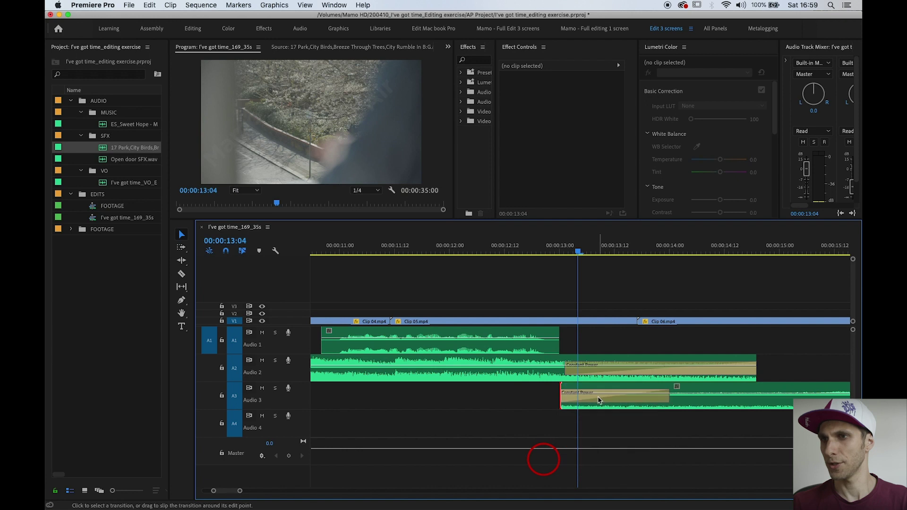
{"action": "key", "text": "minus"}
{"action": "key", "text": "minus"}
{"action": "key", "text": "minus"}
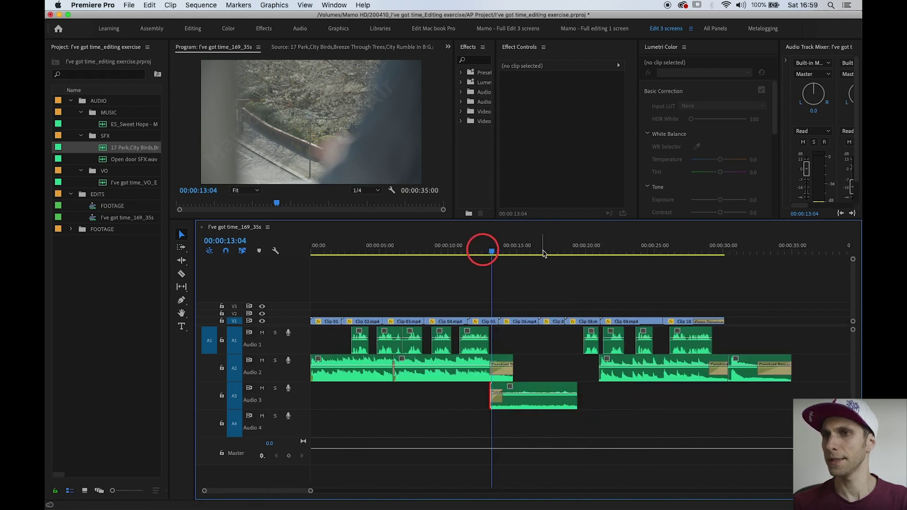
{"action": "left_click", "coordinate": [509, 253]}
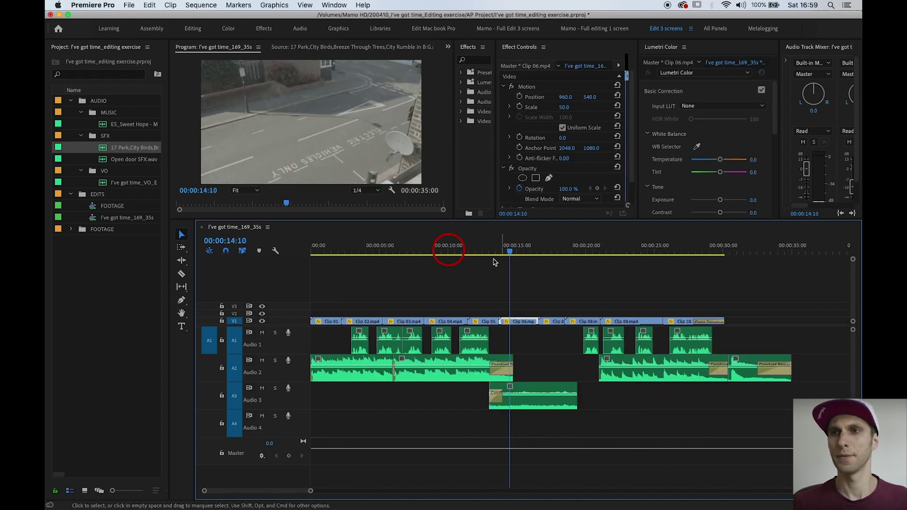
{"action": "key", "text": "space"}
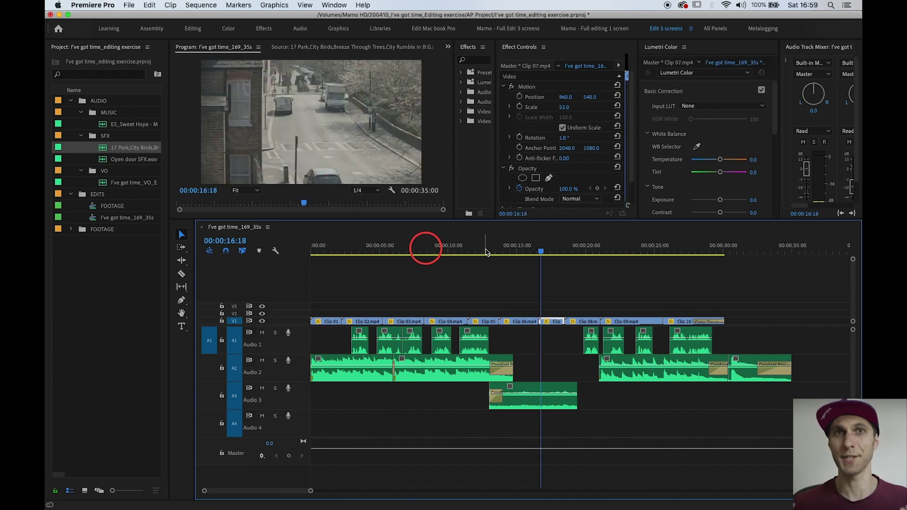
{"action": "left_click", "coordinate": [462, 250]}
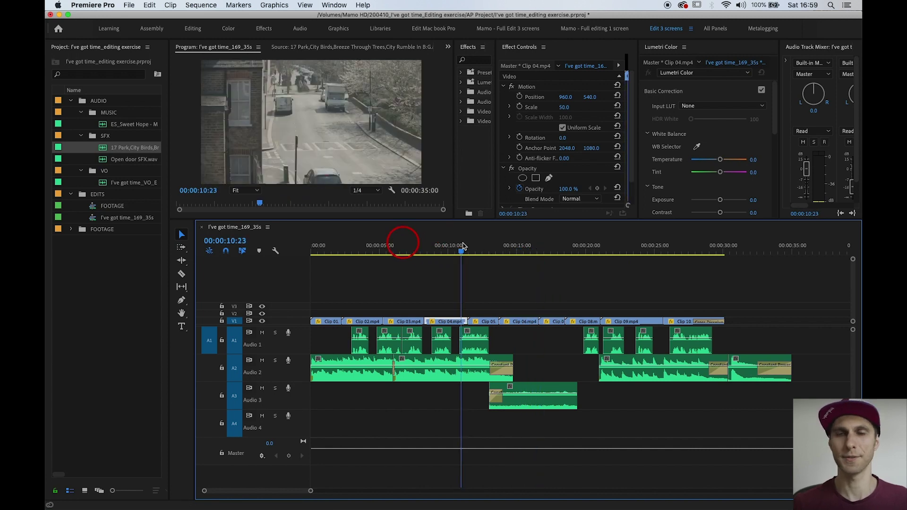
{"action": "key", "text": "space"}
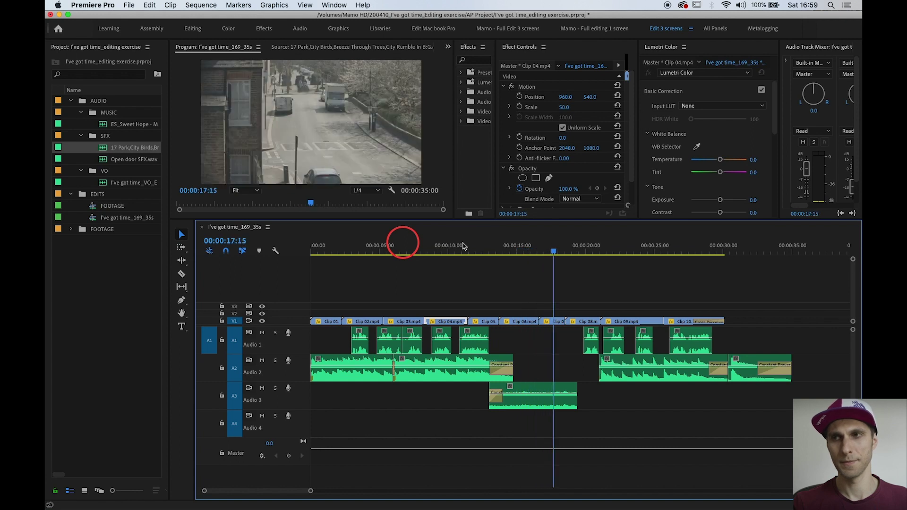
- Extend the end of the park sound on Audio 3 to about 00:00:22:08 and play the part under the returning music
{"action": "left_click", "coordinate": [612, 333]}
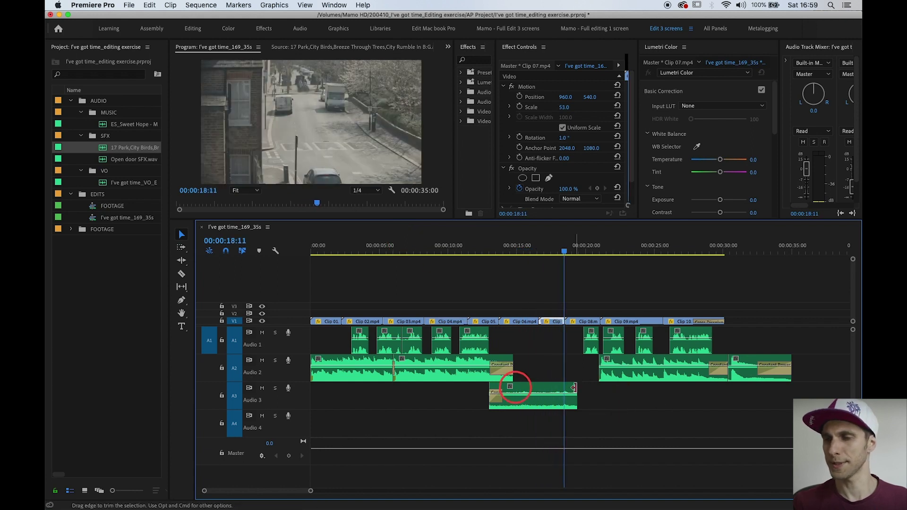
{"action": "left_click_drag", "start_coordinate": [577, 389], "coordinate": [619, 386]}
{"action": "key", "text": "="}
{"action": "key", "text": "="}
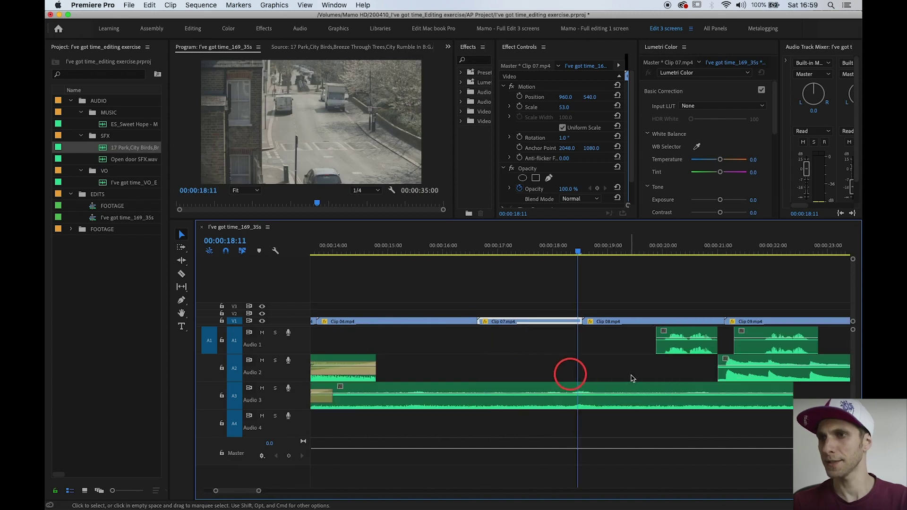
{"action": "left_click", "coordinate": [625, 390]}
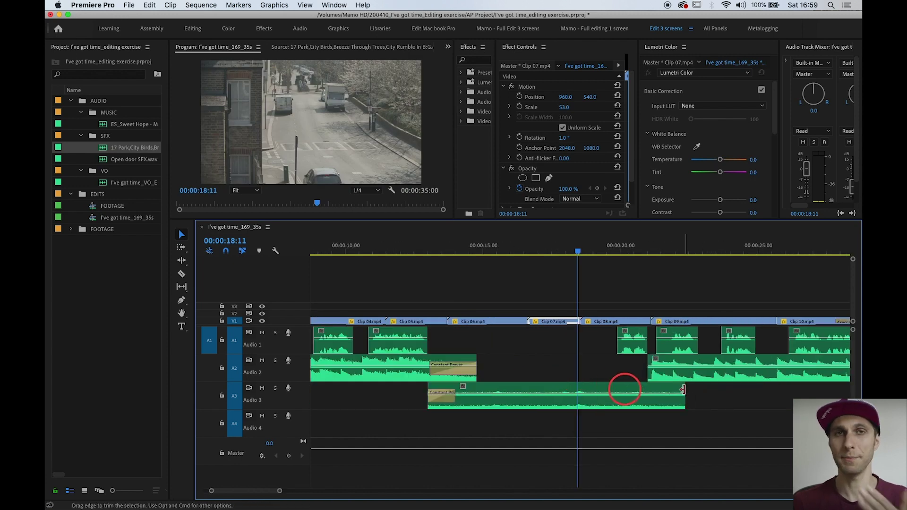
{"action": "key", "text": "space"}
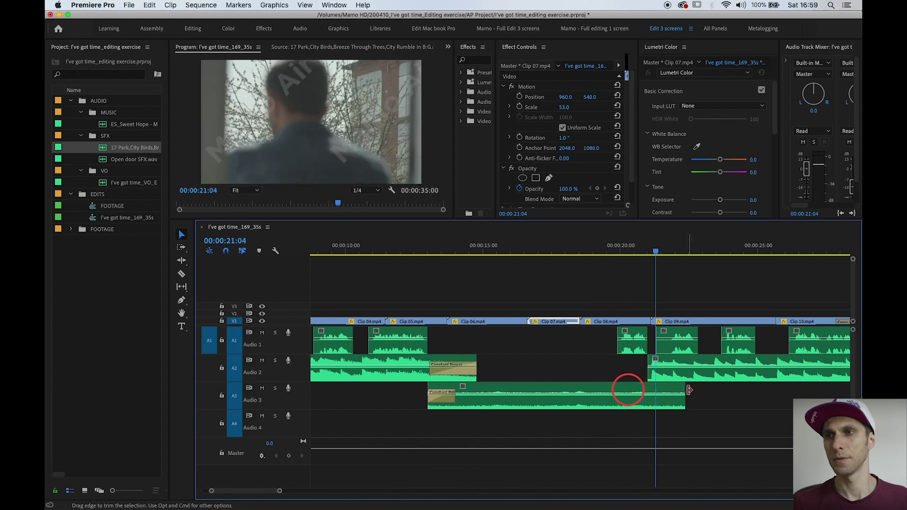
{"action": "key", "text": "space"}
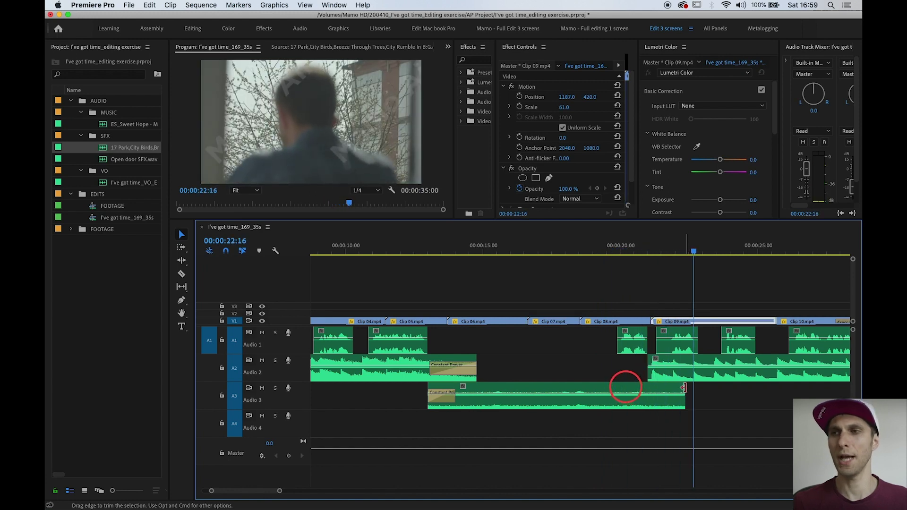
- Fade out the end of the park sound with a default audio transition lasting 00:00:02:03
{"action": "right_click", "coordinate": [685, 391]}
{"action": "left_click", "coordinate": [718, 448]}
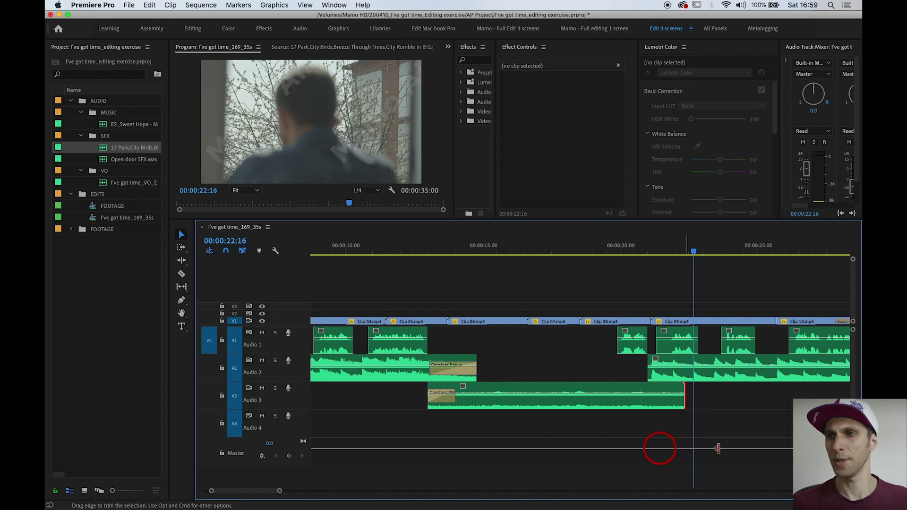
{"action": "left_click_drag", "start_coordinate": [659, 397], "coordinate": [626, 396]}
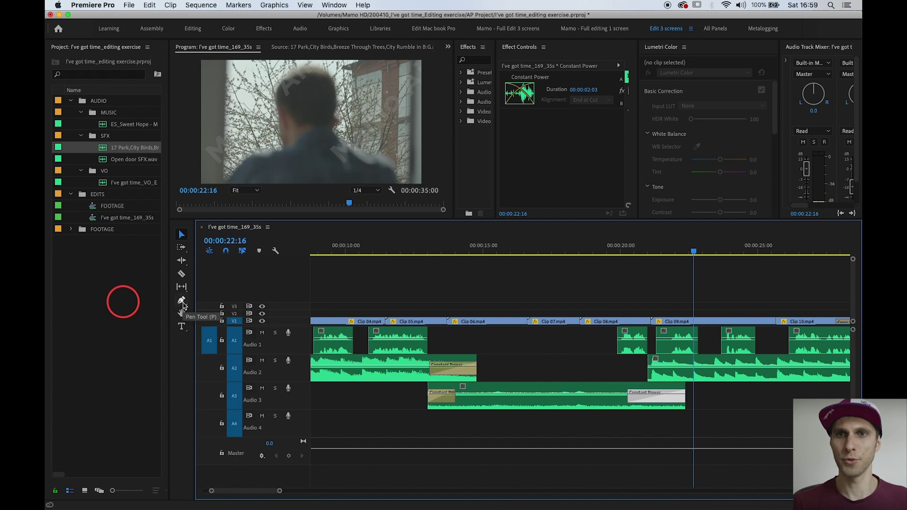
- Keyframe the park sound's volume with the Pen tool from 0 dB at 00:00:19:01 to about -10 dB at 00:00:19:21 and play it
{"action": "left_click", "coordinate": [181, 301]}
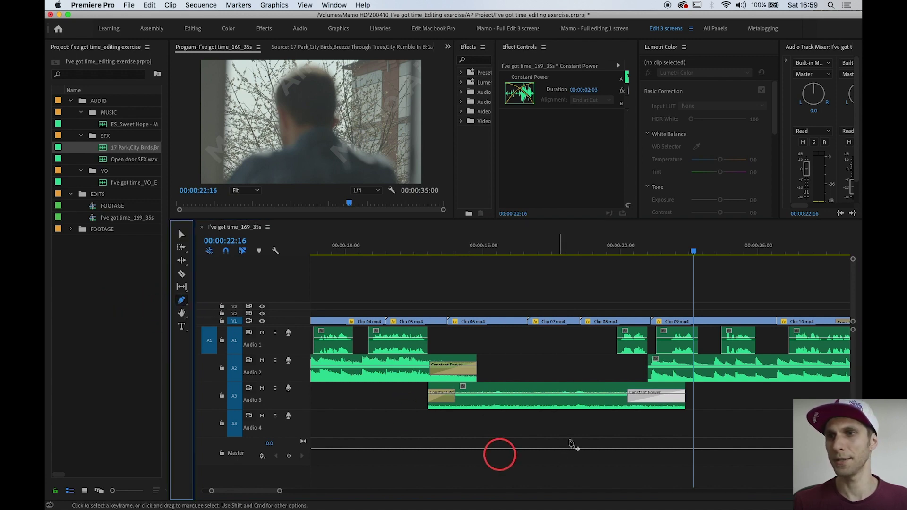
{"action": "left_click", "coordinate": [596, 397]}
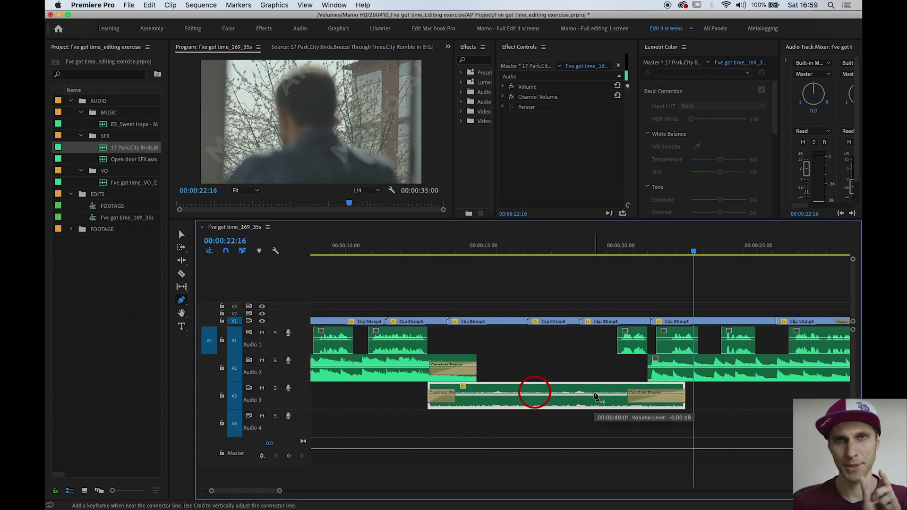
{"action": "left_click", "coordinate": [594, 394]}
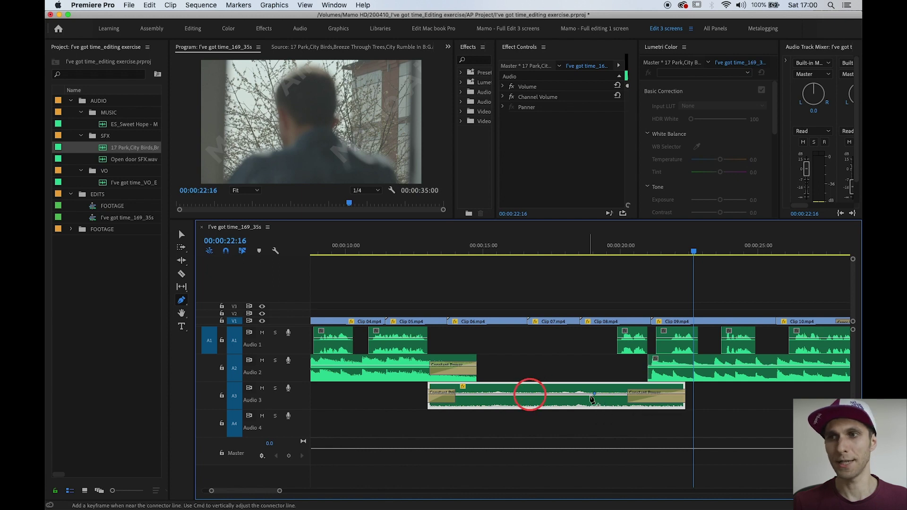
{"action": "left_click", "coordinate": [618, 395]}
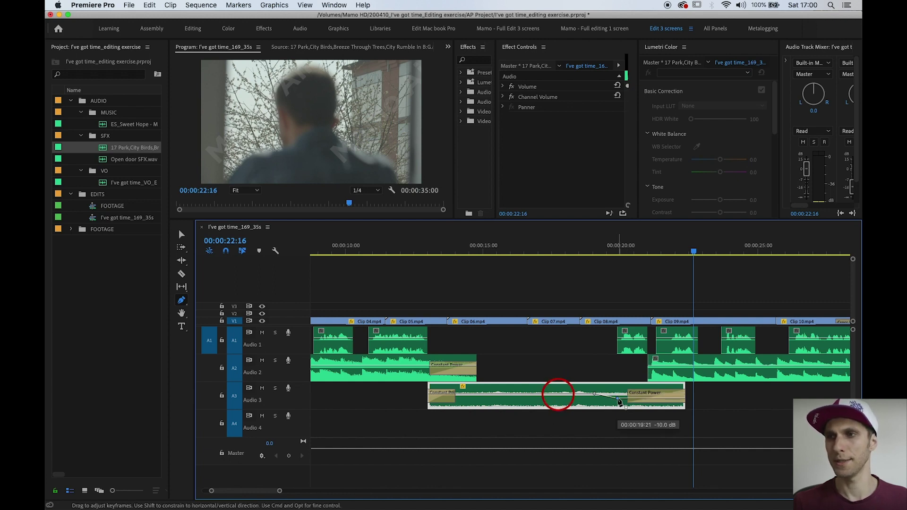
{"action": "left_click_drag", "start_coordinate": [619, 401], "coordinate": [619, 401]}
{"action": "left_click", "coordinate": [566, 251]}
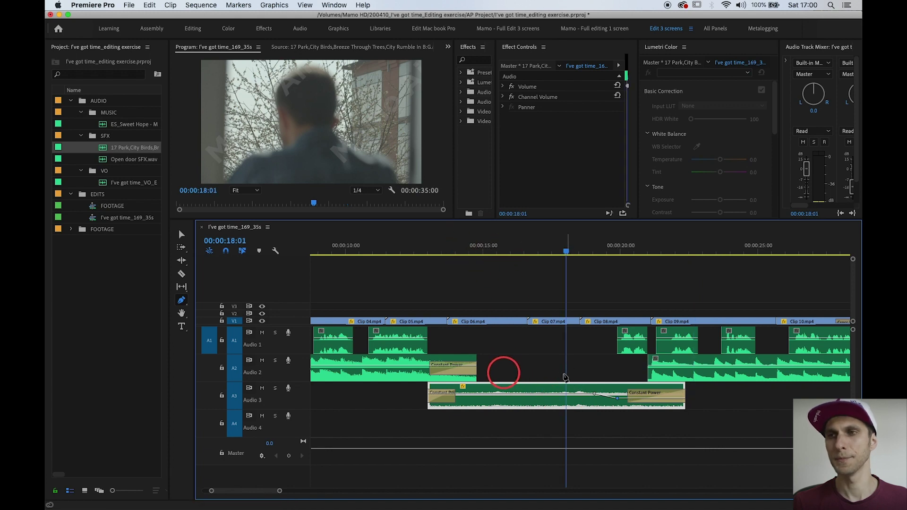
{"action": "key", "text": "space"}
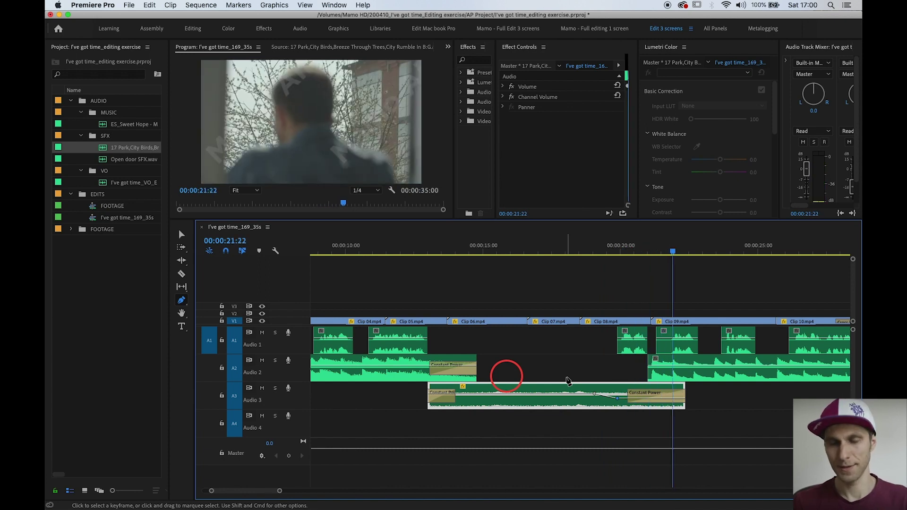
{"action": "key", "text": "minus"}
{"action": "key", "text": "v"}
{"action": "left_click", "coordinate": [677, 250]}
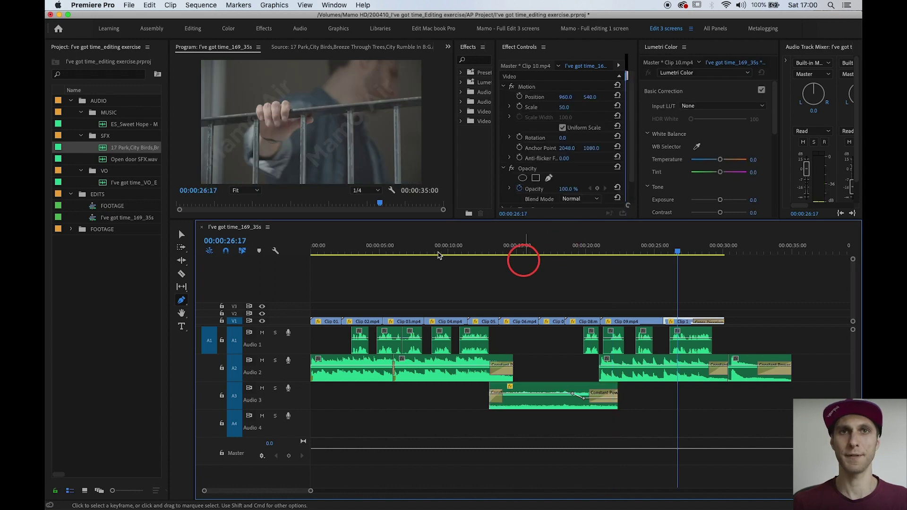
- Mute Audio 1 and Audio 2, then cue the door-opening shot at 00:00:08:02 in an enlarged program preview
{"action": "left_click", "coordinate": [393, 245]}
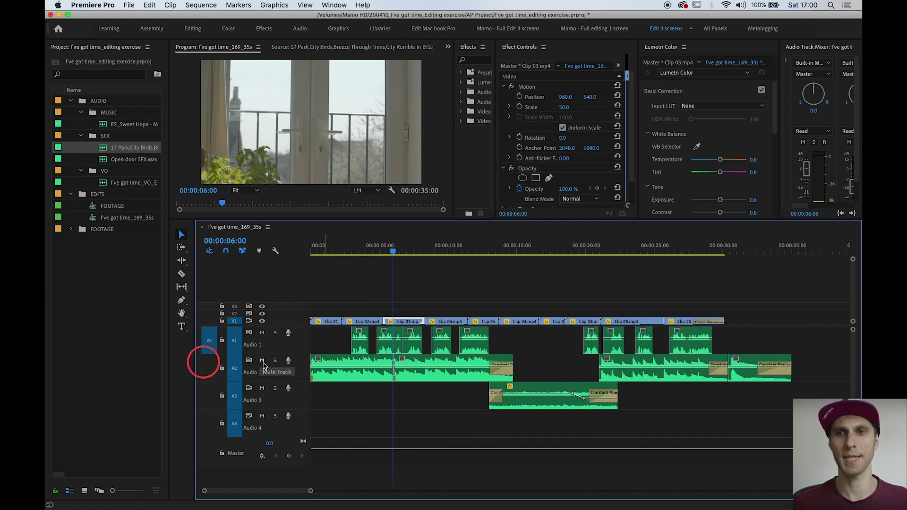
{"action": "left_click", "coordinate": [262, 360]}
{"action": "left_click", "coordinate": [262, 333]}
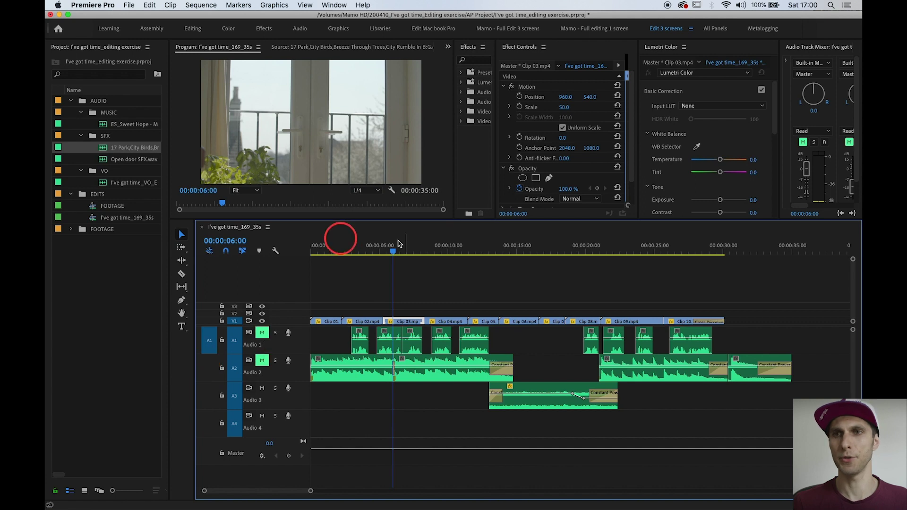
{"action": "left_click", "coordinate": [344, 249]}
{"action": "left_click_drag", "start_coordinate": [386, 251], "coordinate": [428, 249]}
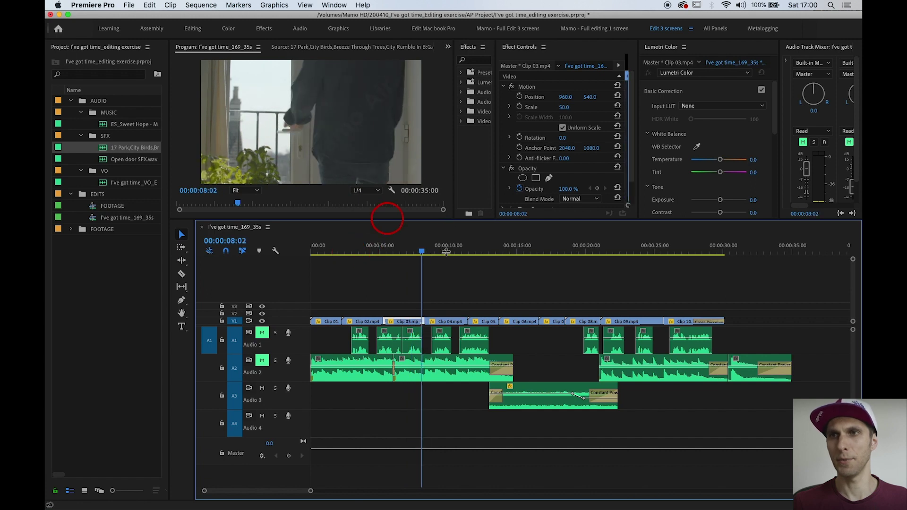
{"action": "left_click_drag", "start_coordinate": [387, 219], "coordinate": [386, 261]}
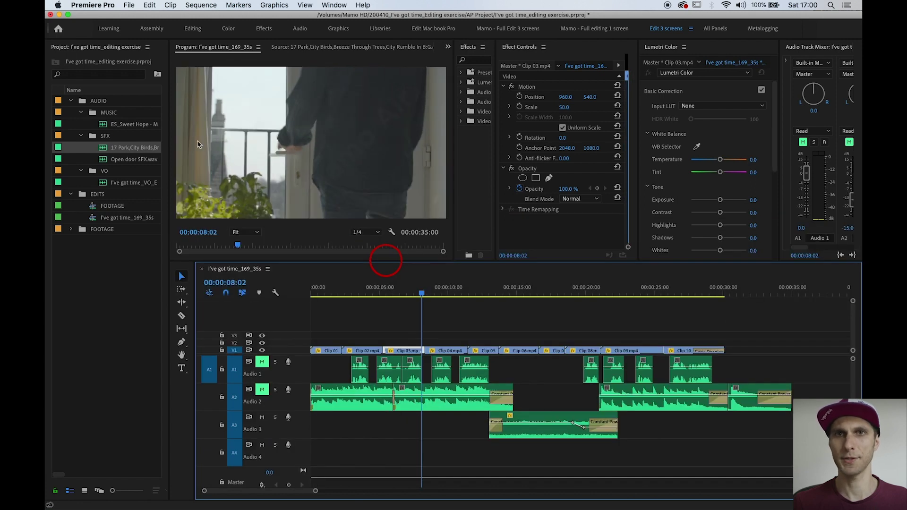
- Preview Open door SFX.wav and place it on Audio 3 at about 00:00:07:16, before the park sound
{"action": "double_click", "coordinate": [105, 160]}
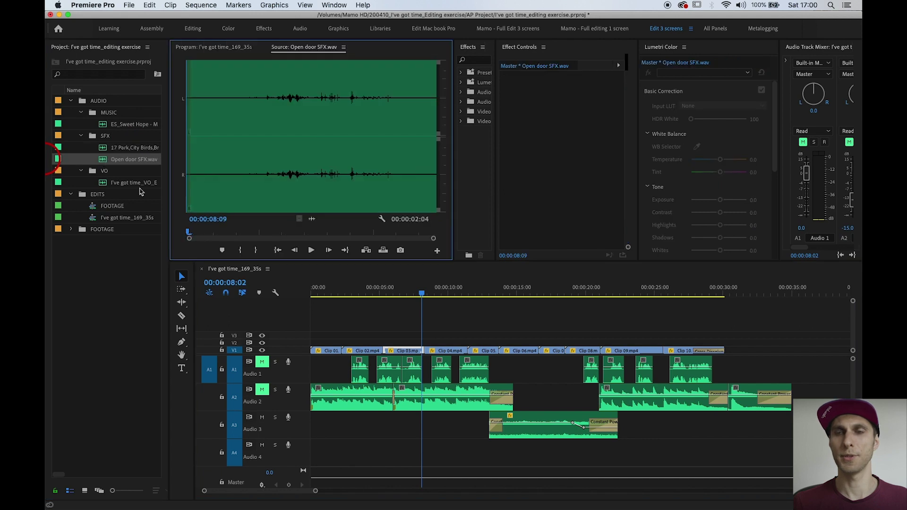
{"action": "left_click", "coordinate": [240, 184]}
{"action": "key", "text": "space"}
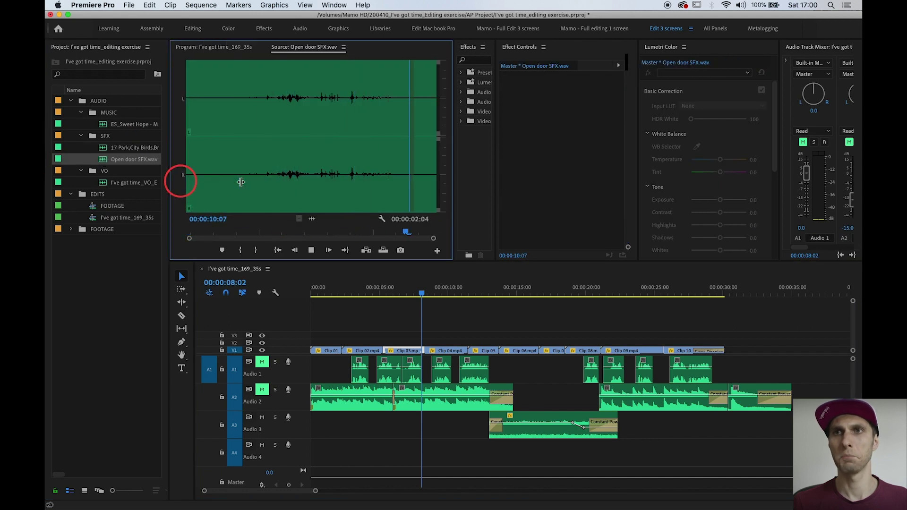
{"action": "key", "text": "space"}
{"action": "left_click_drag", "start_coordinate": [410, 380], "coordinate": [418, 436]}
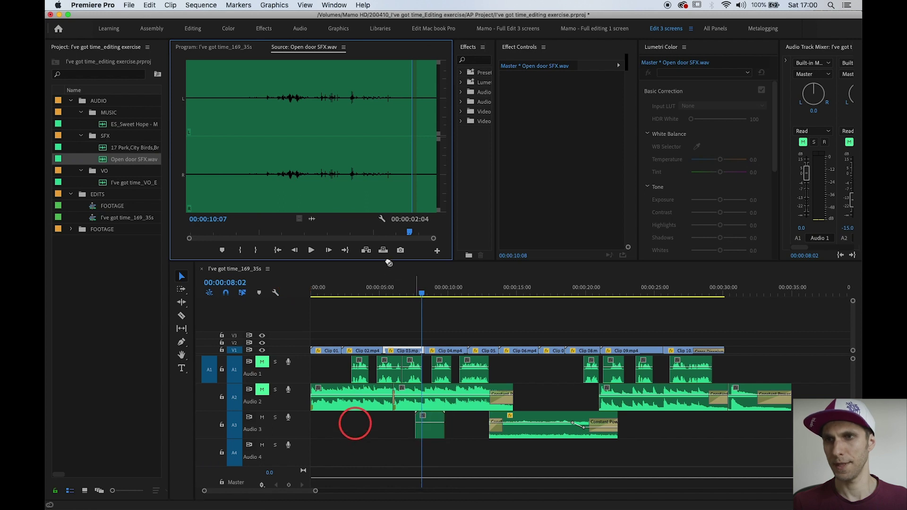
- Move the door sound on Audio 3 nine frames later to start at 00:00:08:00 and play it against the picture
{"action": "left_click", "coordinate": [443, 312]}
{"action": "scroll", "coordinate": [443, 312], "scroll_direction": "up", "scroll_amount": 5}
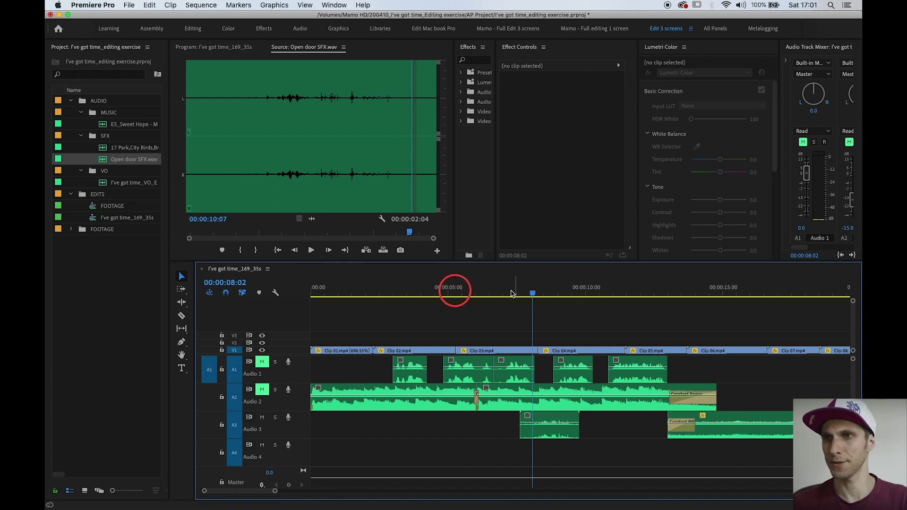
{"action": "left_click_drag", "start_coordinate": [508, 291], "coordinate": [547, 295]}
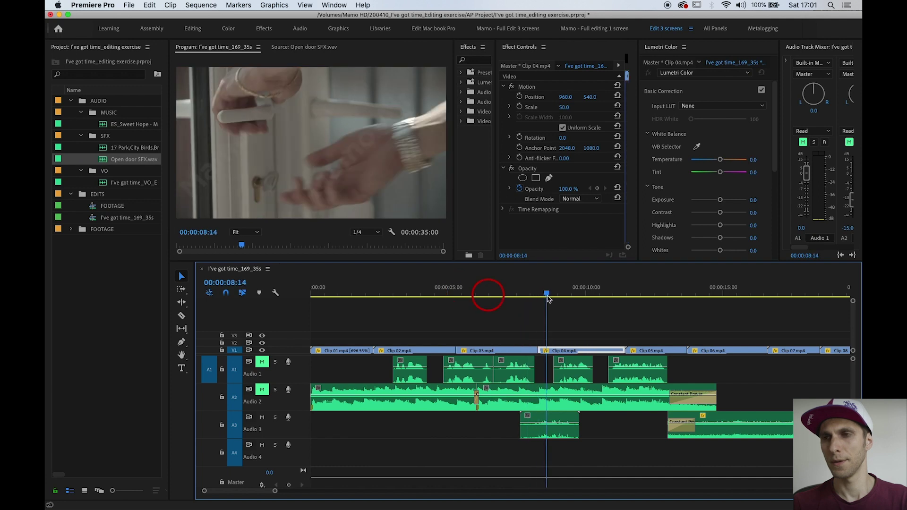
{"action": "key", "text": "equal"}
{"action": "key", "text": "equal"}
{"action": "left_click_drag", "start_coordinate": [587, 434], "coordinate": [629, 435]}
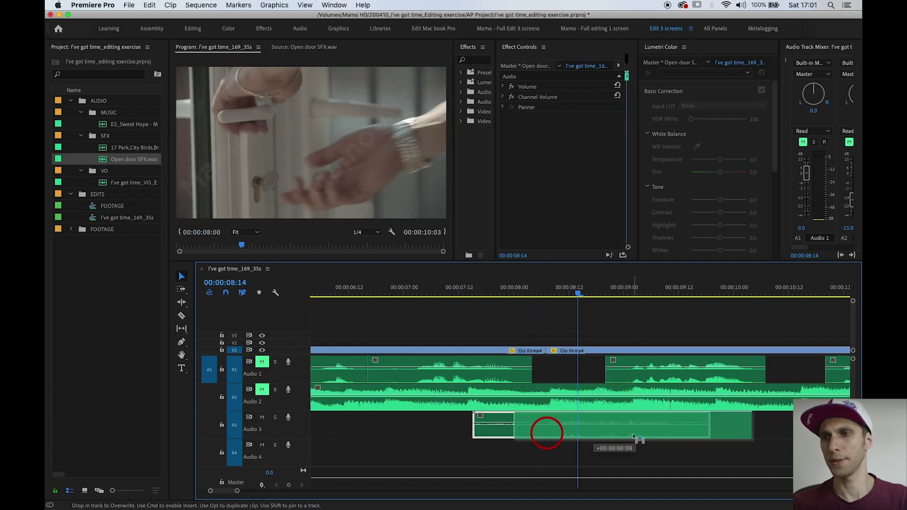
{"action": "left_click_drag", "start_coordinate": [572, 301], "coordinate": [633, 314]}
{"action": "key", "text": "space"}
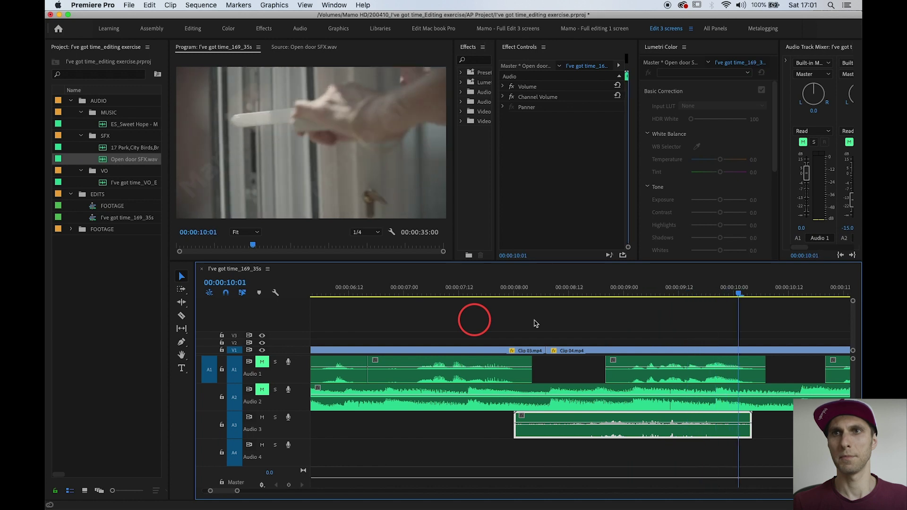
{"action": "key", "text": "space"}
- Unmute Audio 1 and Audio 2 and play the door sound with the voice-over and music from about 00:00:05:18
{"action": "key", "text": "d"}
{"action": "key", "text": "minus"}
{"action": "key", "text": "minus"}
{"action": "key", "text": "minus"}
{"action": "key", "text": "minus"}
{"action": "key", "text": "minus"}
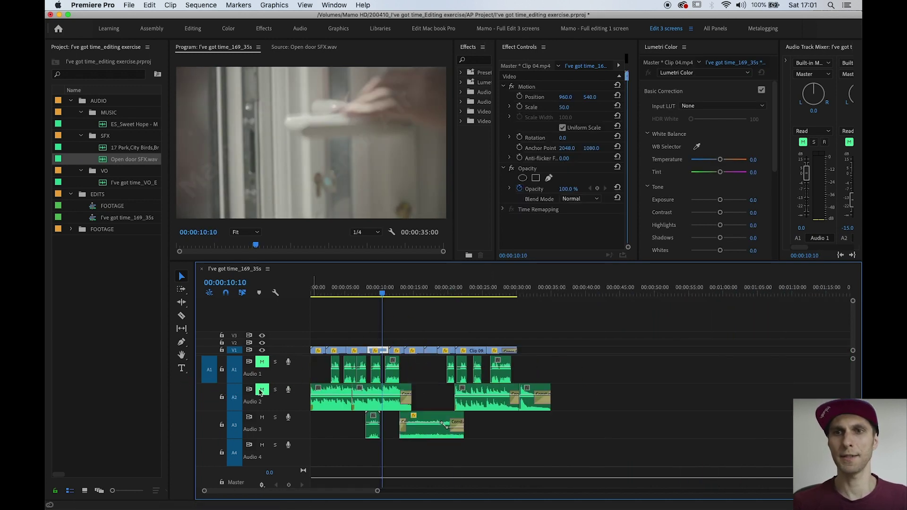
{"action": "left_click", "coordinate": [260, 390]}
{"action": "left_click", "coordinate": [352, 294]}
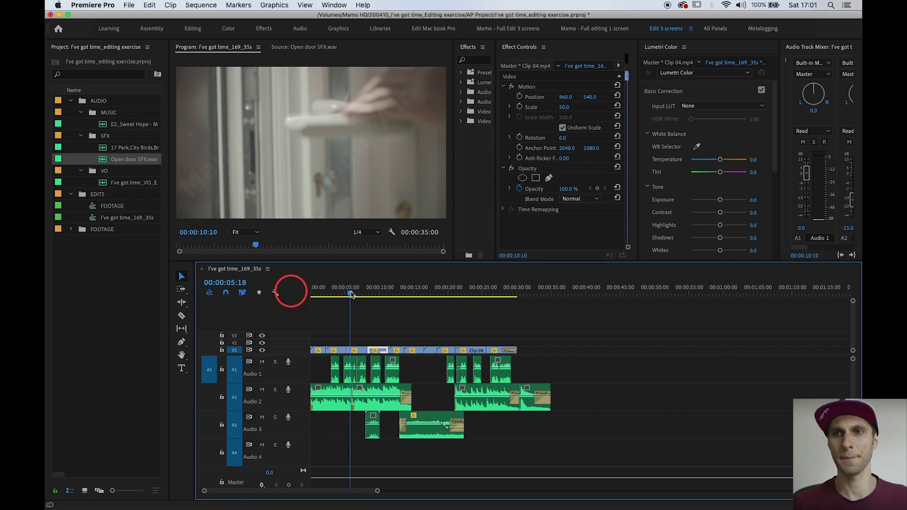
{"action": "key", "text": "space"}
- Lower the door sound's volume slightly on Audio 3 and play the mix from about 00:00:07:19
{"action": "key", "text": "equal"}
{"action": "key", "text": "equal"}
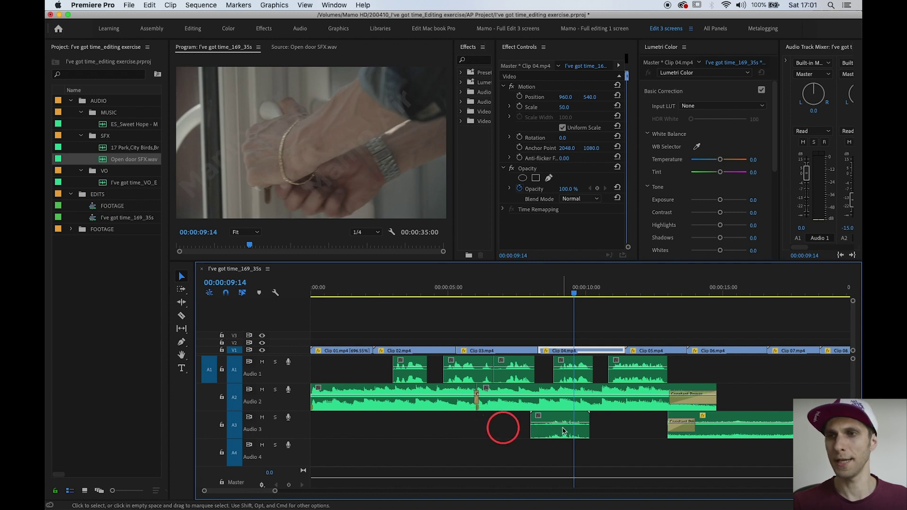
{"action": "left_click_drag", "start_coordinate": [563, 424], "coordinate": [563, 425]}
{"action": "left_click", "coordinate": [522, 288]}
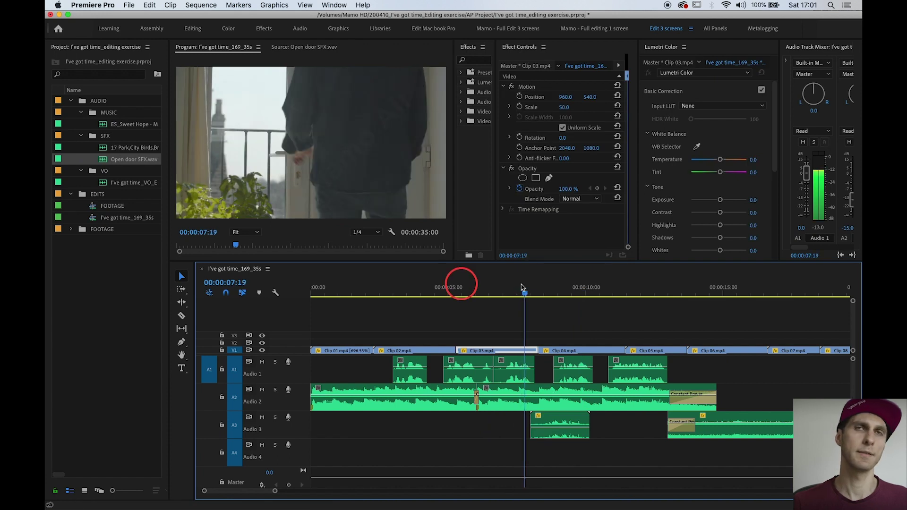
{"action": "key", "text": "space"}
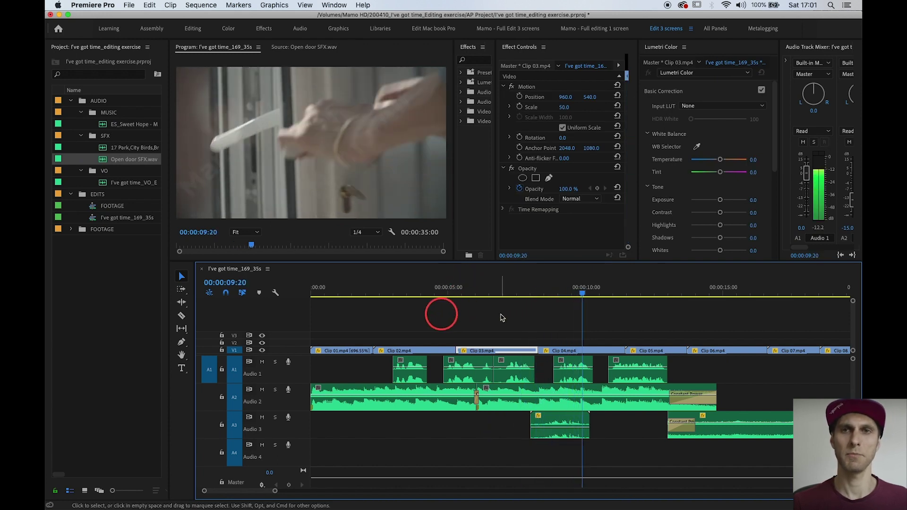
{"action": "key", "text": "space"}
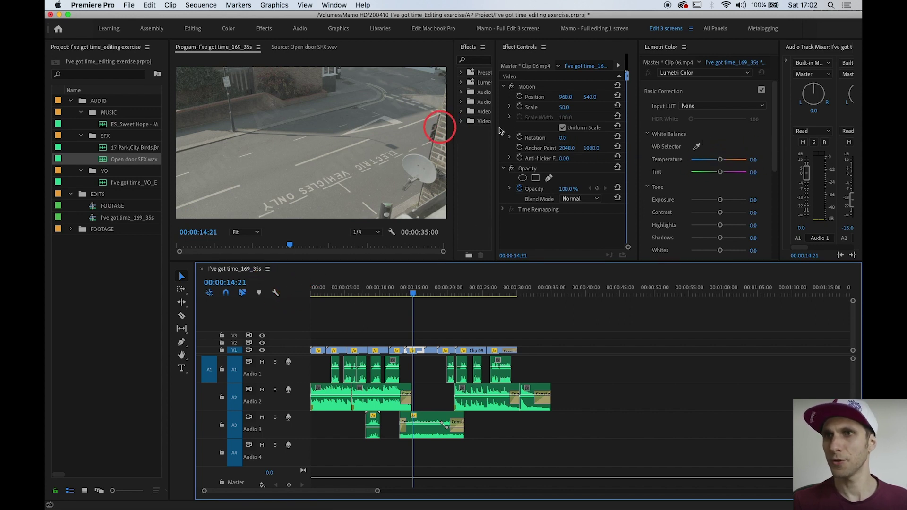
- Enlarge the Audio Track Mixer until all four audio tracks and the Master are in view
{"action": "left_click", "coordinate": [472, 124]}
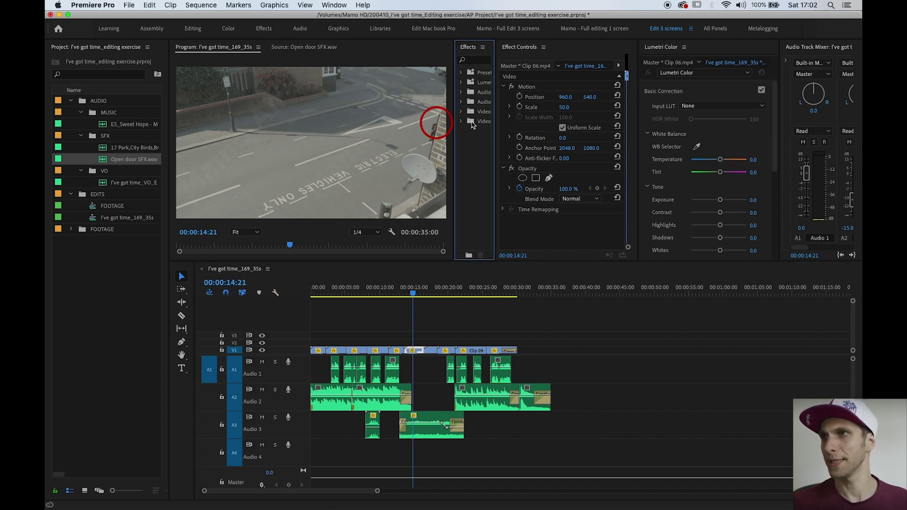
{"action": "left_click_drag", "start_coordinate": [780, 81], "coordinate": [669, 95]}
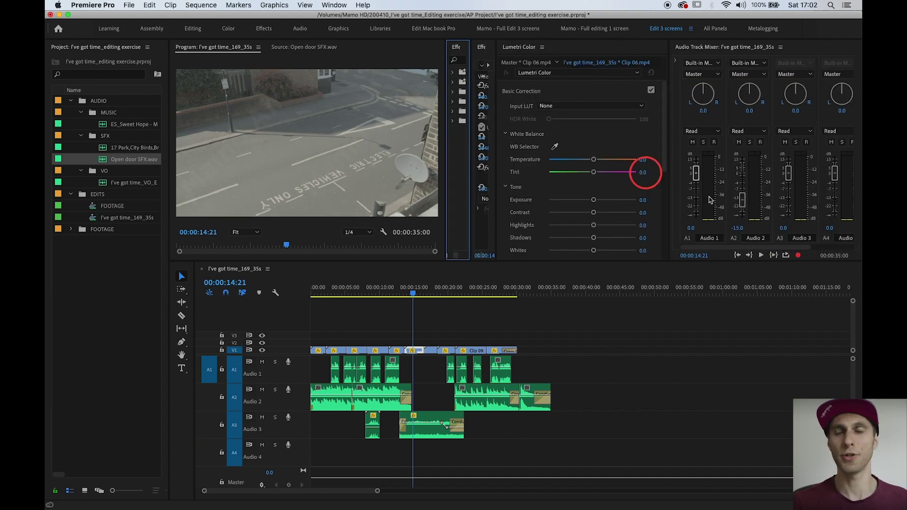
{"action": "left_click_drag", "start_coordinate": [651, 261], "coordinate": [652, 276]}
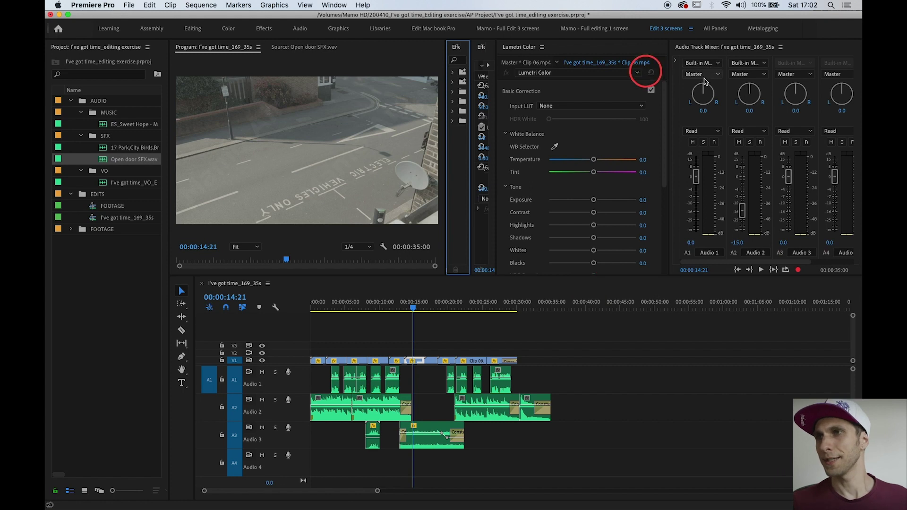
{"action": "left_click_drag", "start_coordinate": [668, 113], "coordinate": [570, 51]}
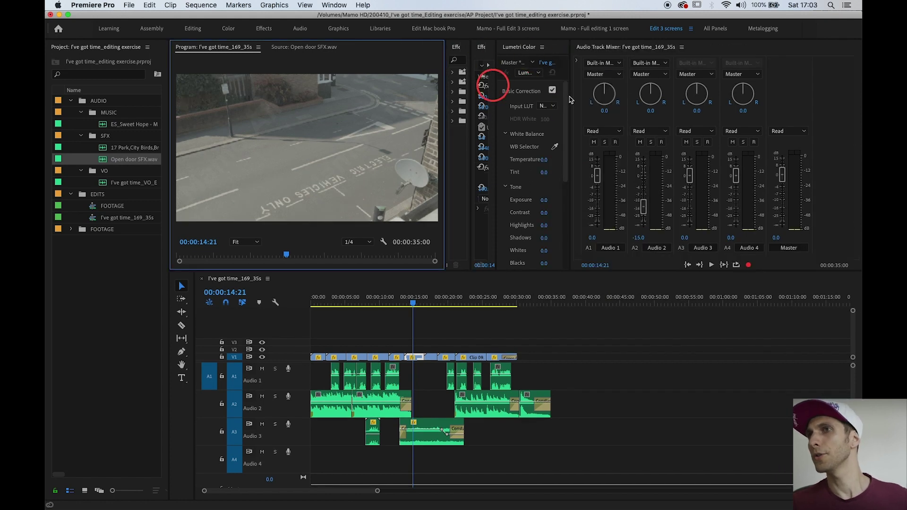
- Show the effect slots in the Audio Track Mixer and add a Multiband Compressor to the Master track's first slot
{"action": "left_click", "coordinate": [577, 64]}
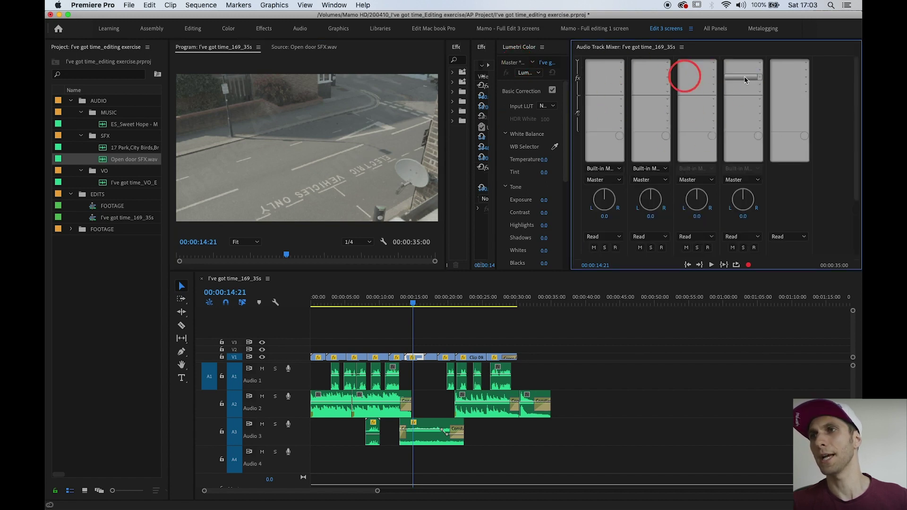
{"action": "scroll", "coordinate": [819, 198], "scroll_direction": "down", "scroll_amount": 5}
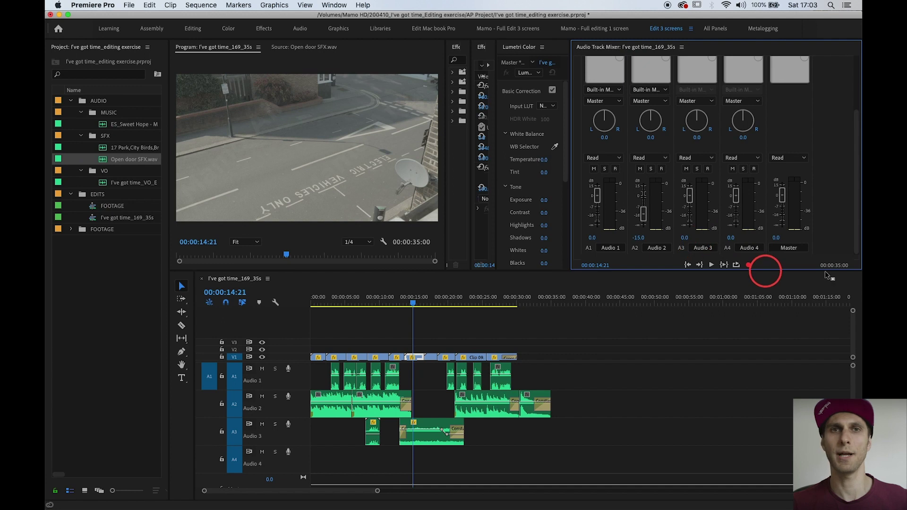
{"action": "left_click_drag", "start_coordinate": [858, 127], "coordinate": [813, 71]}
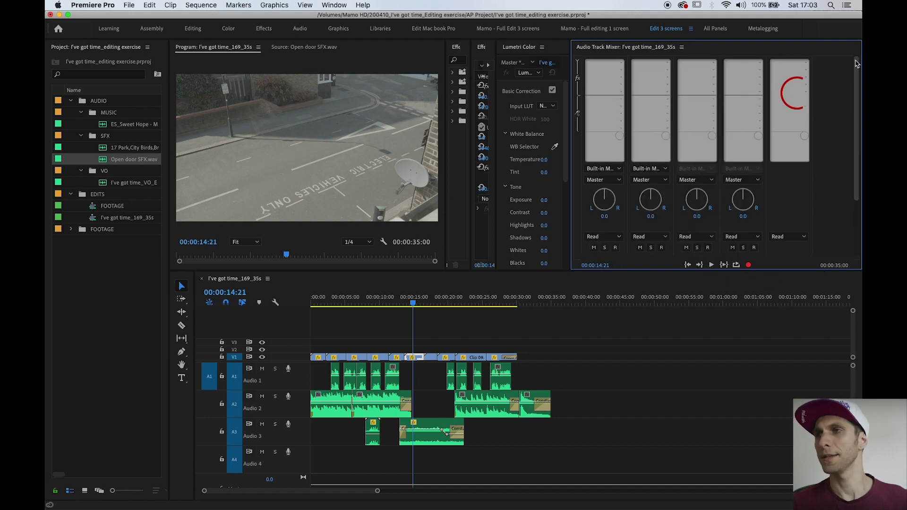
{"action": "left_click", "coordinate": [807, 63]}
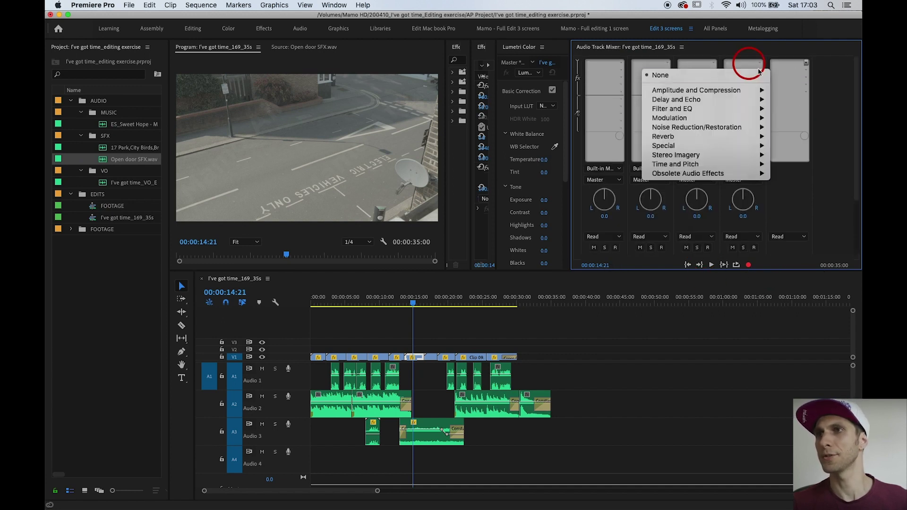
{"action": "left_click", "coordinate": [813, 68]}
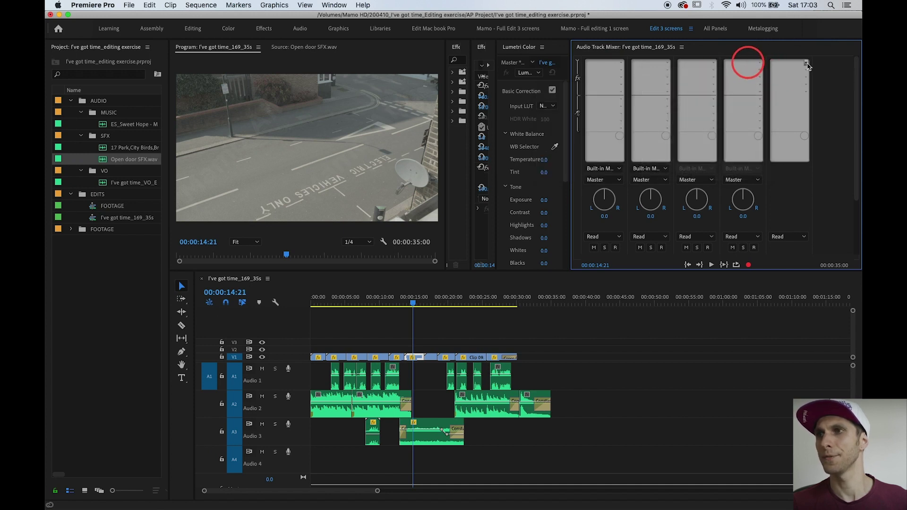
{"action": "left_click", "coordinate": [807, 63]}
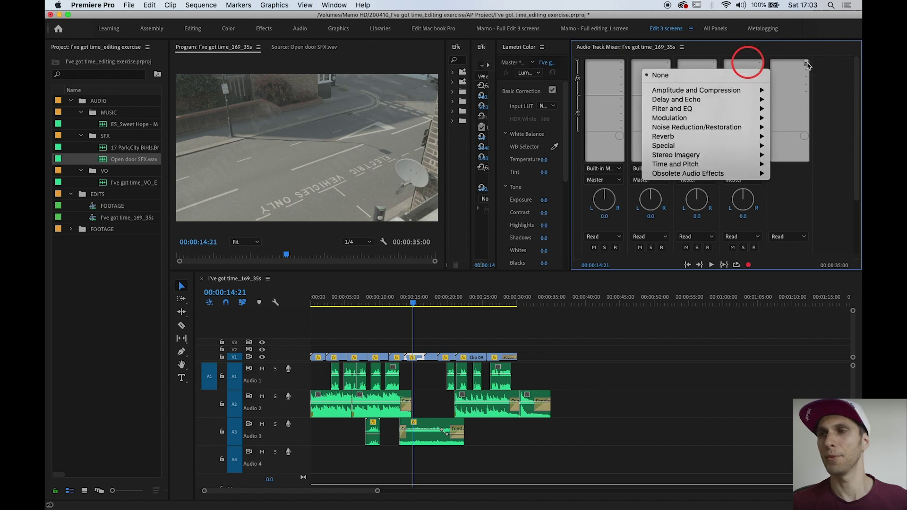
{"action": "mouse_move", "coordinate": [719, 92]}
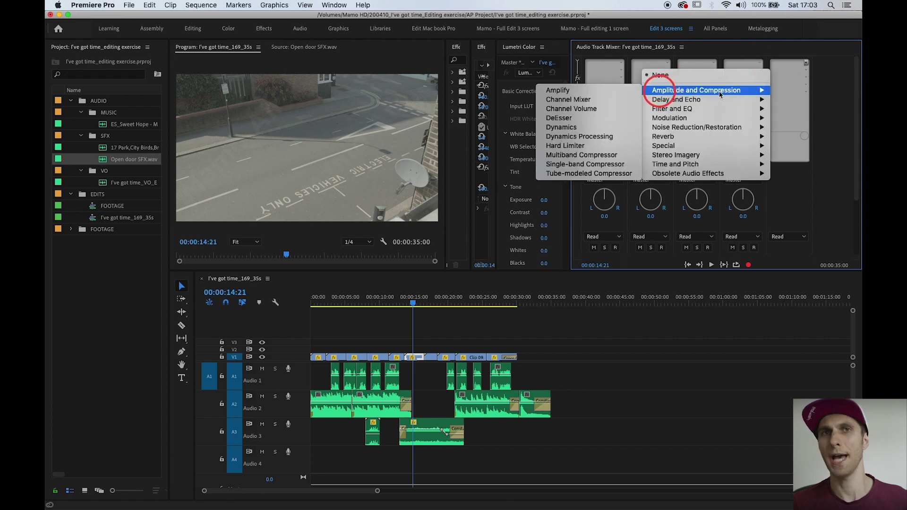
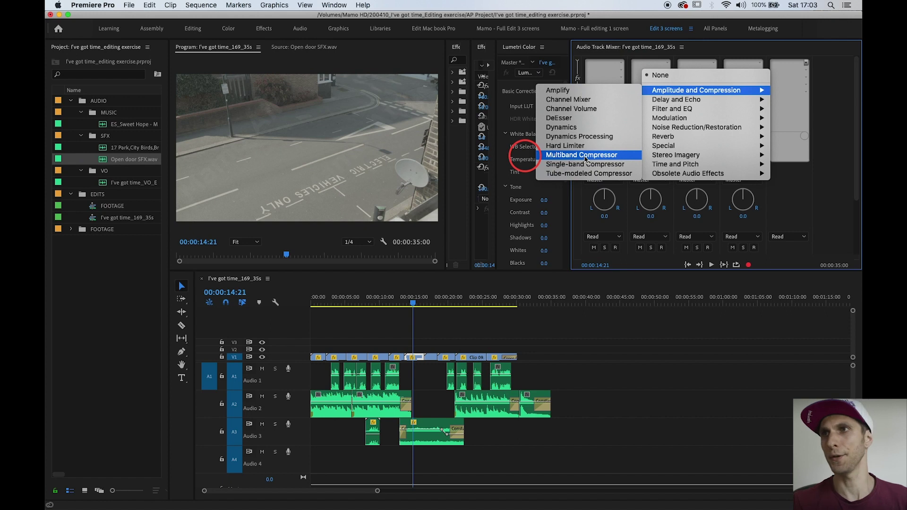
{"action": "left_click", "coordinate": [585, 156]}
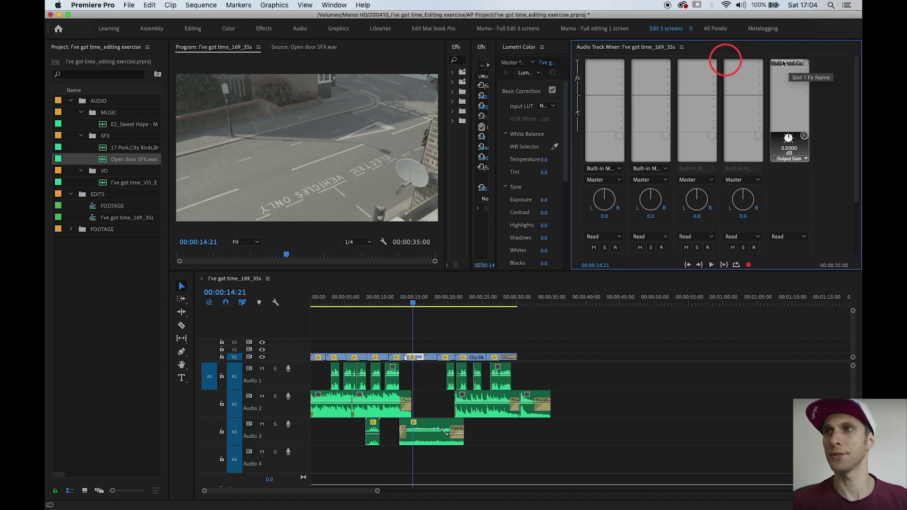
- Open the Master track's Multiband Compressor settings and apply the Broadcast preset
{"action": "double_click", "coordinate": [788, 66]}
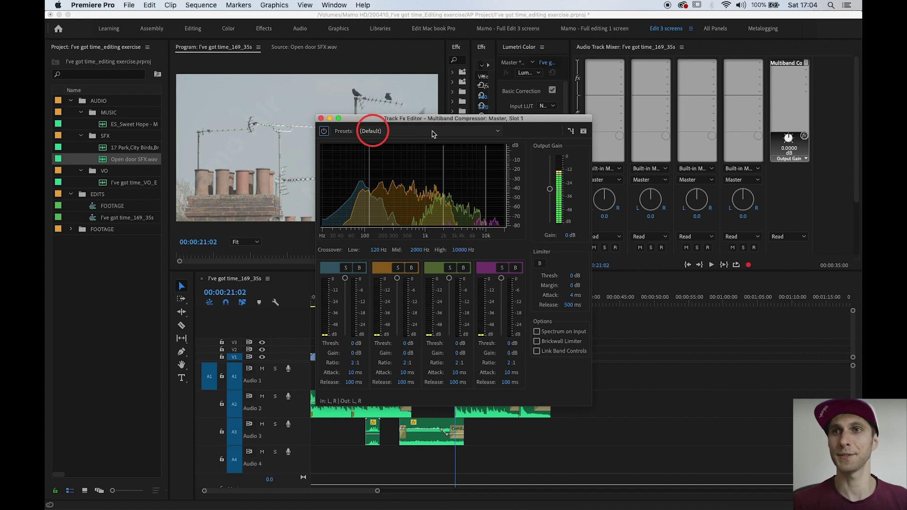
{"action": "left_click", "coordinate": [433, 133]}
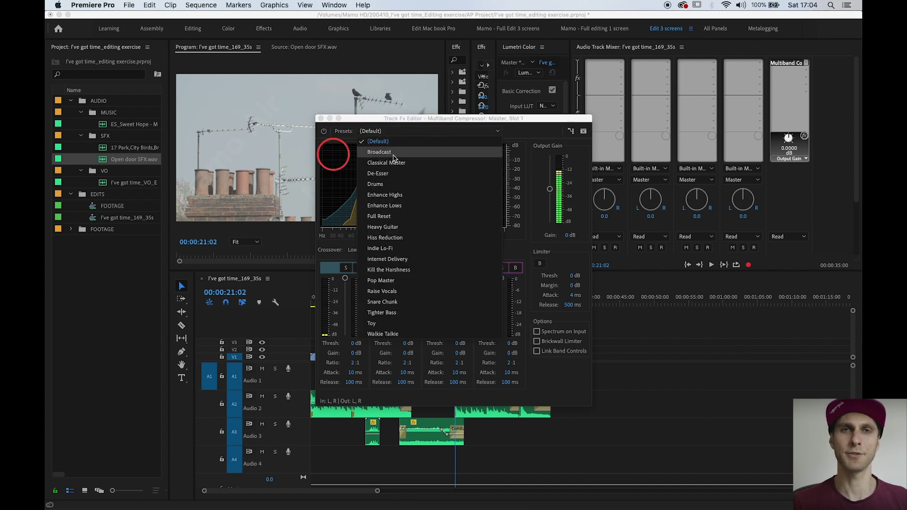
{"action": "key", "text": "Escape"}
{"action": "left_click", "coordinate": [466, 132]}
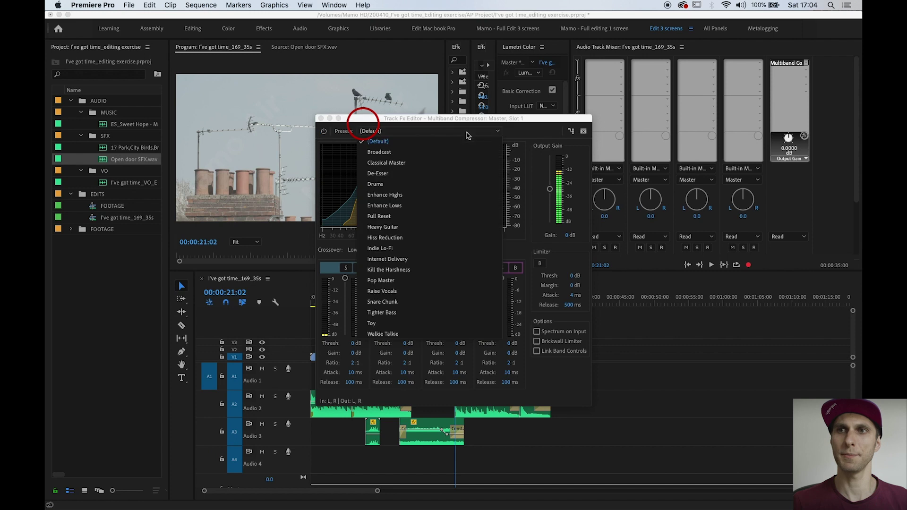
{"action": "left_click", "coordinate": [396, 154]}
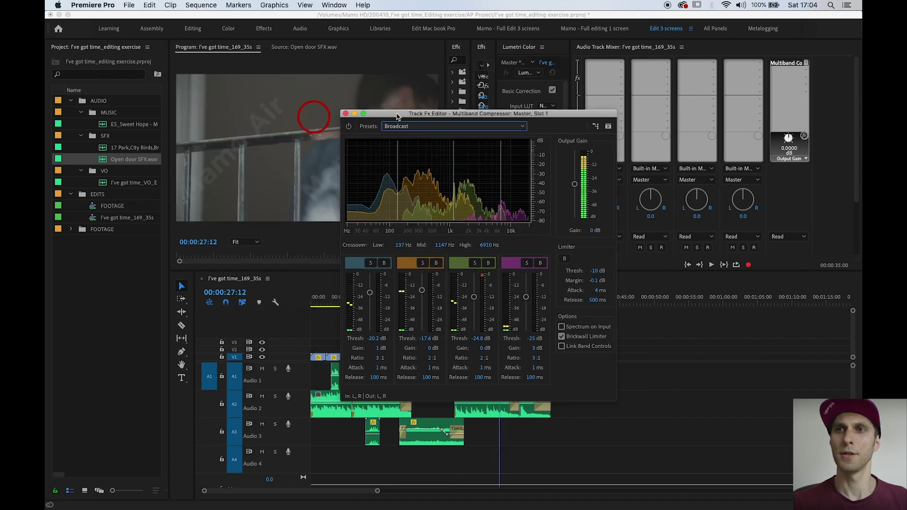
- Move the compressor editor aside to uncover the preview and return the playhead to the start of the sequence
{"action": "left_click_drag", "start_coordinate": [454, 116], "coordinate": [515, 113]}
{"action": "left_click", "coordinate": [268, 299]}
{"action": "key", "text": "Home"}
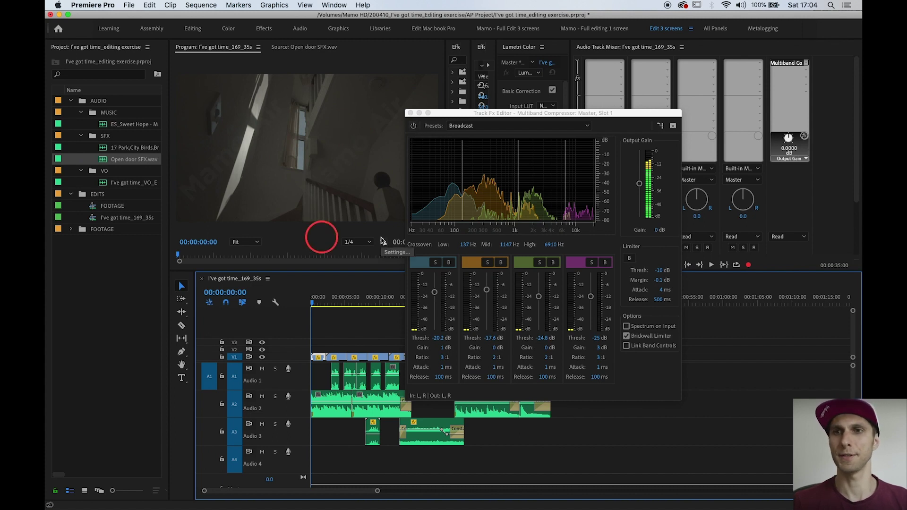
- Play the sequence while toggling the Multiband Compressor's bypass to compare the sound, and close the effect's editor
{"action": "key", "text": "space"}
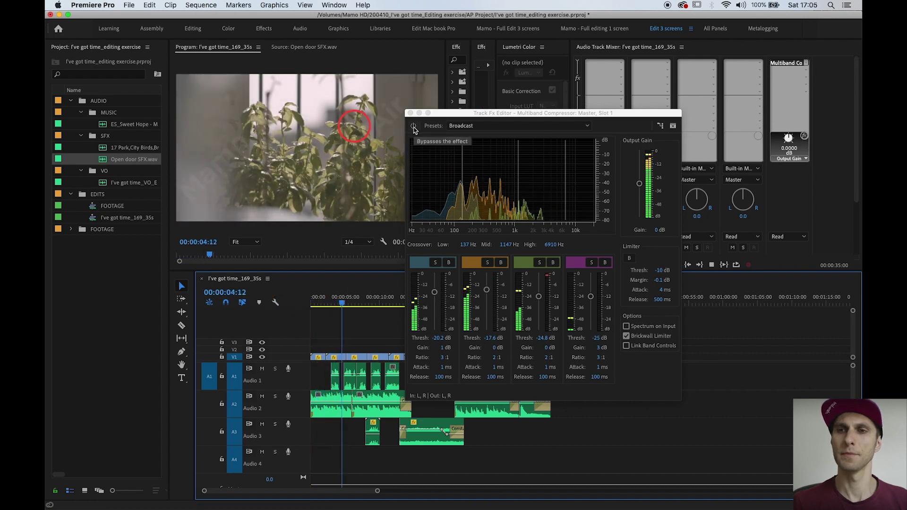
{"action": "left_click", "coordinate": [413, 126]}
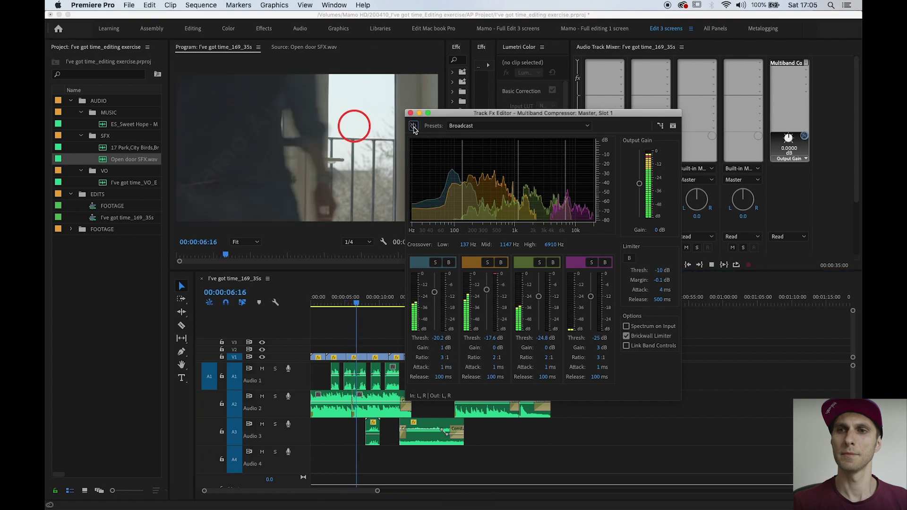
{"action": "left_click", "coordinate": [414, 126]}
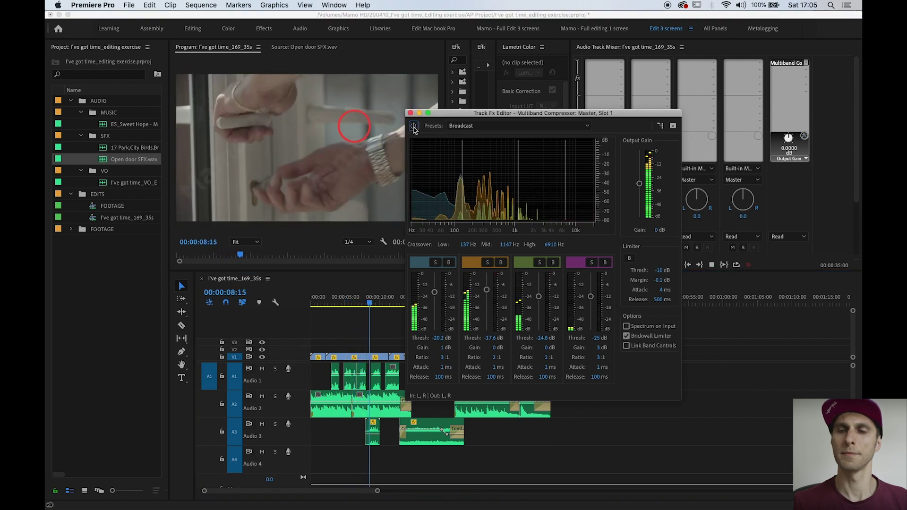
{"action": "left_click", "coordinate": [414, 126]}
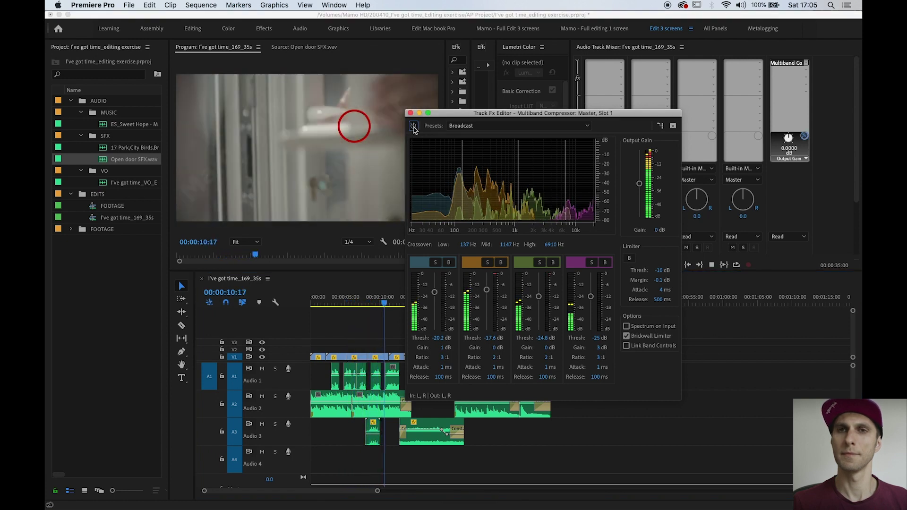
{"action": "key", "text": "space"}
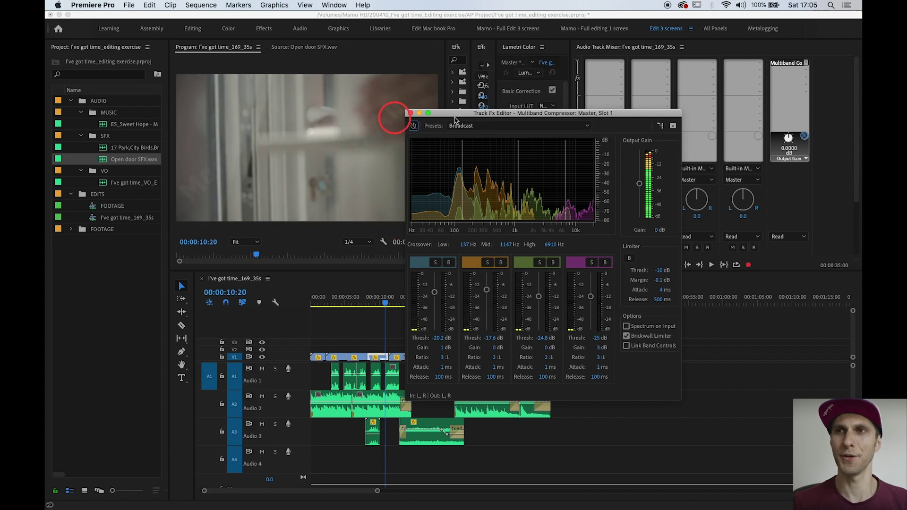
{"action": "left_click_drag", "start_coordinate": [453, 116], "coordinate": [430, 113]}
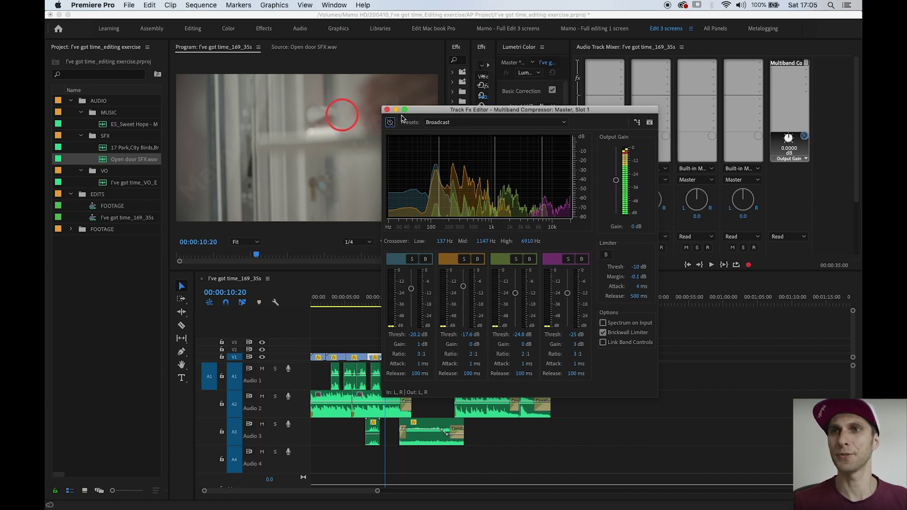
{"action": "left_click", "coordinate": [388, 110]}
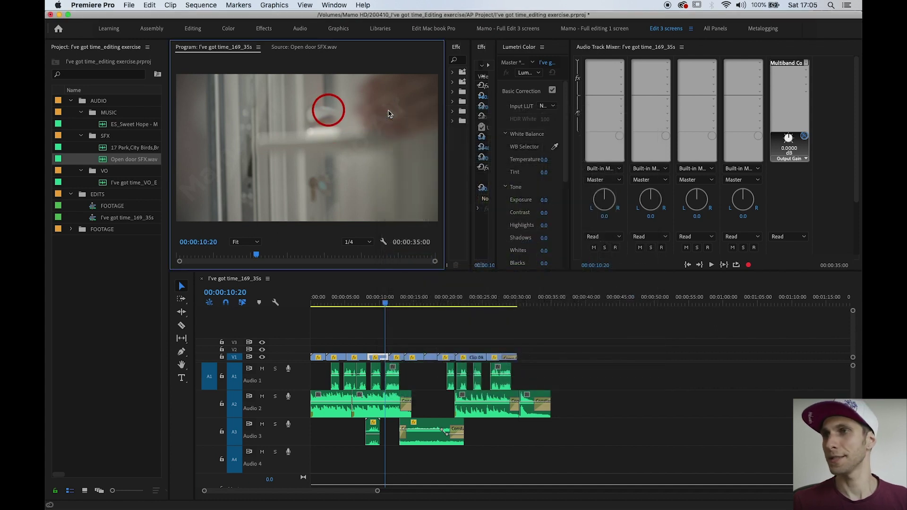
- Add a Hard Limiter from the Amplitude and Compression effects to the Master track's second effect slot
{"action": "left_click", "coordinate": [806, 71]}
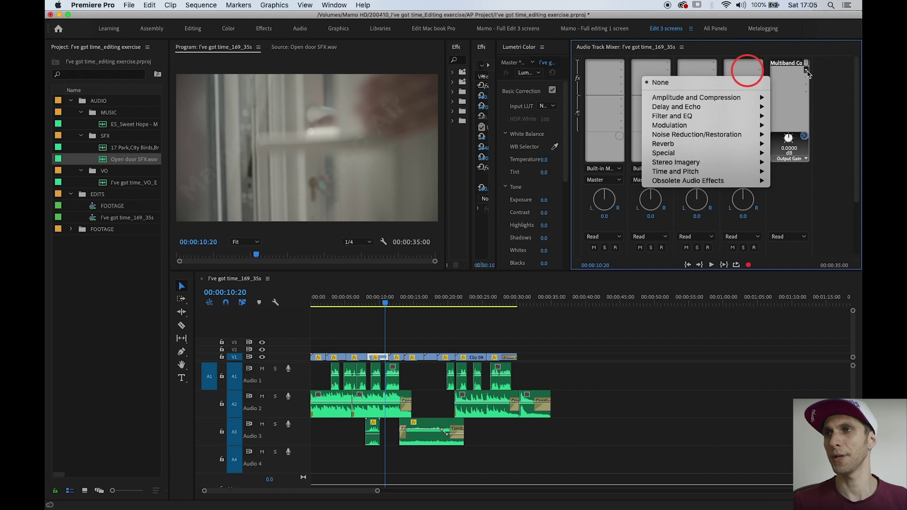
{"action": "left_click", "coordinate": [806, 72]}
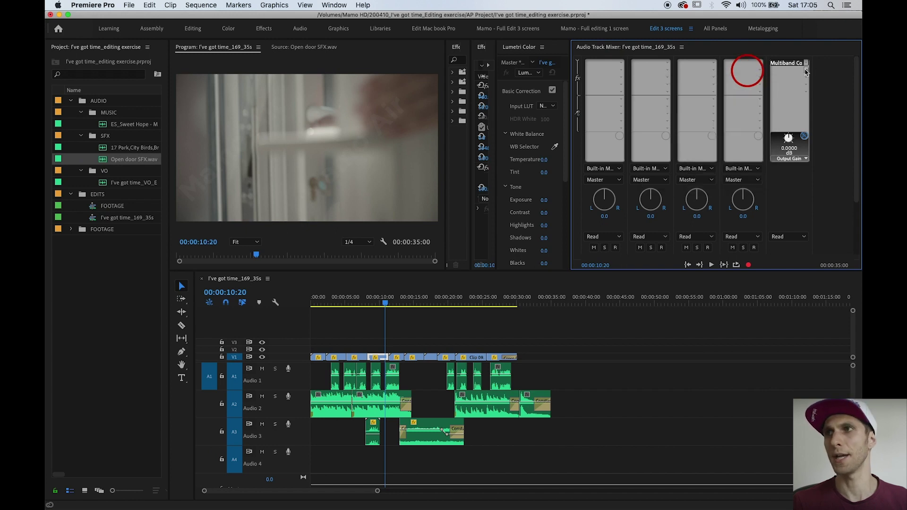
{"action": "left_click", "coordinate": [807, 71]}
{"action": "mouse_move", "coordinate": [742, 98]}
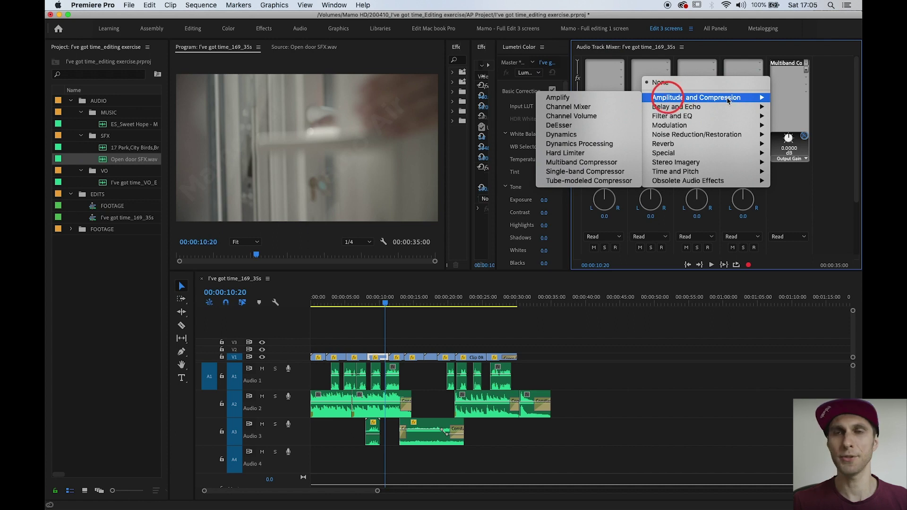
{"action": "left_click", "coordinate": [593, 153]}
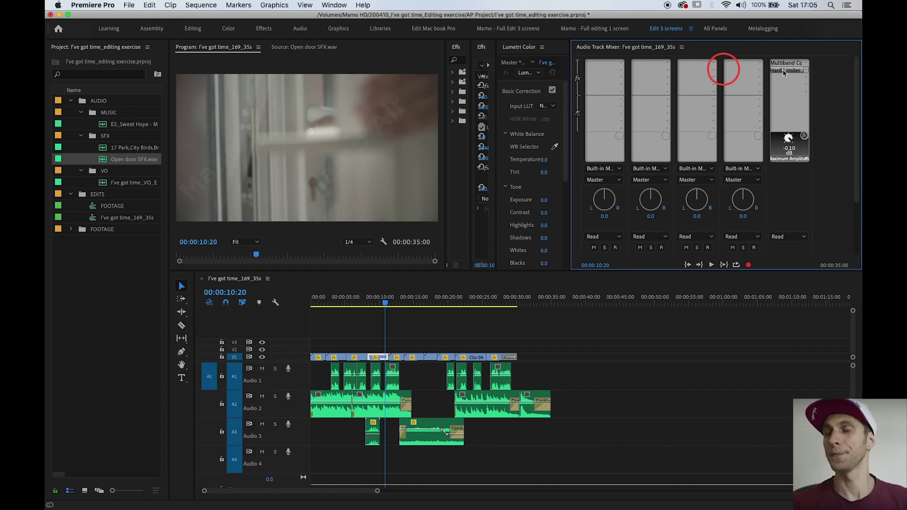
- Set the Master track's Hard Limiter maximum amplitude to -2 dB and close its editor
{"action": "double_click", "coordinate": [783, 71]}
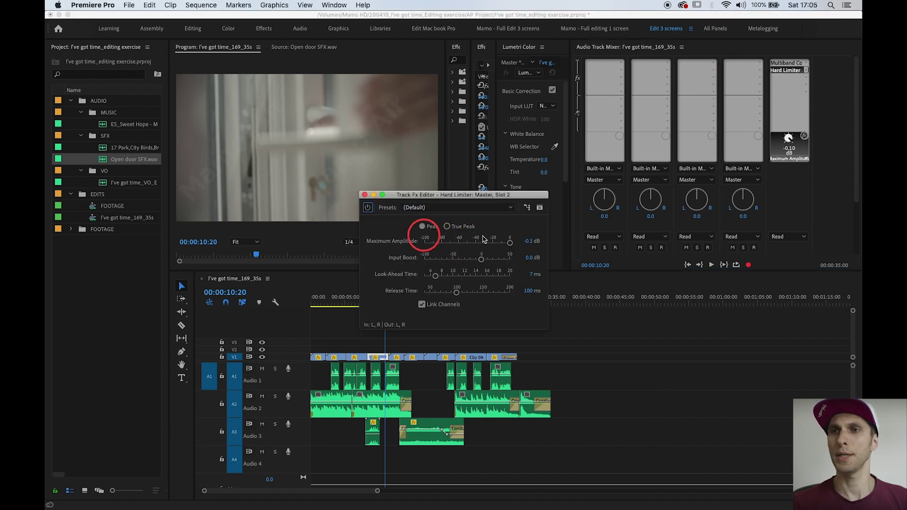
{"action": "left_click", "coordinate": [530, 242]}
{"action": "key", "text": "BackSpace"}
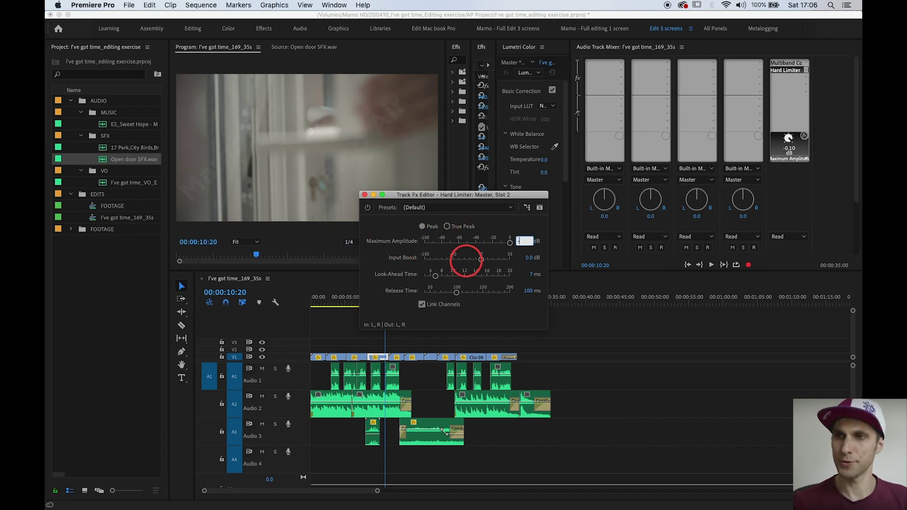
{"action": "type", "text": "-2"}
{"action": "key", "text": "Return"}
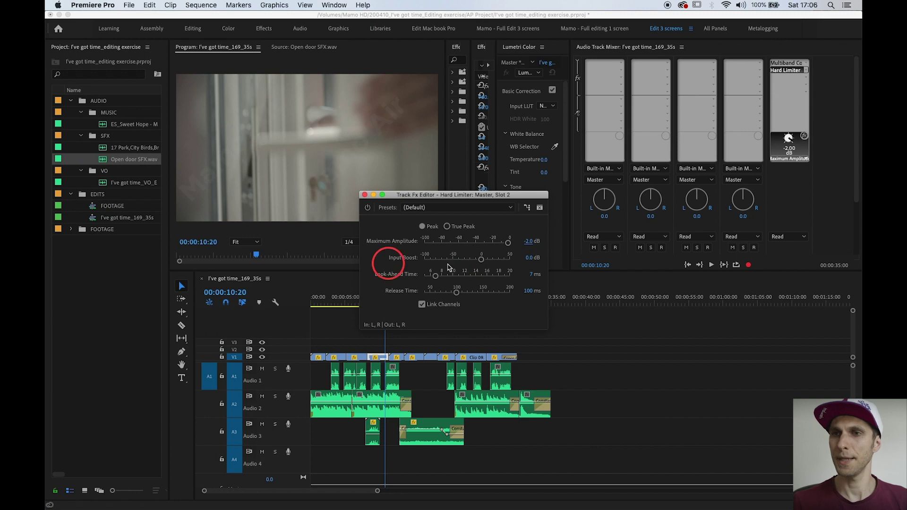
{"action": "left_click", "coordinate": [365, 195]}
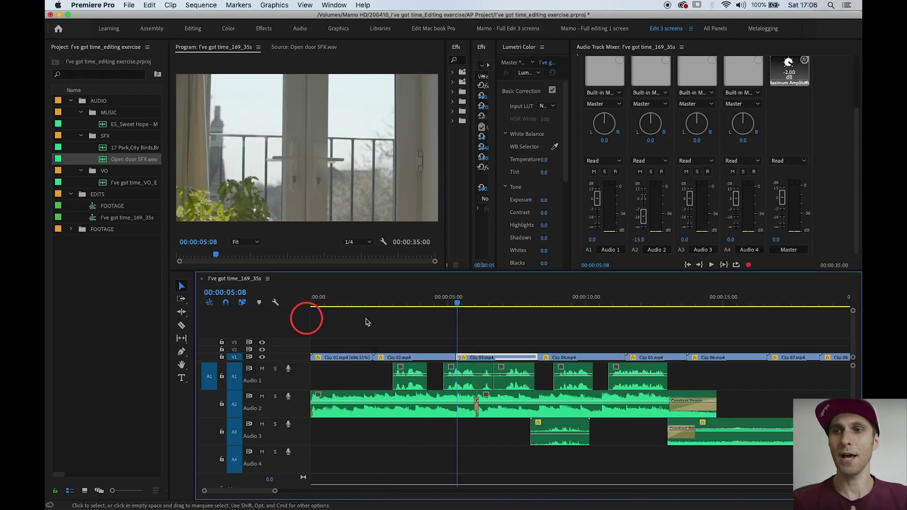
- Create a new bin named GFX at the top level of the project
{"action": "key", "text": "minus"}
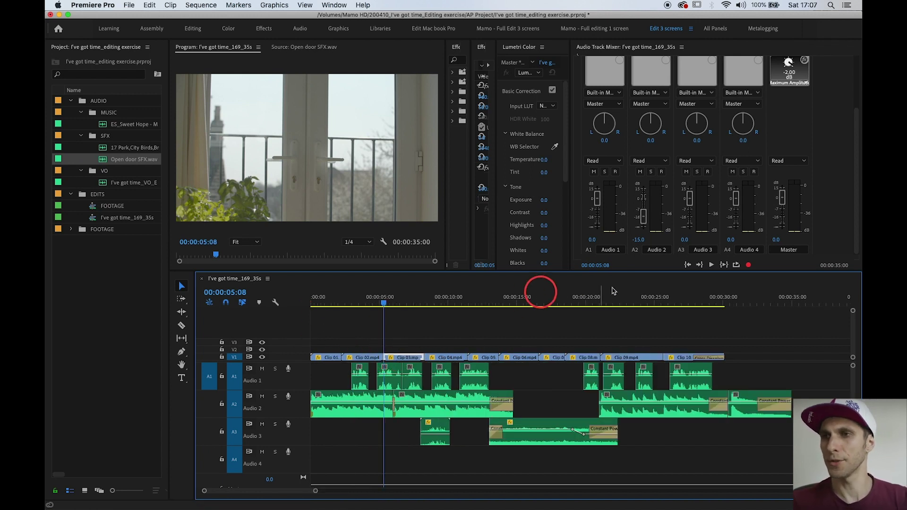
{"action": "left_click", "coordinate": [730, 312]}
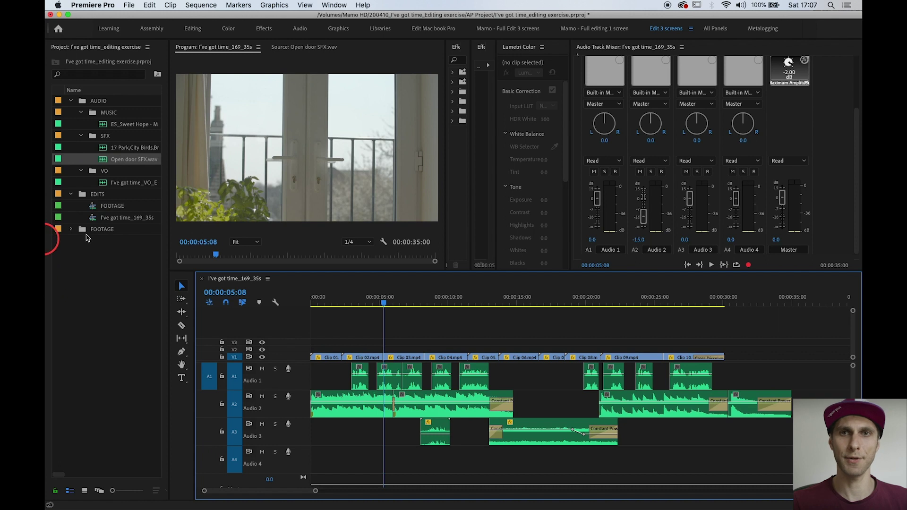
{"action": "right_click", "coordinate": [116, 298]}
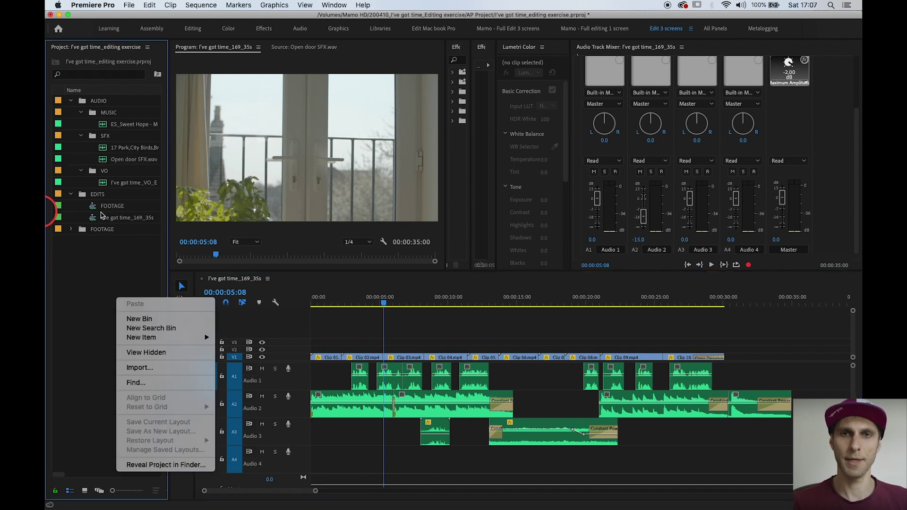
{"action": "left_click", "coordinate": [117, 257]}
{"action": "right_click", "coordinate": [96, 265]}
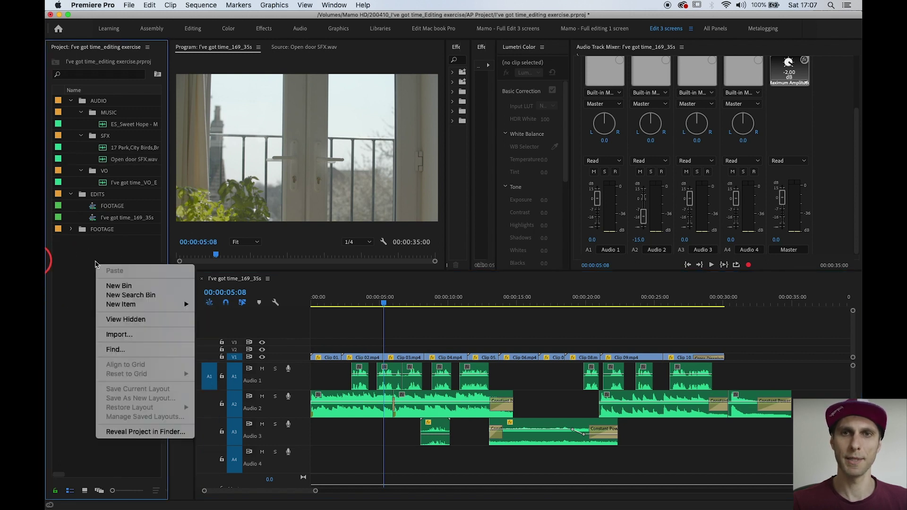
{"action": "left_click", "coordinate": [119, 286]}
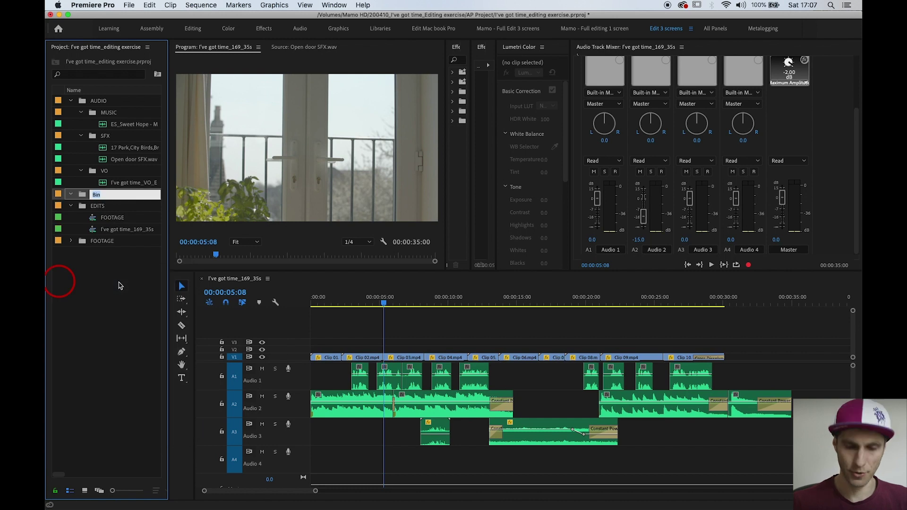
{"action": "type", "text": "GFX"}
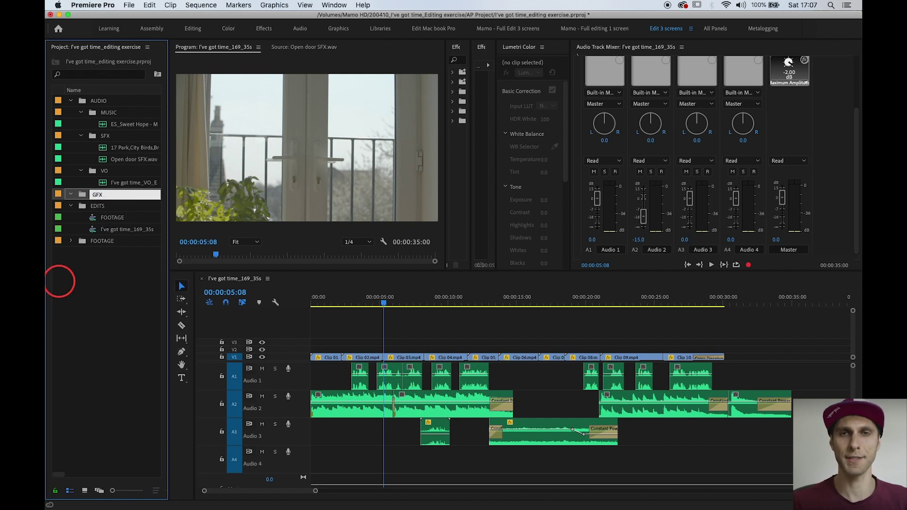
{"action": "key", "text": "Tab"}
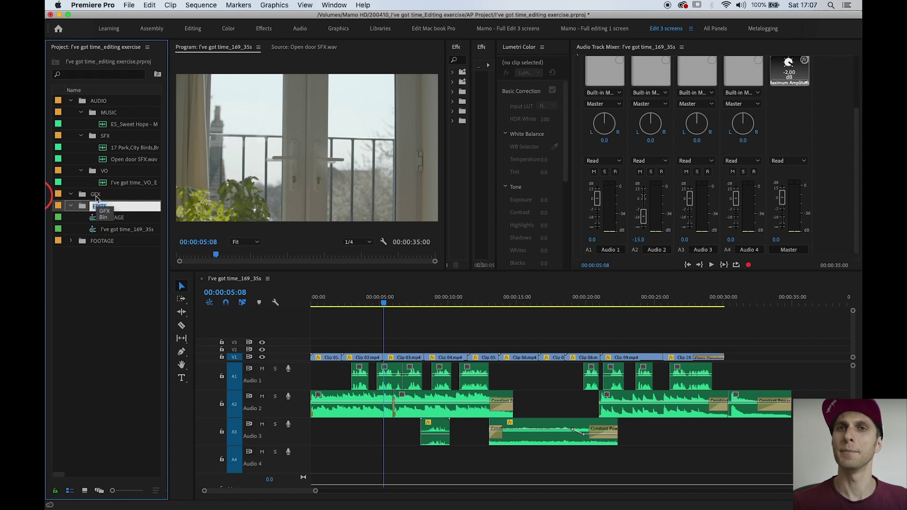
- Create a new Legacy Title named SUBSCRIBE with the default video settings
{"action": "left_click", "coordinate": [128, 6]}
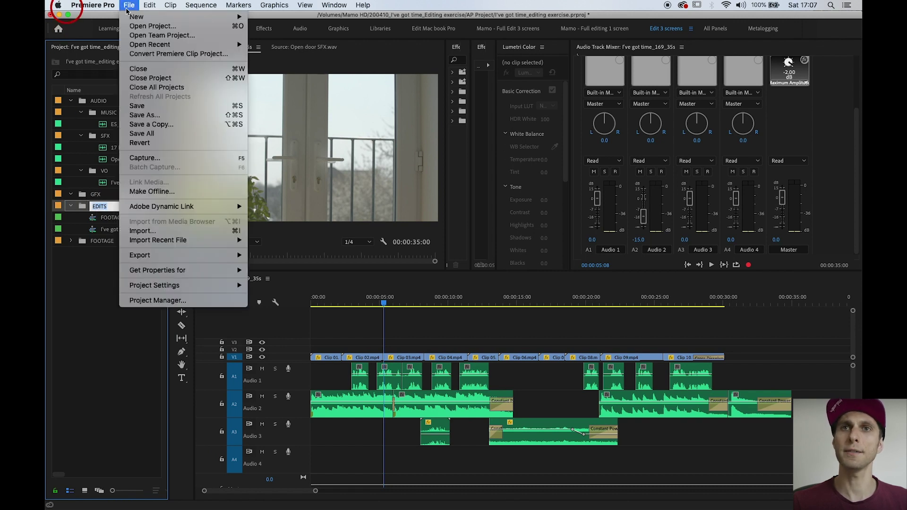
{"action": "mouse_move", "coordinate": [137, 17]}
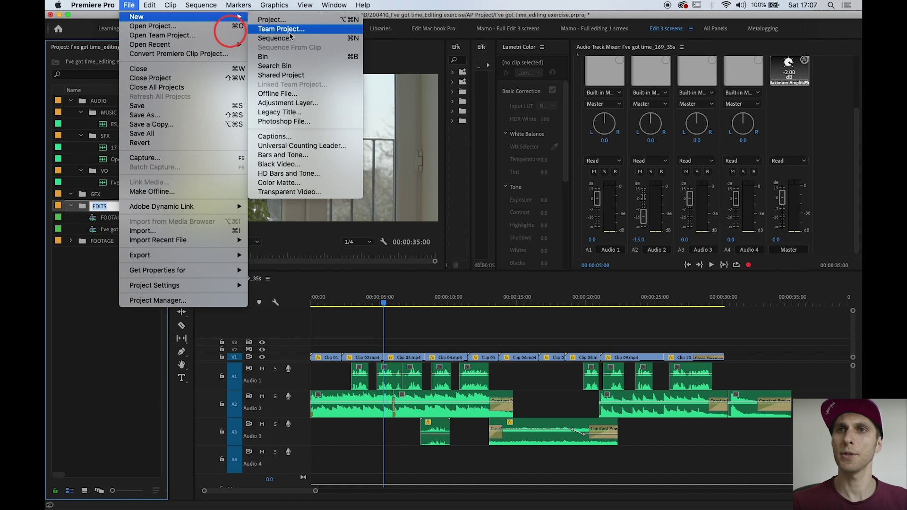
{"action": "left_click", "coordinate": [287, 114]}
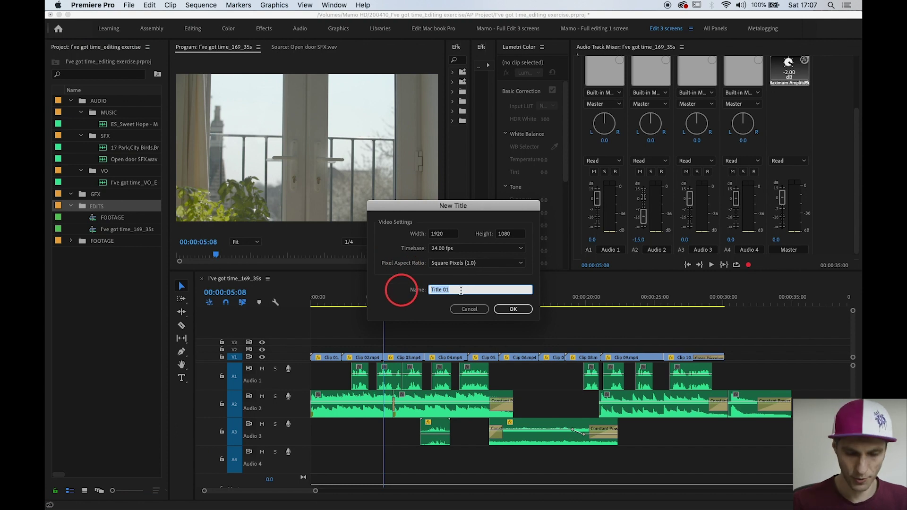
{"action": "type", "text": "SUBSC"}
{"action": "key", "text": "BackSpace"}
{"action": "type", "text": "SCRIBE"}
{"action": "key", "text": "Return"}
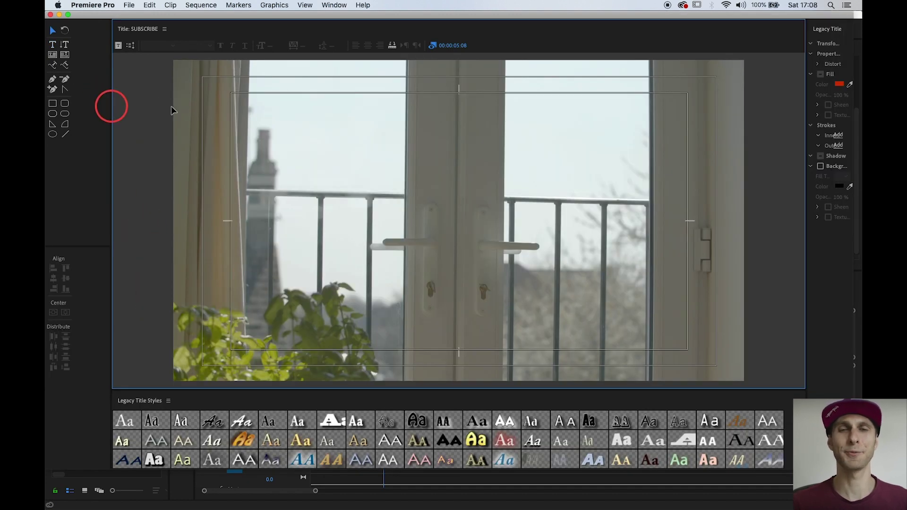
- Draw a red rectangle about 847 by 207 pixels in the title and move it near the frame's centre
{"action": "left_click", "coordinate": [53, 104]}
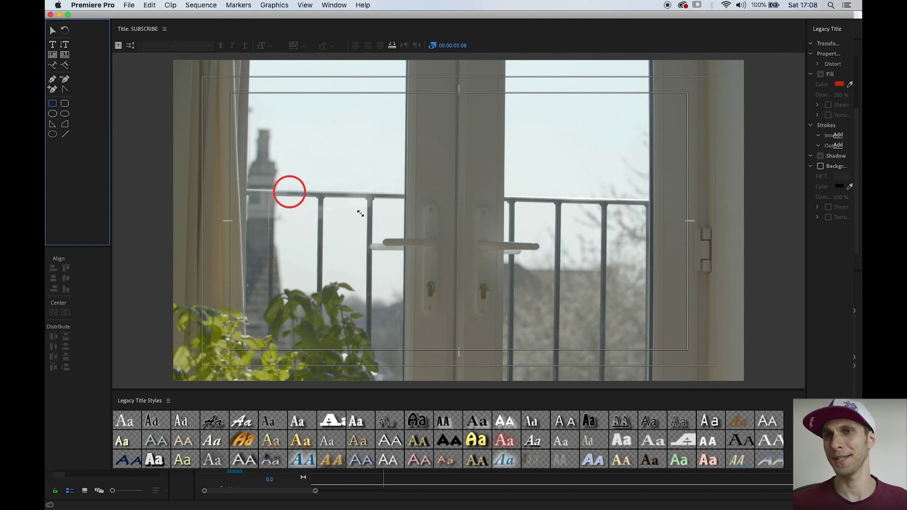
{"action": "left_click_drag", "start_coordinate": [349, 186], "coordinate": [600, 247]}
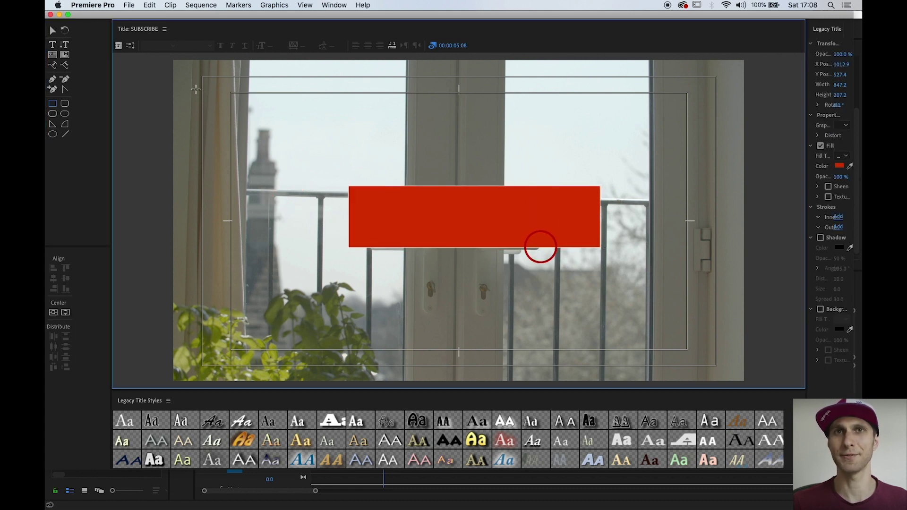
{"action": "left_click", "coordinate": [52, 31]}
{"action": "left_click_drag", "start_coordinate": [477, 230], "coordinate": [466, 232]}
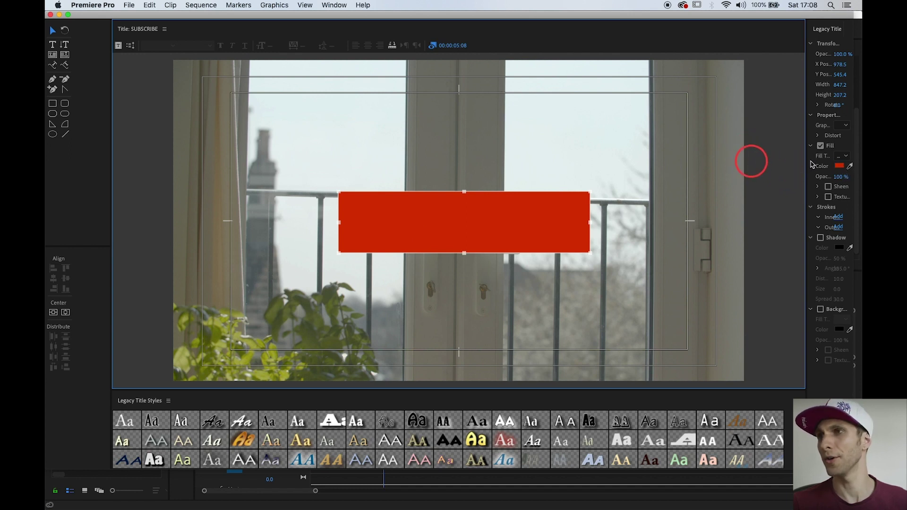
- Widen the title properties panel and draw a thin red strip about 350 by 21 pixels just above the bar, flush with its left edge
{"action": "left_click_drag", "start_coordinate": [806, 158], "coordinate": [733, 159]}
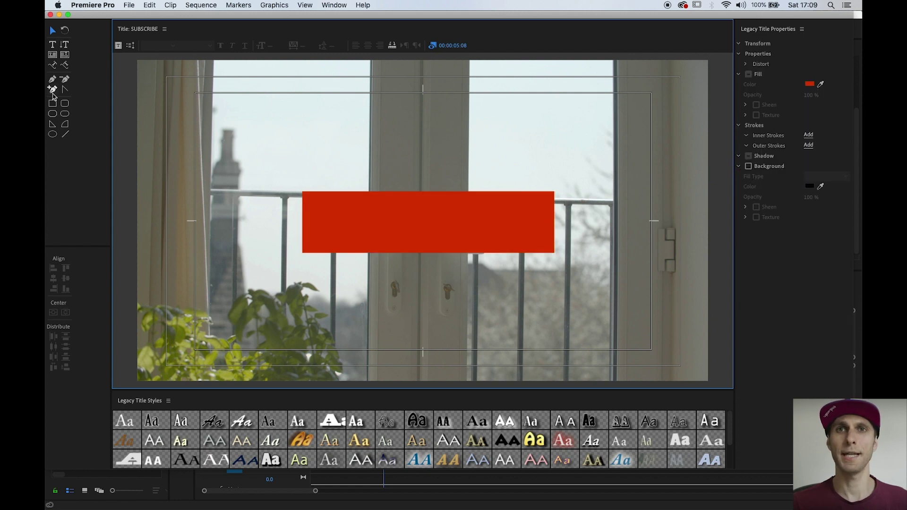
{"action": "left_click", "coordinate": [52, 103]}
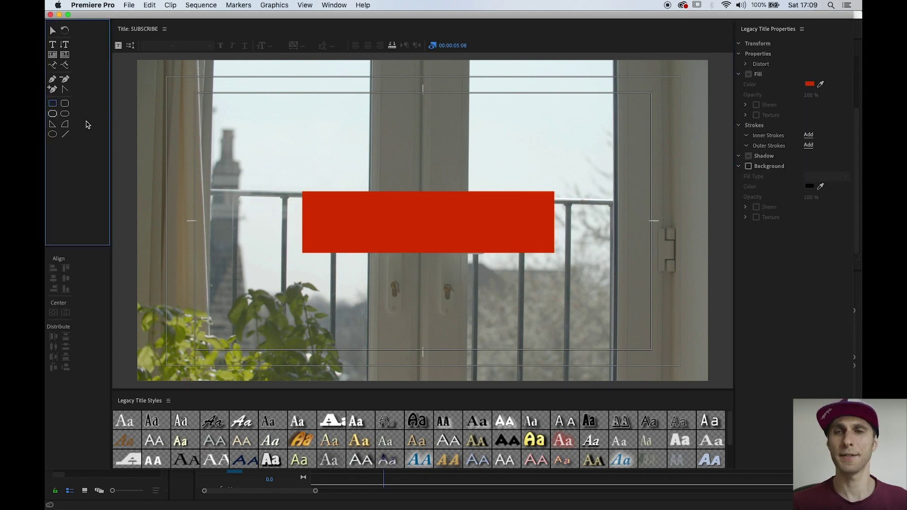
{"action": "mouse_move", "coordinate": [303, 179]}
{"action": "left_mouse_down"}
{"action": "mouse_move", "coordinate": [407, 186]}
{"action": "mouse_move", "coordinate": [375, 185]}
{"action": "left_mouse_up"}
{"action": "left_click", "coordinate": [53, 30]}
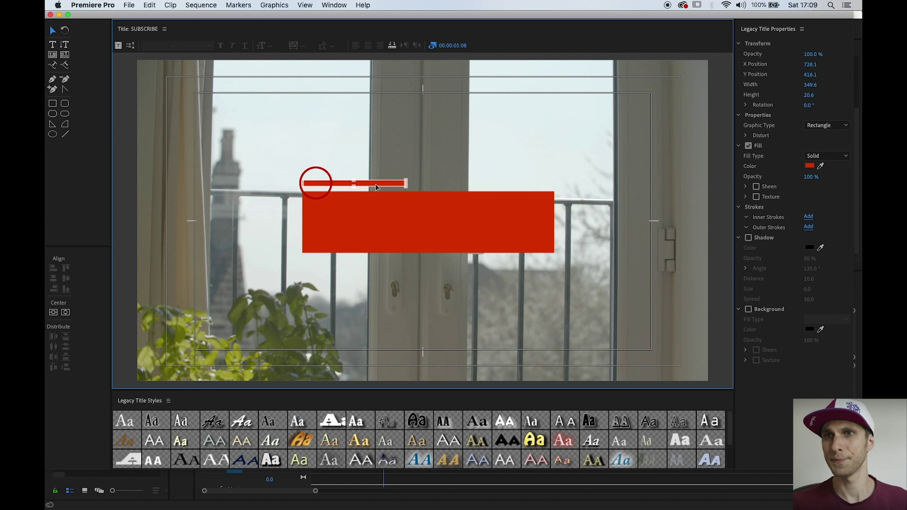
{"action": "left_click_drag", "start_coordinate": [375, 183], "coordinate": [375, 185]}
{"action": "left_click", "coordinate": [272, 155]}
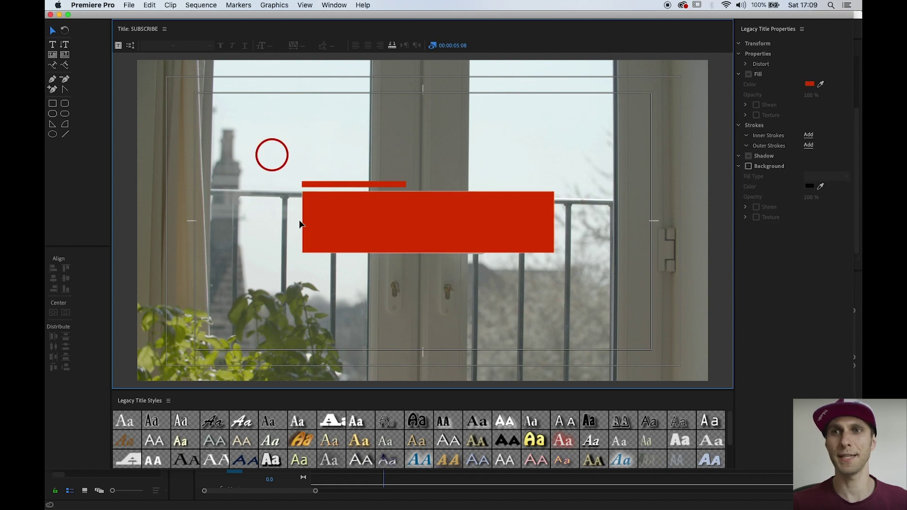
{"action": "left_click", "coordinate": [375, 186]}
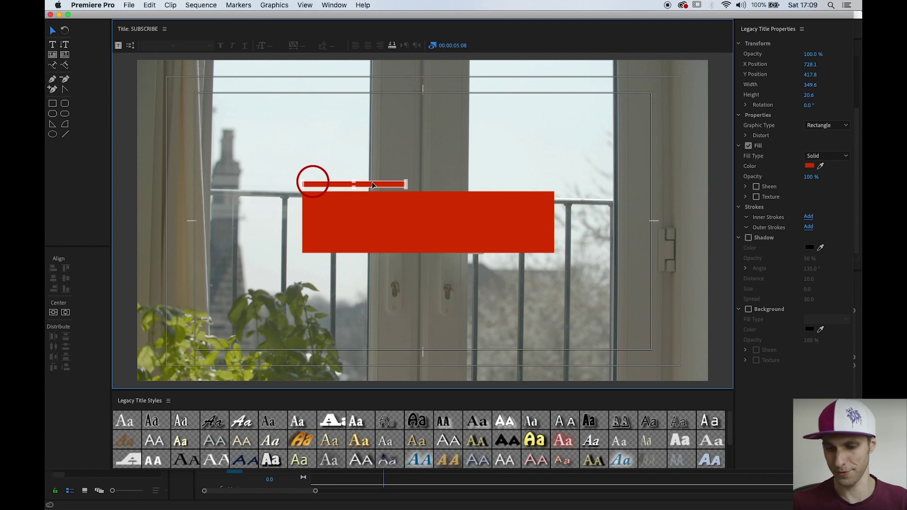
{"action": "left_click", "coordinate": [328, 122]}
- Add the text SUBSCRIBE on top of the large red bar in the title
{"action": "left_click", "coordinate": [55, 46]}
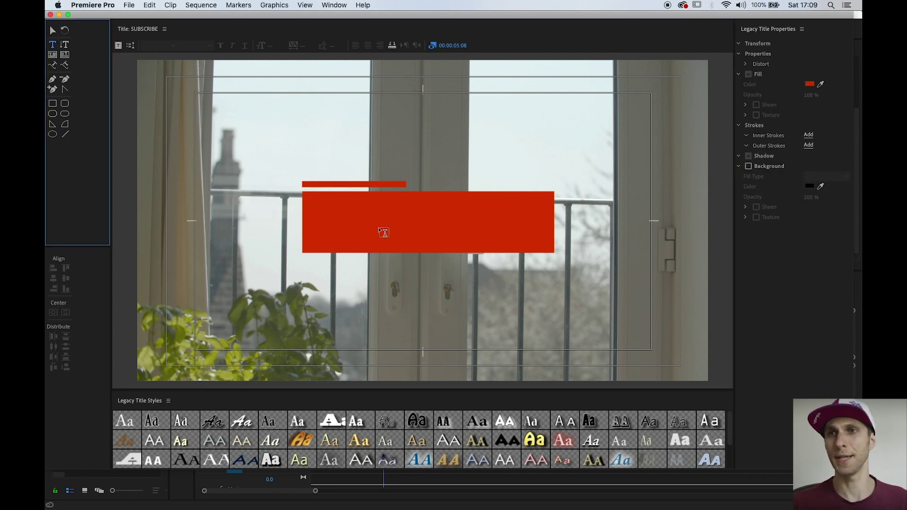
{"action": "left_click", "coordinate": [344, 221]}
{"action": "left_click", "coordinate": [416, 271]}
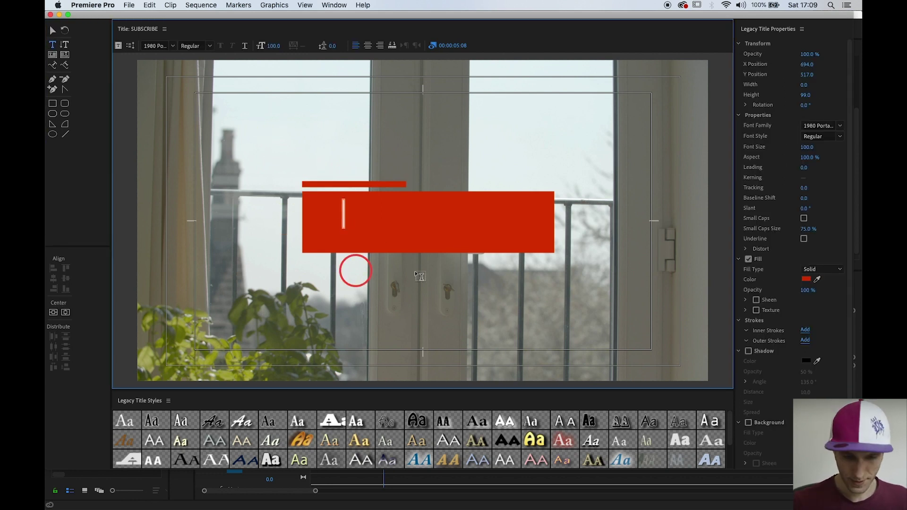
{"action": "type", "text": "SUB"}
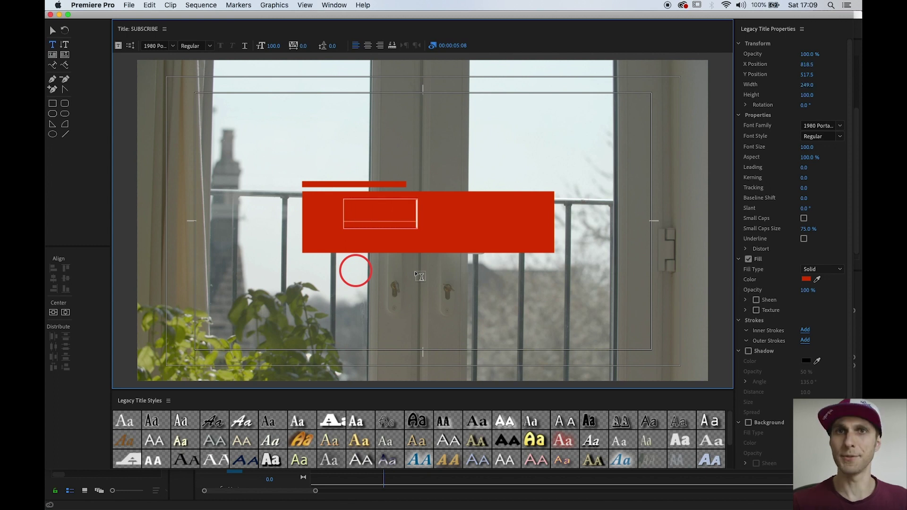
- Set the fill colour of the whole SUBSCRIBE text to white, FFFFFF
{"action": "left_click", "coordinate": [53, 45]}
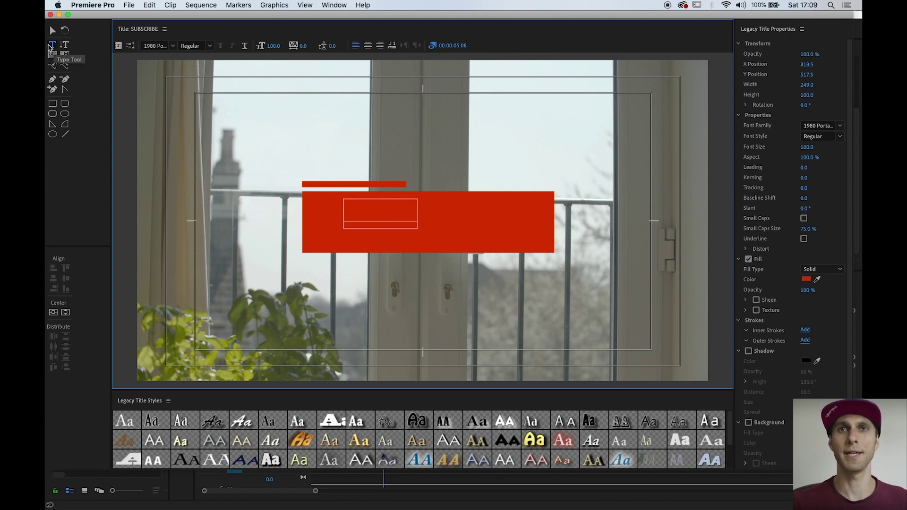
{"action": "left_click", "coordinate": [372, 221]}
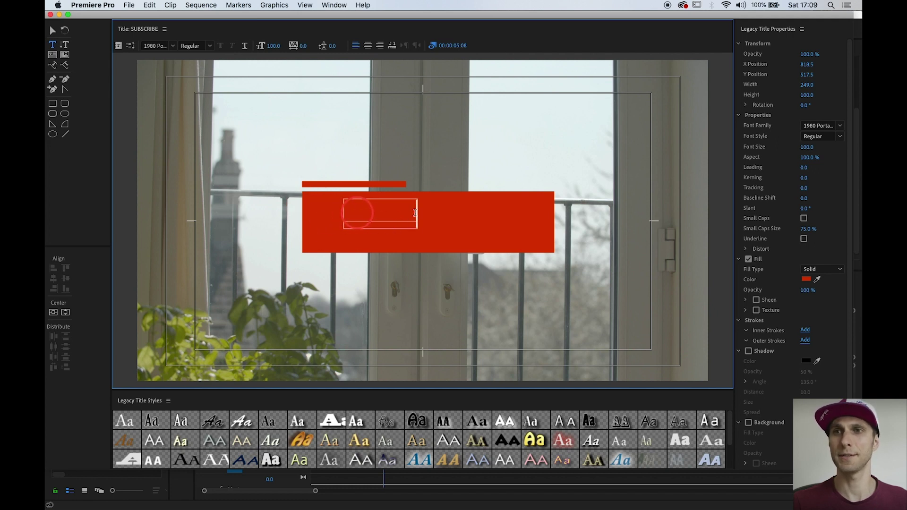
{"action": "left_click_drag", "start_coordinate": [357, 215], "coordinate": [336, 213]}
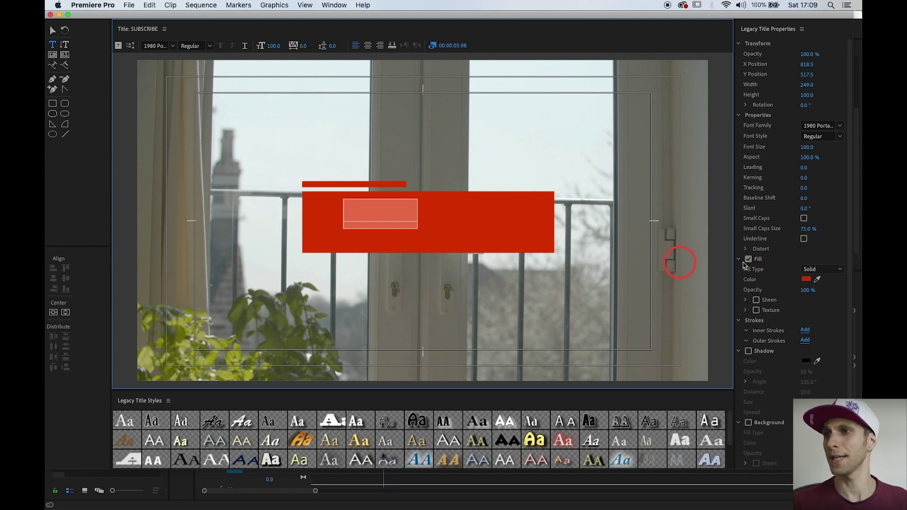
{"action": "left_click", "coordinate": [805, 279]}
{"action": "left_click", "coordinate": [52, 204]}
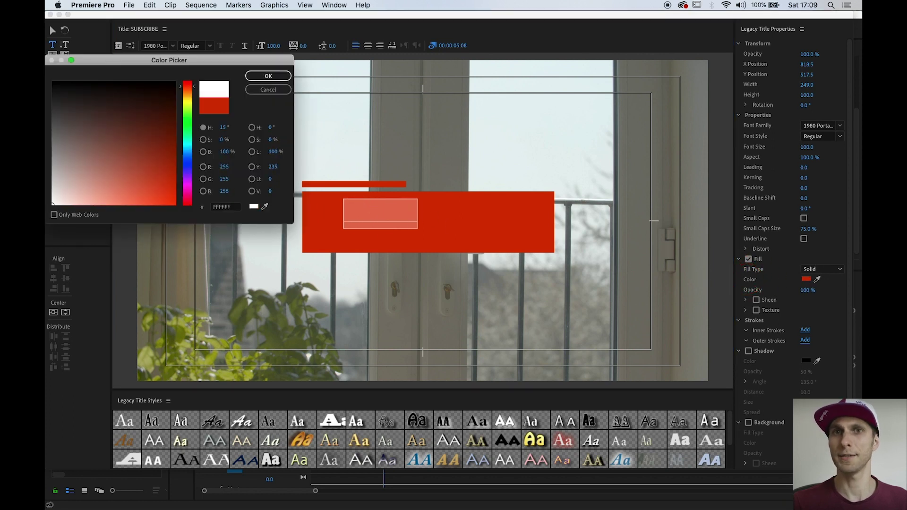
{"action": "left_click", "coordinate": [268, 75]}
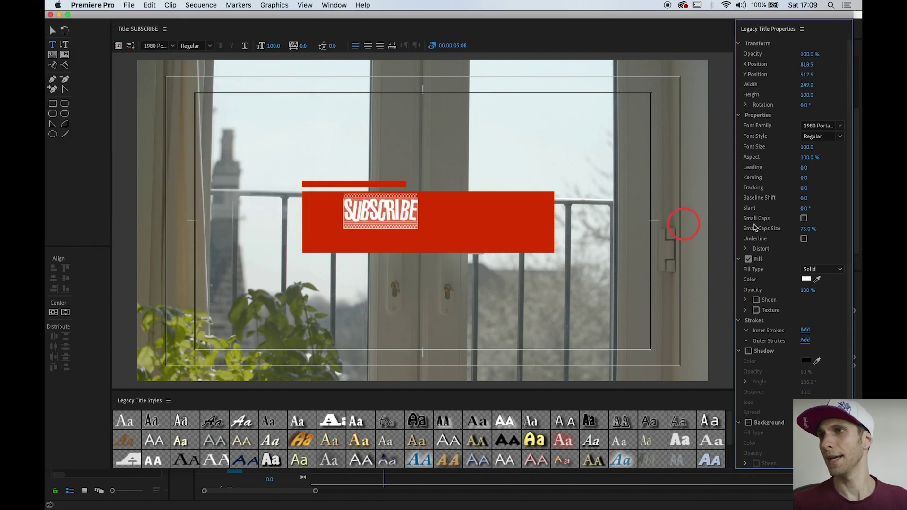
- Change the SUBSCRIBE text's font family to Veneer
{"action": "left_click", "coordinate": [823, 124]}
{"action": "left_click", "coordinate": [841, 127]}
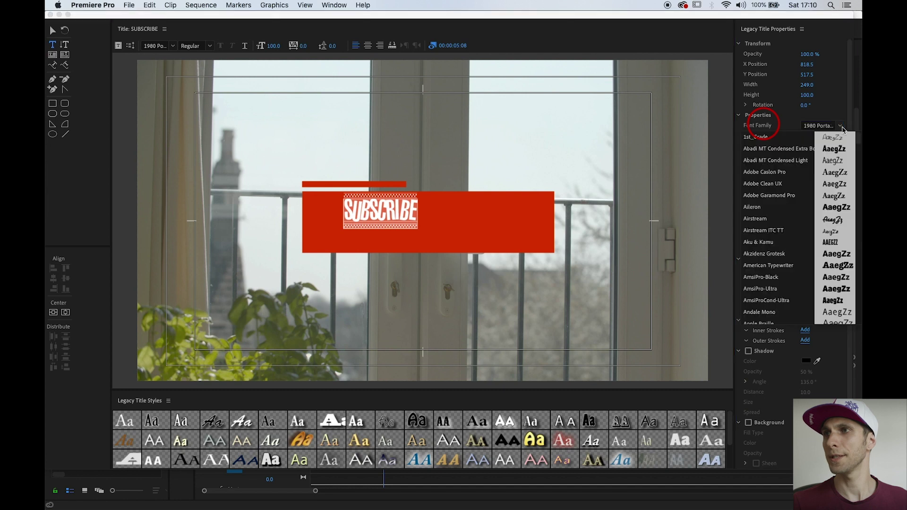
{"action": "left_click", "coordinate": [819, 126]}
{"action": "type", "text": "Veneer"}
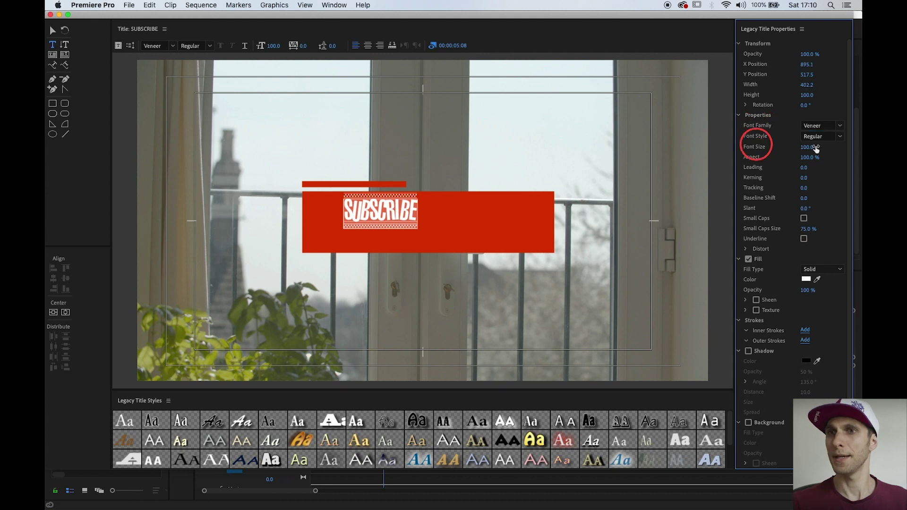
{"action": "key", "text": "Return"}
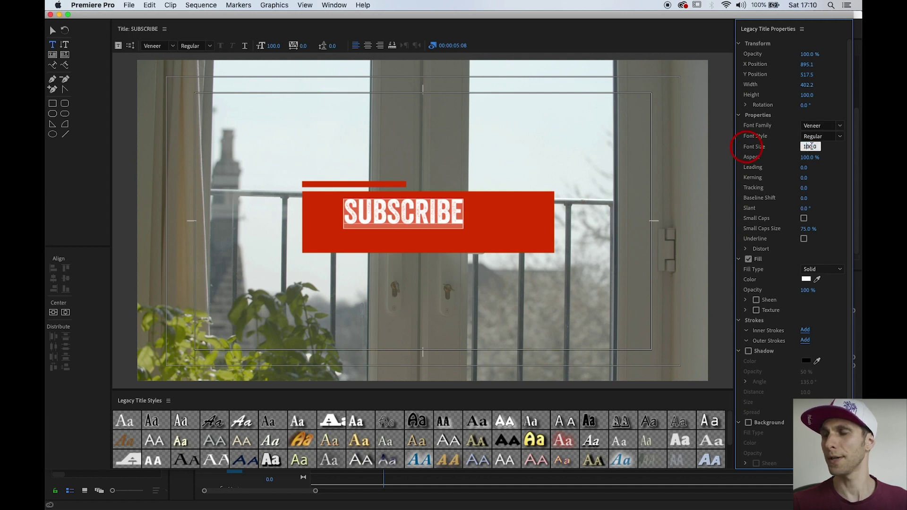
- Set the SUBSCRIBE text's font size to 171 and reposition the text inside the red bar
{"action": "left_click_drag", "start_coordinate": [810, 146], "coordinate": [843, 146]}
{"action": "left_click", "coordinate": [52, 30]}
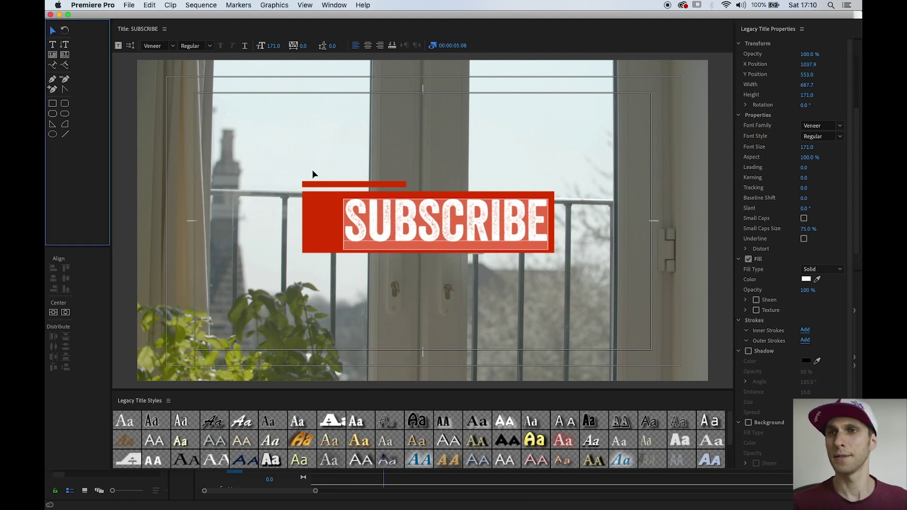
{"action": "left_click_drag", "start_coordinate": [463, 220], "coordinate": [437, 224]}
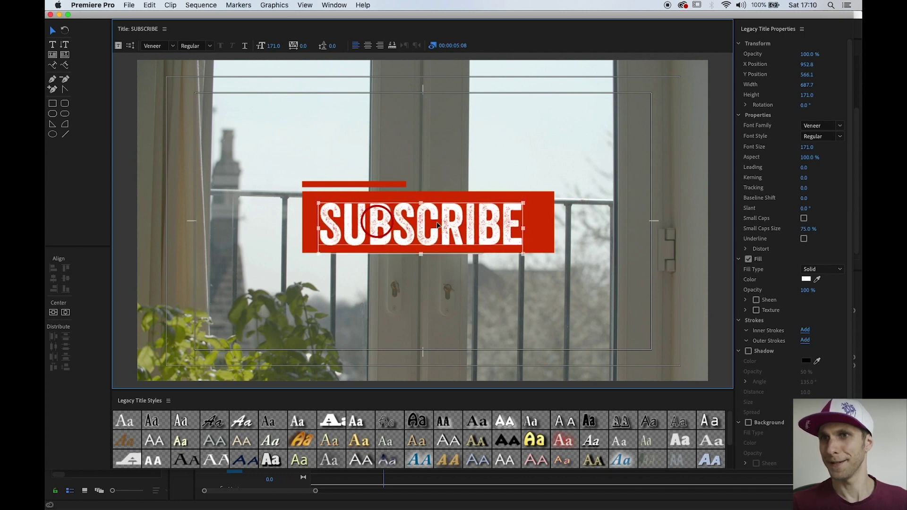
- Shrink the red bar to about 792 by 188 pixels around the text and lower the thin strip close above it
{"action": "left_click", "coordinate": [548, 204]}
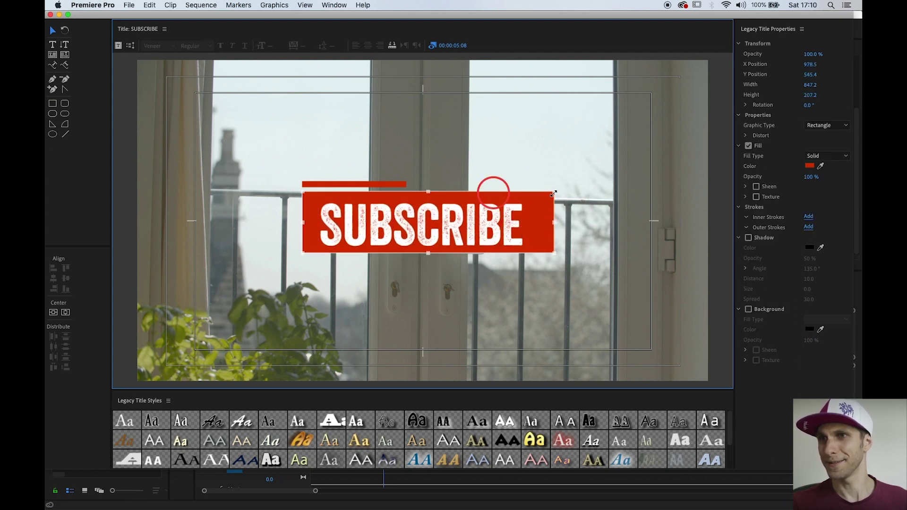
{"action": "left_click_drag", "start_coordinate": [554, 193], "coordinate": [538, 200]}
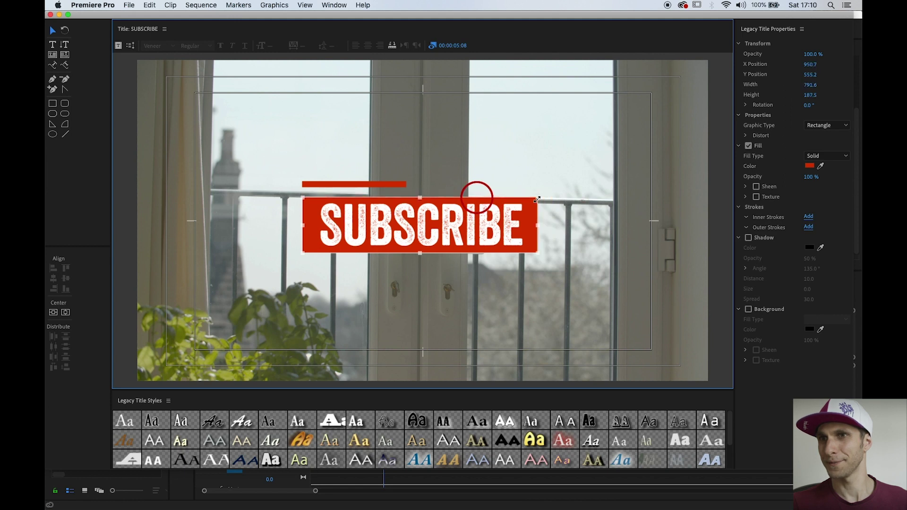
{"action": "left_click", "coordinate": [355, 183]}
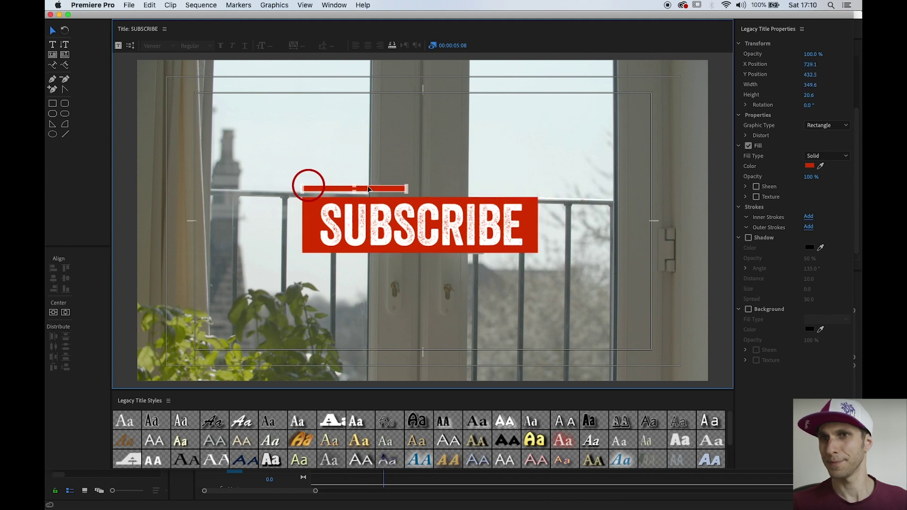
{"action": "left_click_drag", "start_coordinate": [368, 184], "coordinate": [367, 190]}
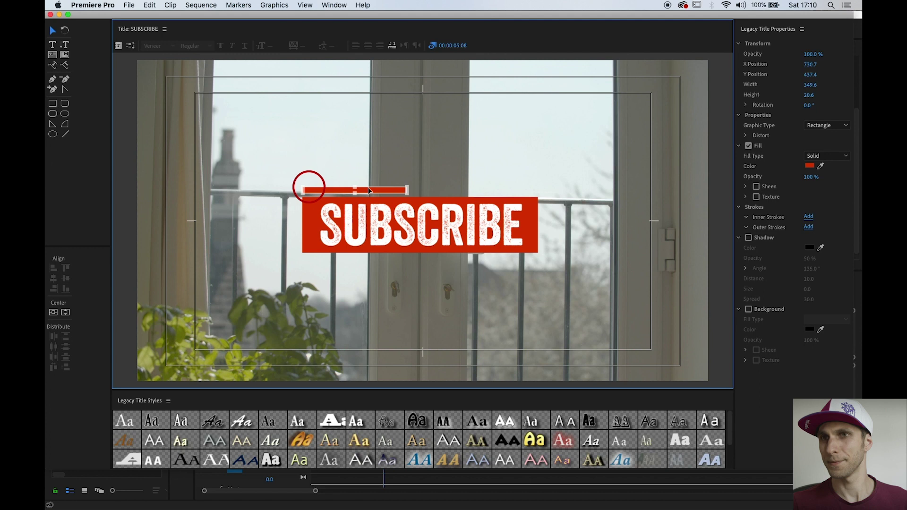
{"action": "left_click", "coordinate": [435, 175]}
{"action": "left_click", "coordinate": [495, 280]}
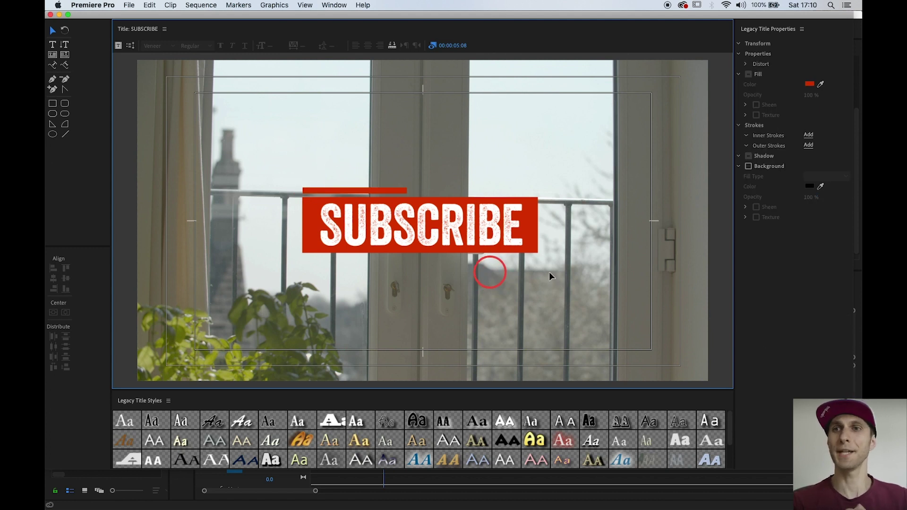
- Close the title editor and move the SUBSCRIBE title from the EDITS bin into the GFX bin
{"action": "left_click", "coordinate": [50, 14]}
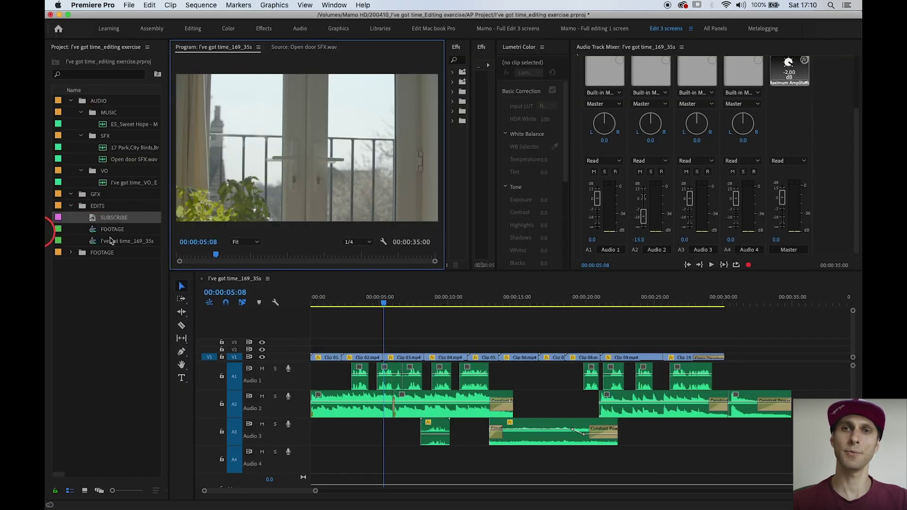
{"action": "left_click", "coordinate": [93, 221]}
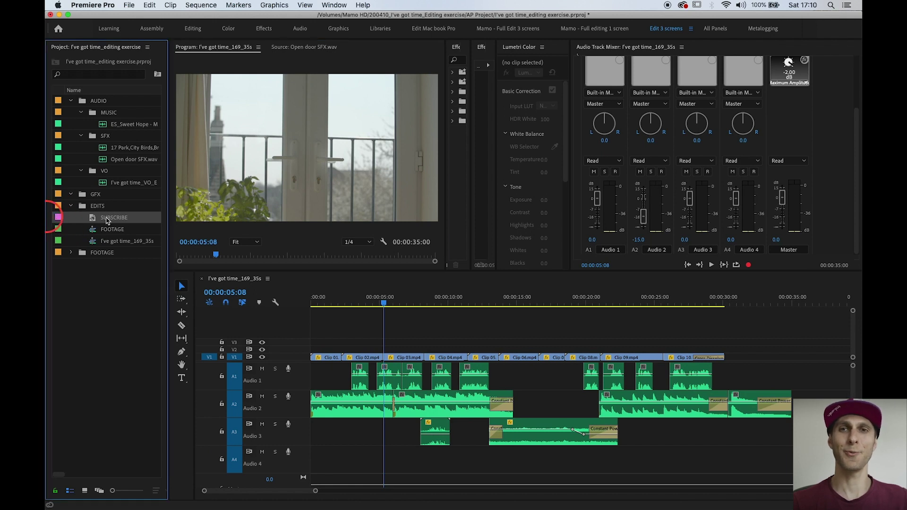
{"action": "left_click_drag", "start_coordinate": [108, 221], "coordinate": [95, 196]}
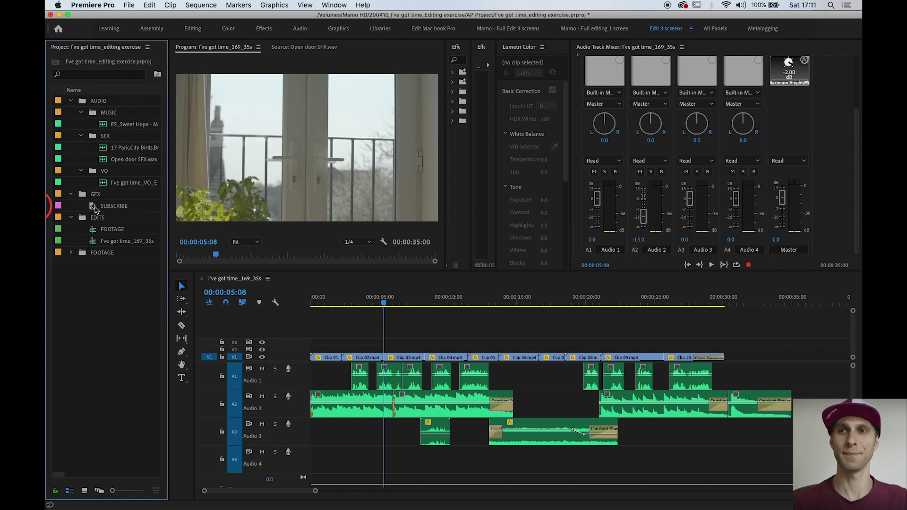
- Place the SUBSCRIBE title on V1 after Clip 10, starting where the last Audio 2 clip begins
{"action": "left_click", "coordinate": [94, 210]}
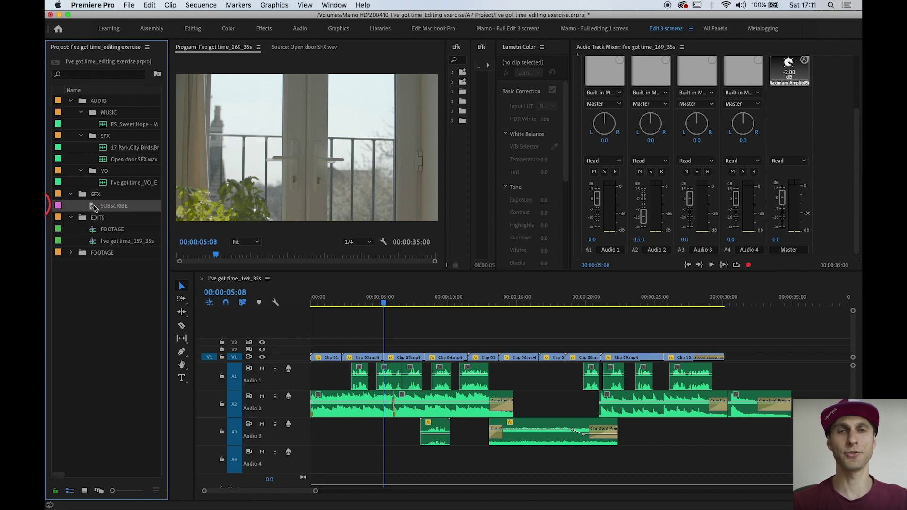
{"action": "left_click_drag", "start_coordinate": [94, 210], "coordinate": [347, 241]}
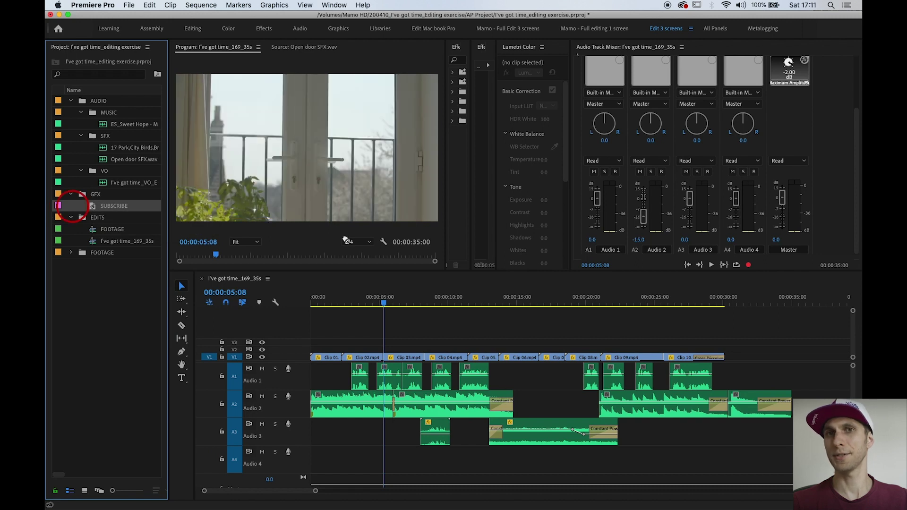
{"action": "left_click_drag", "start_coordinate": [460, 282], "coordinate": [718, 300]}
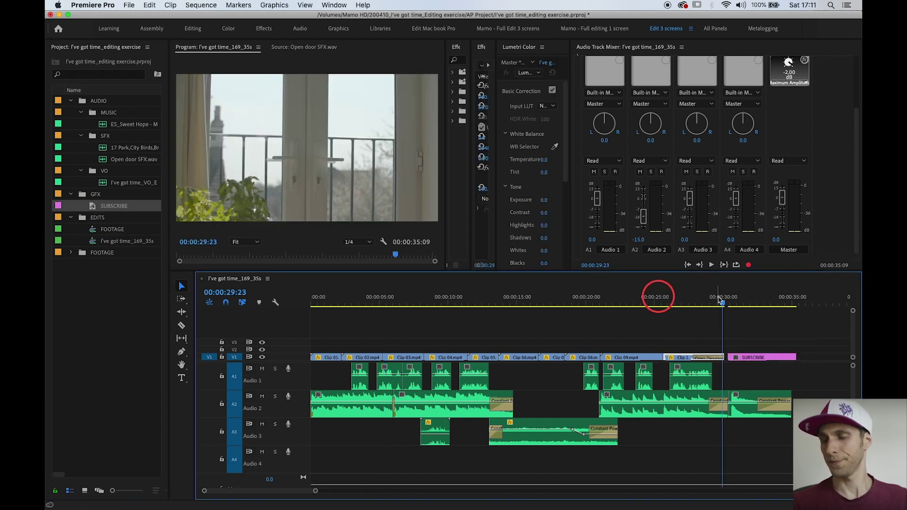
- Trim the start of the SUBSCRIBE clip on V1 to 00:00:30:14, where the last music hit begins
{"action": "key", "text": "="}
{"action": "key", "text": "="}
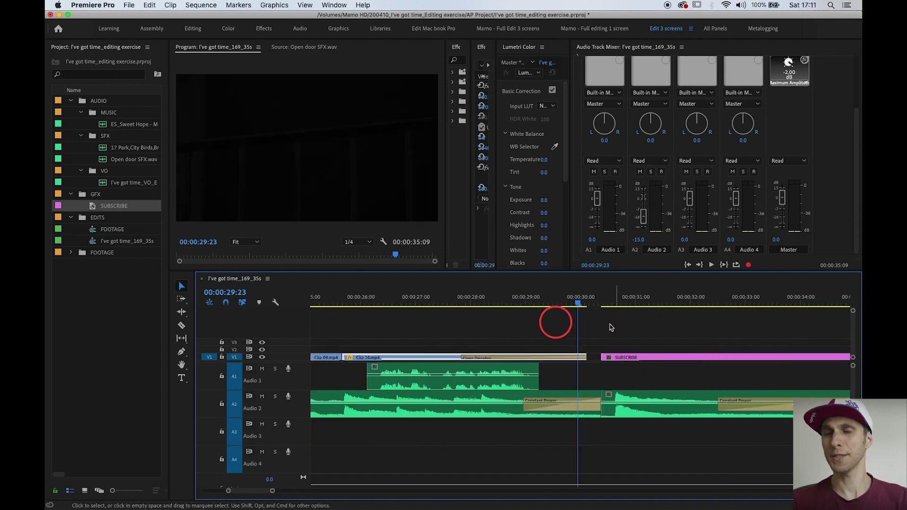
{"action": "left_click", "coordinate": [685, 299]}
{"action": "mouse_move", "coordinate": [619, 302]}
{"action": "left_mouse_down"}
{"action": "mouse_move", "coordinate": [611, 301]}
{"action": "mouse_move", "coordinate": [642, 302]}
{"action": "mouse_move", "coordinate": [612, 303]}
{"action": "left_mouse_up"}
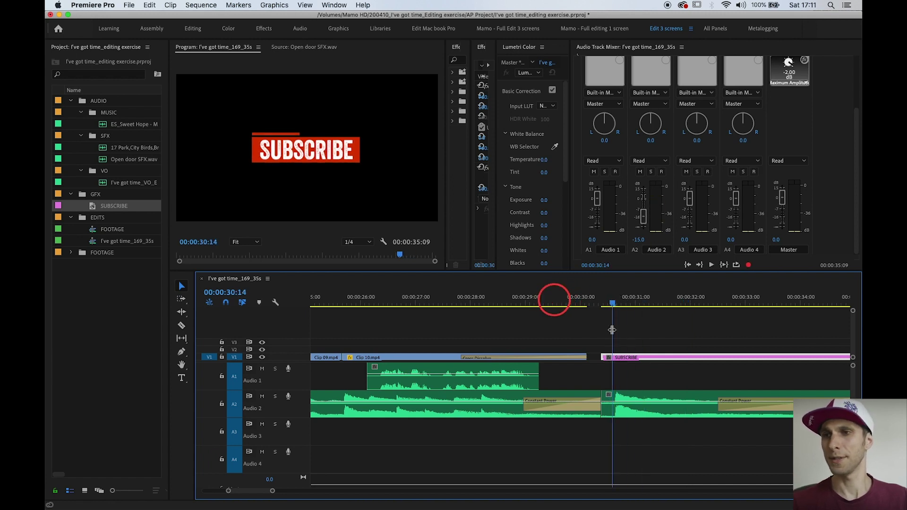
{"action": "left_click_drag", "start_coordinate": [601, 355], "coordinate": [612, 356]}
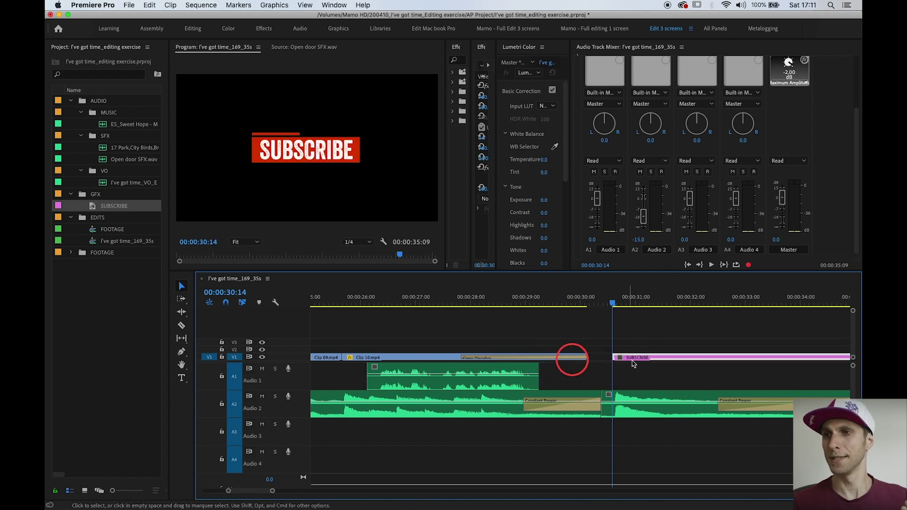
- Play the sequence's ending from 00:00:26:16 through the SUBSCRIBE title to check its timing
{"action": "key", "text": "minus"}
{"action": "key", "text": "minus"}
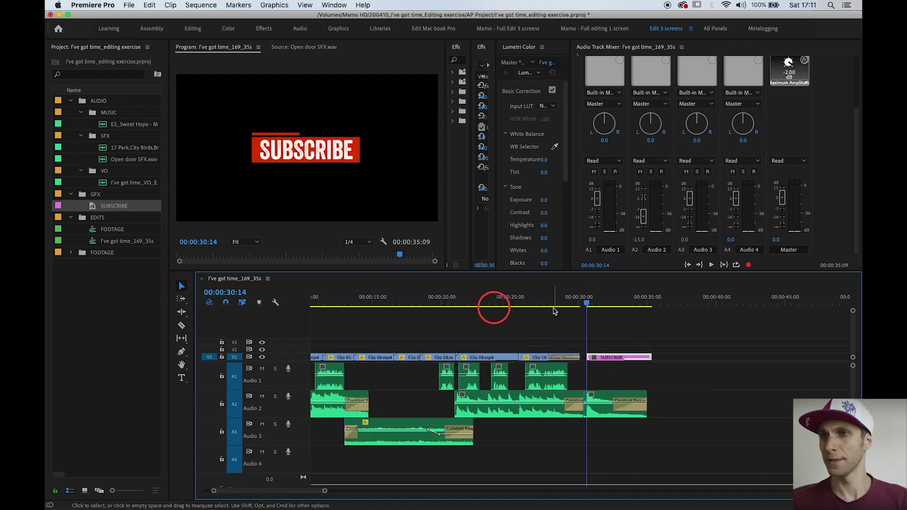
{"action": "left_click", "coordinate": [533, 299]}
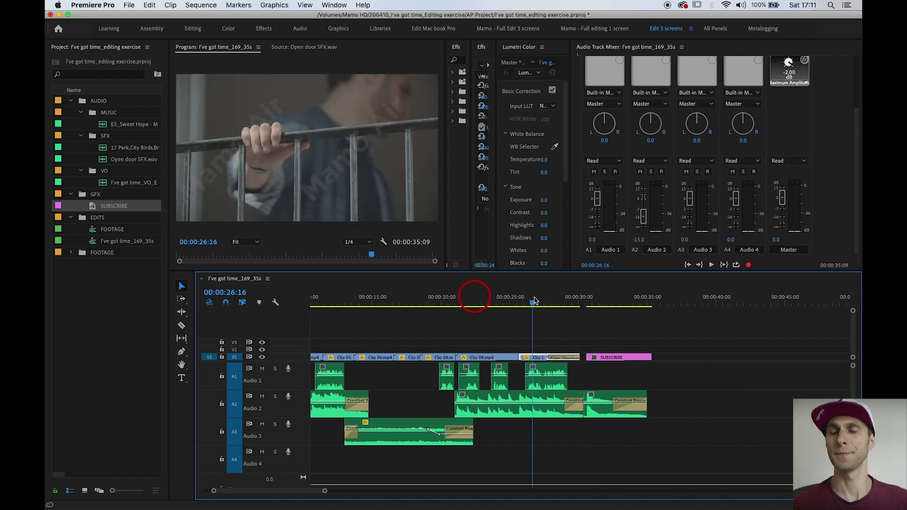
{"action": "key", "text": "space"}
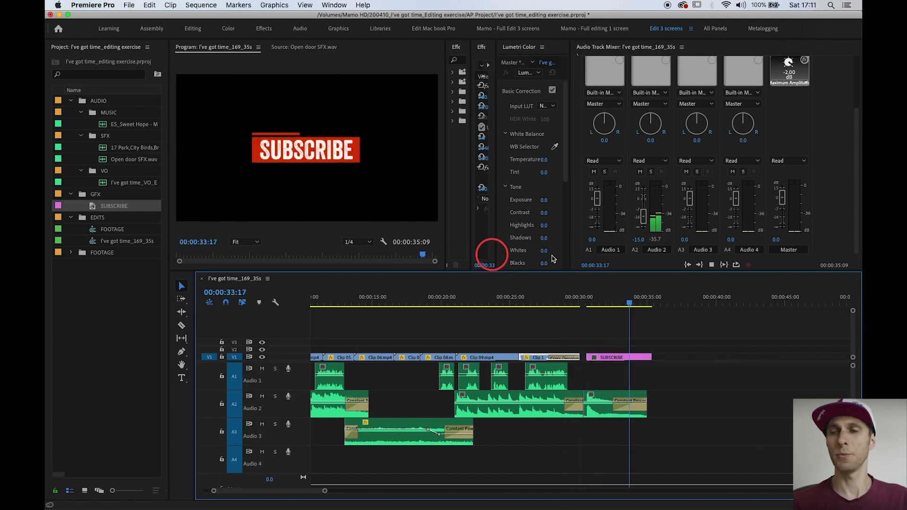
{"action": "key", "text": "space"}
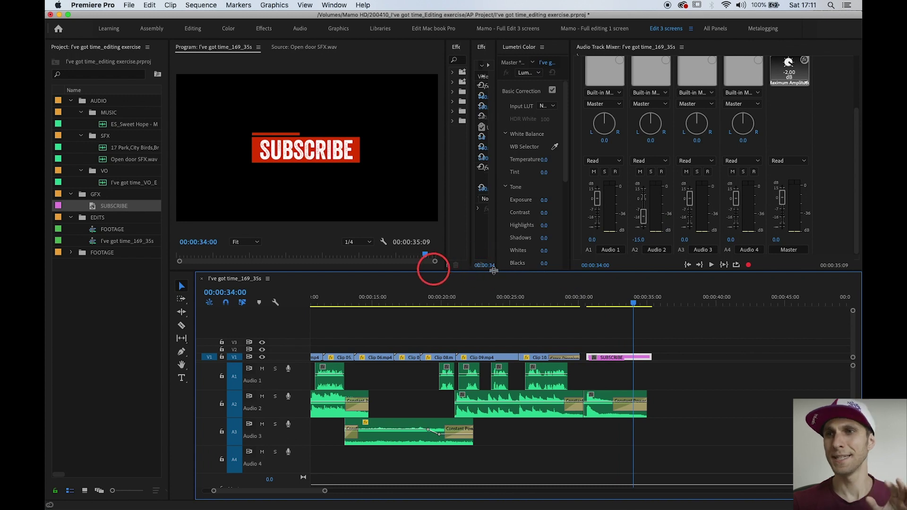